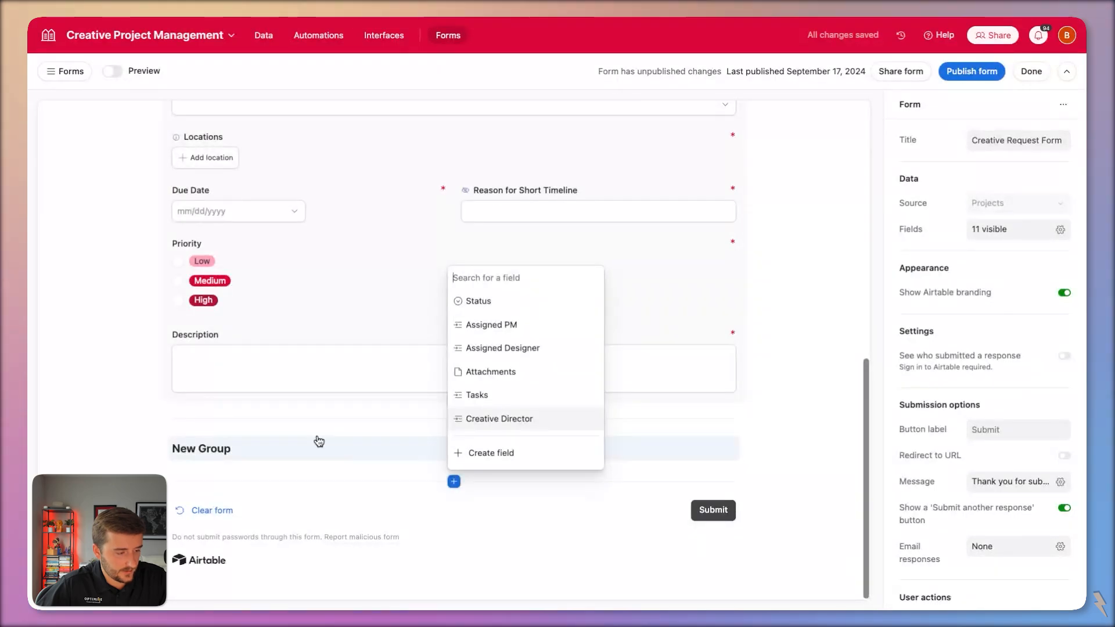
Title the new form group 'Deliverable Requests' and turn on its background colour.
{"action": "left_click", "coordinate": [302, 459]}
{"action": "type", "text": "Del"}
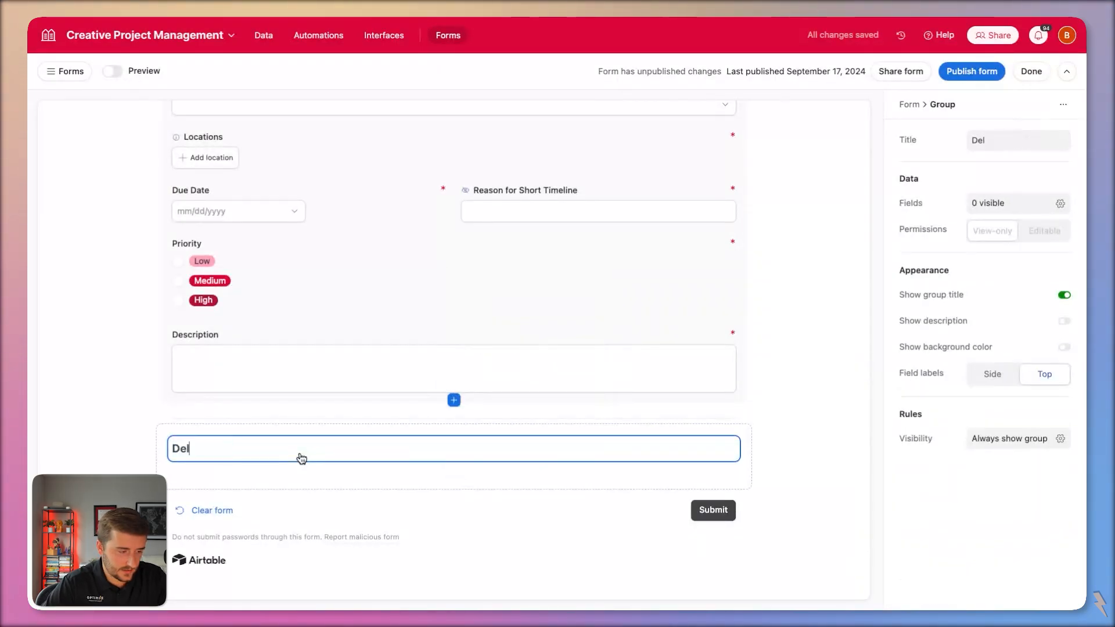
{"action": "type", "text": "iverable Requesty"}
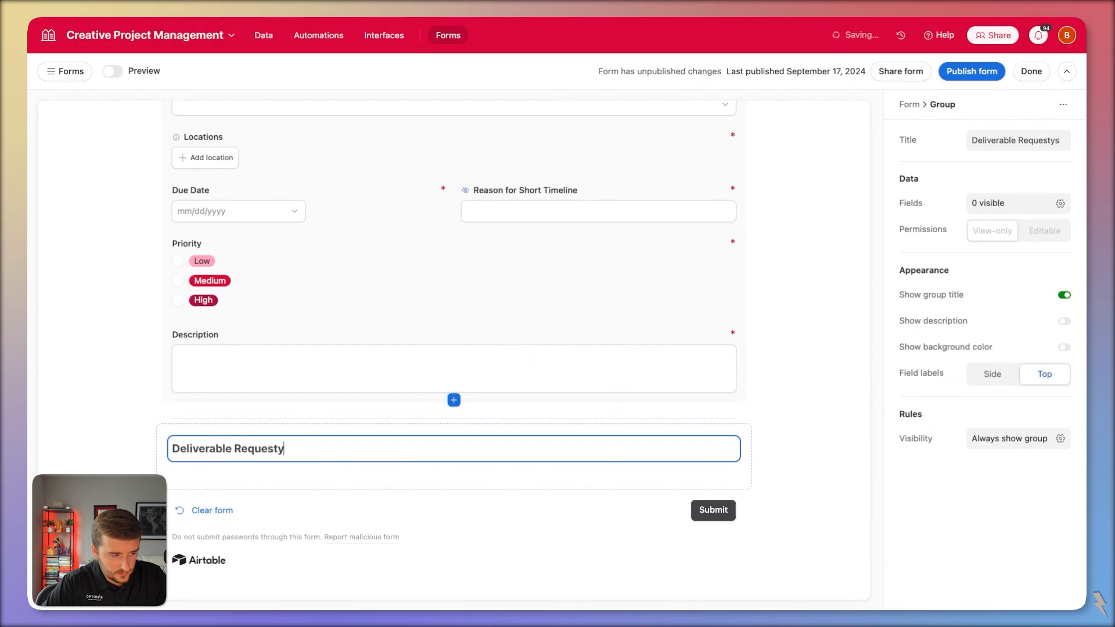
{"action": "key", "text": "BackSpace"}
{"action": "type", "text": "sts"}
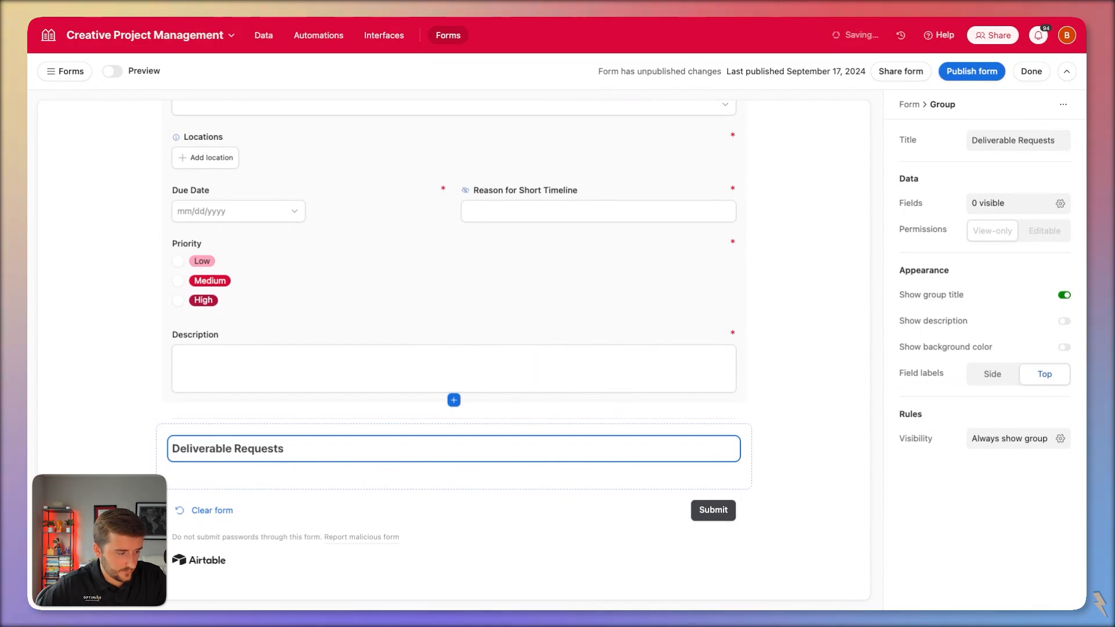
{"action": "left_click", "coordinate": [209, 468]}
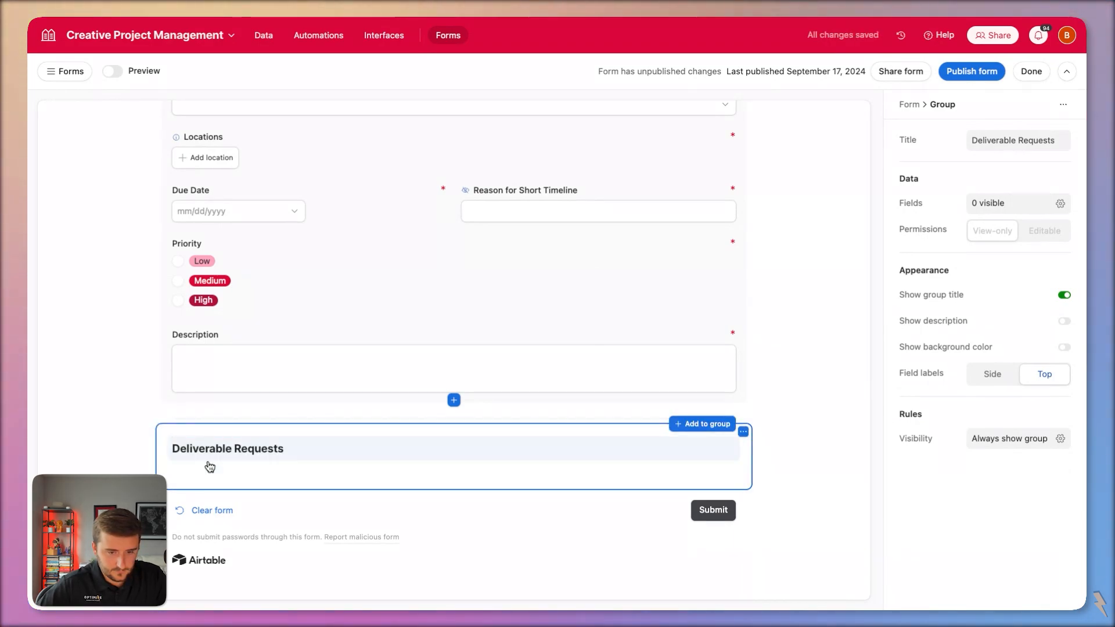
{"action": "left_click", "coordinate": [997, 348]}
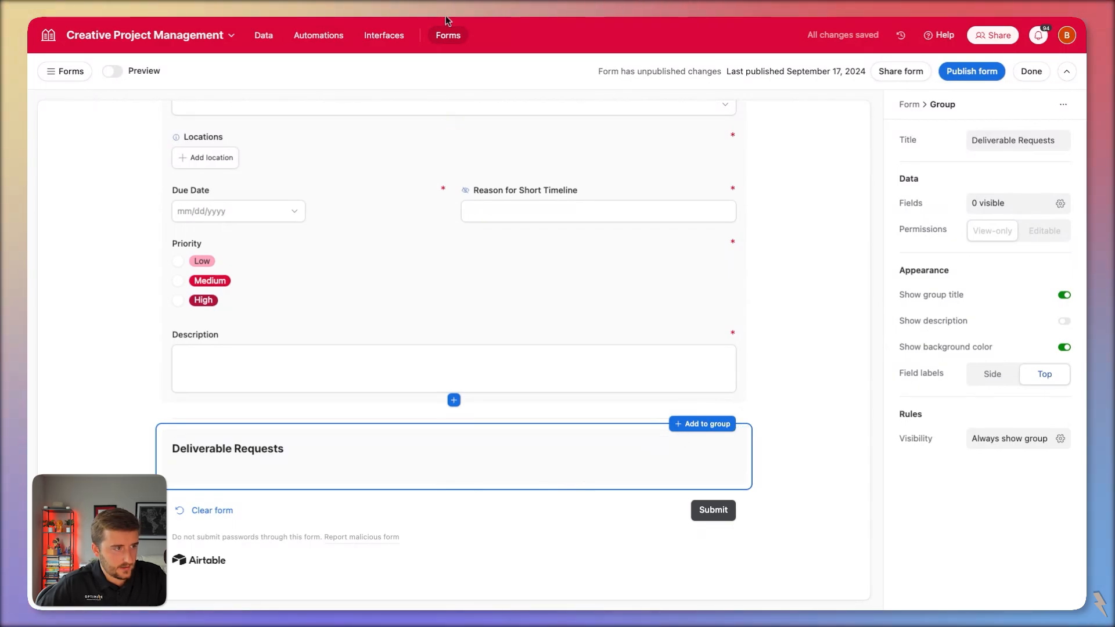
In the Asset Types data, inspect the ID field's formula and close it unchanged.
{"action": "left_click", "coordinate": [262, 37]}
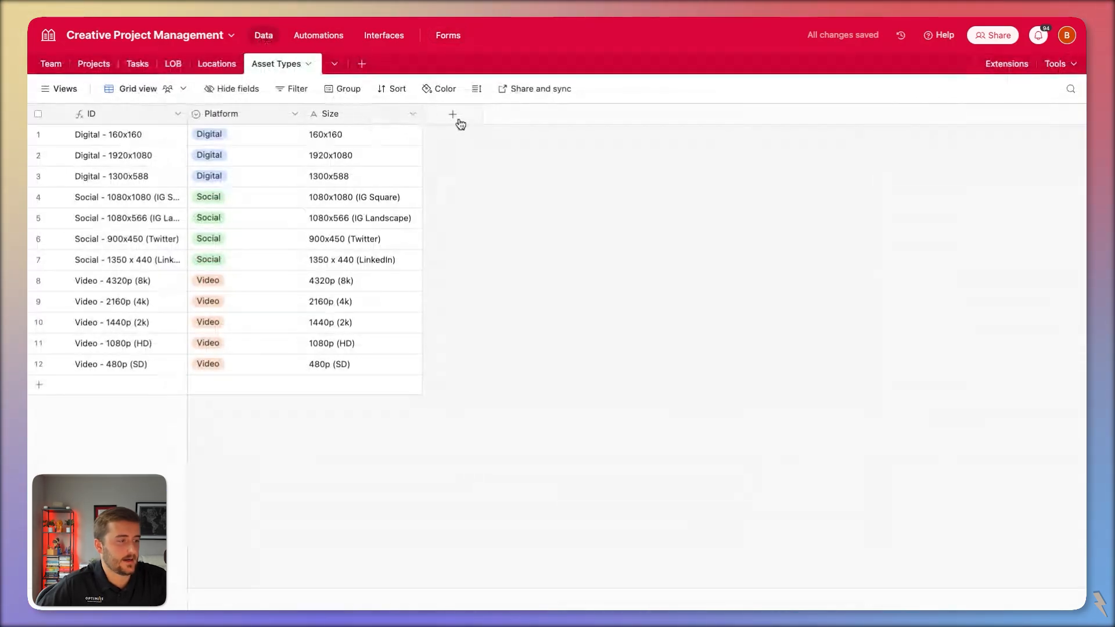
{"action": "left_click", "coordinate": [177, 134]}
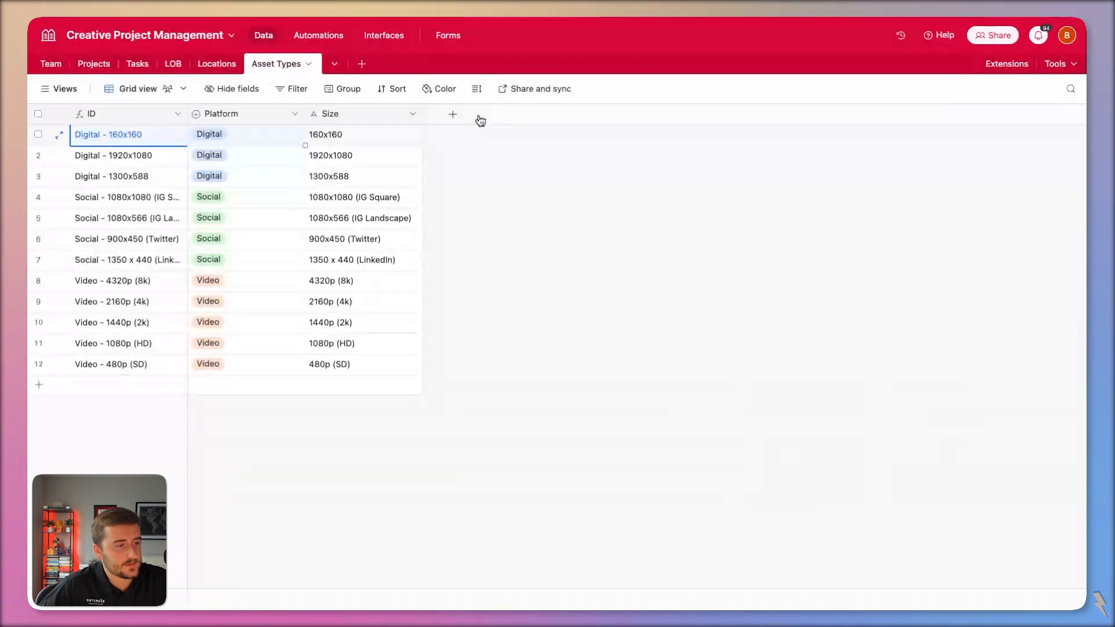
{"action": "double_click", "coordinate": [137, 117]}
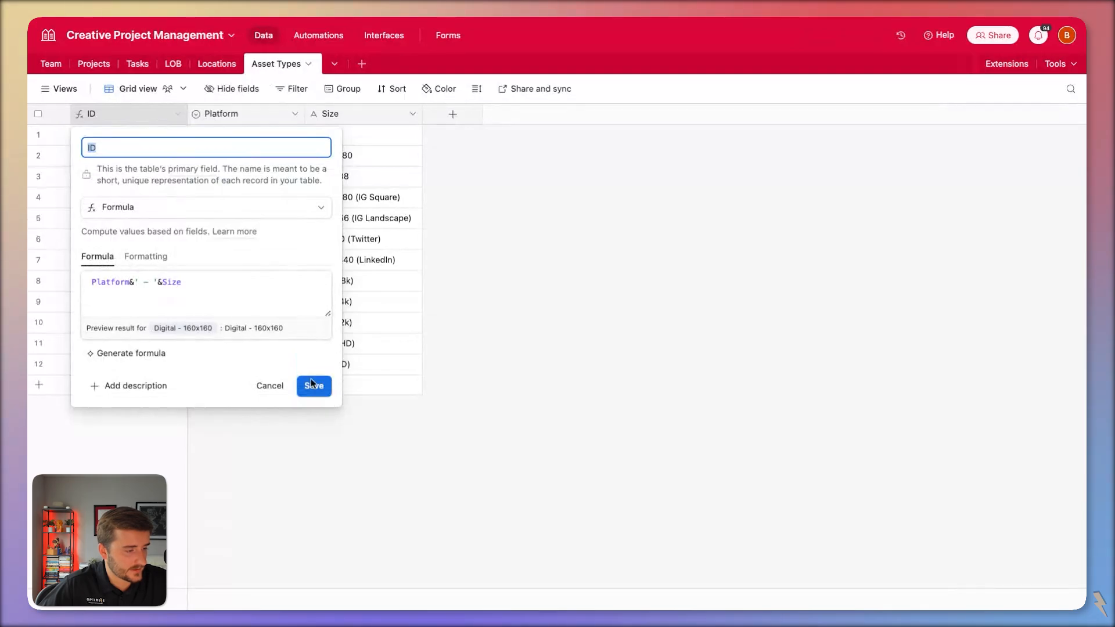
{"action": "left_click", "coordinate": [268, 386]}
Add a Link to another record field pointing to the Projects table.
{"action": "left_click", "coordinate": [453, 113]}
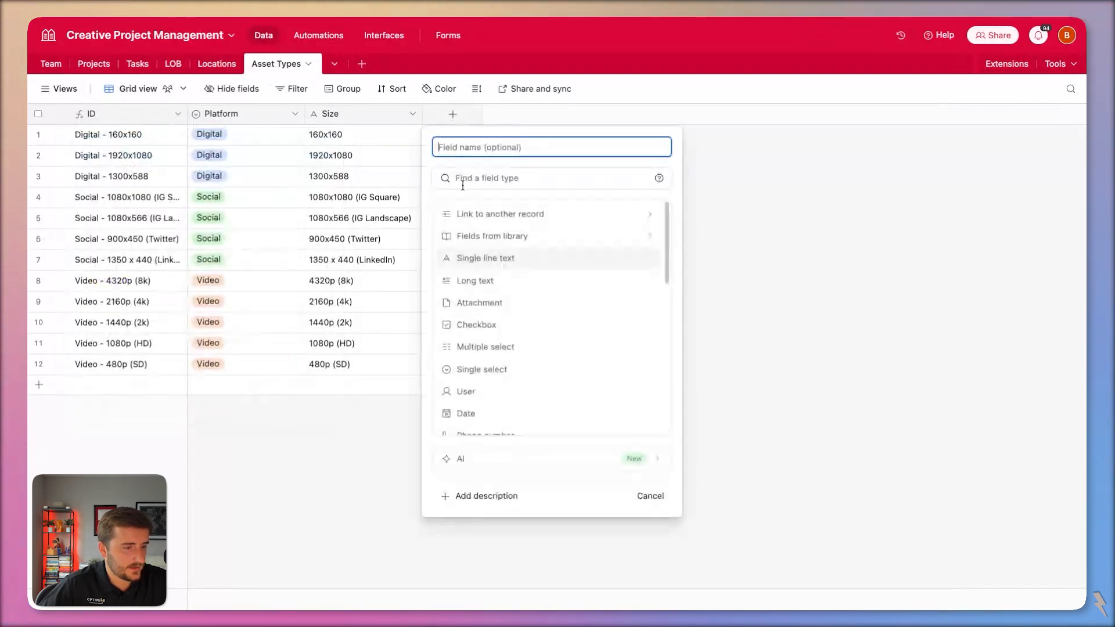
{"action": "left_click", "coordinate": [500, 213]}
{"action": "left_click", "coordinate": [522, 225]}
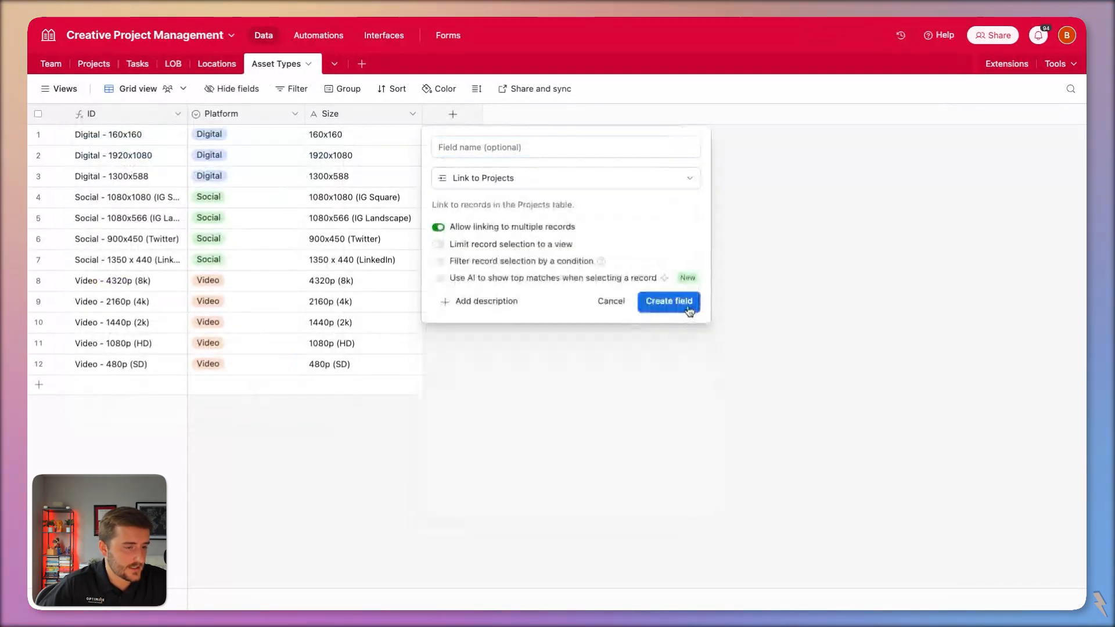
{"action": "left_click", "coordinate": [689, 311]}
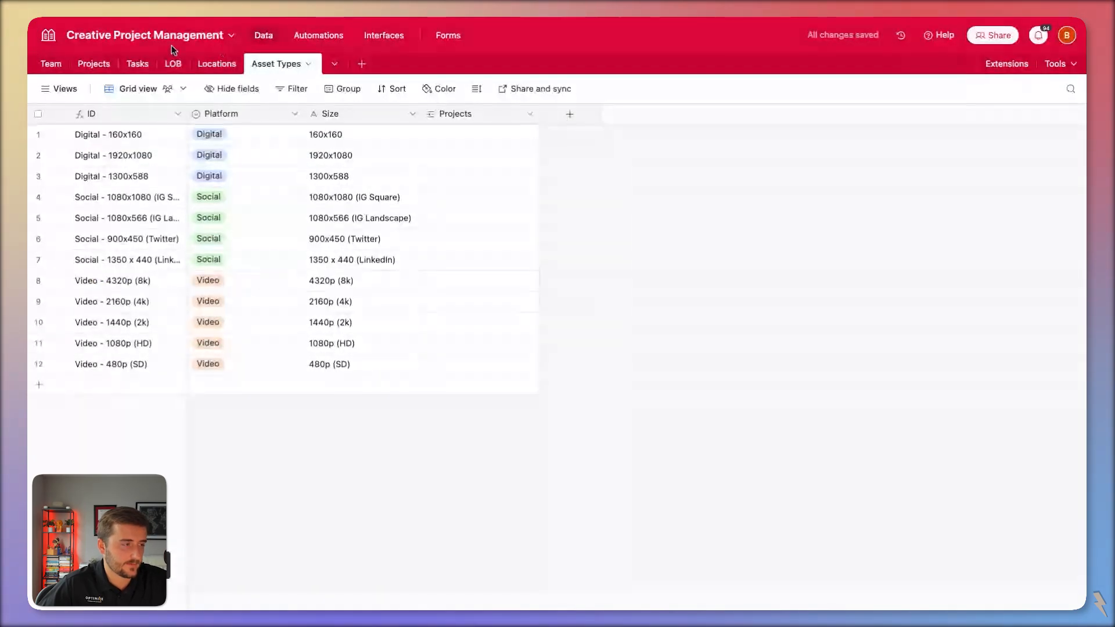
In Projects, add a Label text field and paste the copied asset type values into CP-0003's row.
{"action": "left_click", "coordinate": [112, 69]}
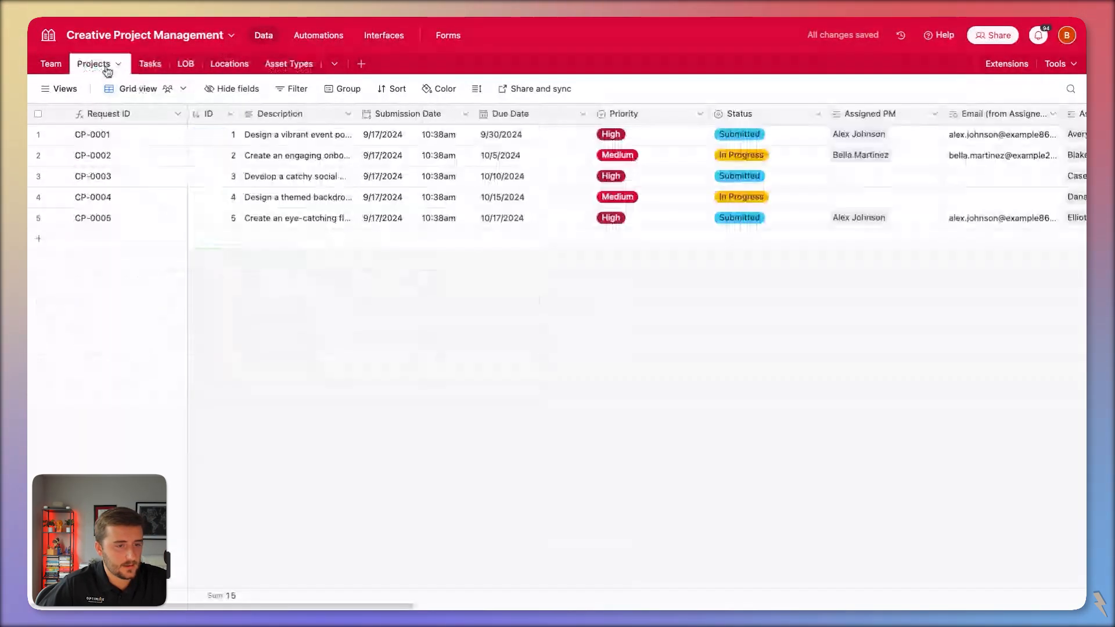
{"action": "scroll", "coordinate": [866, 269], "scroll_direction": "right", "scroll_amount": 15}
{"action": "left_click", "coordinate": [1018, 113]}
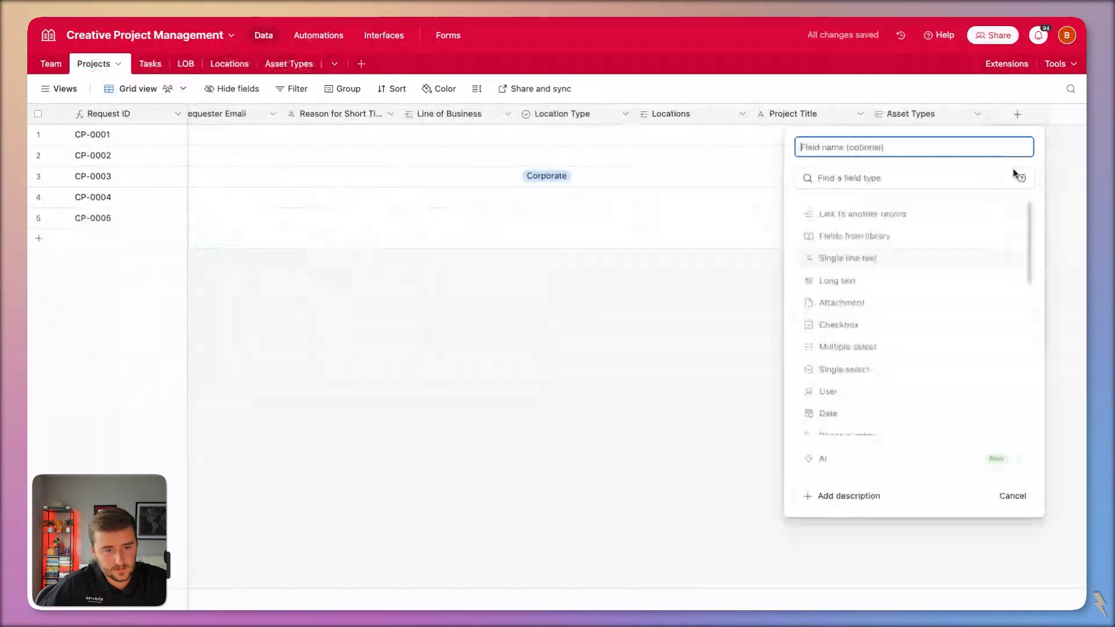
{"action": "left_click", "coordinate": [994, 264]}
{"action": "left_click", "coordinate": [999, 276]}
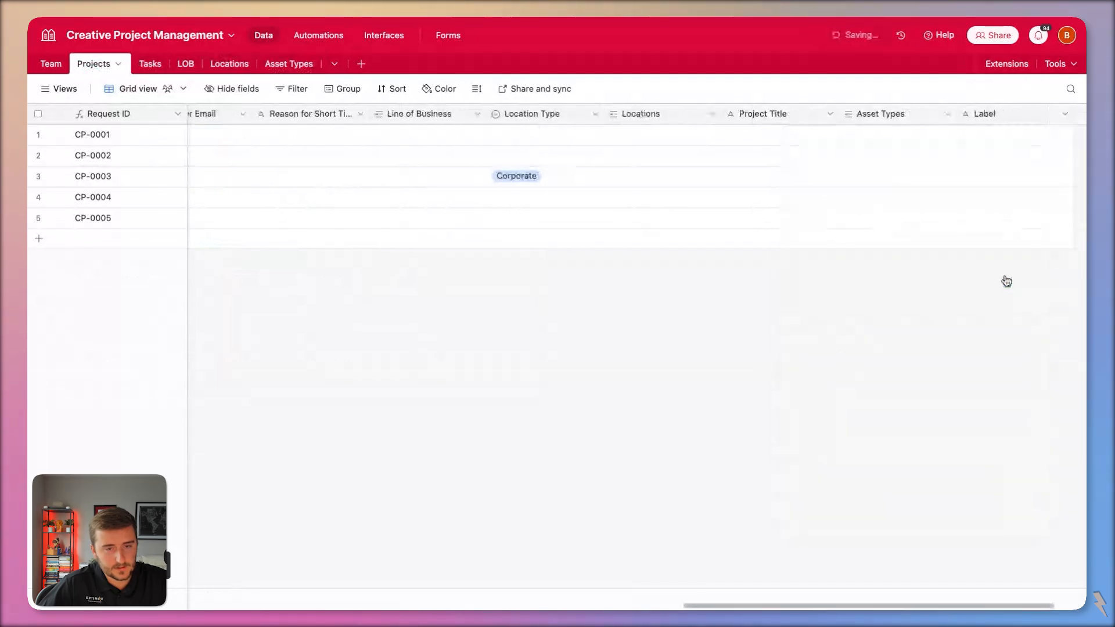
{"action": "left_click", "coordinate": [931, 180]}
{"action": "key", "text": "ctrl+v"}
{"action": "left_click", "coordinate": [675, 367]}
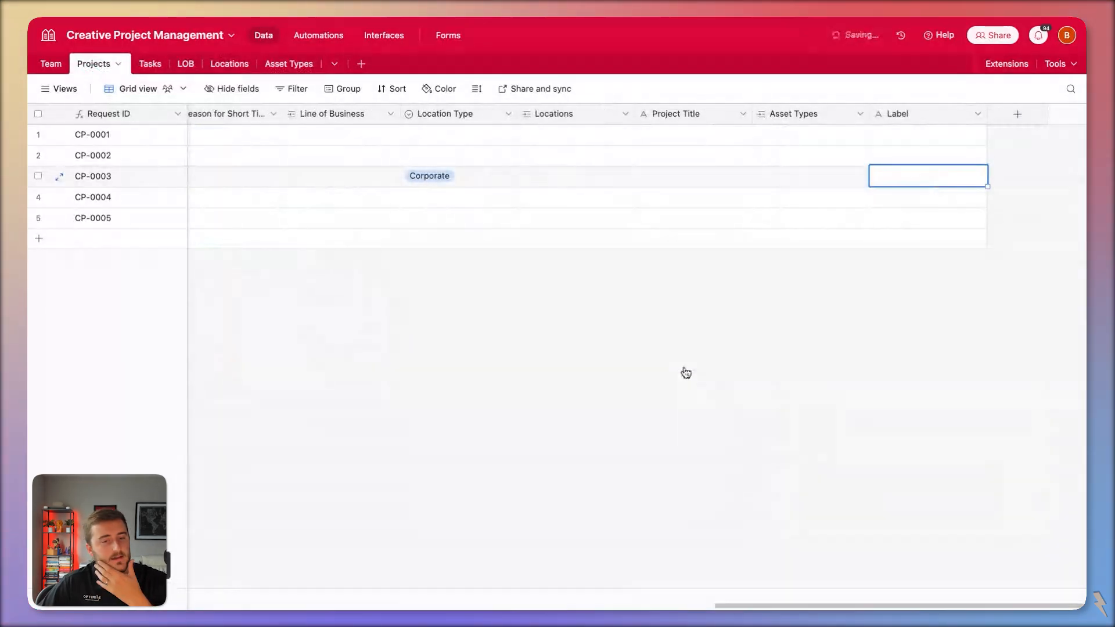
{"action": "scroll", "coordinate": [960, 198], "scroll_direction": "right", "scroll_amount": 3}
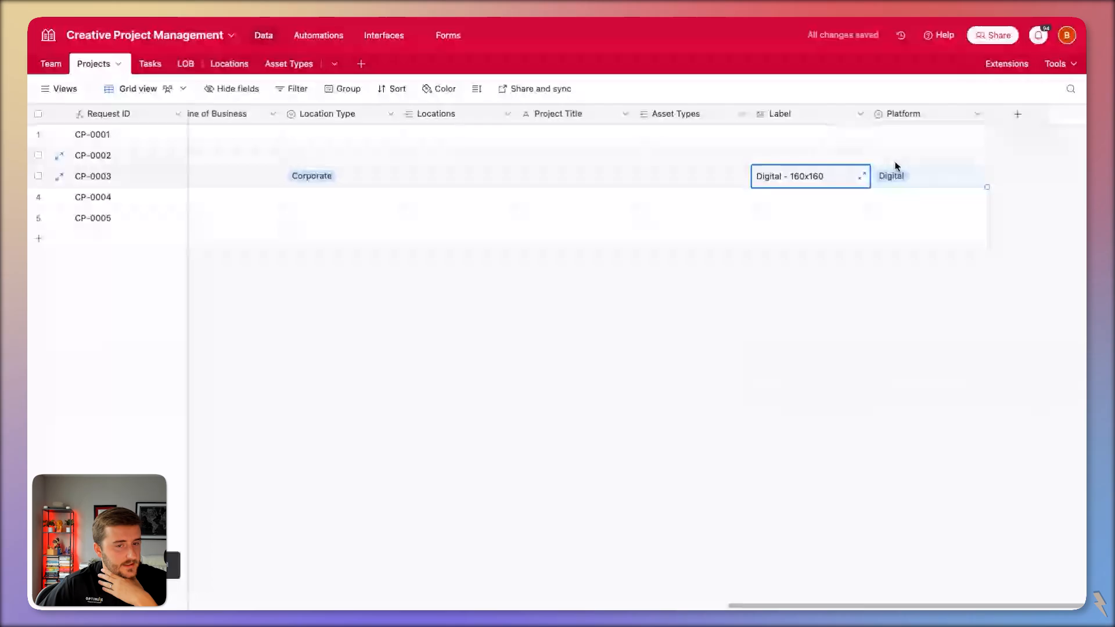
Delete the Label field and convert Projects' Platform field to Multiple select.
{"action": "right_click", "coordinate": [812, 110]}
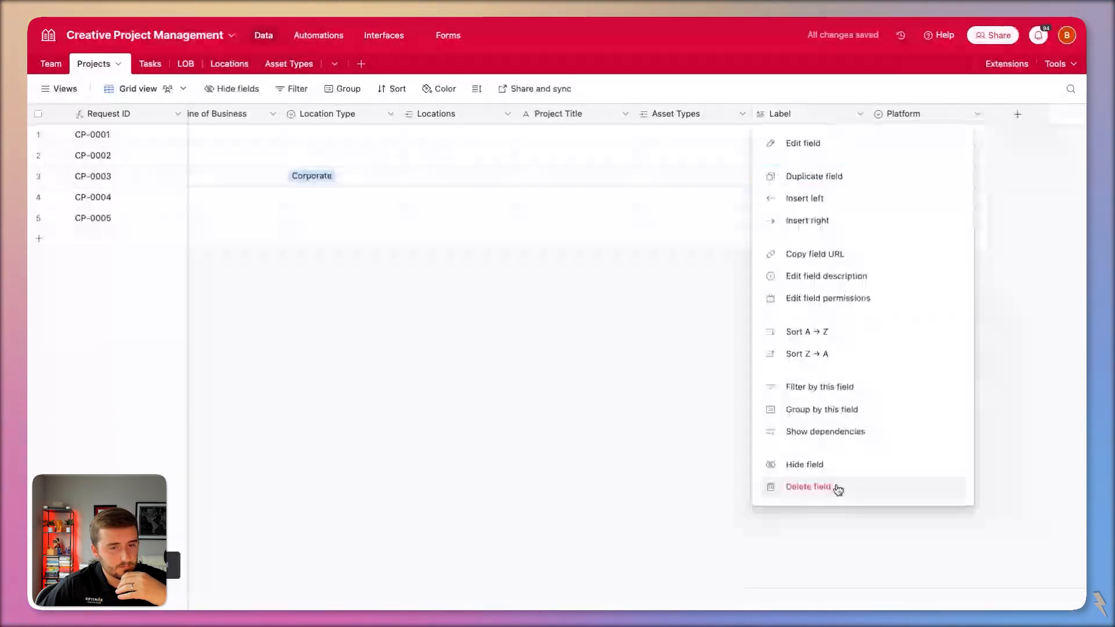
{"action": "left_click", "coordinate": [816, 486]}
{"action": "double_click", "coordinate": [935, 116]}
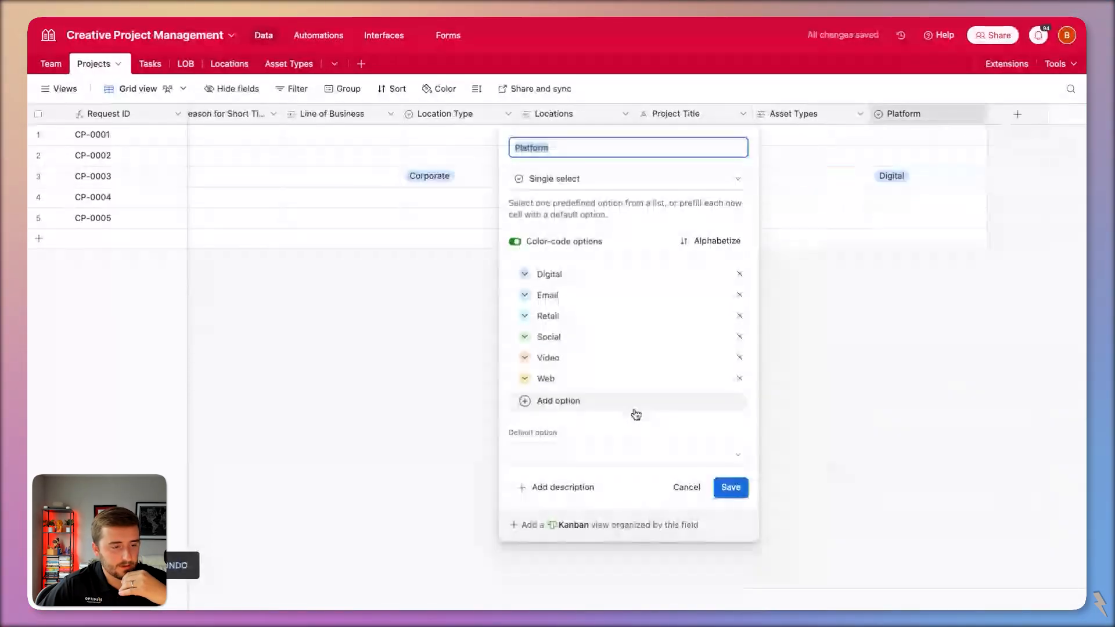
{"action": "left_click", "coordinate": [556, 182]}
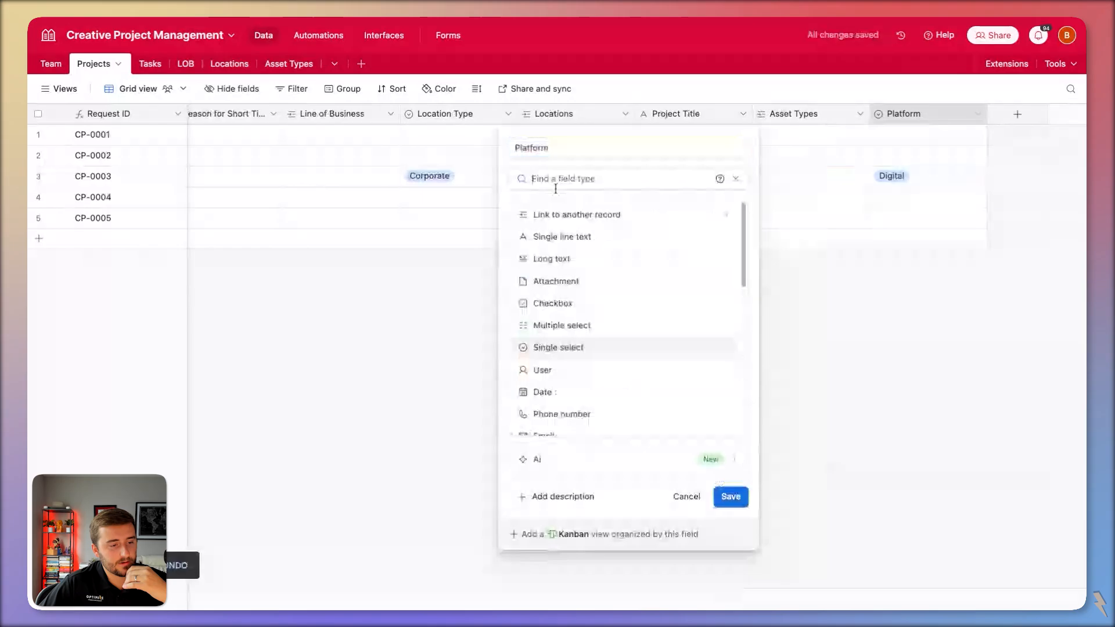
{"action": "left_click", "coordinate": [627, 338]}
{"action": "left_click", "coordinate": [731, 475]}
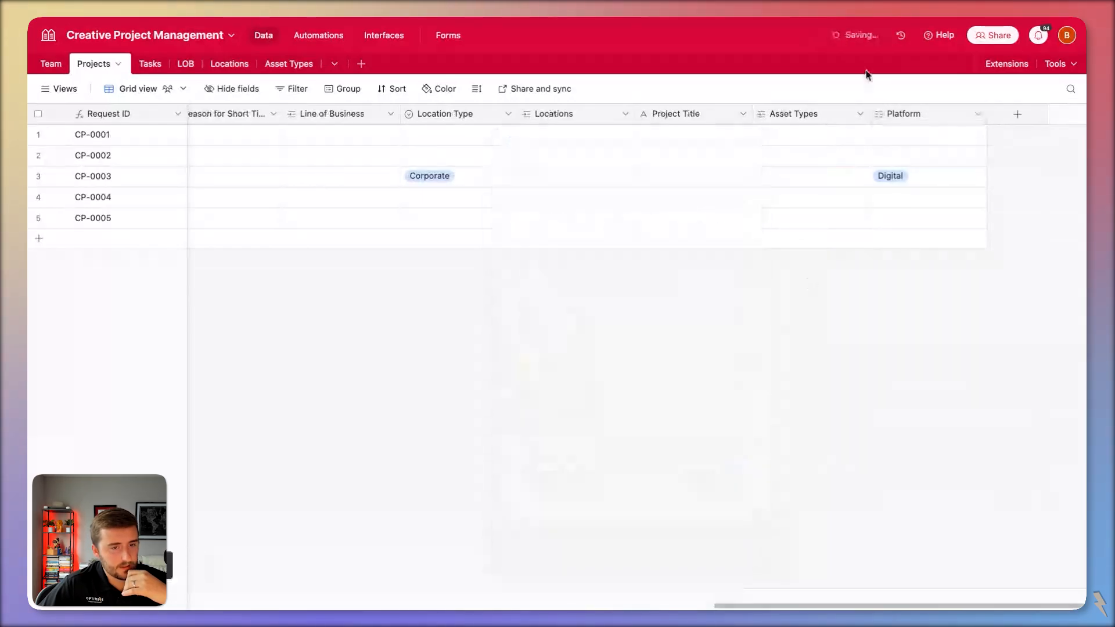
Begin limiting the Asset Types link to records whose Platform matches a project field.
{"action": "double_click", "coordinate": [806, 116]}
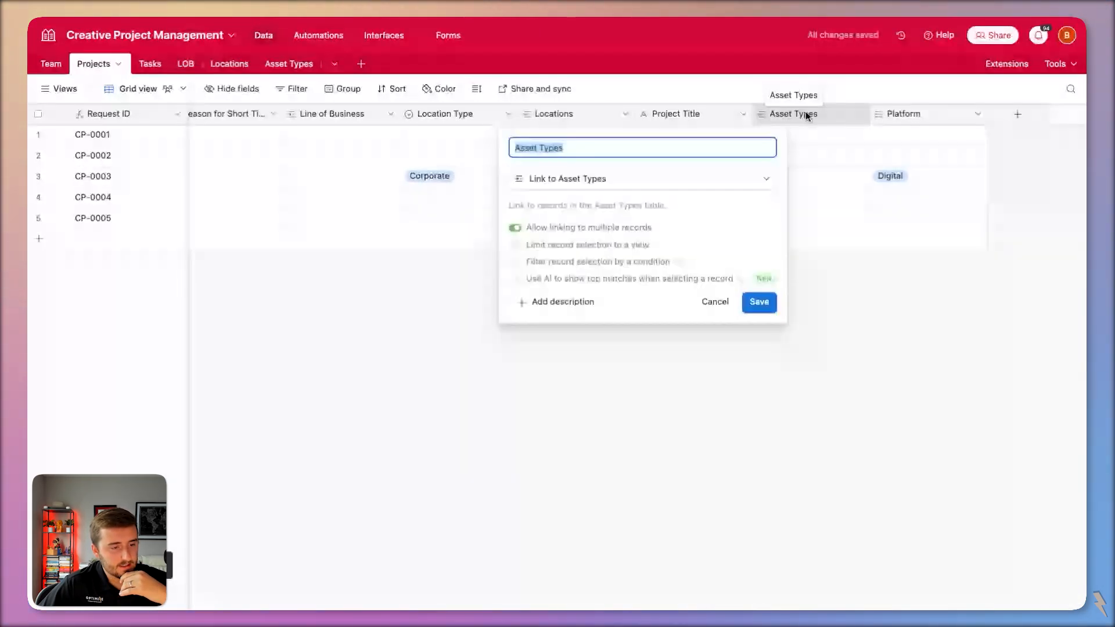
{"action": "left_click", "coordinate": [616, 264]}
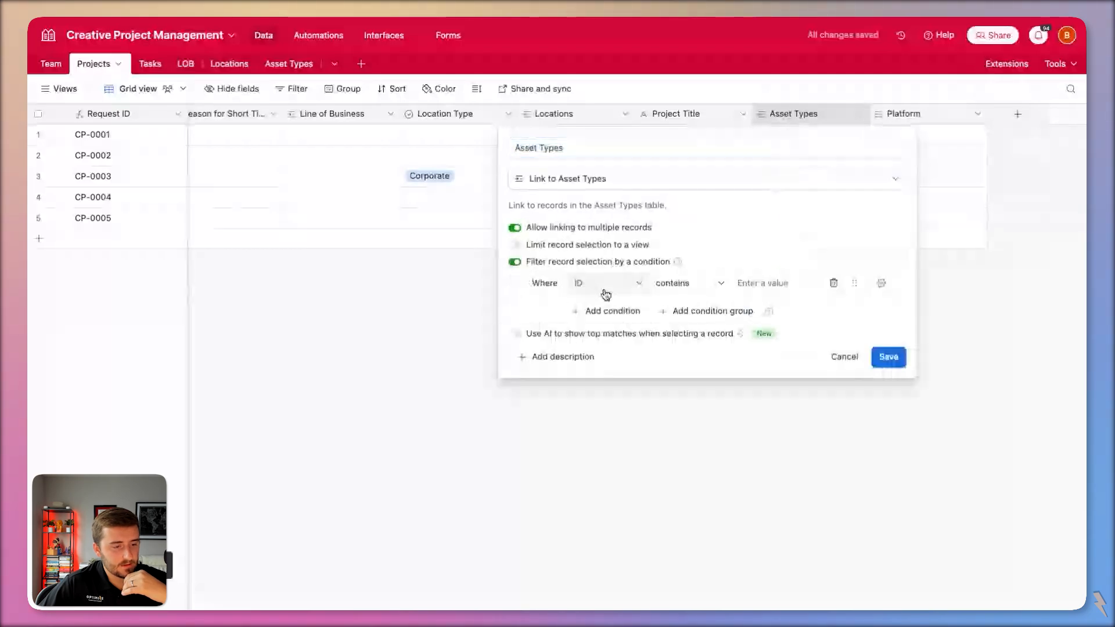
{"action": "left_click", "coordinate": [606, 290]}
{"action": "left_click", "coordinate": [607, 384]}
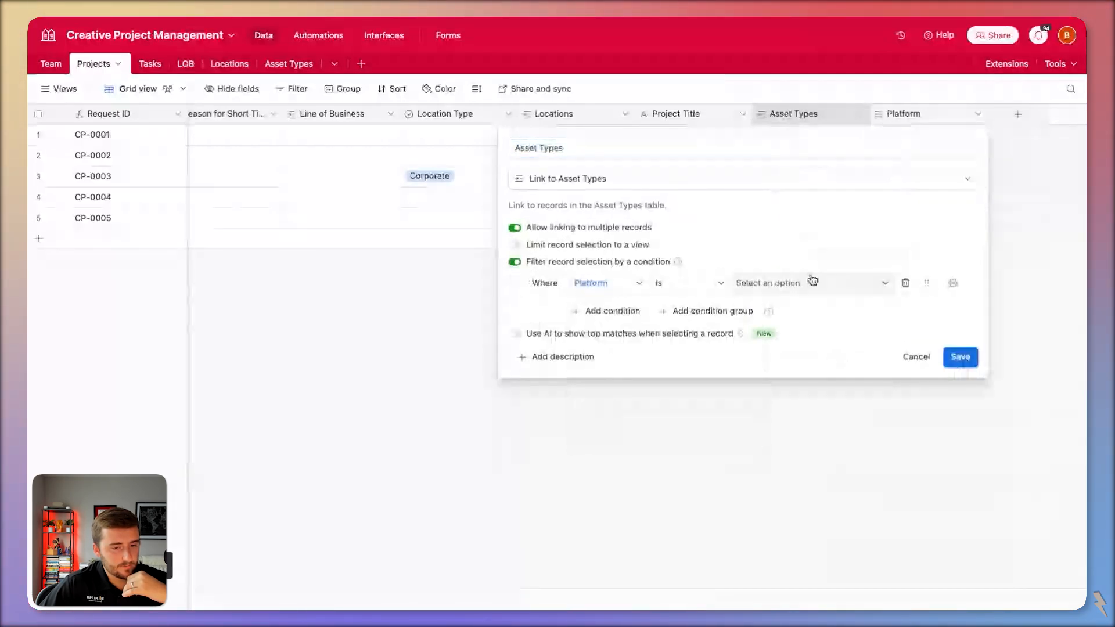
{"action": "left_click", "coordinate": [953, 284]}
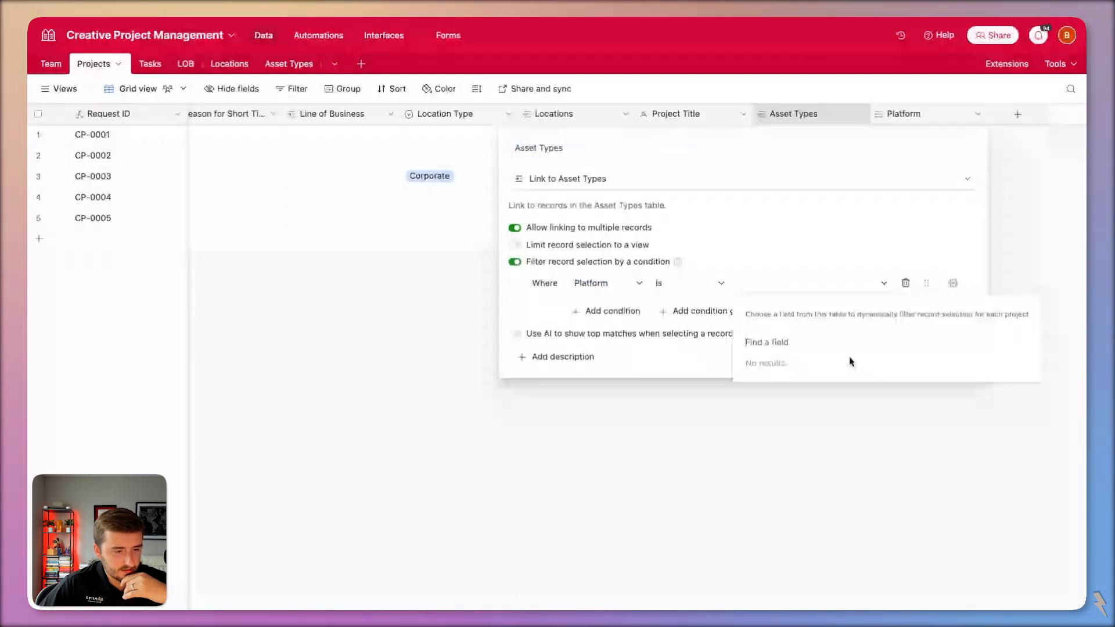
{"action": "left_click", "coordinate": [661, 284]}
Change the Asset Types Platform field back to single line text, accepting the dependency warning.
{"action": "left_click", "coordinate": [286, 68]}
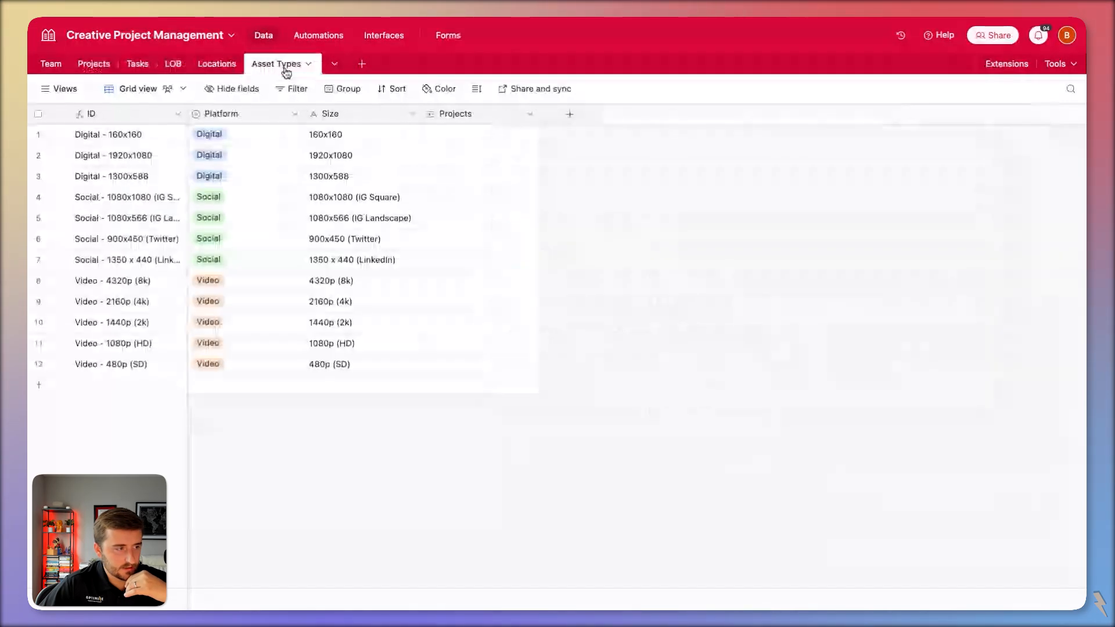
{"action": "double_click", "coordinate": [241, 117]}
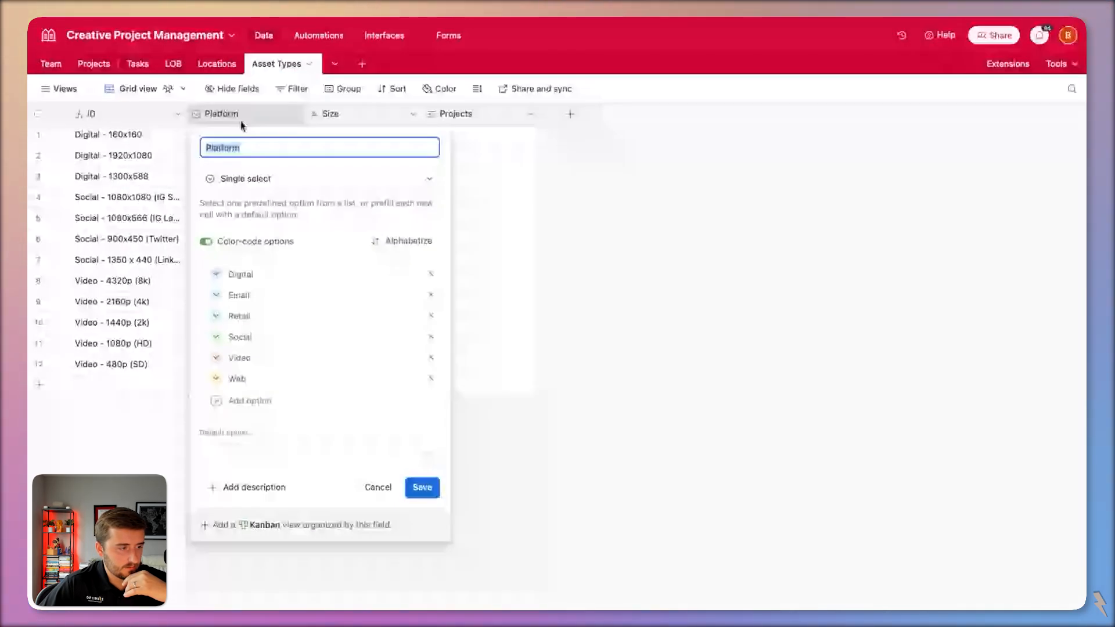
{"action": "left_click", "coordinate": [261, 178]}
{"action": "left_click", "coordinate": [300, 232]}
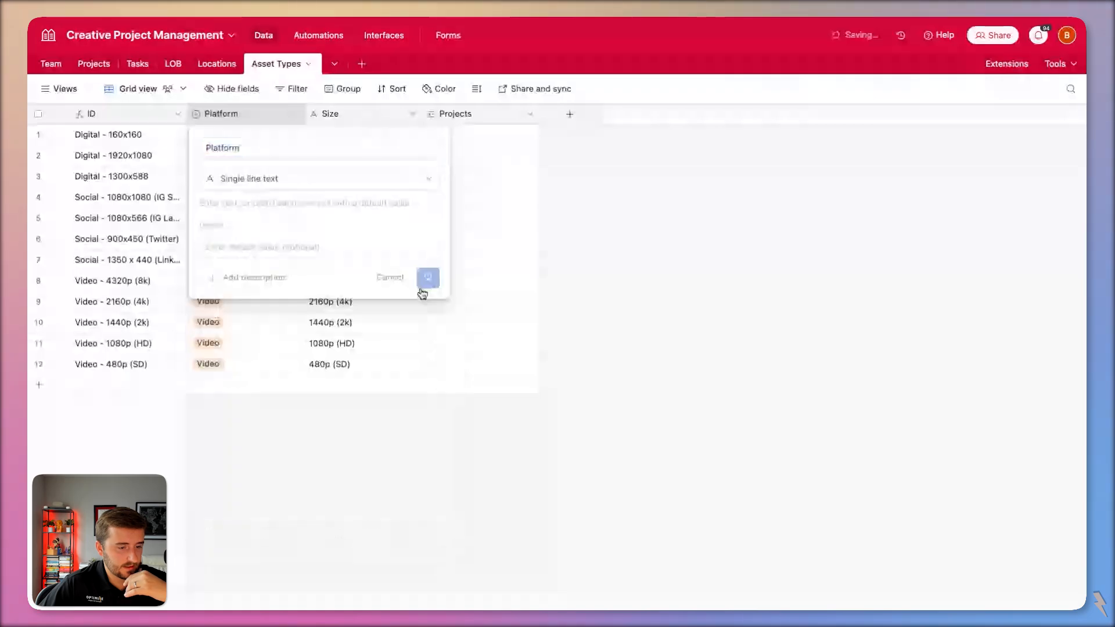
{"action": "left_click", "coordinate": [427, 279]}
{"action": "key", "text": "Return"}
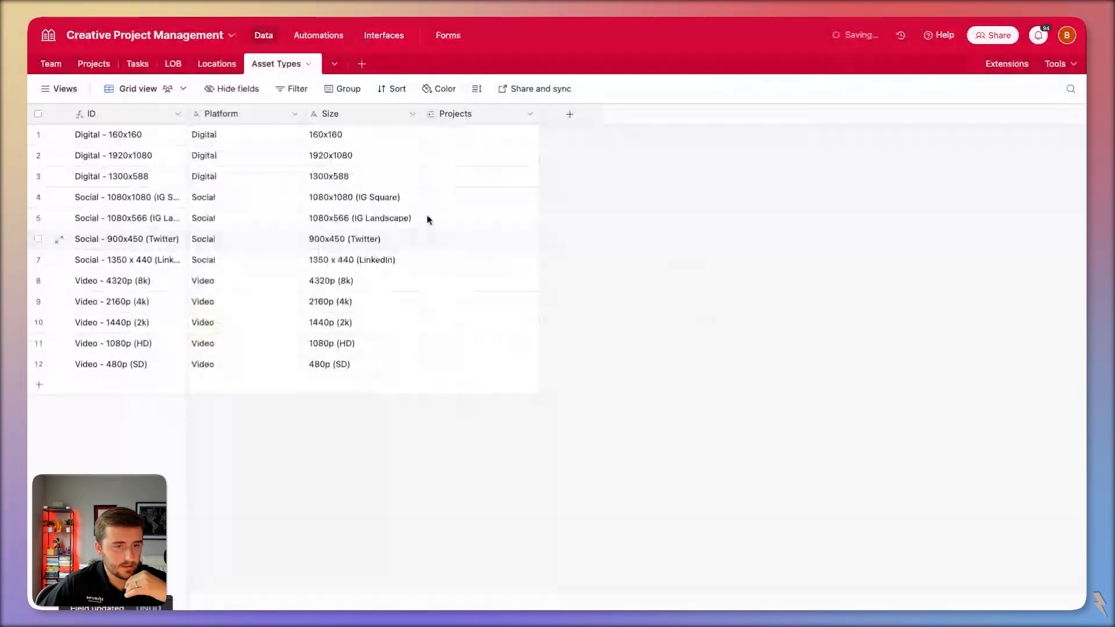
Draft a Platform condition on the Projects Asset Types link, then close without saving.
{"action": "left_click", "coordinate": [93, 63]}
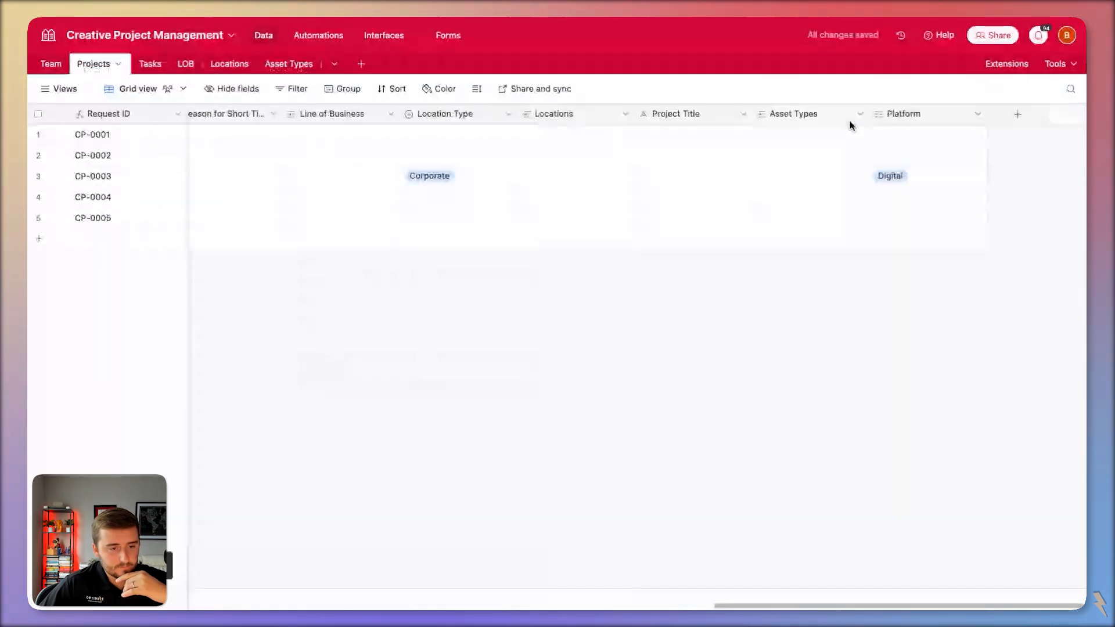
{"action": "double_click", "coordinate": [848, 116]}
{"action": "left_click", "coordinate": [601, 263]}
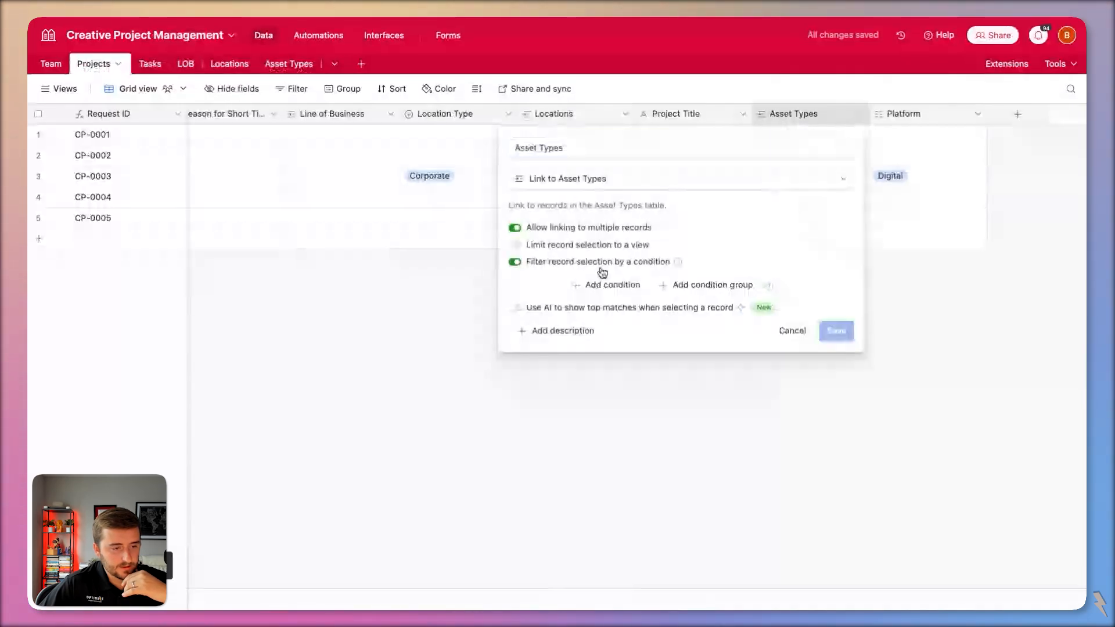
{"action": "left_click", "coordinate": [611, 285]}
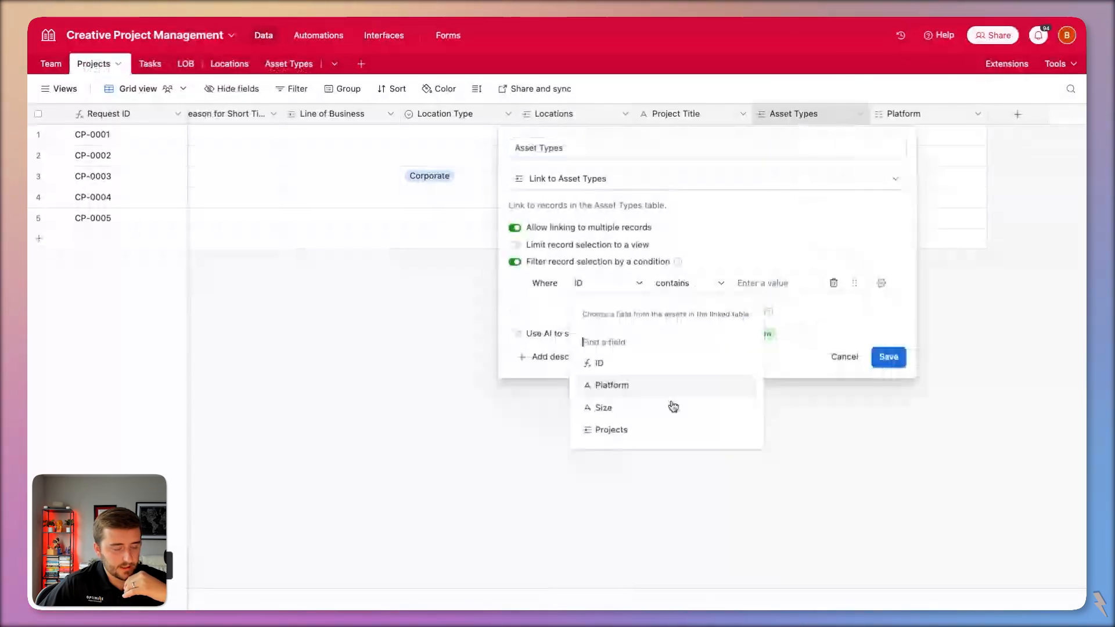
{"action": "left_click", "coordinate": [616, 386]}
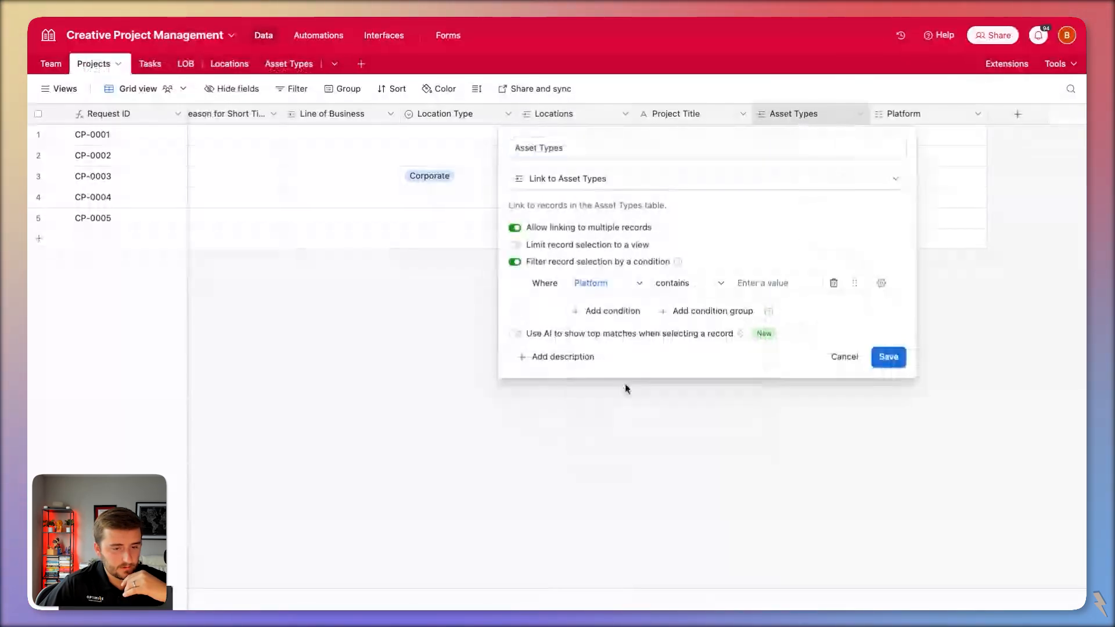
{"action": "left_click", "coordinate": [882, 284]}
{"action": "left_click", "coordinate": [782, 282]}
{"action": "left_click", "coordinate": [913, 119]}
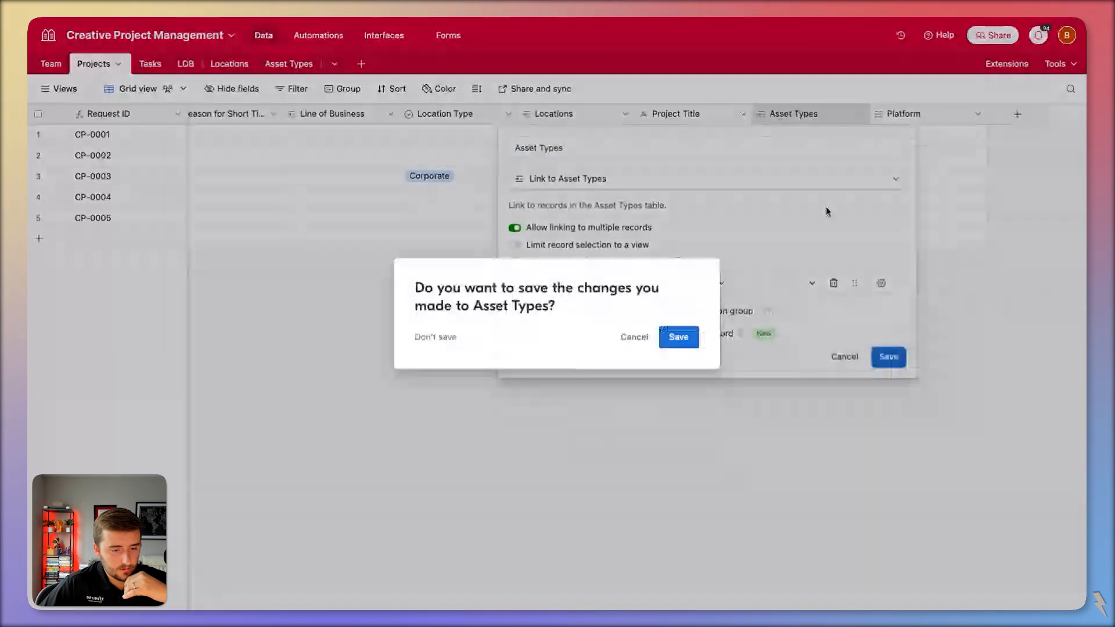
{"action": "key", "text": "Escape"}
{"action": "left_click", "coordinate": [844, 356]}
Add a formula field named Calculation that returns the Platform value.
{"action": "left_click", "coordinate": [1016, 115]}
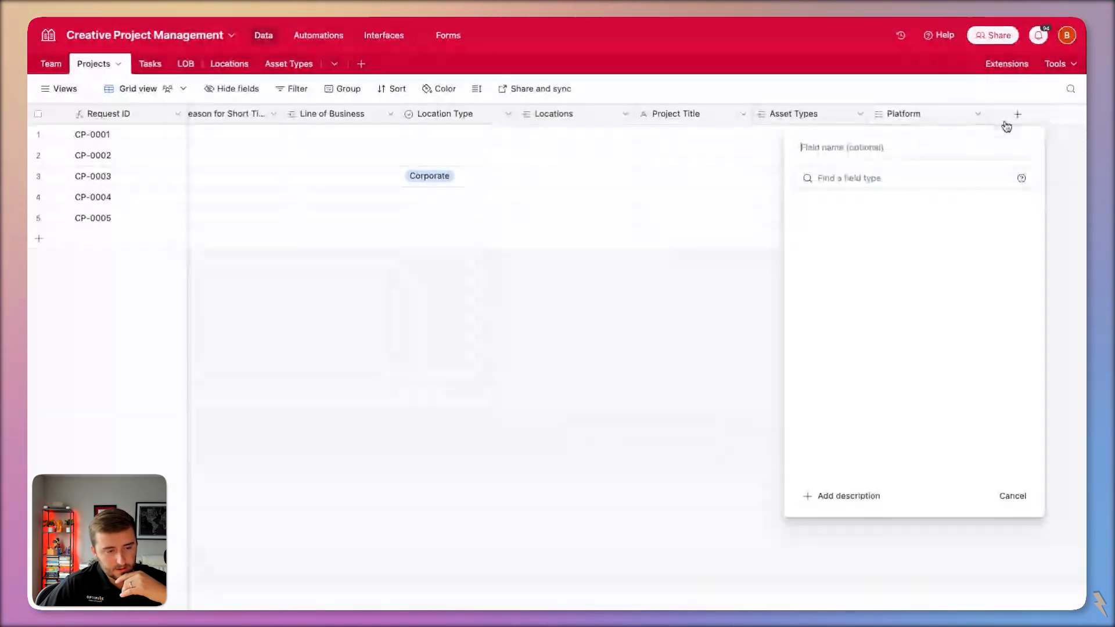
{"action": "type", "text": "f"}
{"action": "left_click", "coordinate": [911, 220]}
{"action": "type", "text": "platf"}
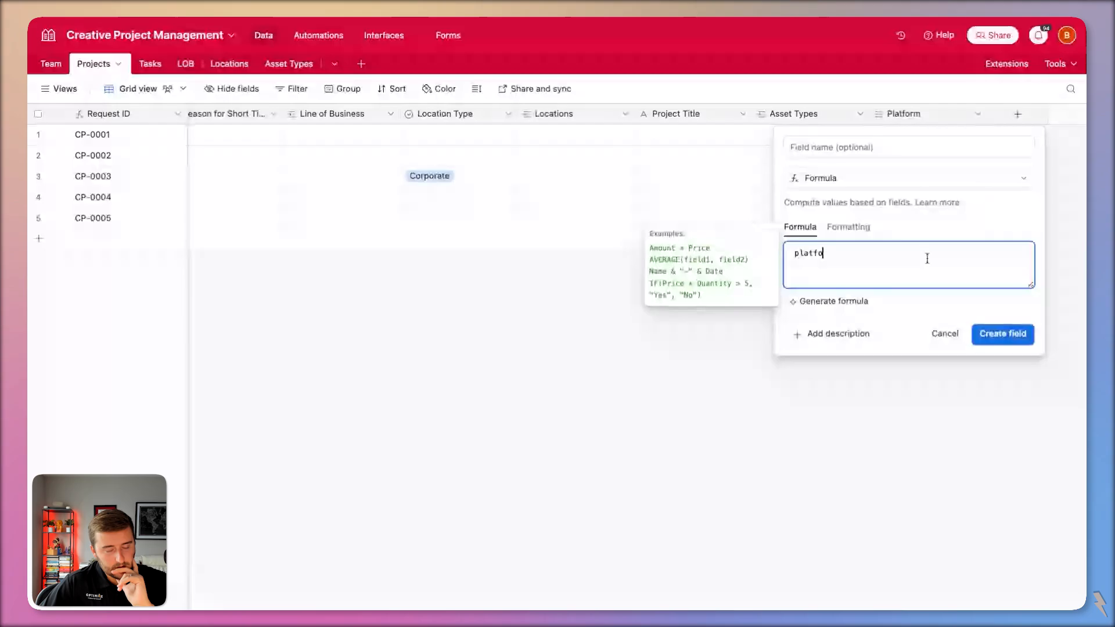
{"action": "key", "text": "BackSpace"}
{"action": "key", "text": "BackSpace"}
{"action": "key", "text": "Return"}
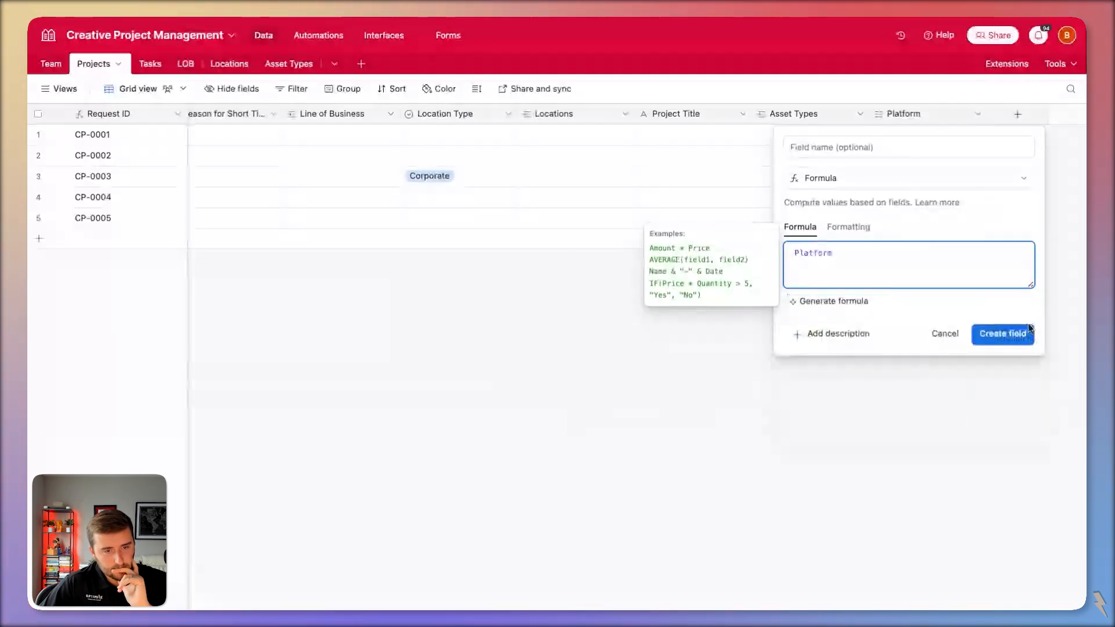
{"action": "left_click", "coordinate": [1003, 356]}
Start a dynamic condition on the Asset Types link field, first filtering on Size.
{"action": "double_click", "coordinate": [781, 122]}
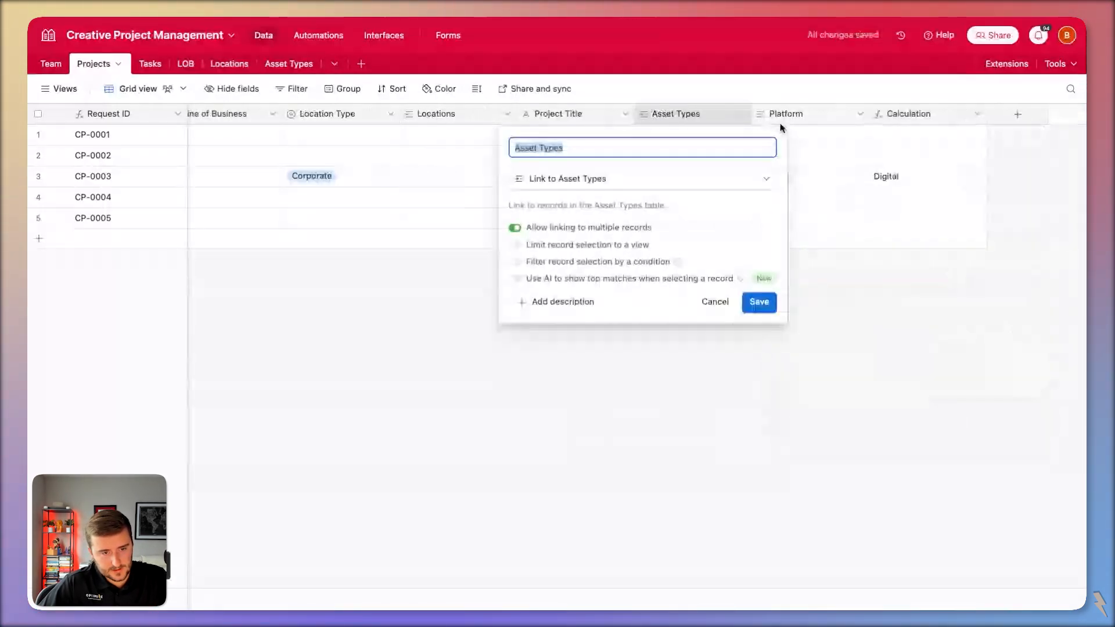
{"action": "left_click", "coordinate": [598, 261]}
{"action": "left_click", "coordinate": [617, 284]}
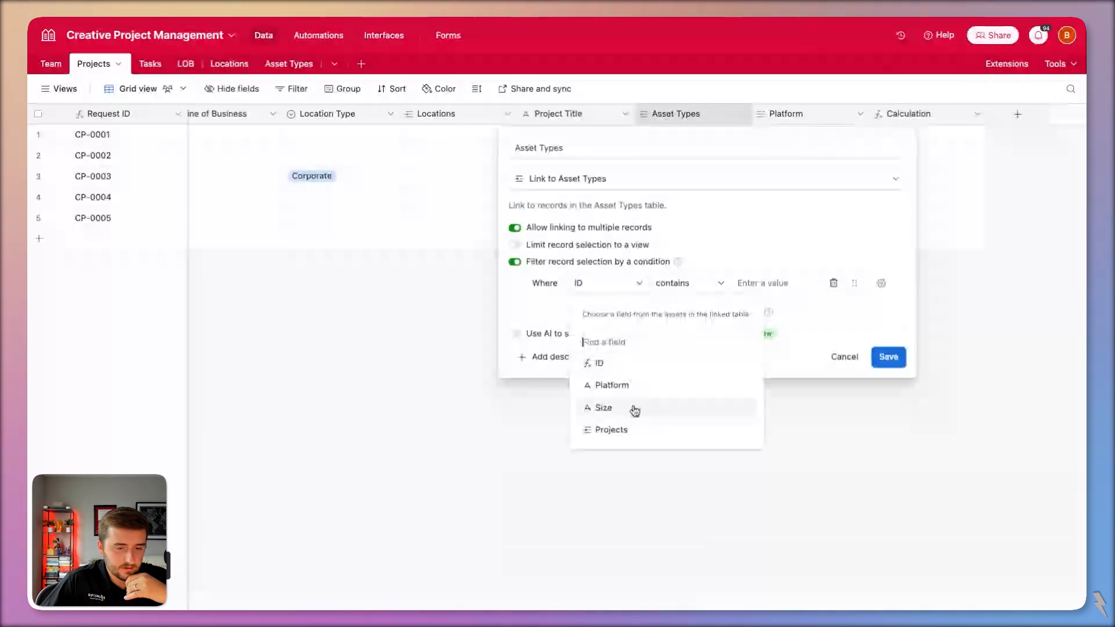
{"action": "left_click", "coordinate": [635, 409]}
{"action": "left_click", "coordinate": [881, 282]}
{"action": "left_click", "coordinate": [882, 370]}
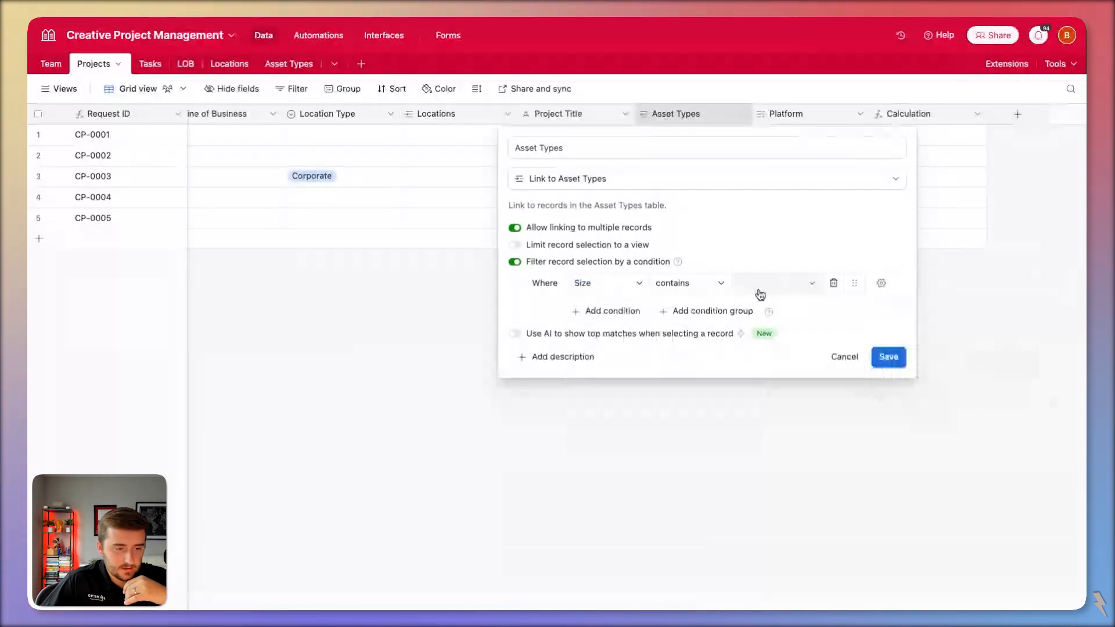
{"action": "left_click", "coordinate": [761, 286]}
Try Platform matched against Calculation, cancel the filter, and delete the Calculation field.
{"action": "left_click", "coordinate": [616, 285]}
{"action": "left_click", "coordinate": [616, 387]}
{"action": "left_click", "coordinate": [775, 285]}
{"action": "left_click", "coordinate": [825, 473]}
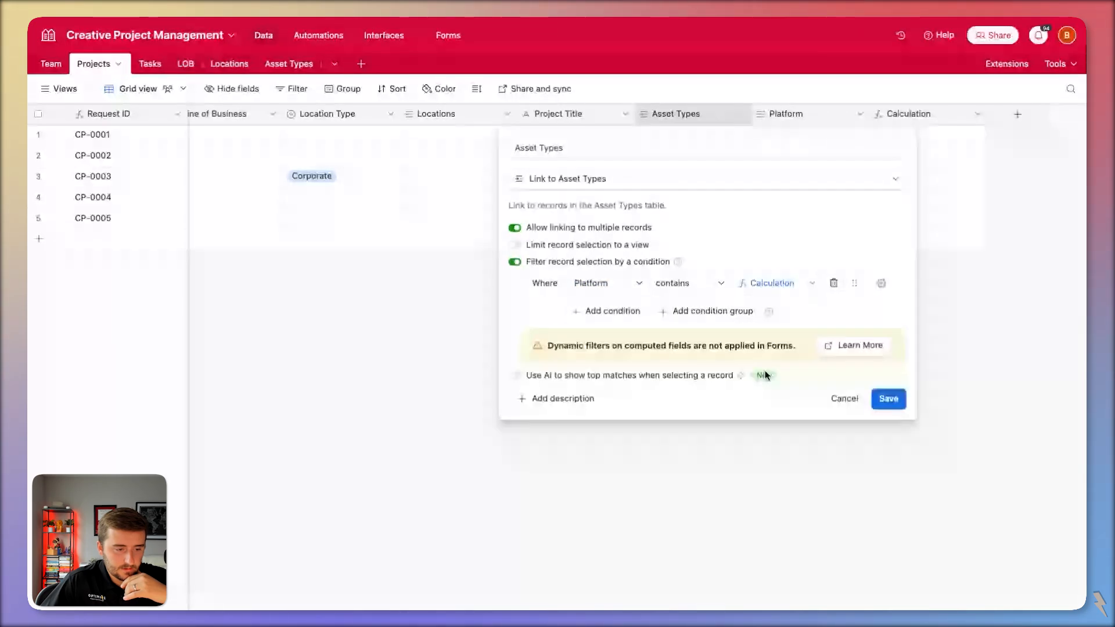
{"action": "left_click_drag", "start_coordinate": [574, 346], "coordinate": [745, 346]}
{"action": "left_click", "coordinate": [846, 399]}
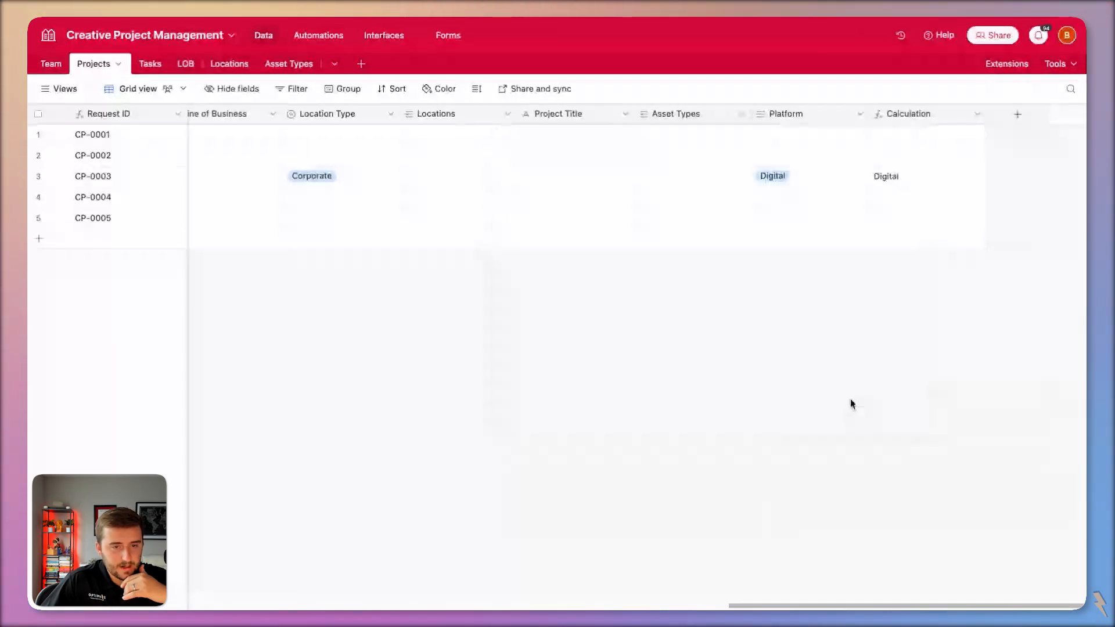
{"action": "right_click", "coordinate": [939, 116]}
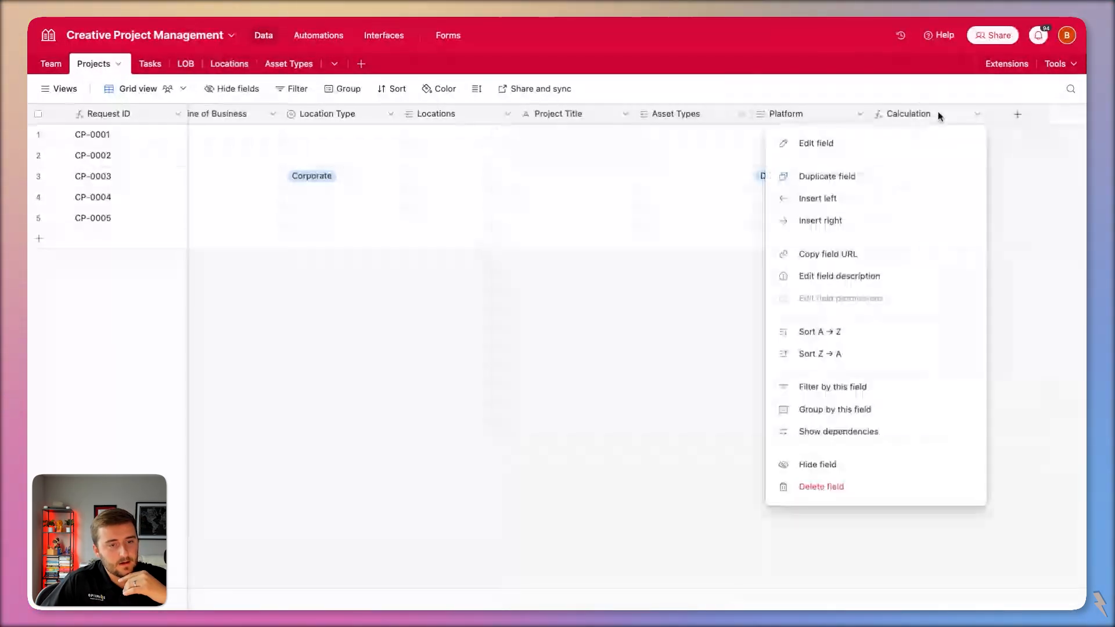
{"action": "left_click", "coordinate": [932, 486]}
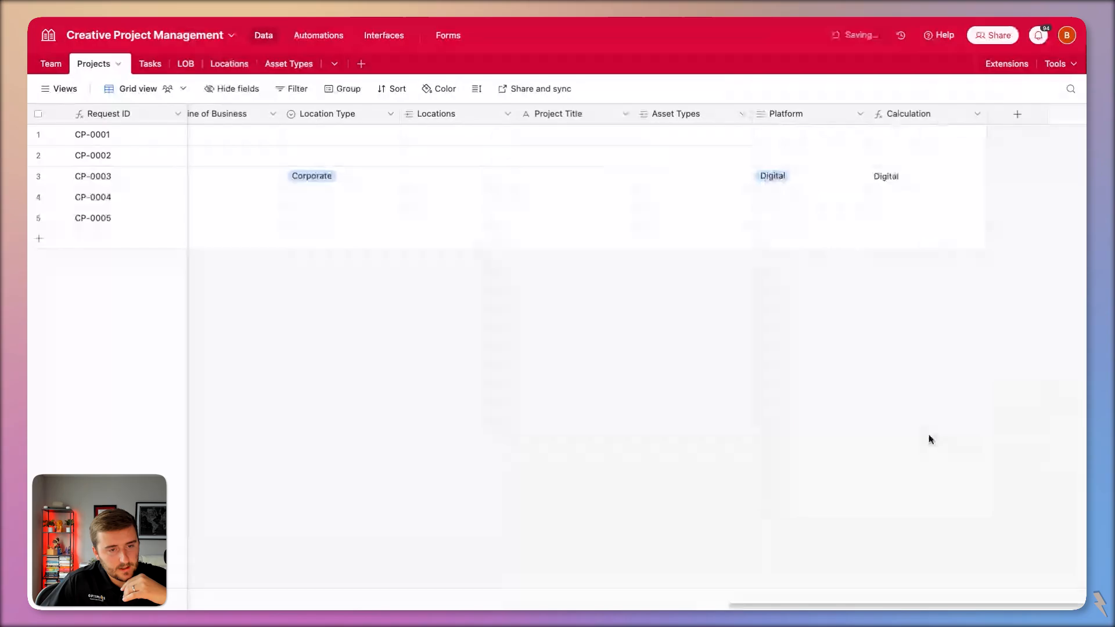
Convert Projects' Platform to a link to a new Platform table and check that table.
{"action": "double_click", "coordinate": [894, 122]}
{"action": "left_click", "coordinate": [638, 178]}
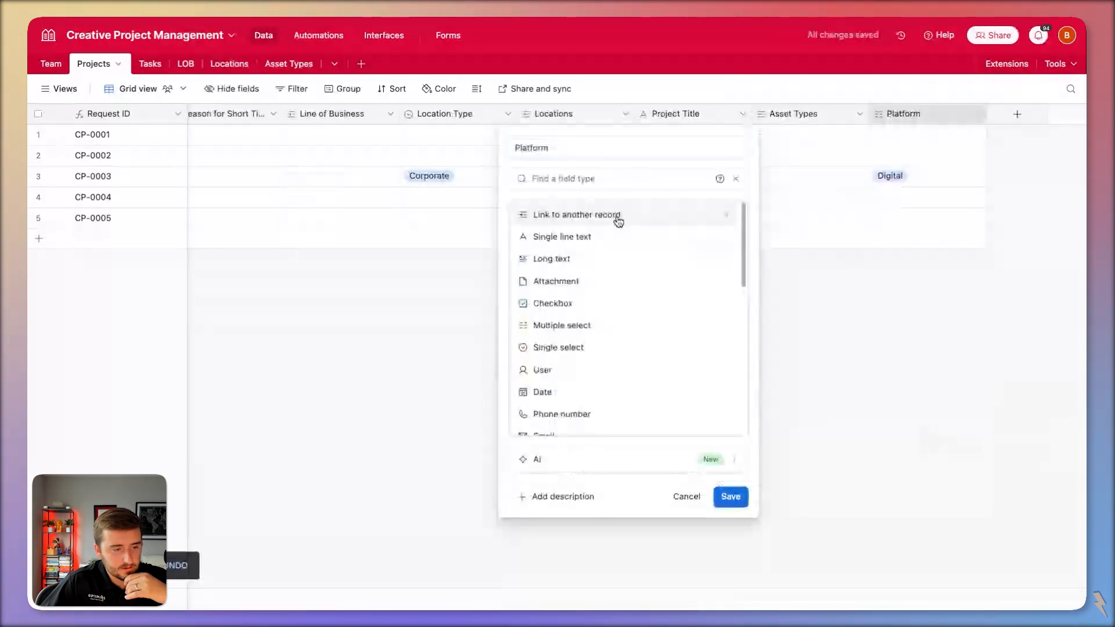
{"action": "left_click", "coordinate": [618, 218]}
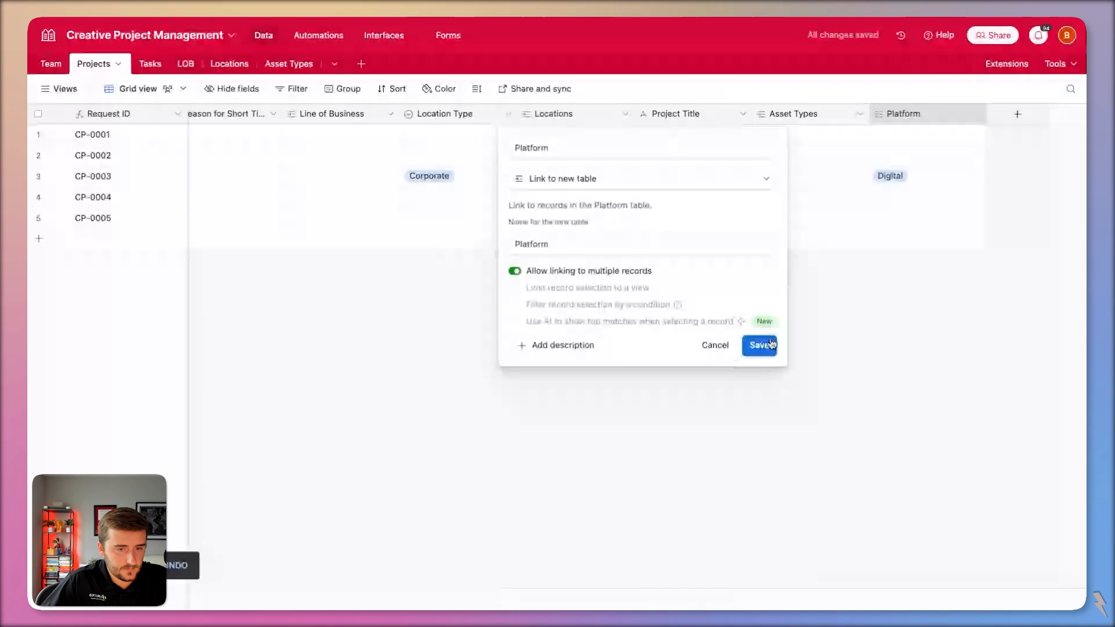
{"action": "left_click", "coordinate": [771, 345]}
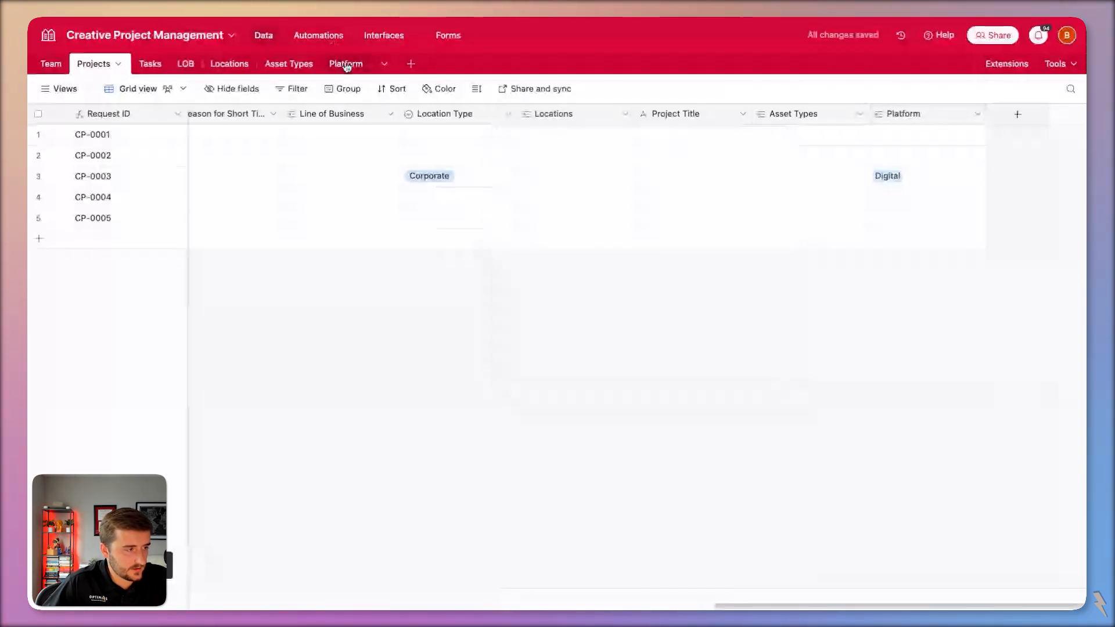
{"action": "left_click", "coordinate": [346, 65]}
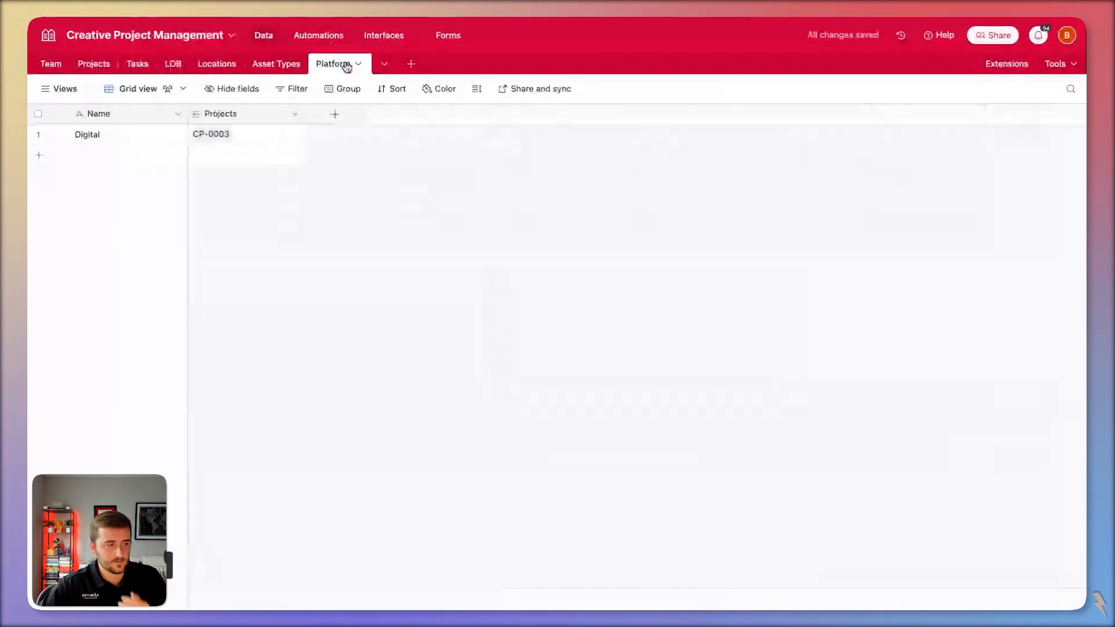
{"action": "left_click", "coordinate": [279, 65]}
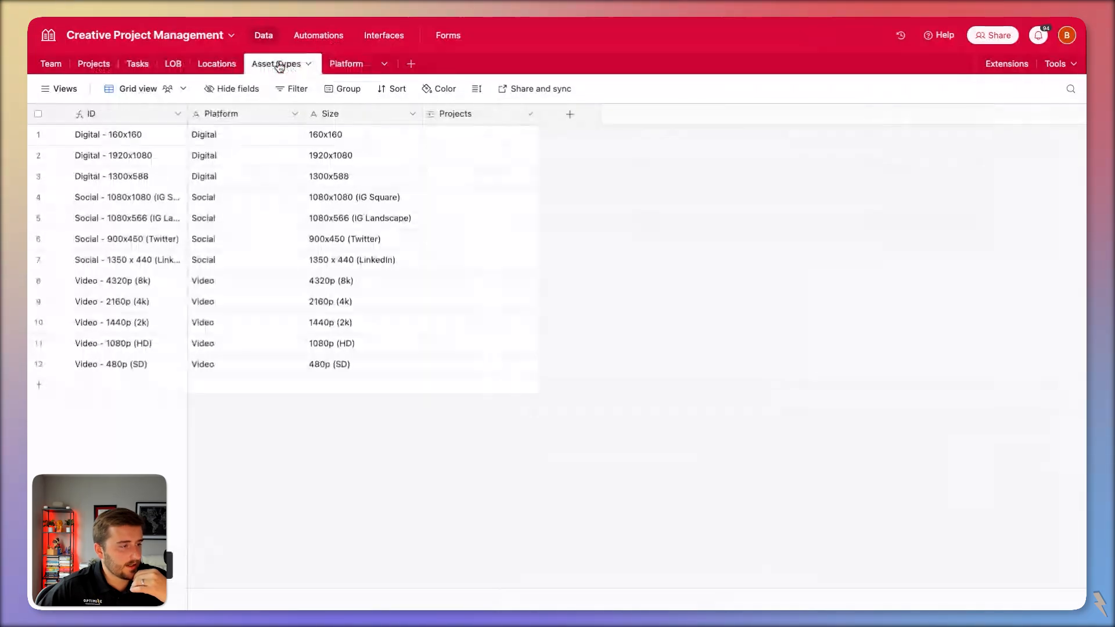
Change the Asset Types Platform column's type to Multiple select and save it.
{"action": "left_click", "coordinate": [259, 116]}
{"action": "double_click", "coordinate": [259, 116]}
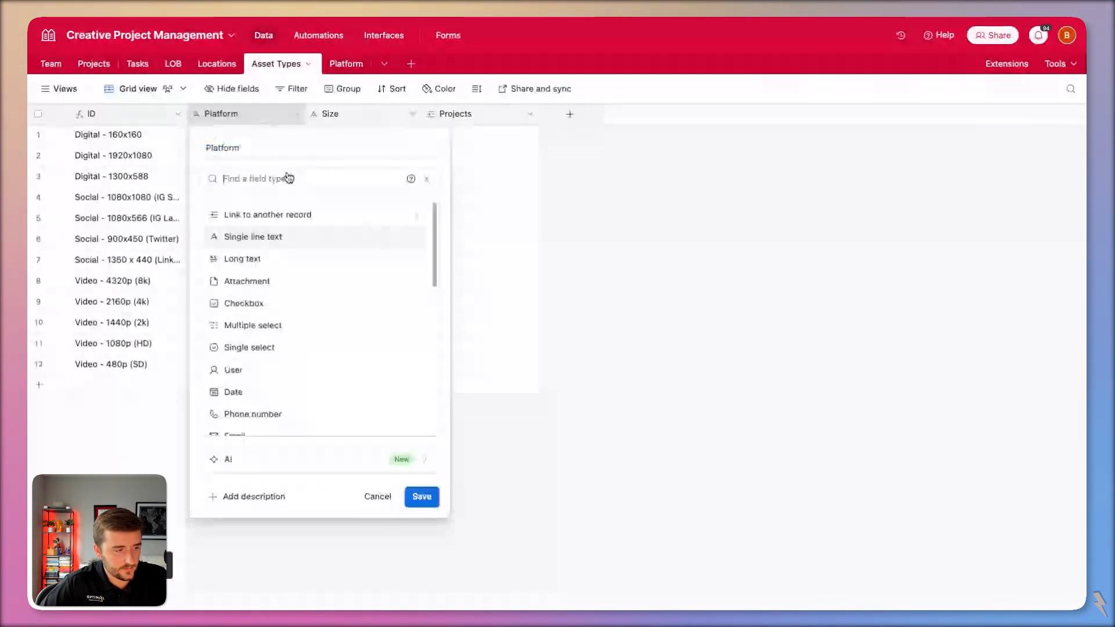
{"action": "left_click", "coordinate": [244, 321]}
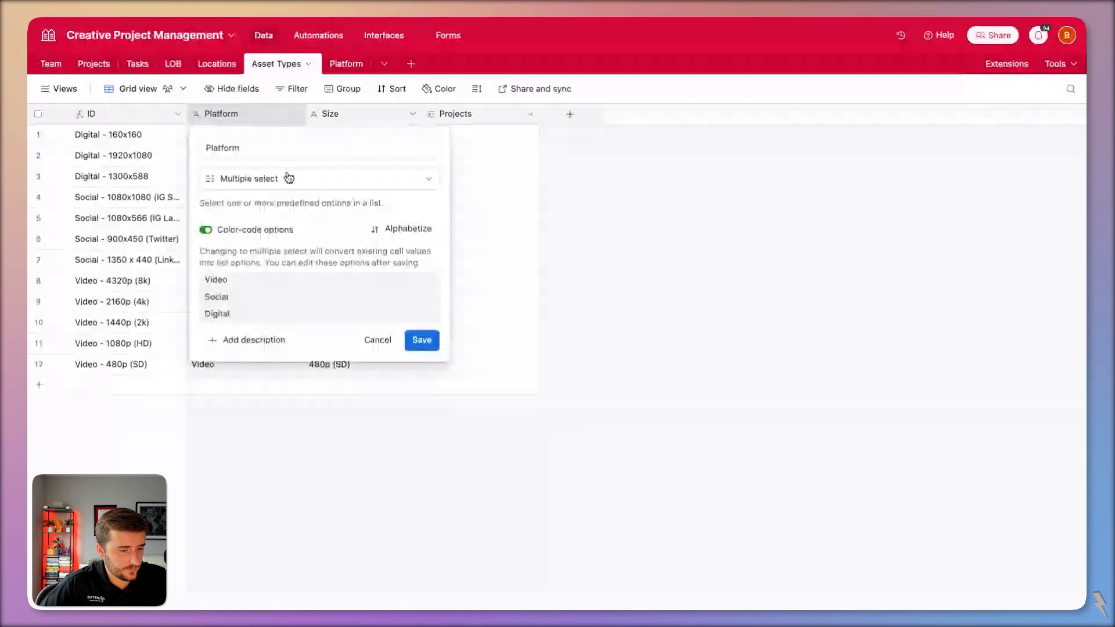
{"action": "left_click", "coordinate": [419, 343]}
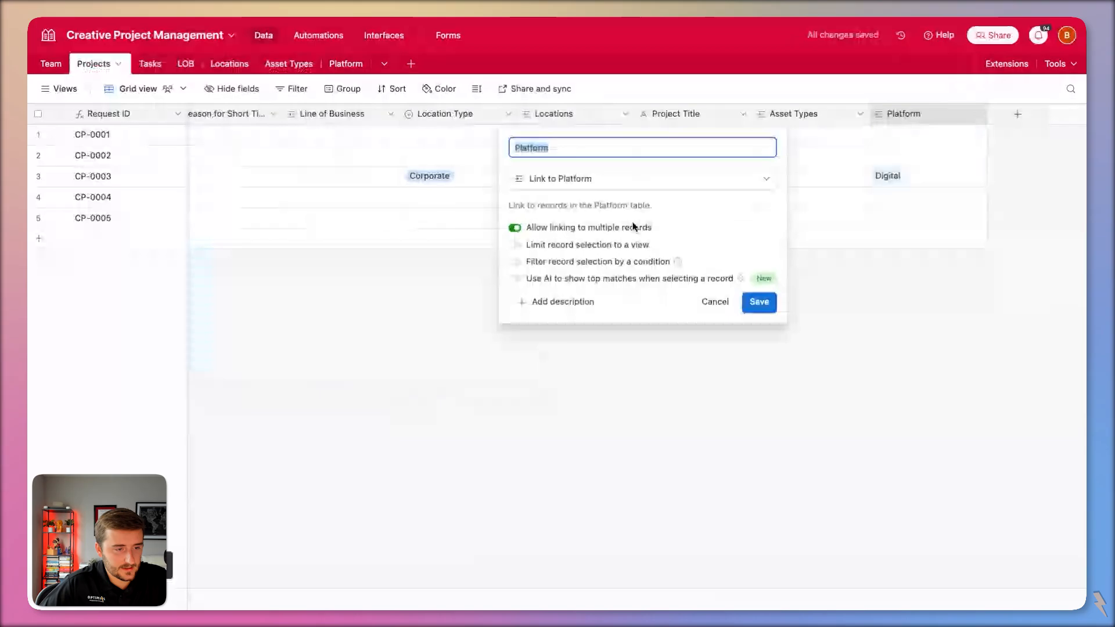
Convert Projects' Platform field to Multiple select, confirming the dependency warning.
{"action": "left_click", "coordinate": [619, 180]}
{"action": "left_click", "coordinate": [627, 326]}
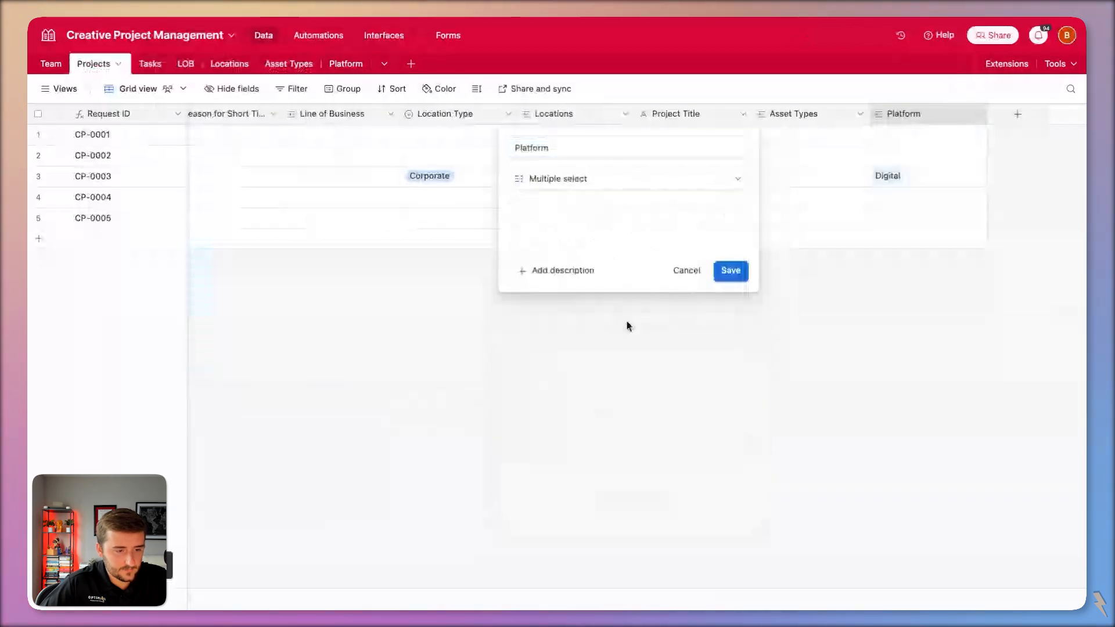
{"action": "left_click", "coordinate": [732, 306]}
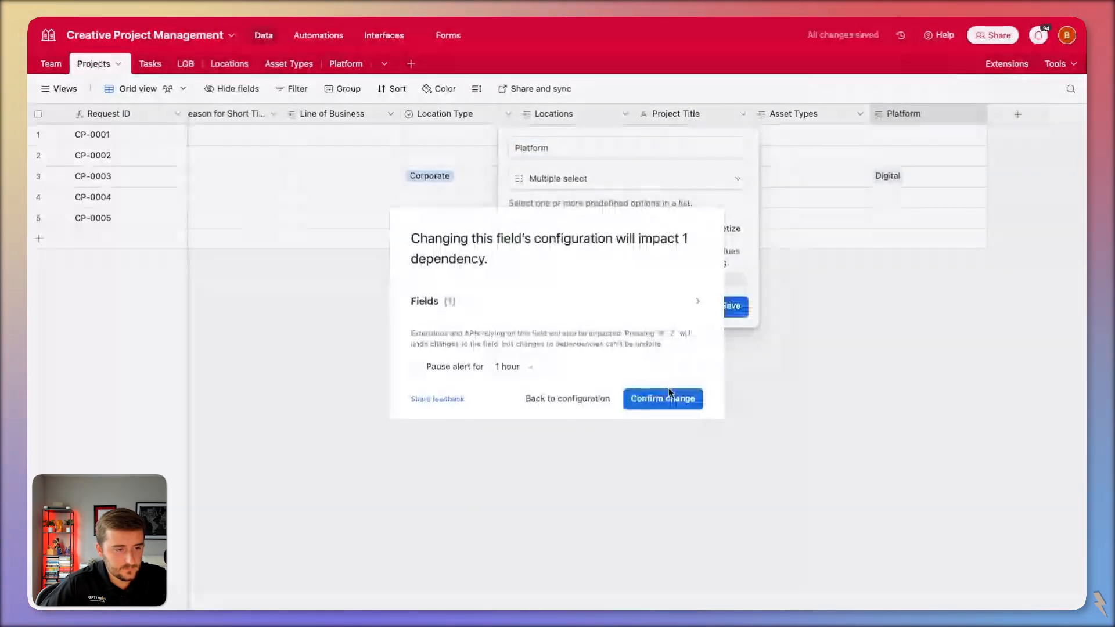
{"action": "left_click", "coordinate": [669, 398]}
{"action": "left_click", "coordinate": [354, 64]}
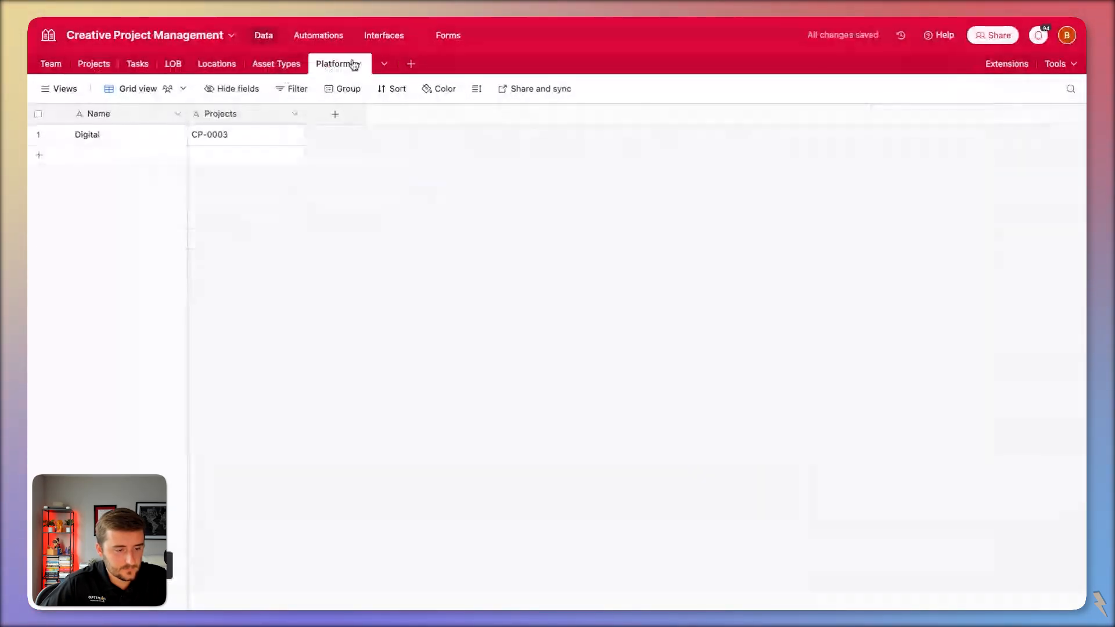
{"action": "left_click", "coordinate": [274, 65]}
{"action": "left_click", "coordinate": [94, 64]}
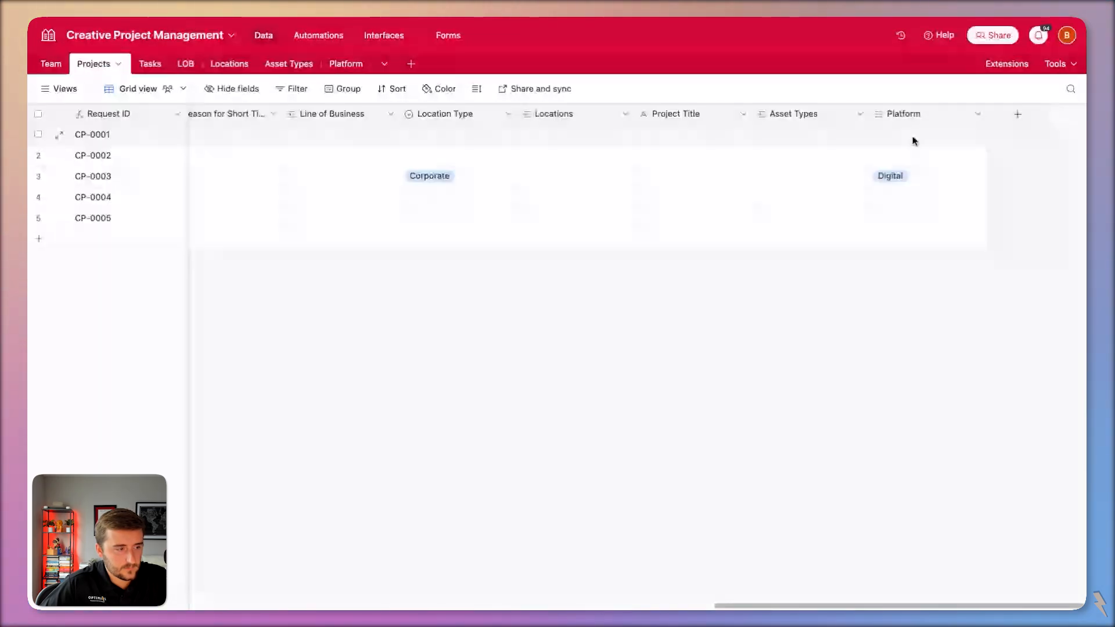
Paste the platform values into the Projects Platform column and delete the extra CP-0012 row.
{"action": "left_click", "coordinate": [911, 135]}
{"action": "type", "text": "Digital Social Social Social Social Video"}
{"action": "left_click", "coordinate": [691, 364]}
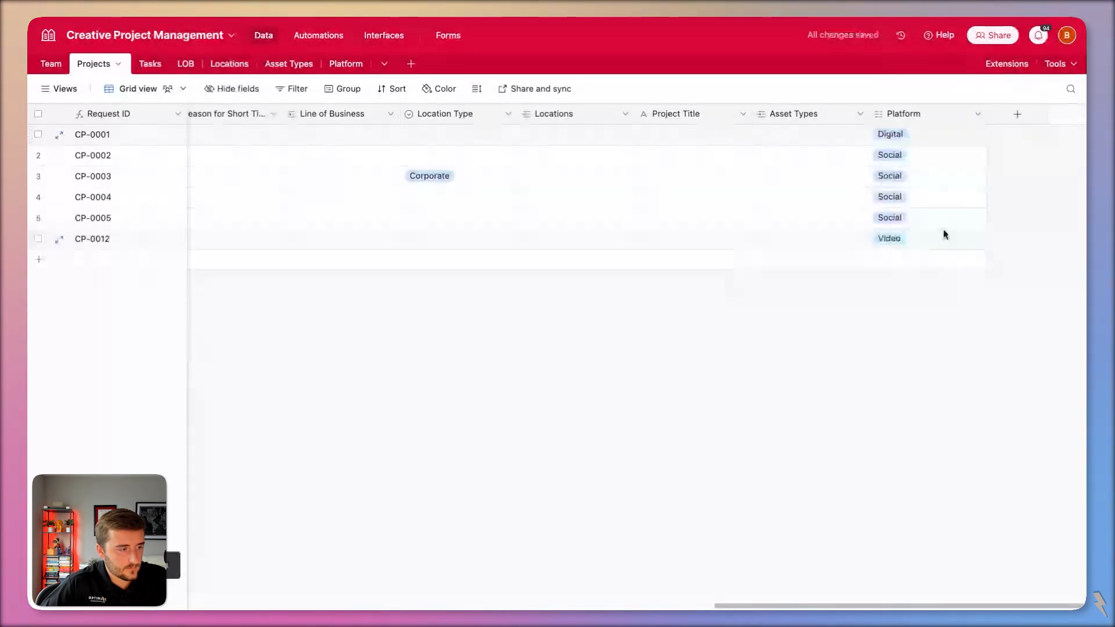
{"action": "right_click", "coordinate": [906, 239]}
{"action": "left_click", "coordinate": [811, 465]}
Recolour the Platform options: Digital cyan, Social teal, Video green.
{"action": "double_click", "coordinate": [916, 114]}
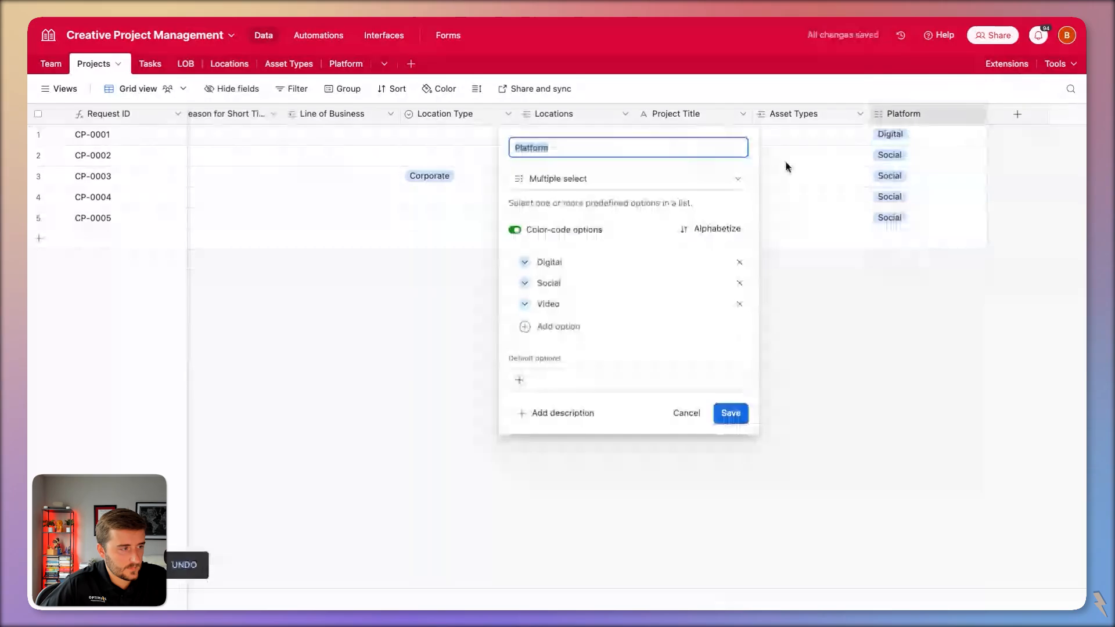
{"action": "left_click", "coordinate": [524, 262]}
{"action": "left_click", "coordinate": [572, 324]}
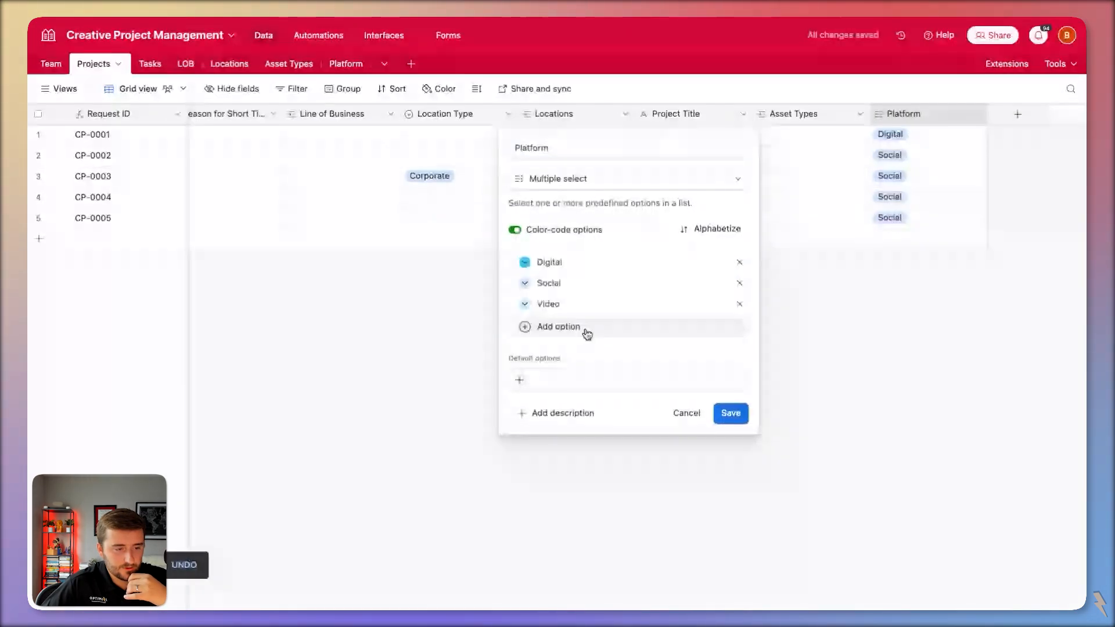
{"action": "left_click", "coordinate": [525, 283]}
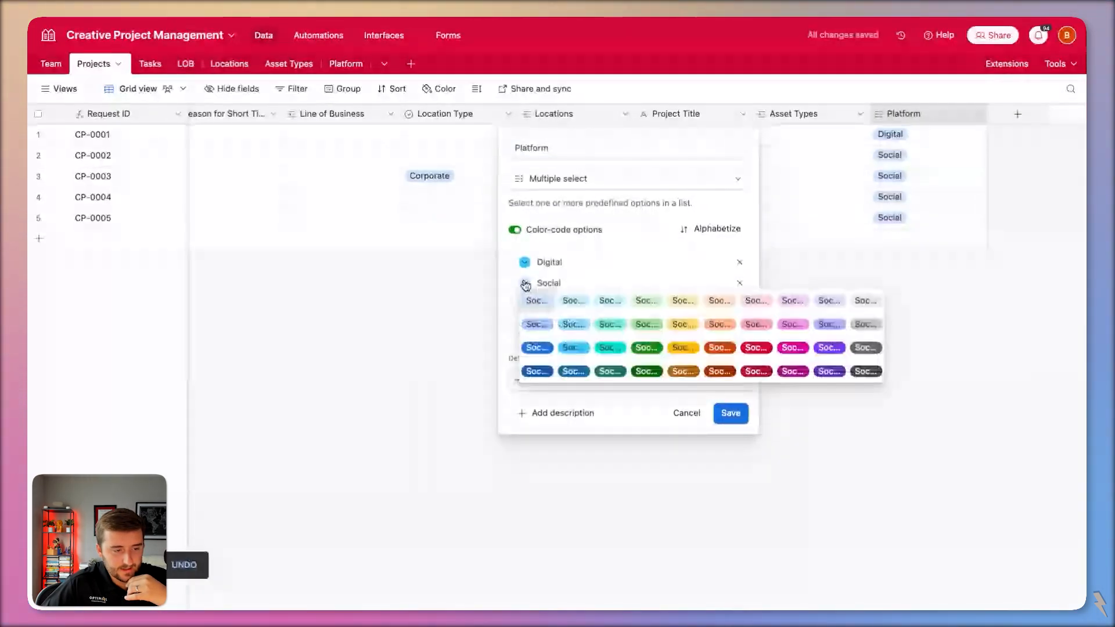
{"action": "left_click", "coordinate": [609, 324]}
{"action": "left_click", "coordinate": [524, 303]}
{"action": "left_click", "coordinate": [647, 368]}
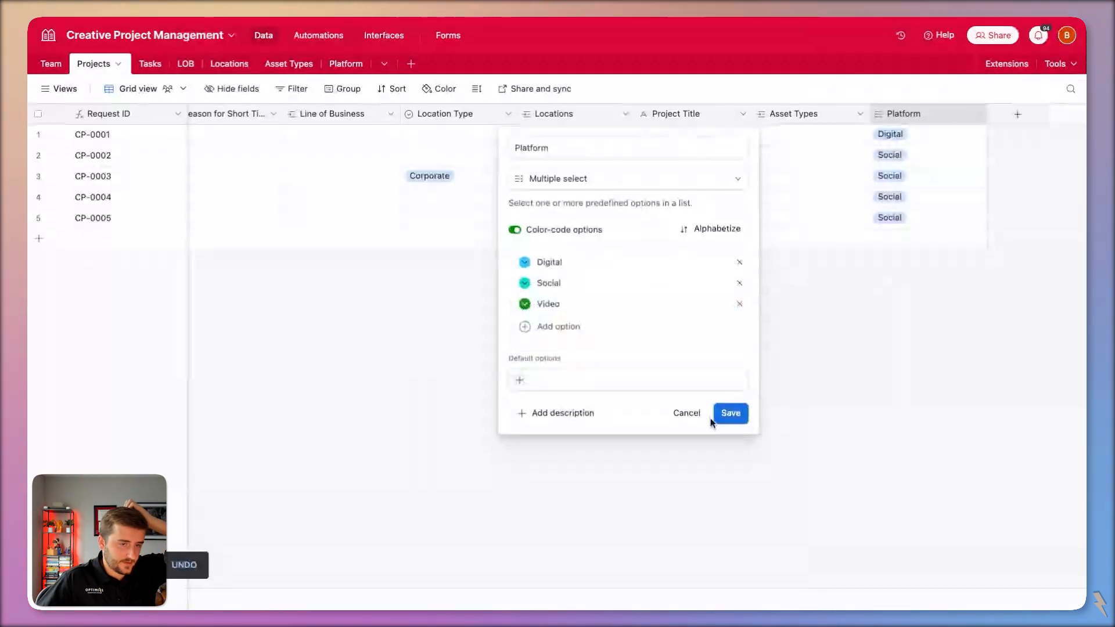
{"action": "left_click", "coordinate": [720, 414]}
Add a dynamic condition: asset type Platform must match the project's Platform, then save.
{"action": "double_click", "coordinate": [824, 114]}
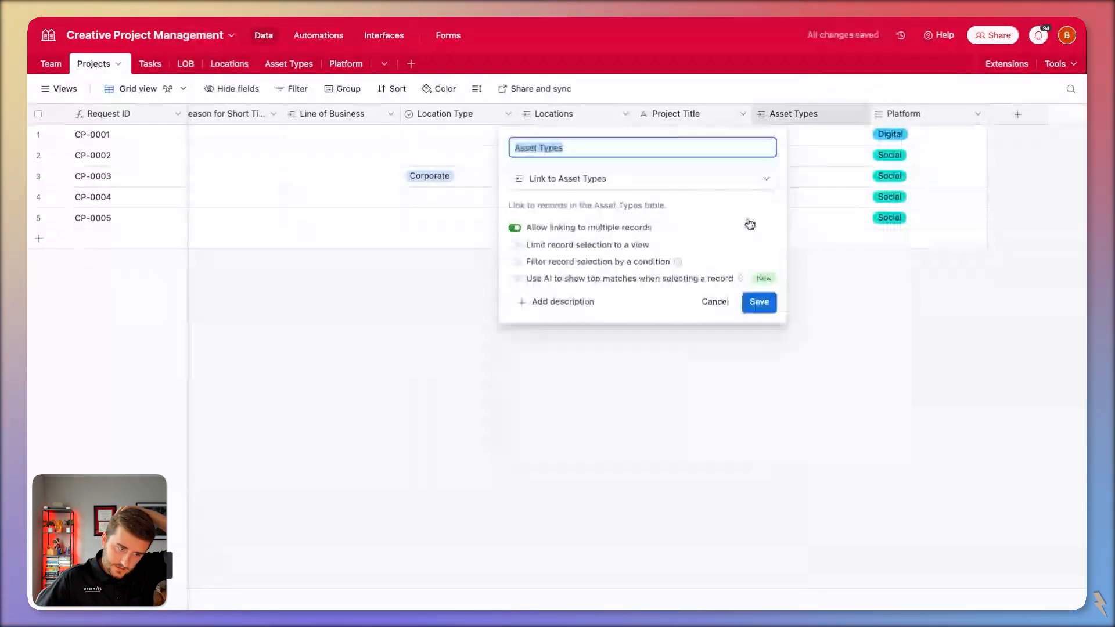
{"action": "left_click", "coordinate": [592, 262]}
{"action": "left_click", "coordinate": [585, 284]}
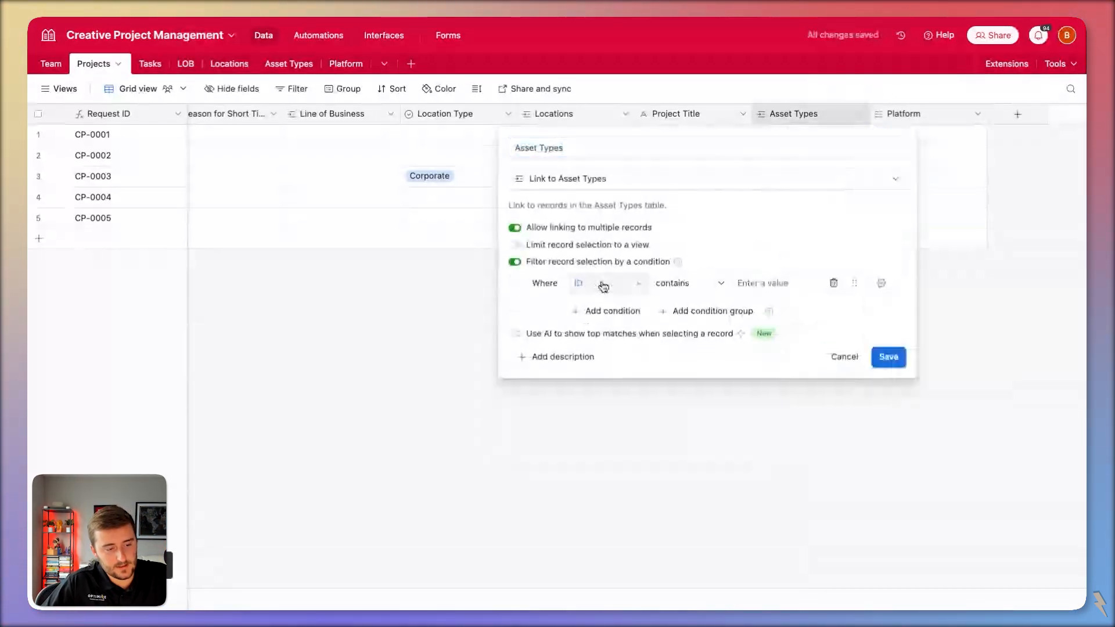
{"action": "left_click", "coordinate": [604, 283]}
{"action": "left_click", "coordinate": [647, 385]}
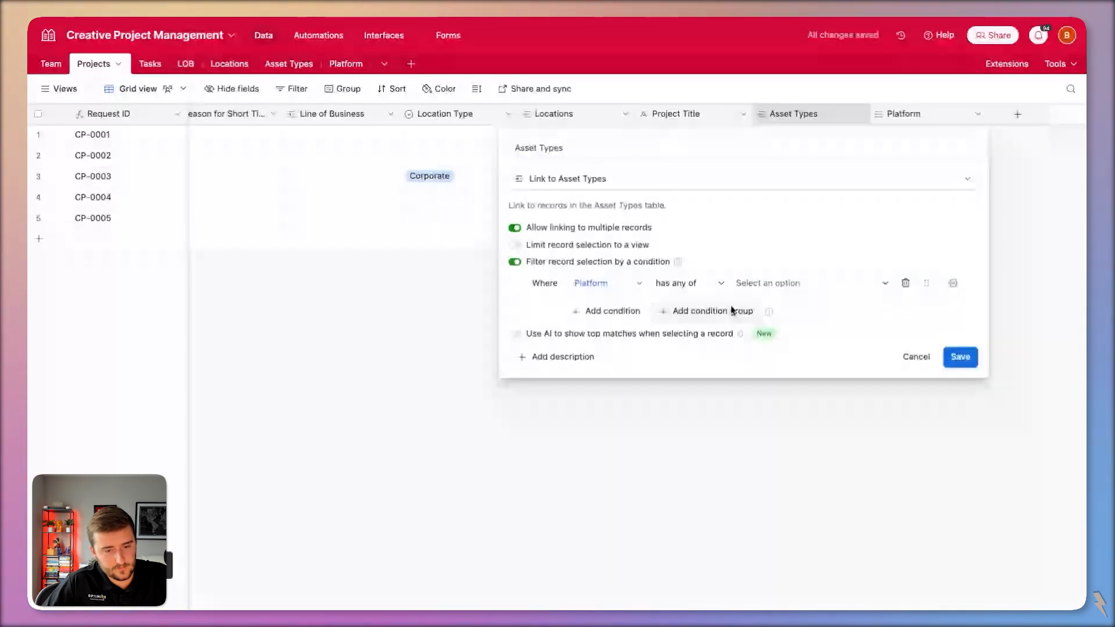
{"action": "left_click", "coordinate": [952, 284]}
{"action": "left_click", "coordinate": [952, 355]}
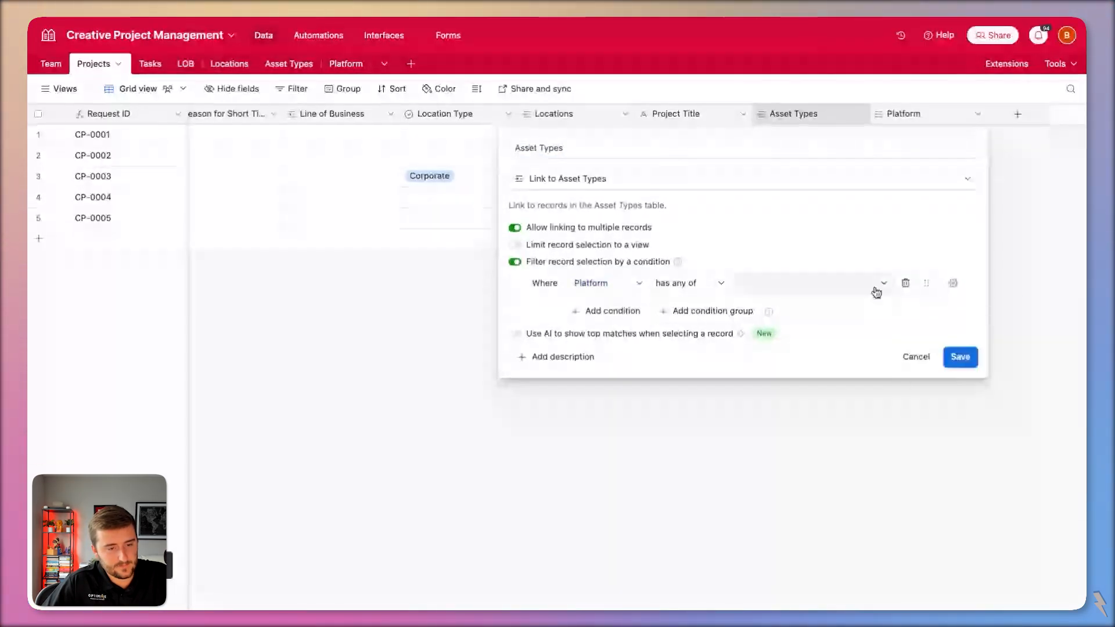
{"action": "left_click", "coordinate": [955, 360]}
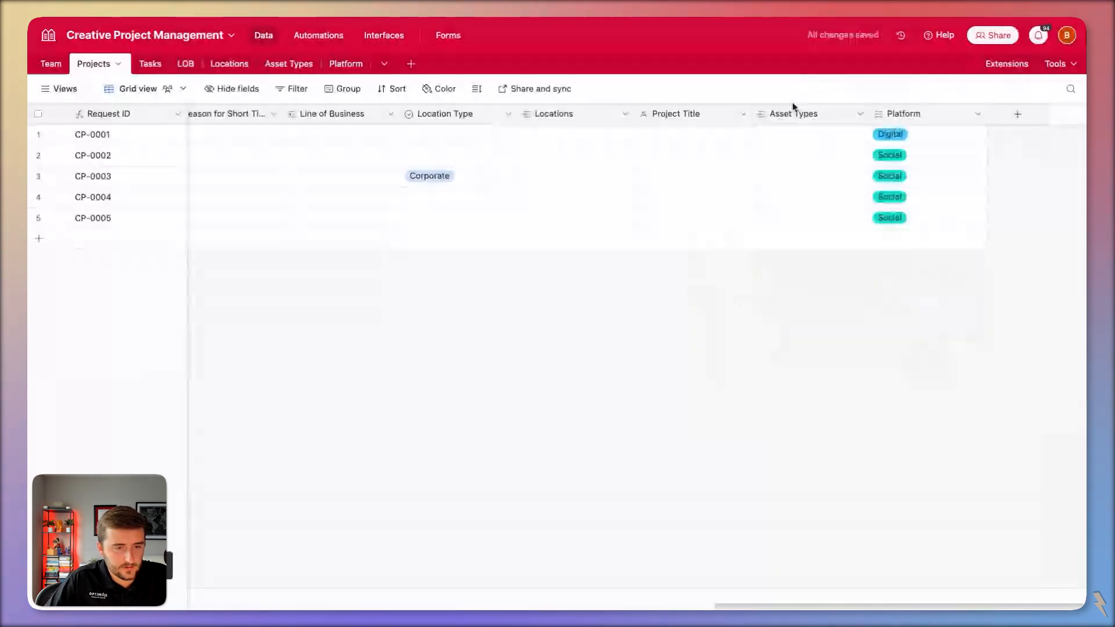
Add the Platform field under Deliverable Requests in the form, displayed as a list.
{"action": "left_click", "coordinate": [448, 36]}
{"action": "scroll", "coordinate": [537, 376], "scroll_direction": "down", "scroll_amount": 10}
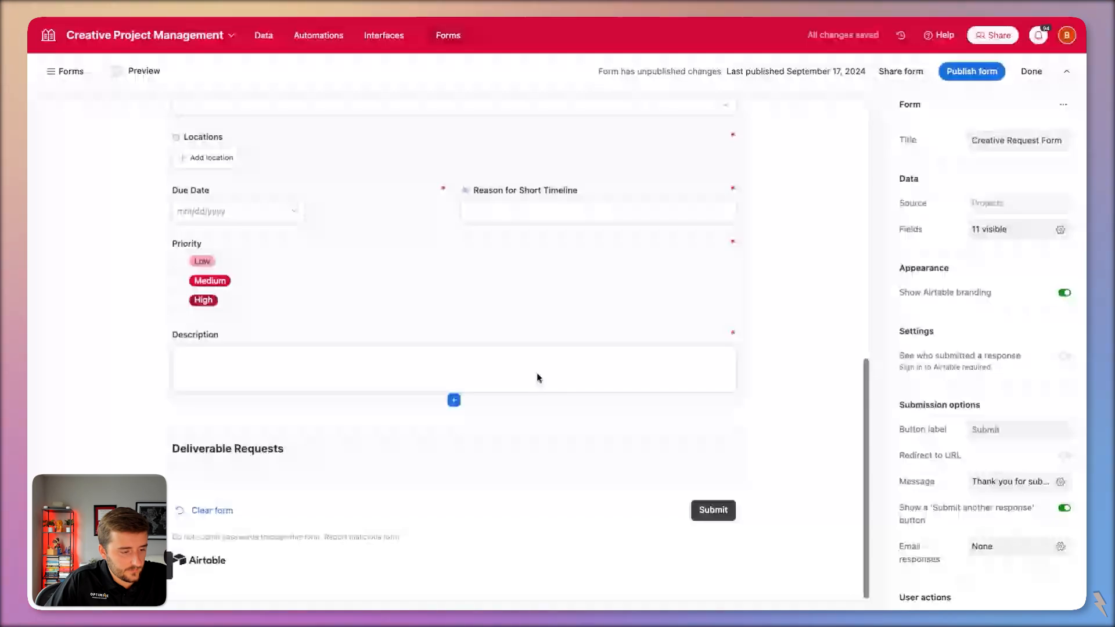
{"action": "left_click", "coordinate": [453, 482]}
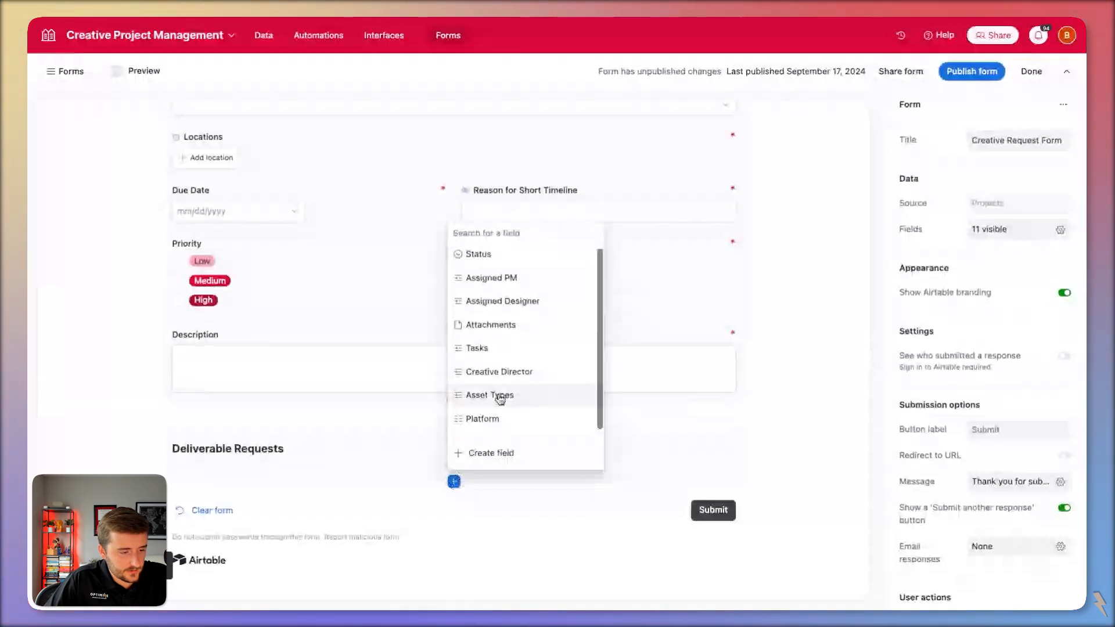
{"action": "left_click", "coordinate": [510, 420]}
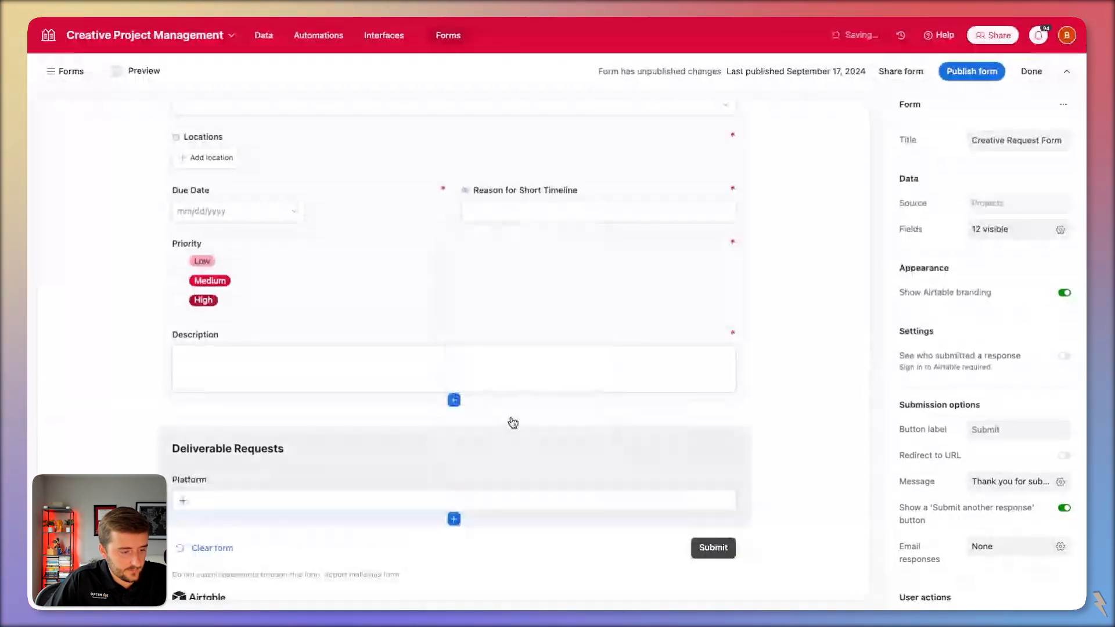
{"action": "scroll", "coordinate": [513, 422], "scroll_direction": "down", "scroll_amount": 1}
{"action": "left_click", "coordinate": [518, 455]}
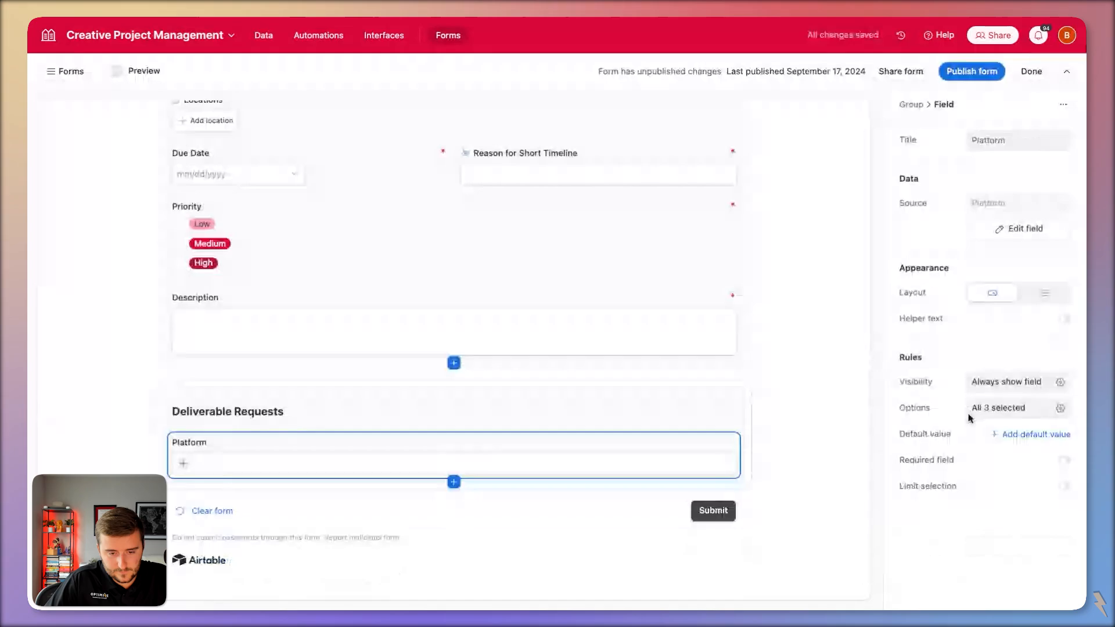
{"action": "left_click", "coordinate": [1035, 296]}
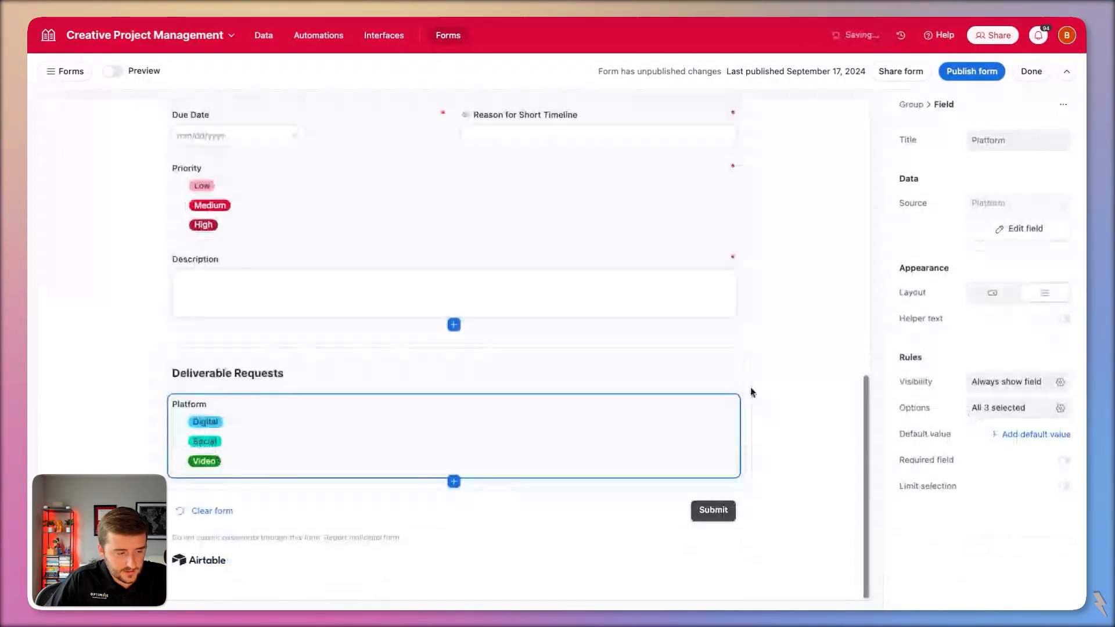
Add Asset Types below Platform as a required field shown as pills.
{"action": "left_click", "coordinate": [453, 481]}
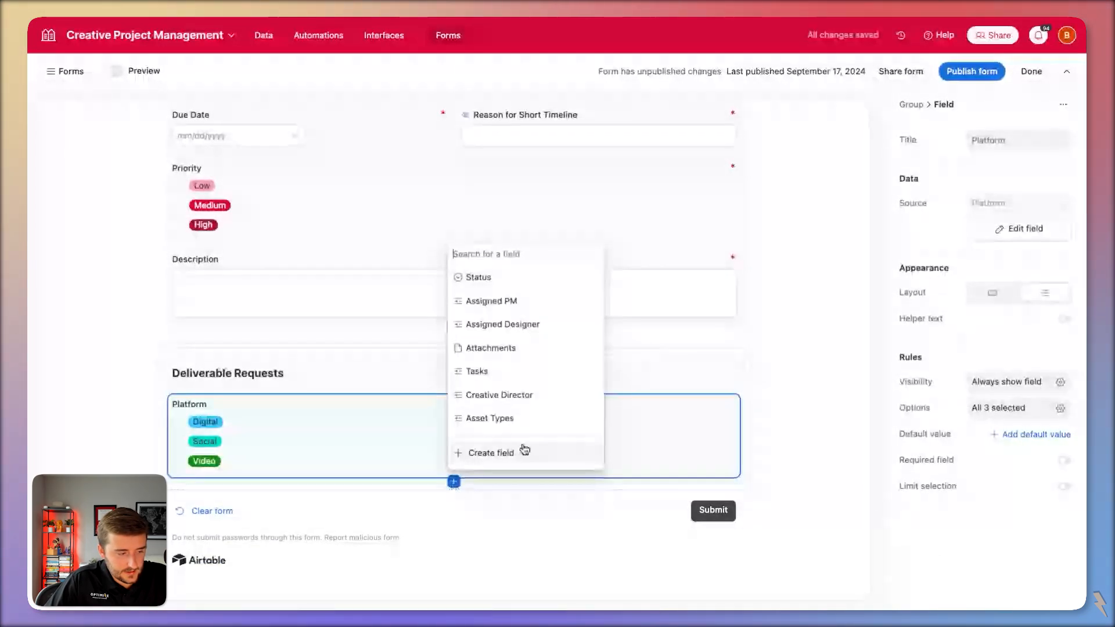
{"action": "left_click", "coordinate": [528, 418]}
{"action": "left_click", "coordinate": [557, 446]}
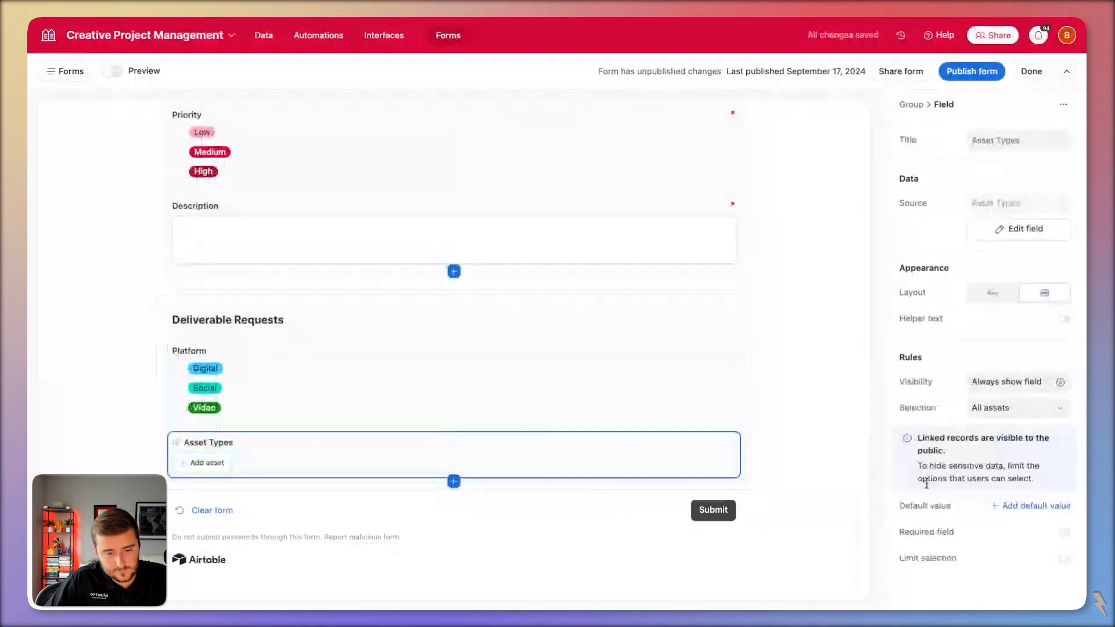
{"action": "left_click", "coordinate": [1064, 532]}
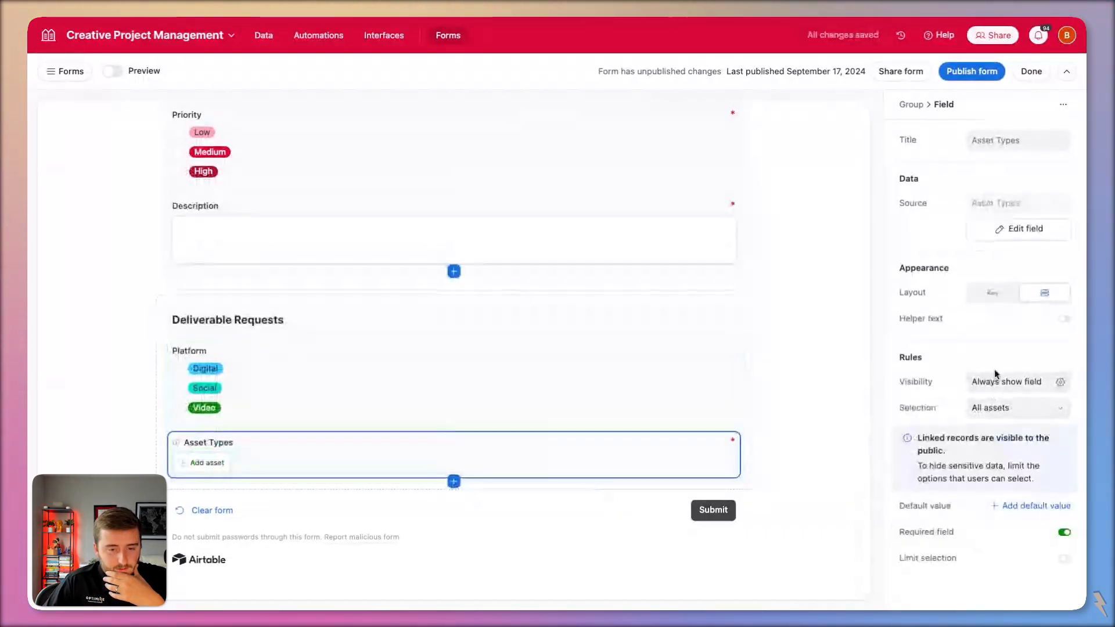
{"action": "left_click", "coordinate": [996, 302]}
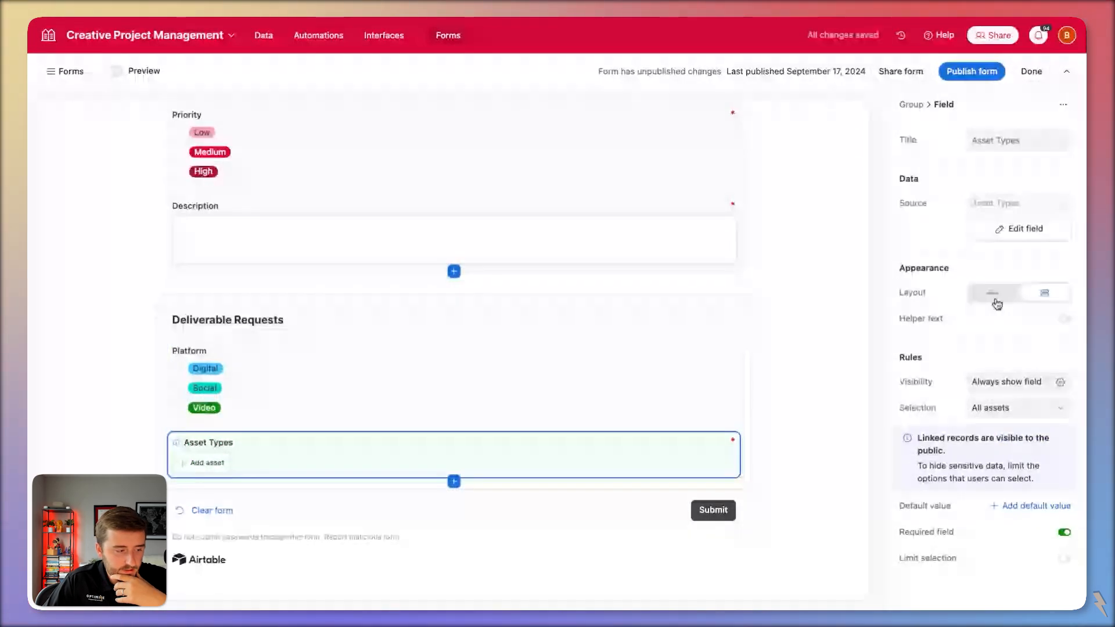
{"action": "left_click", "coordinate": [535, 395]}
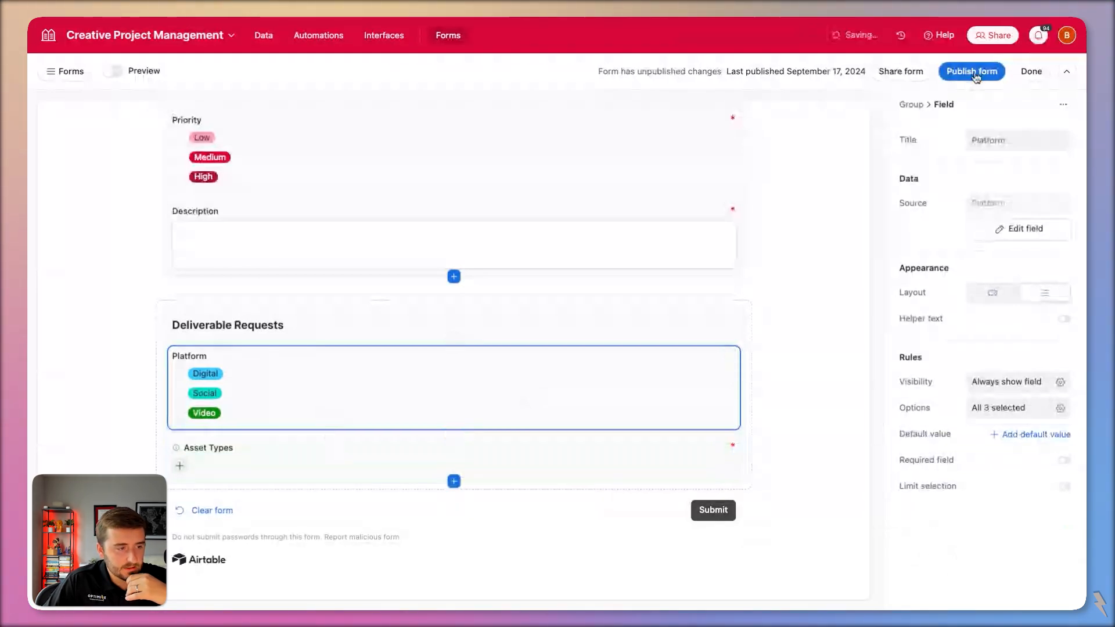
{"action": "left_click", "coordinate": [986, 140]}
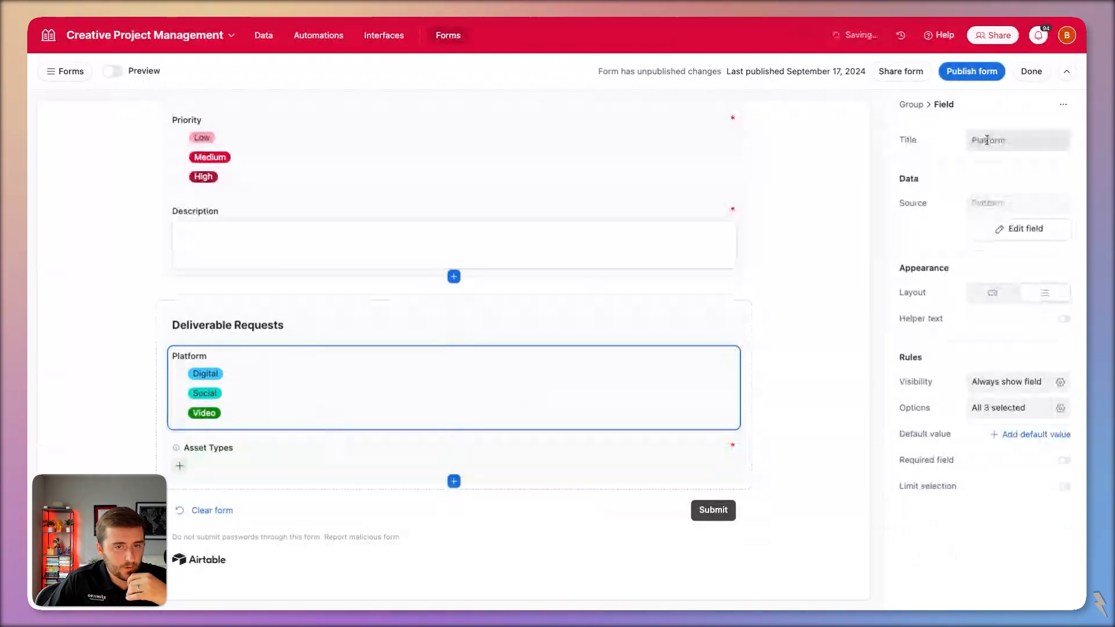
Publish the form and compare Asset Types offered for Digital, Digital plus Social, and Social.
{"action": "left_click", "coordinate": [993, 77]}
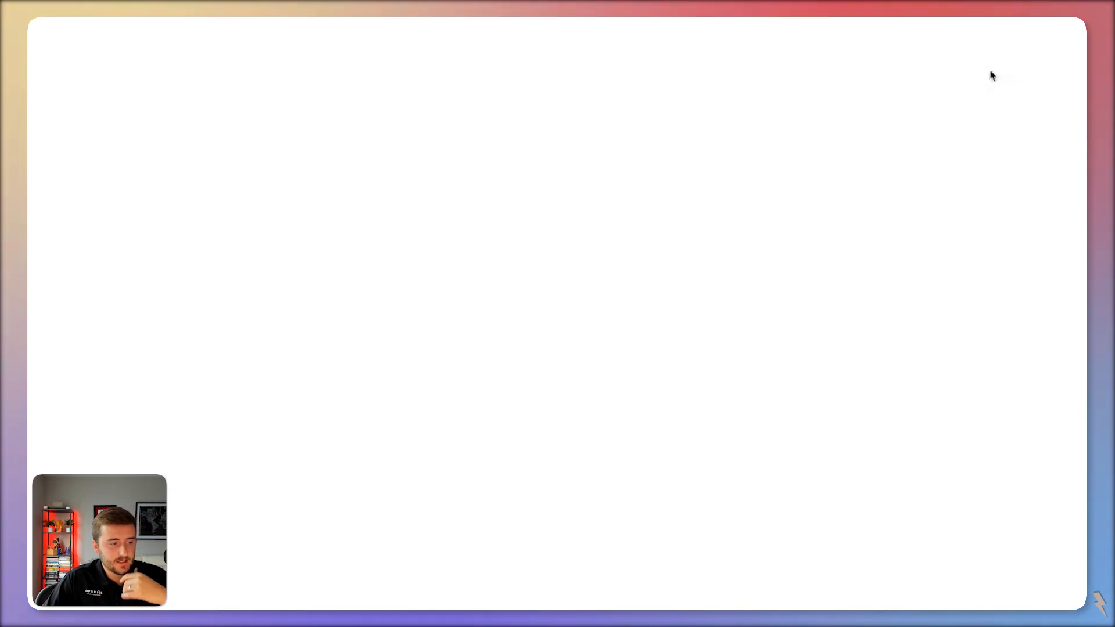
{"action": "scroll", "coordinate": [443, 315], "scroll_direction": "down", "scroll_amount": 10}
{"action": "left_click", "coordinate": [314, 395]}
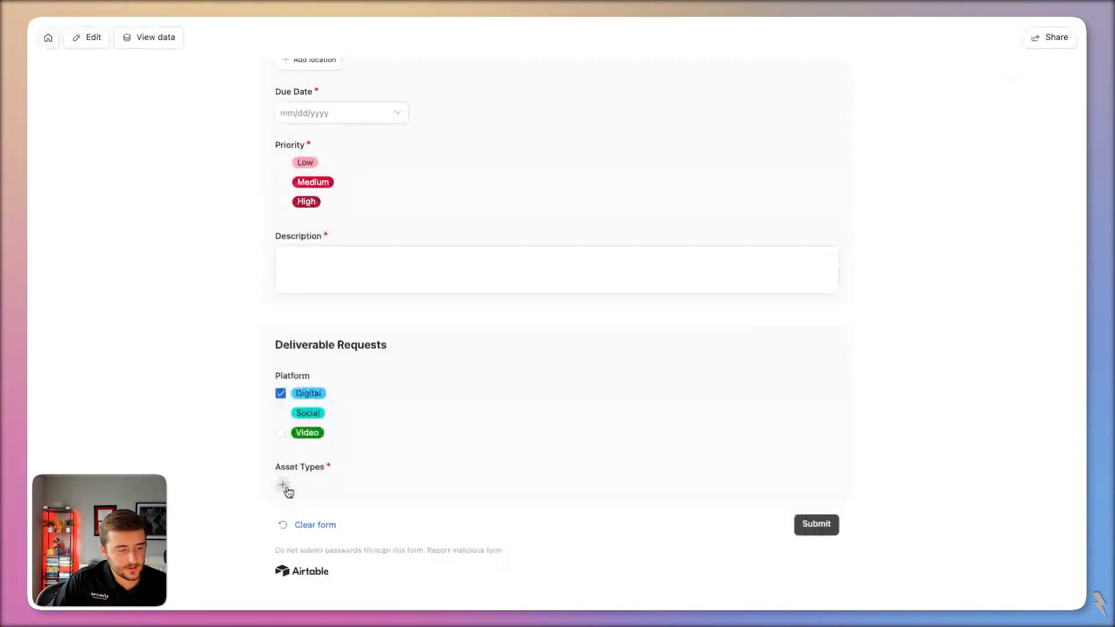
{"action": "left_click", "coordinate": [286, 489]}
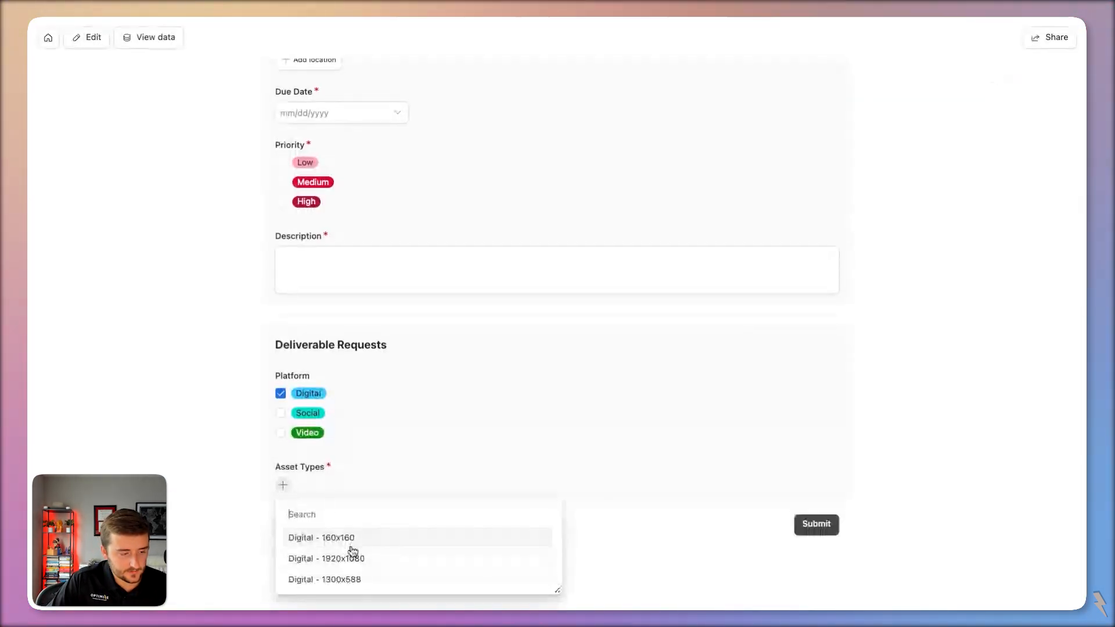
{"action": "left_click", "coordinate": [282, 415]}
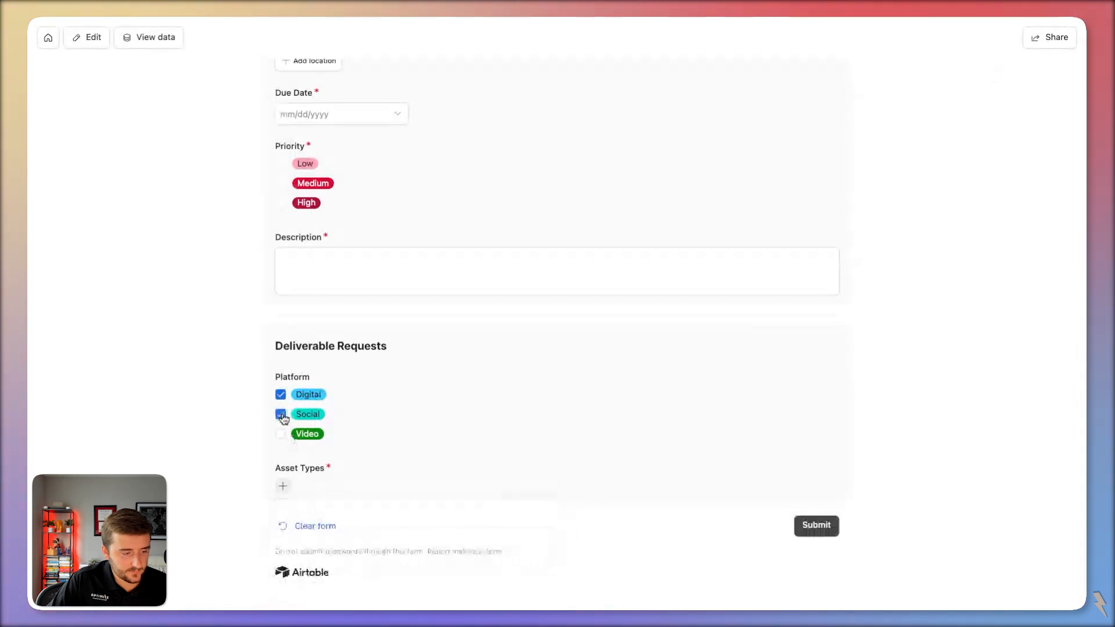
{"action": "left_click", "coordinate": [284, 485]}
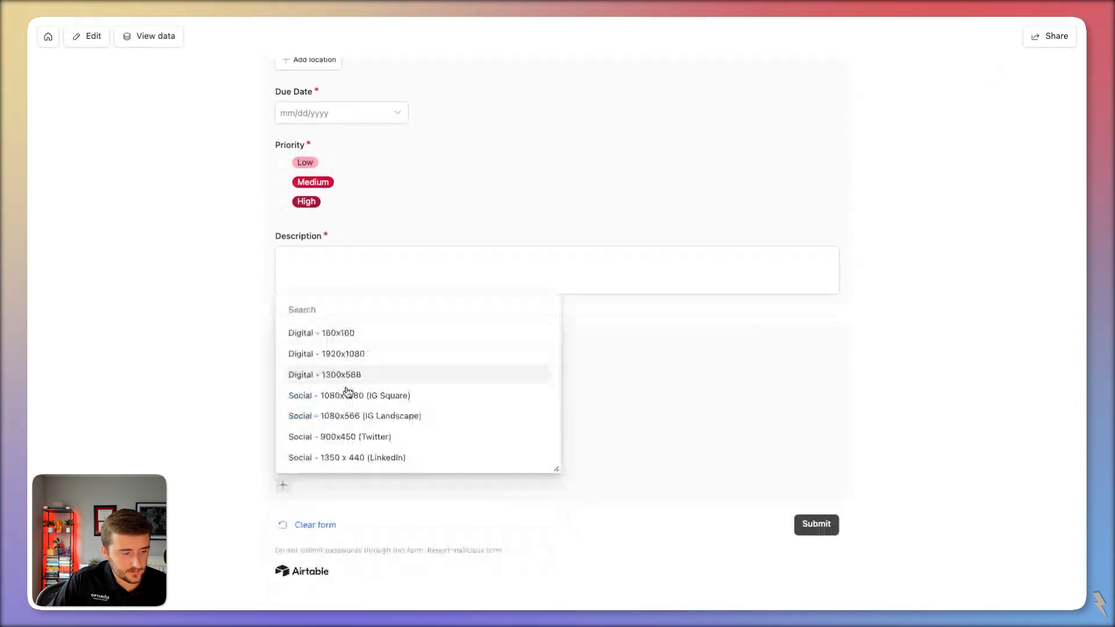
{"action": "key", "text": "Escape"}
{"action": "left_click", "coordinate": [280, 395]}
{"action": "left_click", "coordinate": [284, 485]}
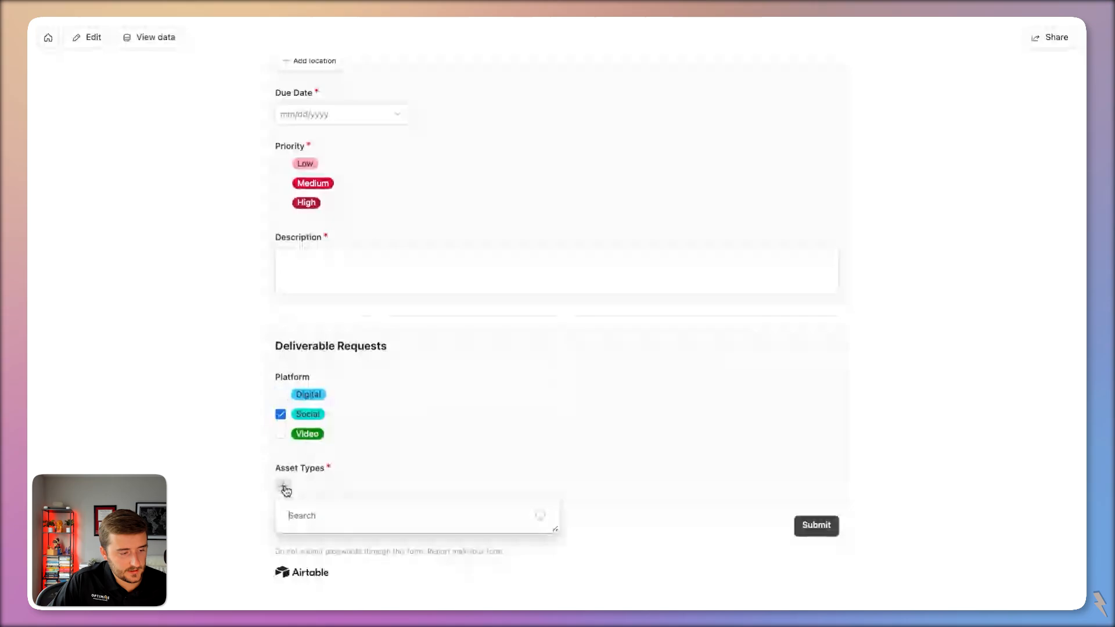
Check the Asset Types offered for Social alone and with no platform ticked.
{"action": "left_click", "coordinate": [209, 439]}
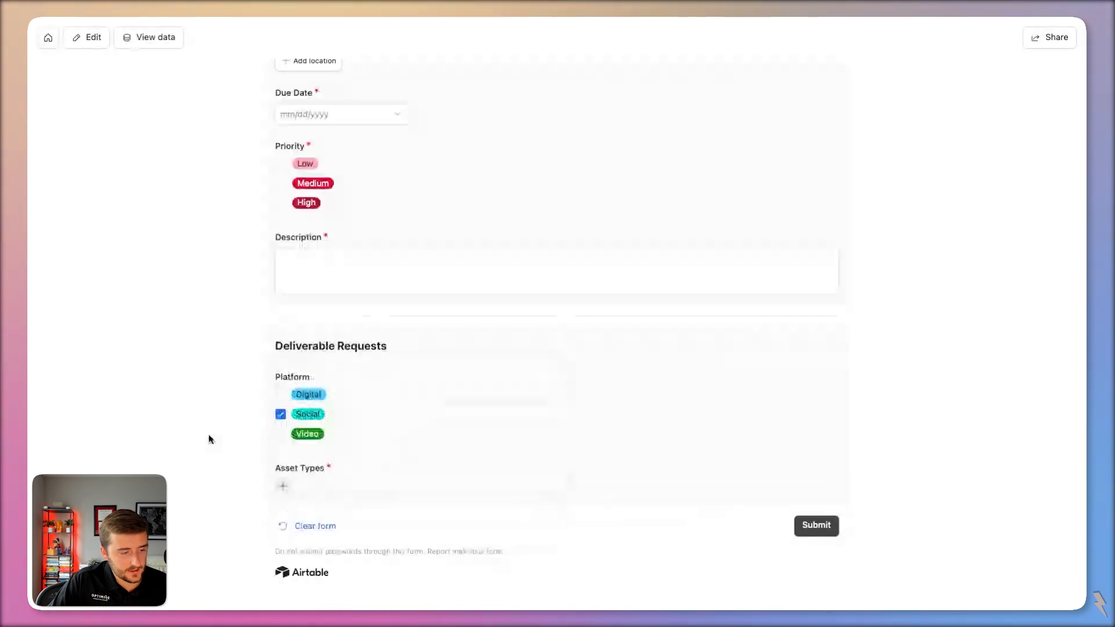
{"action": "left_click", "coordinate": [280, 416]}
{"action": "left_click", "coordinate": [290, 490]}
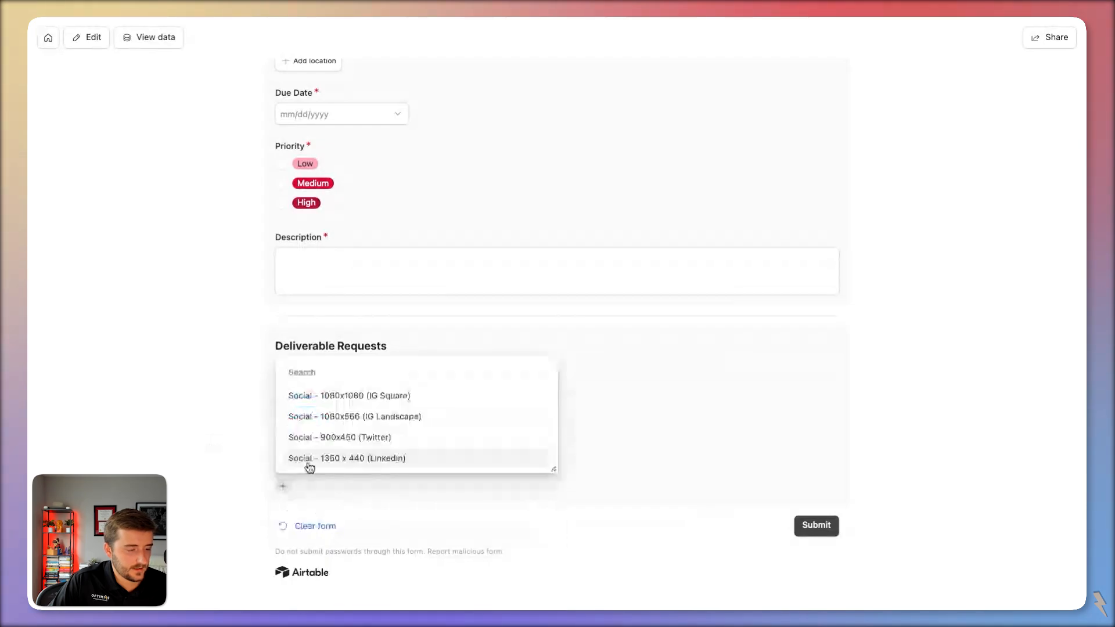
{"action": "key", "text": "Escape"}
{"action": "left_click", "coordinate": [307, 417]}
{"action": "left_click", "coordinate": [285, 486]}
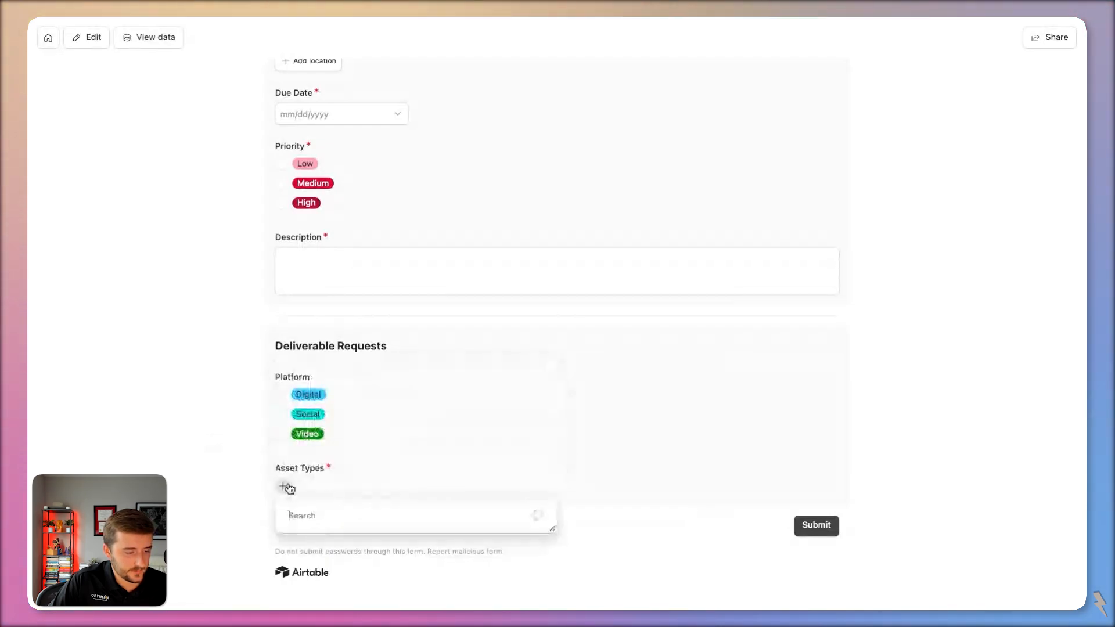
{"action": "scroll", "coordinate": [353, 416], "scroll_direction": "down", "scroll_amount": 3}
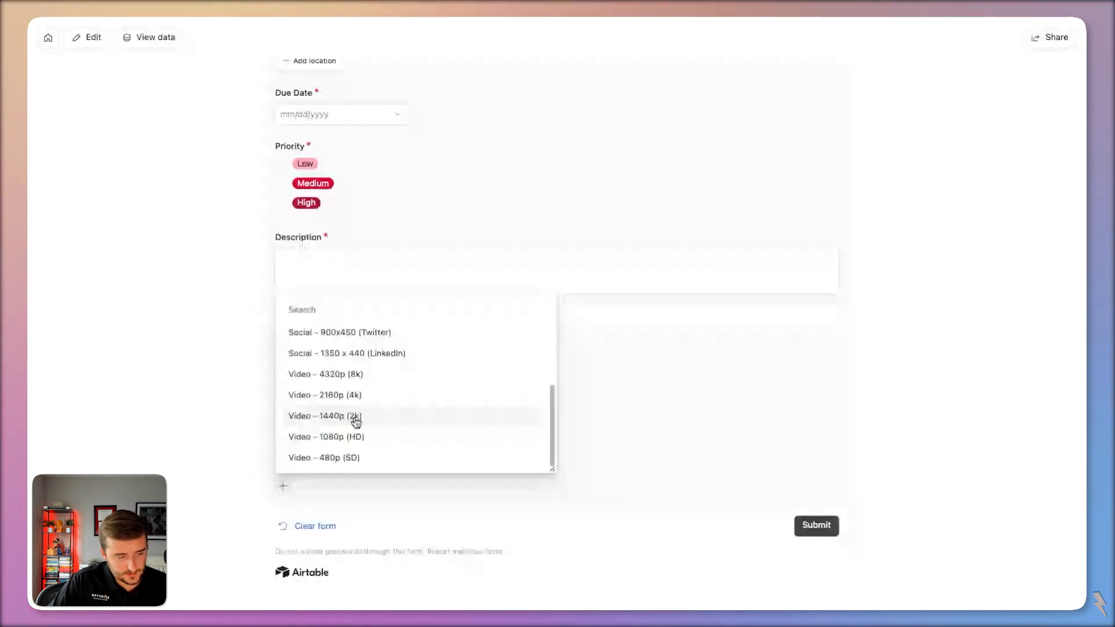
{"action": "left_click", "coordinate": [272, 541]}
Tick Digital and add the Digital - 160x160 and Digital - 1920x1080 asset types.
{"action": "left_click", "coordinate": [296, 395]}
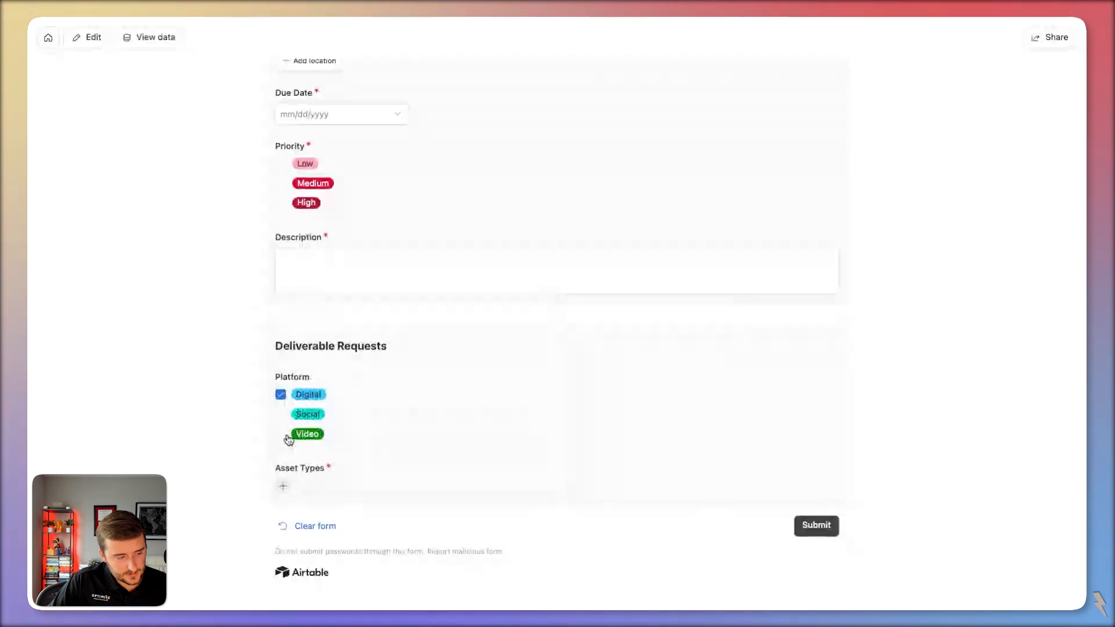
{"action": "left_click", "coordinate": [284, 486]}
{"action": "left_click", "coordinate": [325, 534]}
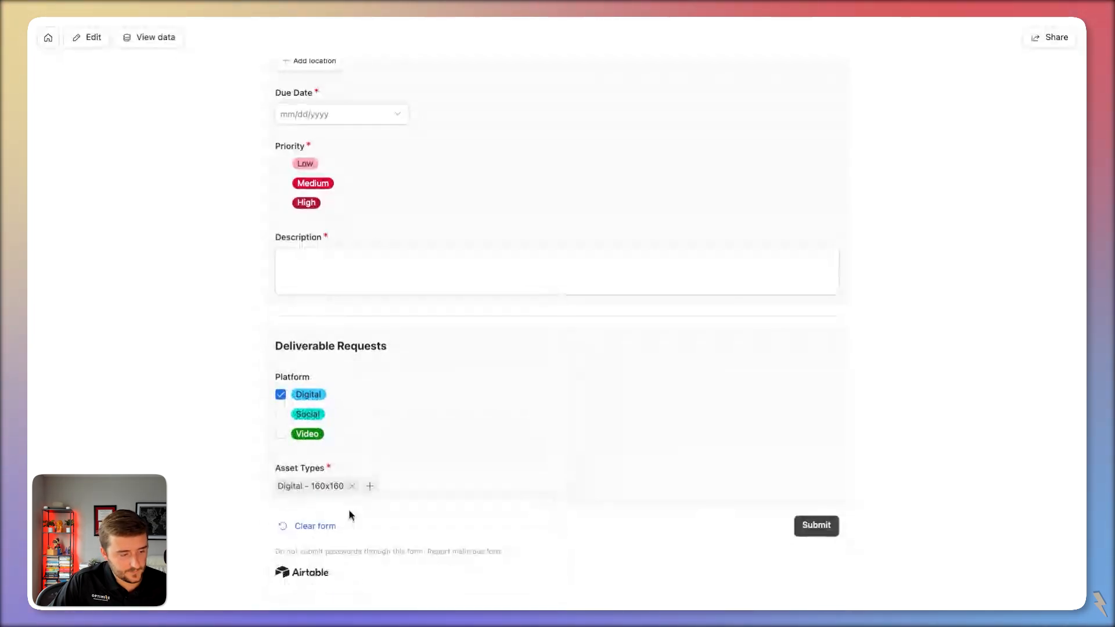
{"action": "left_click", "coordinate": [370, 486]}
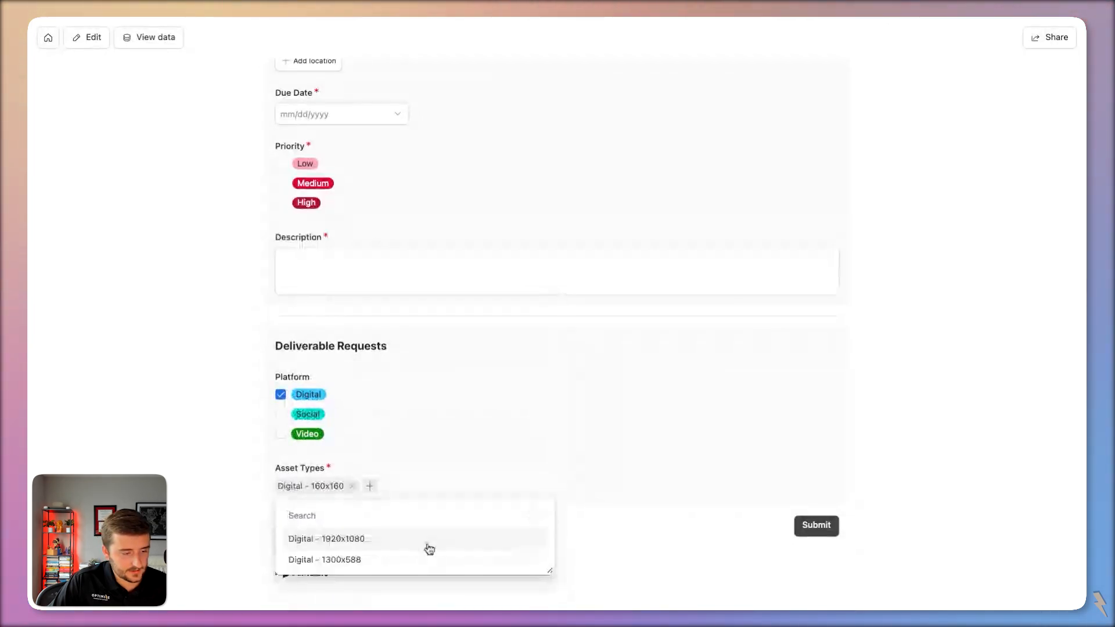
{"action": "left_click", "coordinate": [427, 540]}
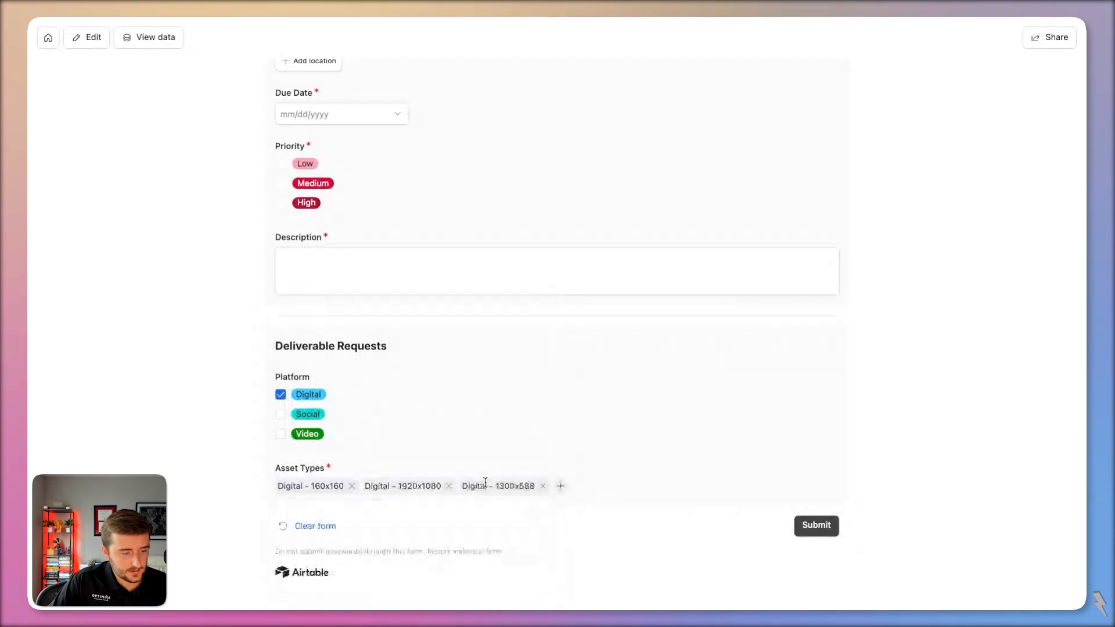
Tick Video and add Video - 1080p (HD) and Video - 2160p (4k), reviewing remaining Video options.
{"action": "left_click", "coordinate": [301, 435]}
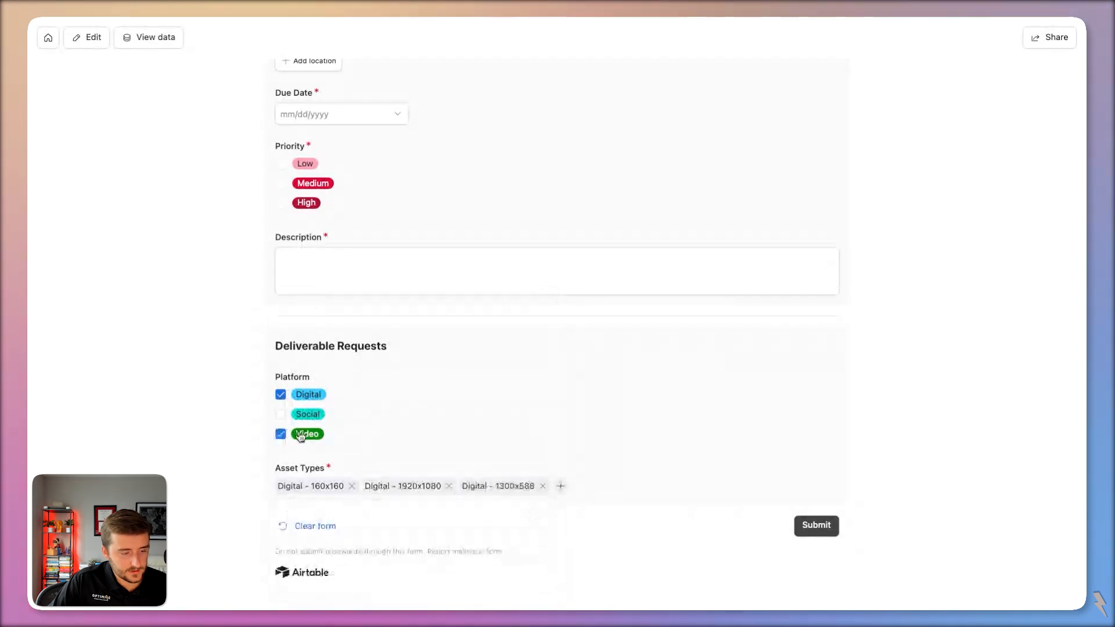
{"action": "left_click", "coordinate": [559, 488]}
{"action": "left_click", "coordinate": [348, 437]}
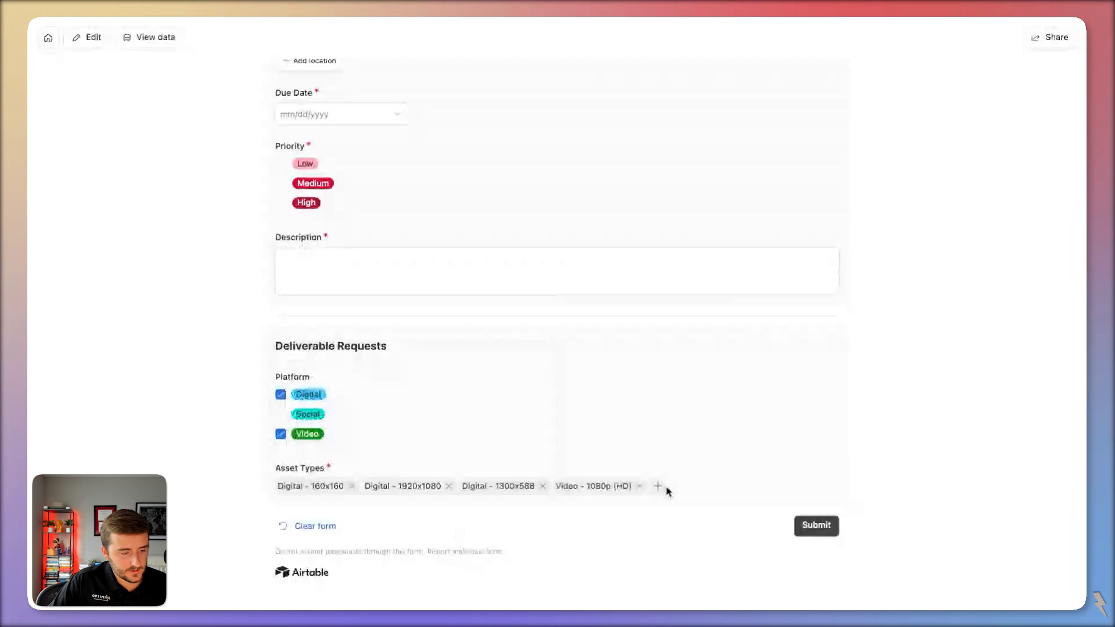
{"action": "left_click", "coordinate": [657, 486]}
{"action": "left_click", "coordinate": [416, 421]}
{"action": "scroll", "coordinate": [635, 447], "scroll_direction": "up", "scroll_amount": 1}
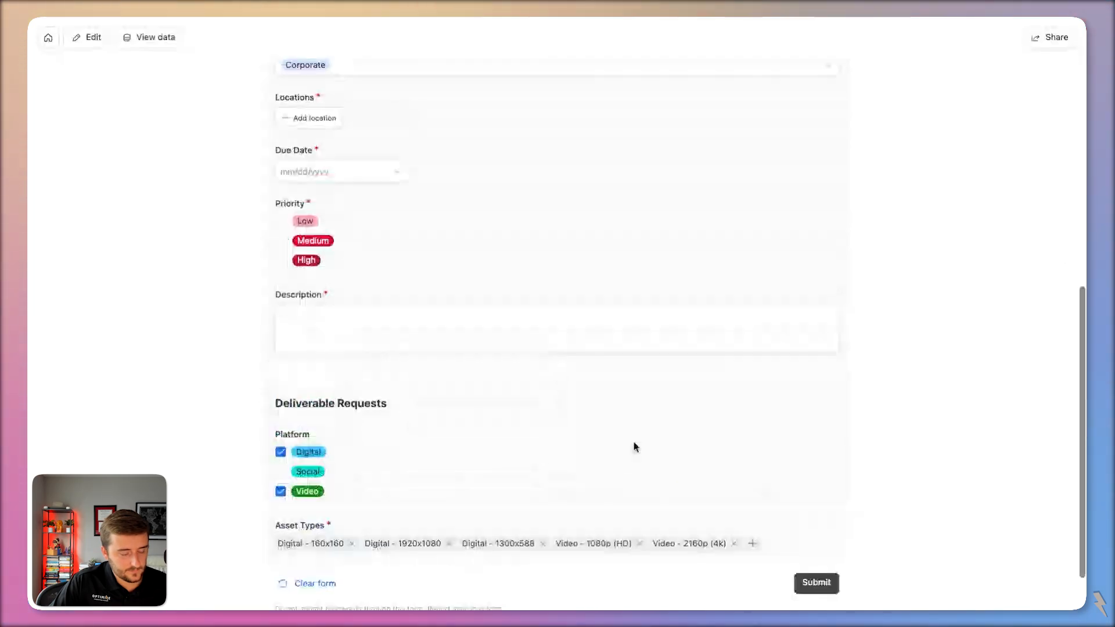
{"action": "scroll", "coordinate": [635, 447], "scroll_direction": "down", "scroll_amount": 1}
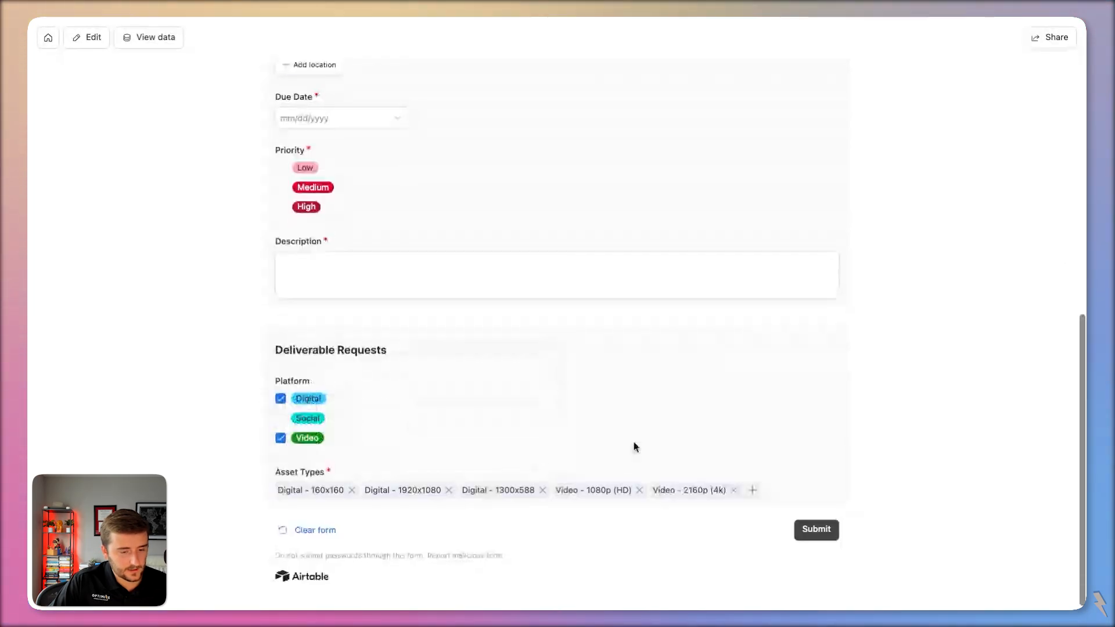
{"action": "left_click", "coordinate": [752, 487]}
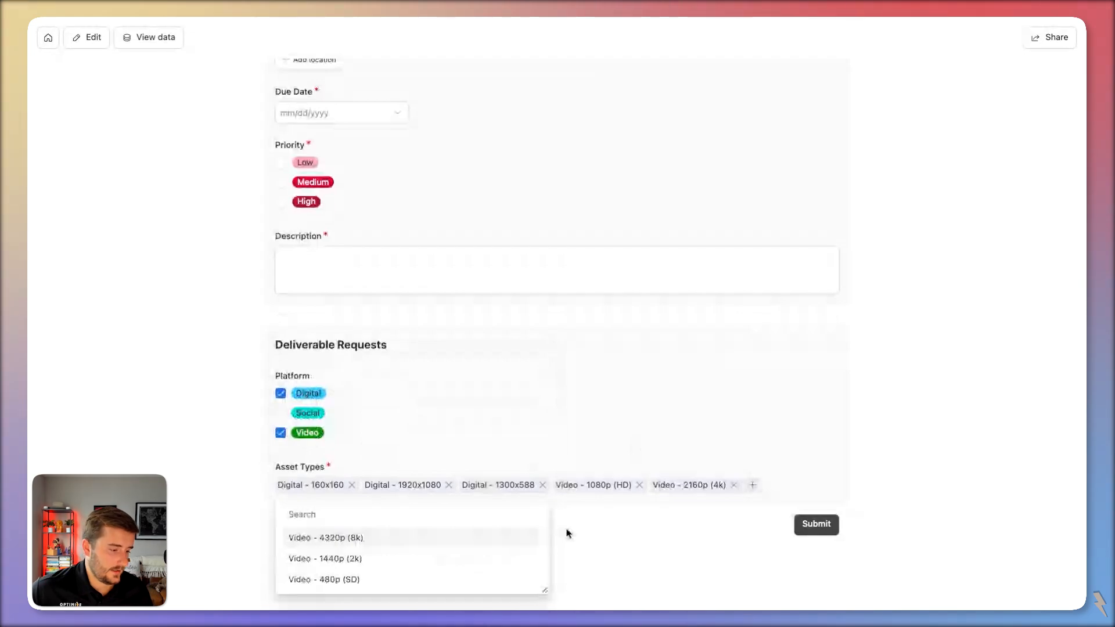
{"action": "key", "text": "Down"}
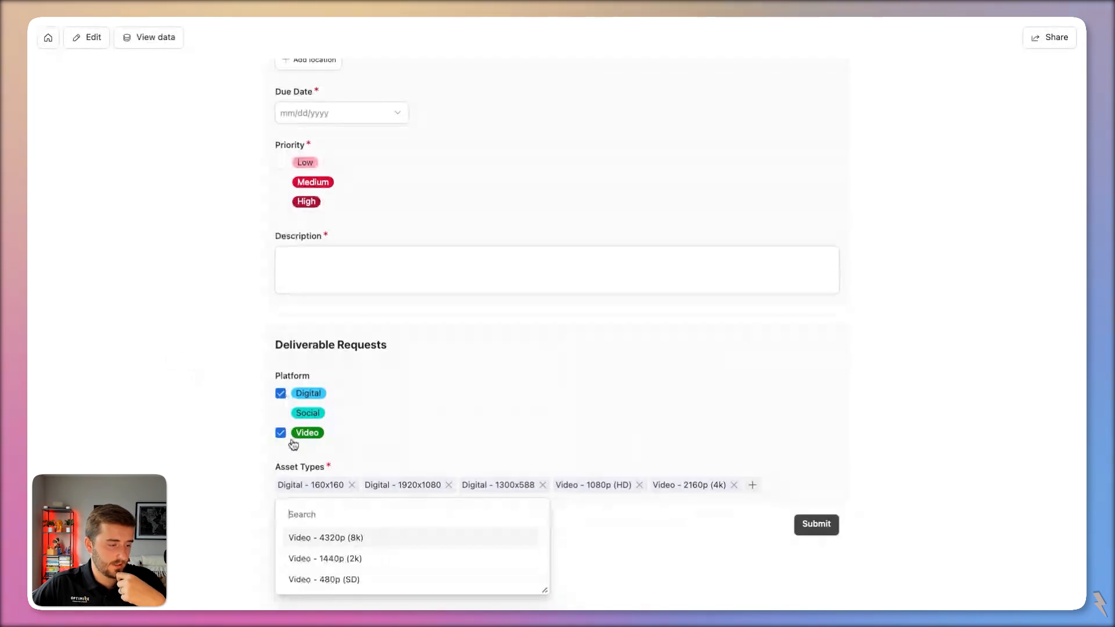
{"action": "left_click", "coordinate": [222, 384]}
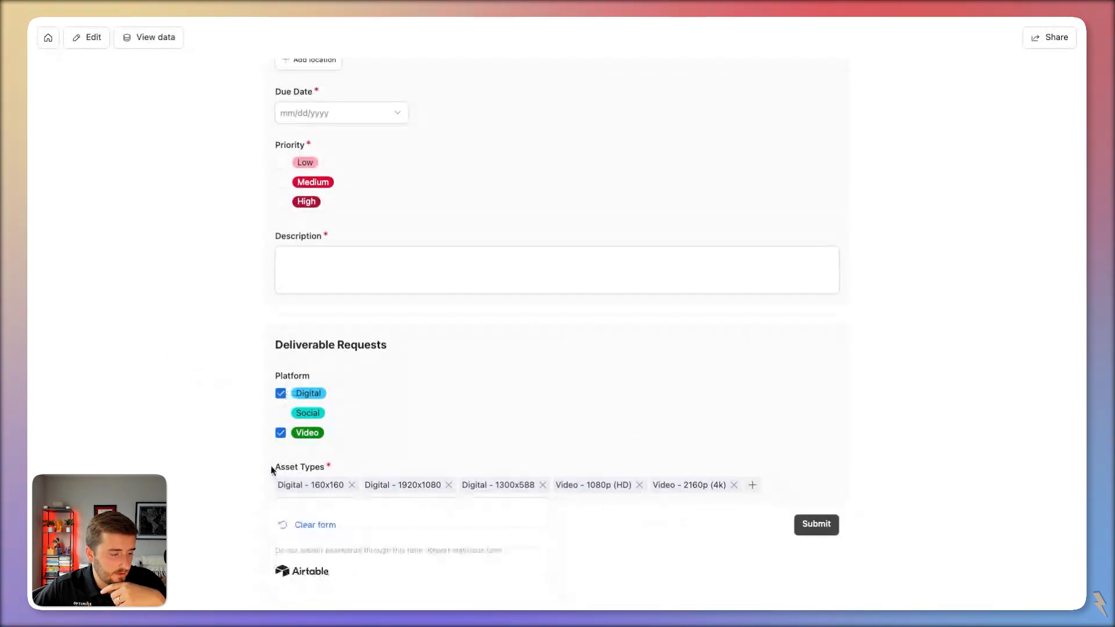
{"action": "left_click_drag", "start_coordinate": [271, 471], "coordinate": [339, 465]}
{"action": "left_click_drag", "start_coordinate": [258, 375], "coordinate": [354, 437]}
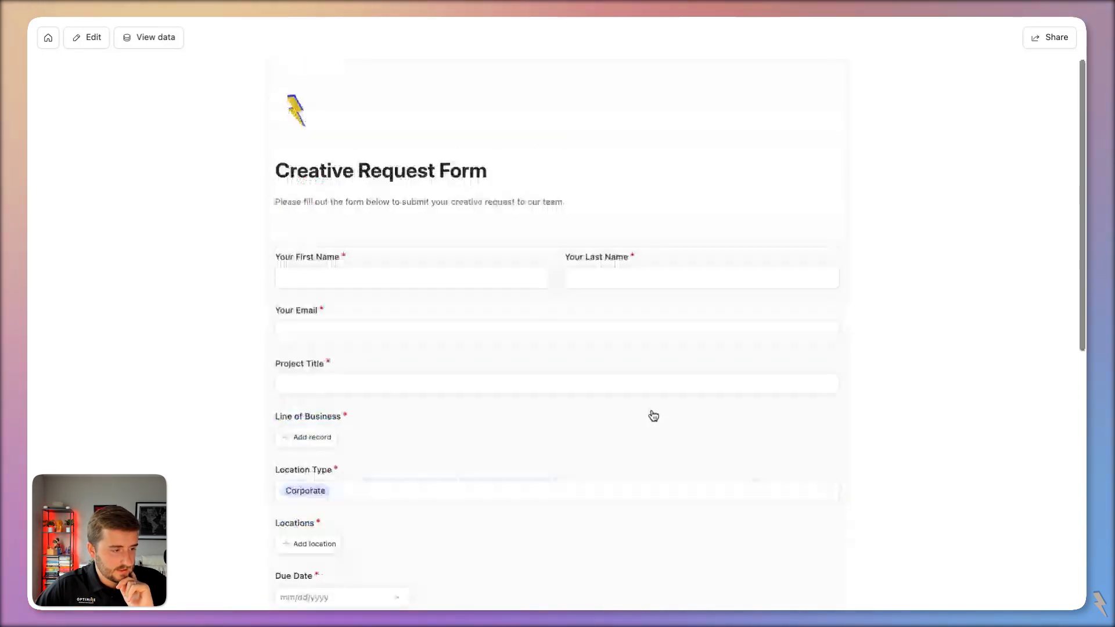
Enter the requester's first and last name, e-mail, and project title 'New Project Title Goes Here'.
{"action": "left_click", "coordinate": [324, 280]}
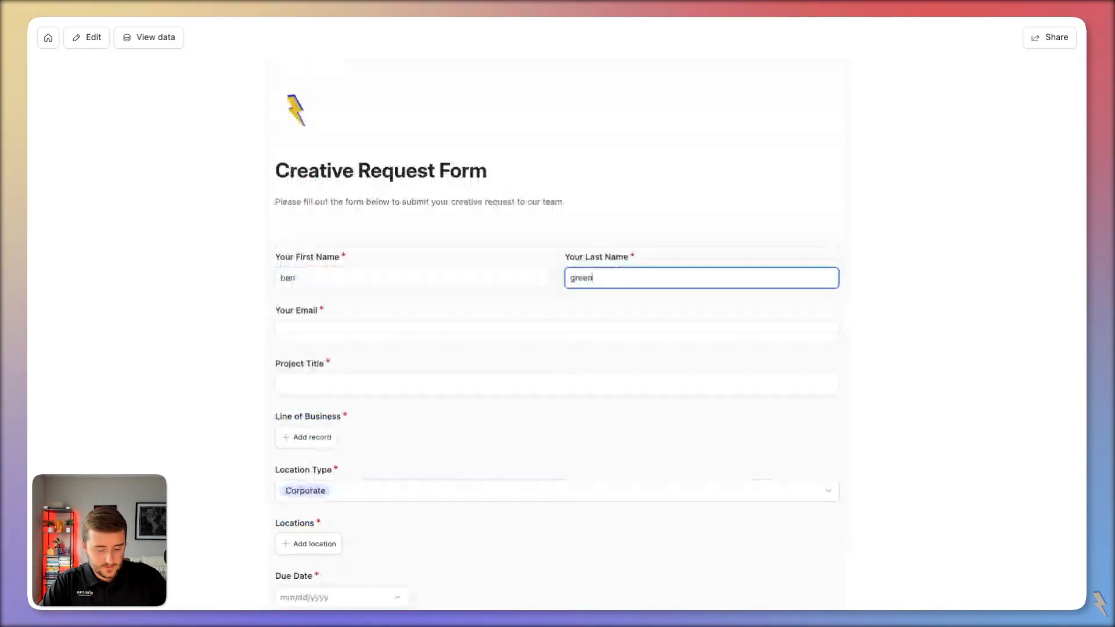
{"action": "key", "text": "ctrl+a"}
{"action": "double_click", "coordinate": [290, 278]}
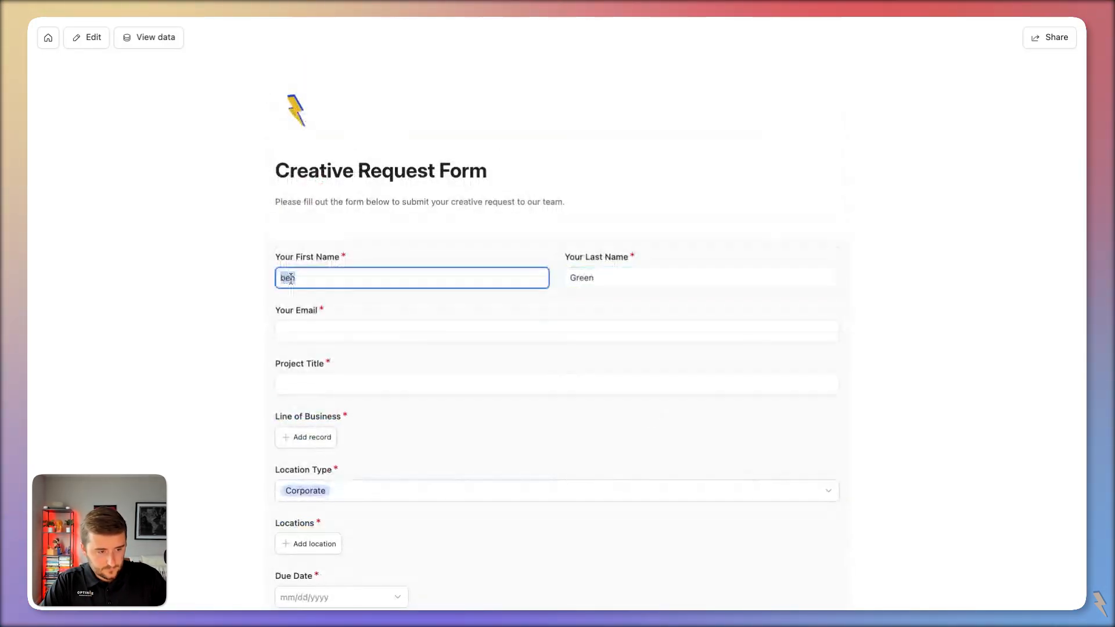
{"action": "key", "text": "Tab"}
{"action": "key", "text": "Tab"}
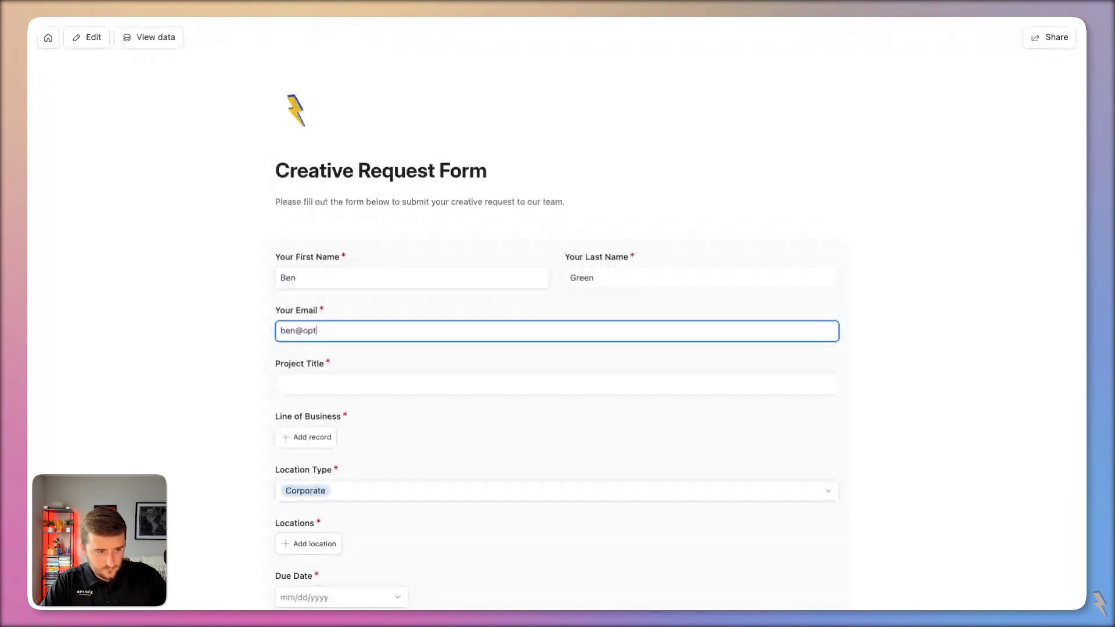
{"action": "left_click", "coordinate": [324, 384]}
{"action": "type", "text": "New Project Title Goes Here"}
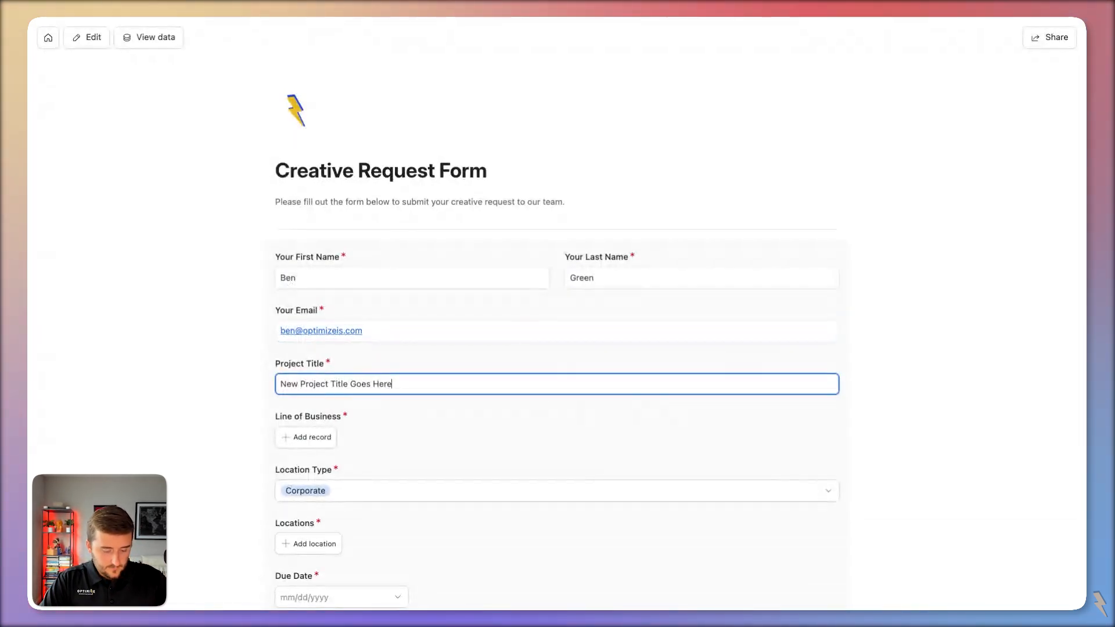
Choose Marketing as the line of business and Indoor as the location type.
{"action": "left_click", "coordinate": [321, 436]}
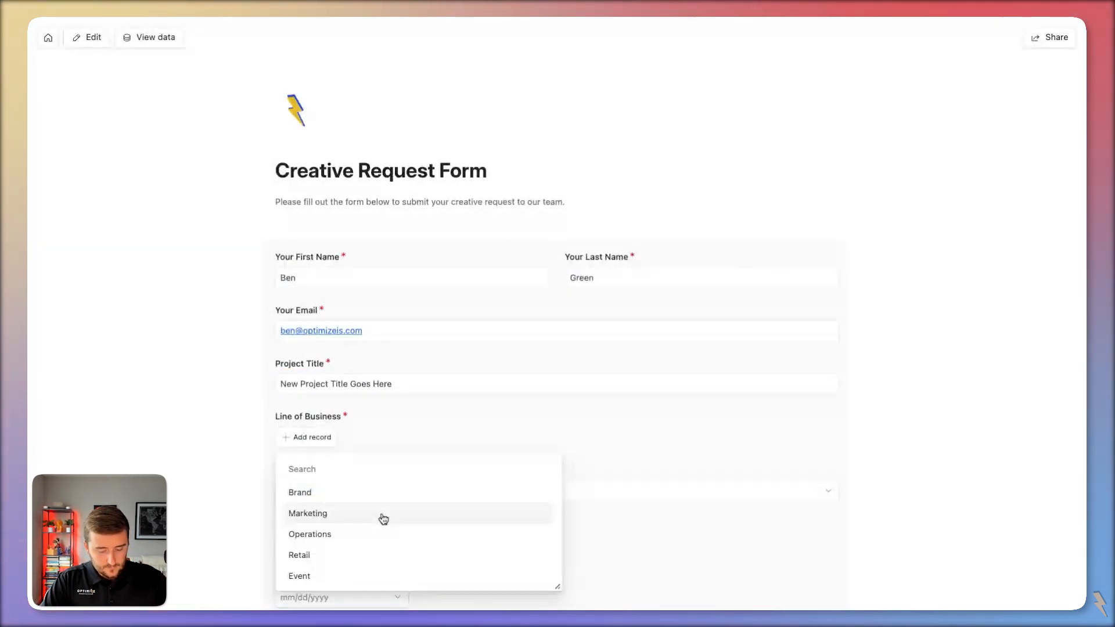
{"action": "left_click", "coordinate": [381, 515]}
{"action": "scroll", "coordinate": [320, 459], "scroll_direction": "down", "scroll_amount": 3}
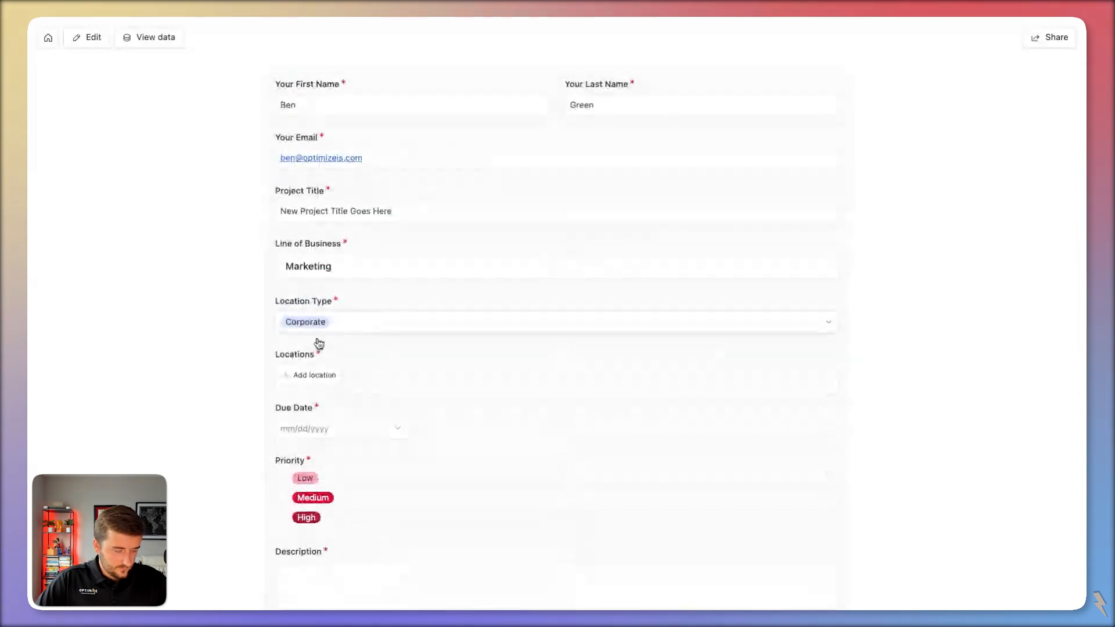
{"action": "scroll", "coordinate": [330, 450], "scroll_direction": "down", "scroll_amount": 1}
{"action": "left_click", "coordinate": [316, 294]}
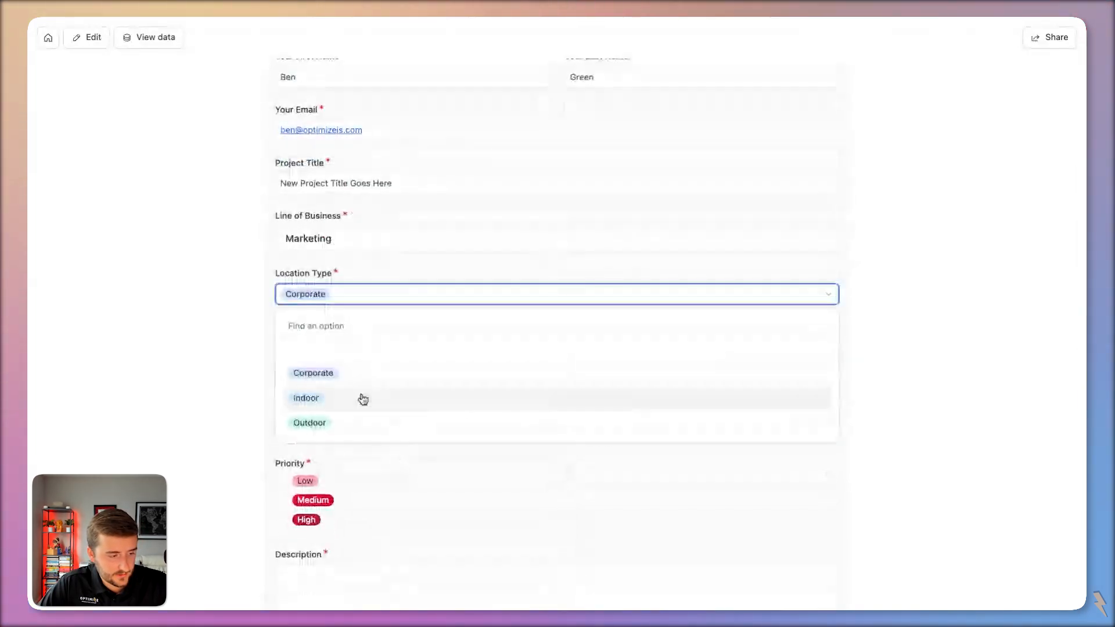
{"action": "left_click", "coordinate": [363, 398]}
{"action": "left_click", "coordinate": [327, 379]}
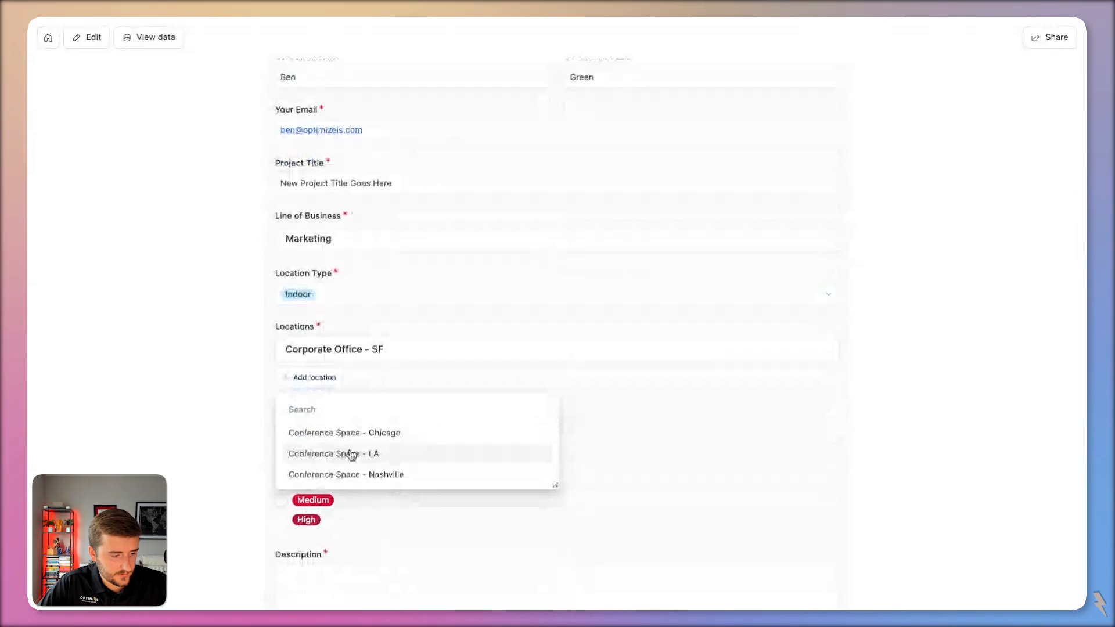
{"action": "left_click", "coordinate": [238, 380]}
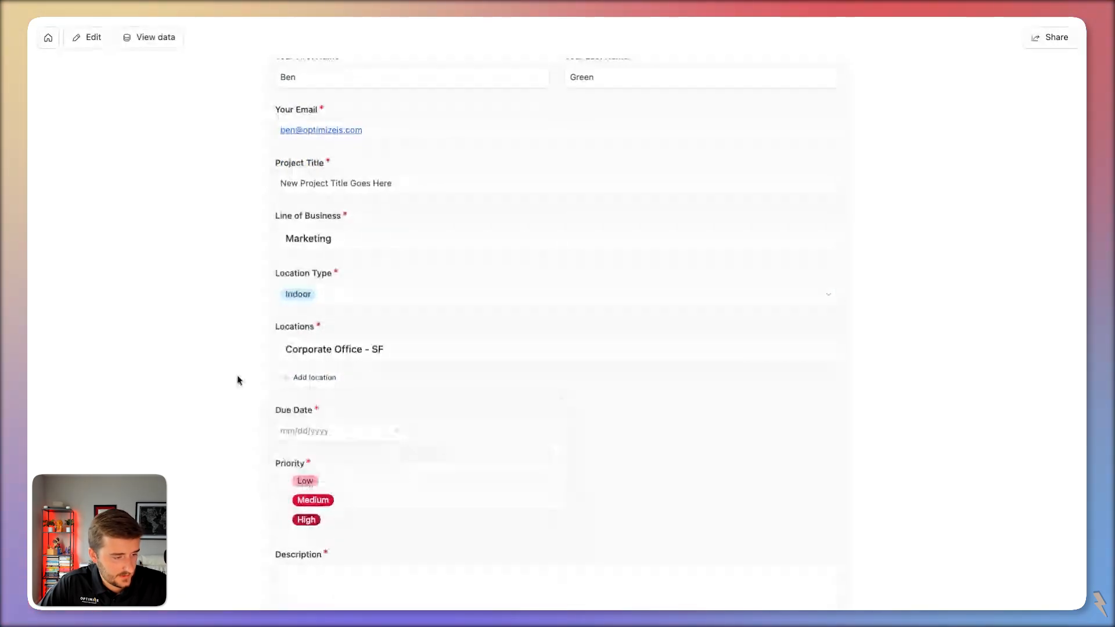
Set the due date to 9/26/2024, priority to Medium, and description to 'text'.
{"action": "left_click", "coordinate": [314, 431]}
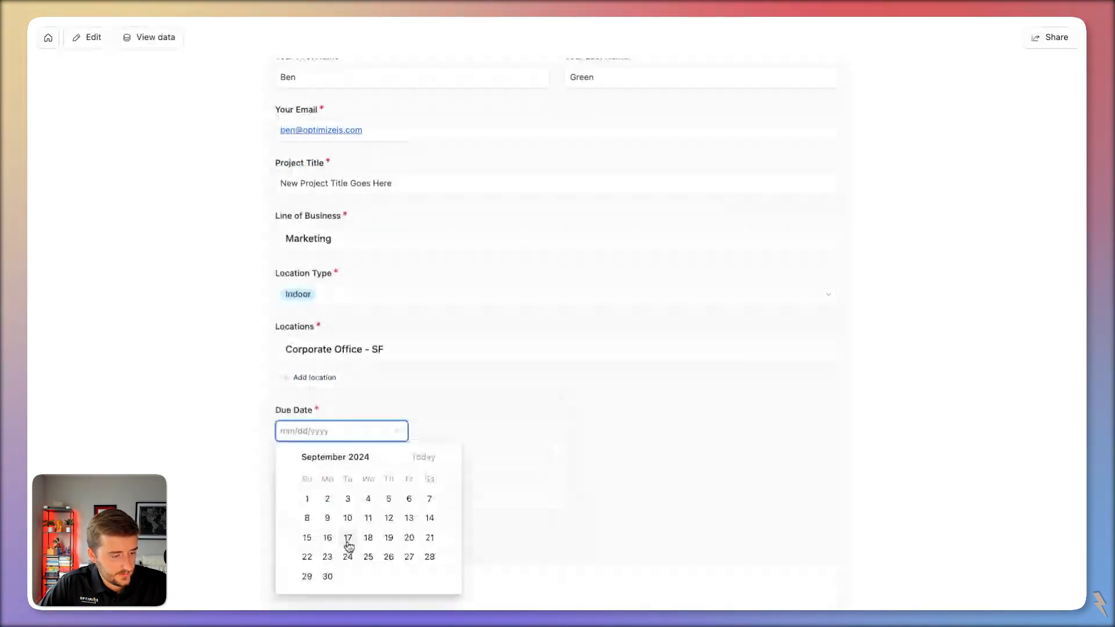
{"action": "left_click", "coordinate": [389, 537]}
{"action": "scroll", "coordinate": [390, 540], "scroll_direction": "down", "scroll_amount": 3}
{"action": "left_click", "coordinate": [661, 297]}
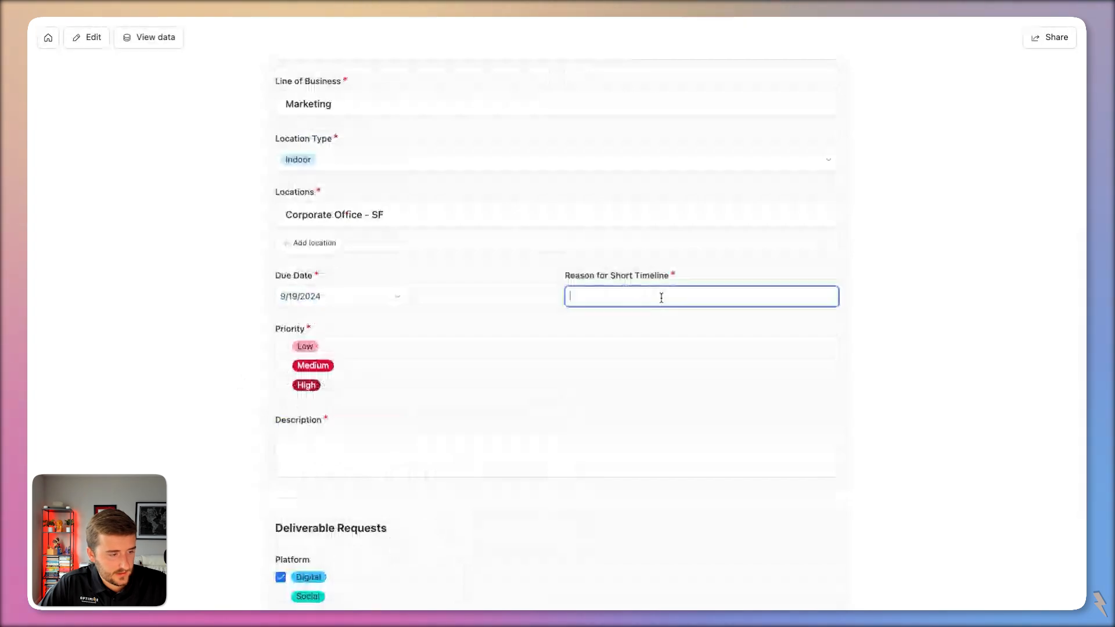
{"action": "left_click", "coordinate": [374, 295]}
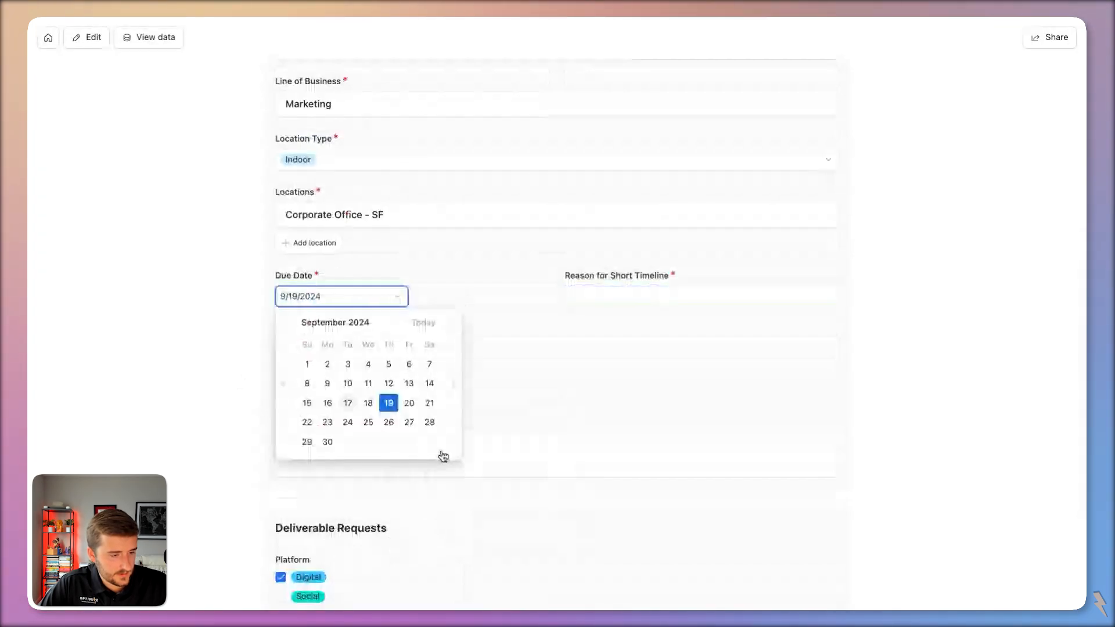
{"action": "left_click", "coordinate": [388, 422]}
{"action": "scroll", "coordinate": [444, 412], "scroll_direction": "down", "scroll_amount": 2}
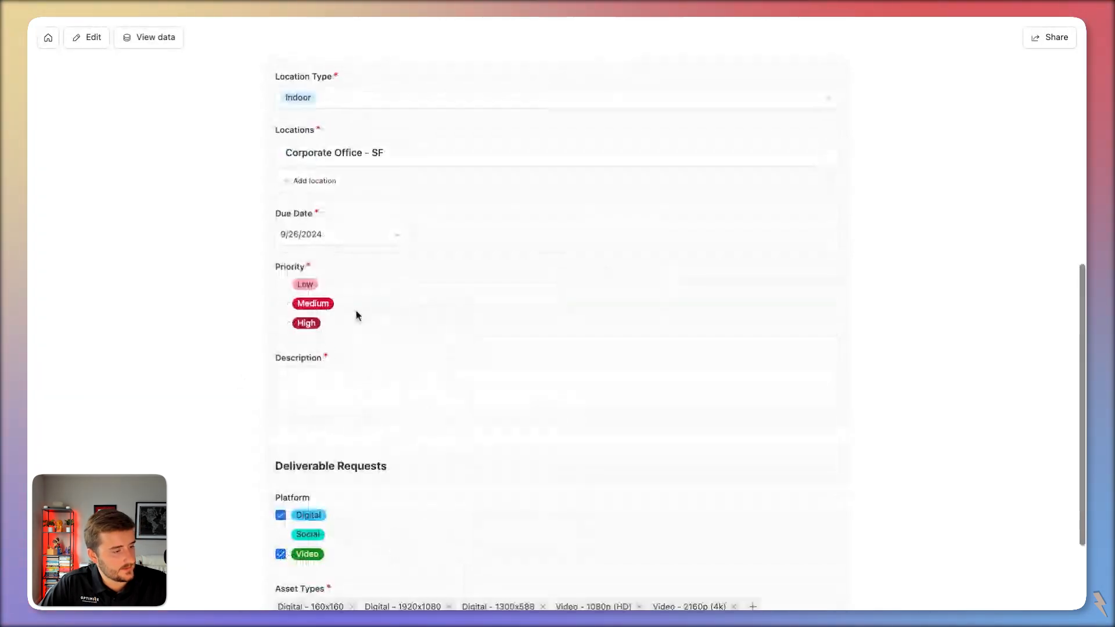
{"action": "left_click", "coordinate": [356, 313]}
{"action": "left_click", "coordinate": [381, 421]}
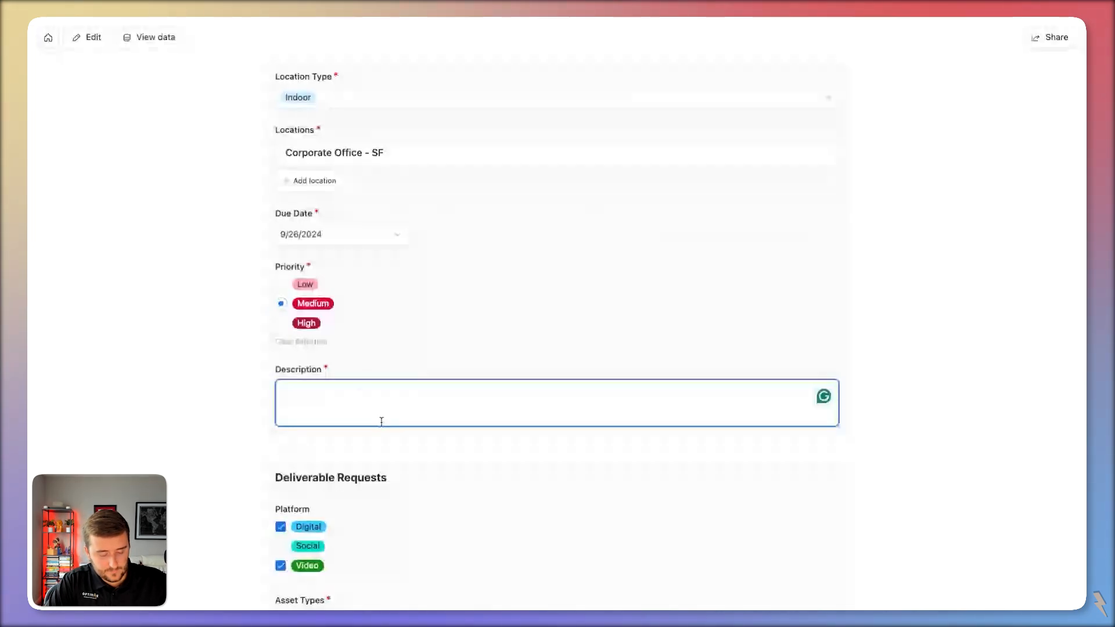
{"action": "type", "text": "text"}
{"action": "scroll", "coordinate": [381, 421], "scroll_direction": "down", "scroll_amount": 3}
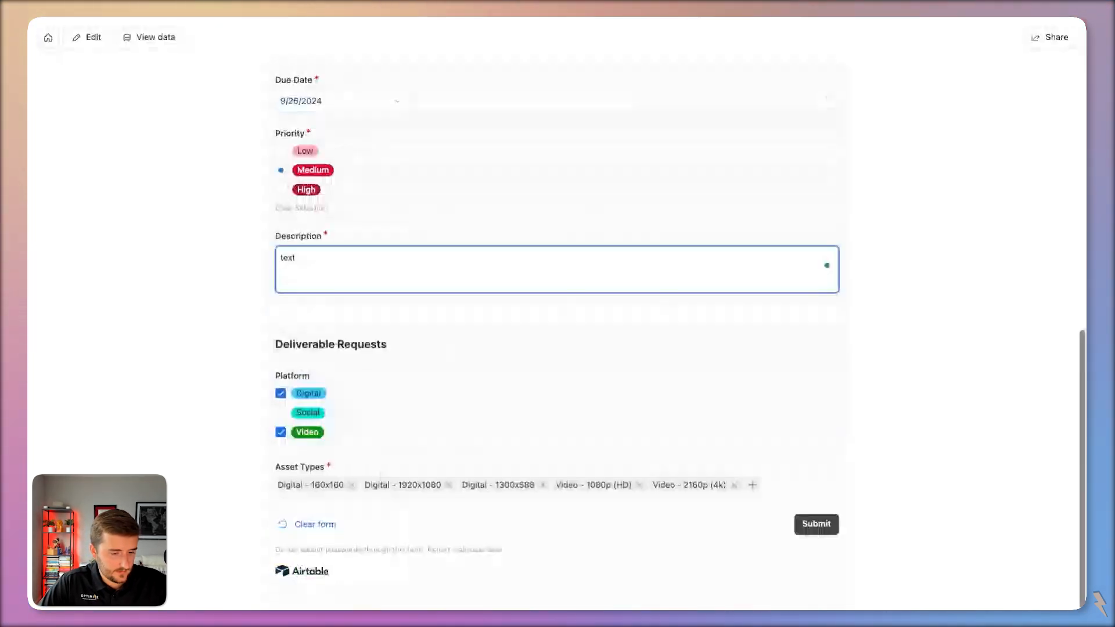
After the submit error, swap Corporate Office - SF for Conference Space - LA and resubmit.
{"action": "left_click", "coordinate": [836, 524]}
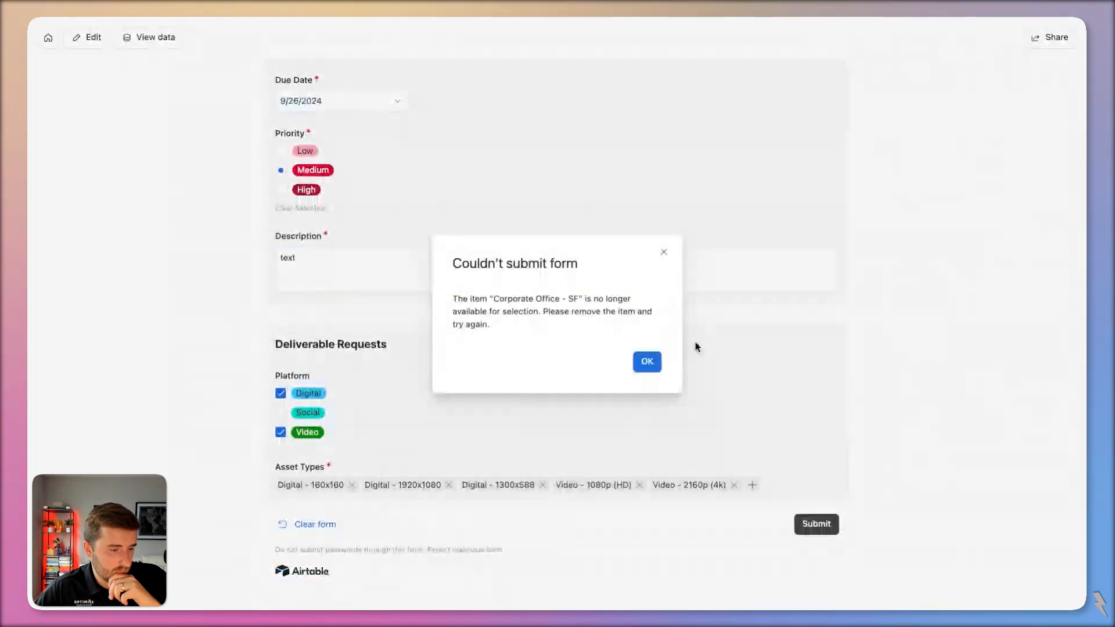
{"action": "left_click", "coordinate": [647, 362]}
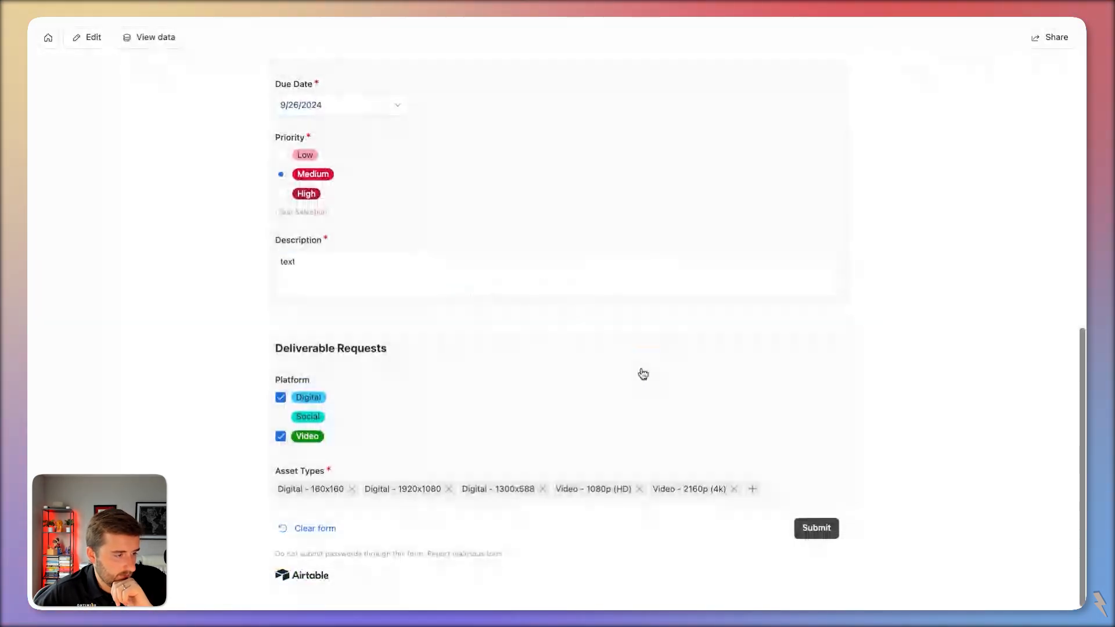
{"action": "scroll", "coordinate": [343, 416], "scroll_direction": "up", "scroll_amount": 7}
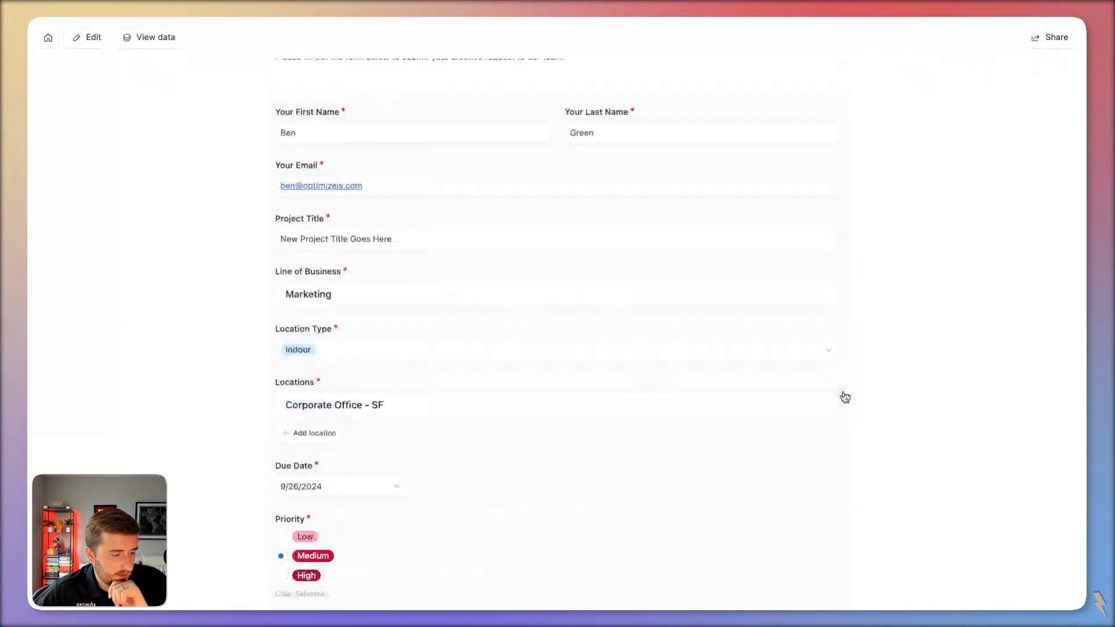
{"action": "left_click", "coordinate": [840, 392]}
{"action": "left_click", "coordinate": [337, 402]}
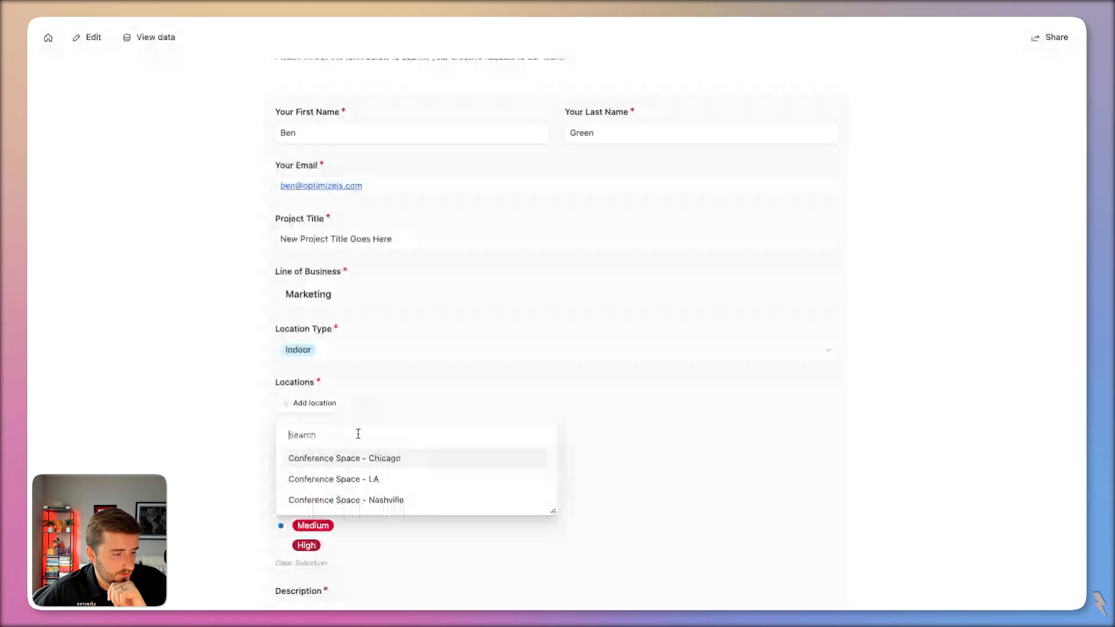
{"action": "left_click", "coordinate": [371, 479]}
{"action": "scroll", "coordinate": [393, 484], "scroll_direction": "down", "scroll_amount": 2}
{"action": "scroll", "coordinate": [393, 483], "scroll_direction": "down", "scroll_amount": 5}
{"action": "left_click", "coordinate": [821, 525]}
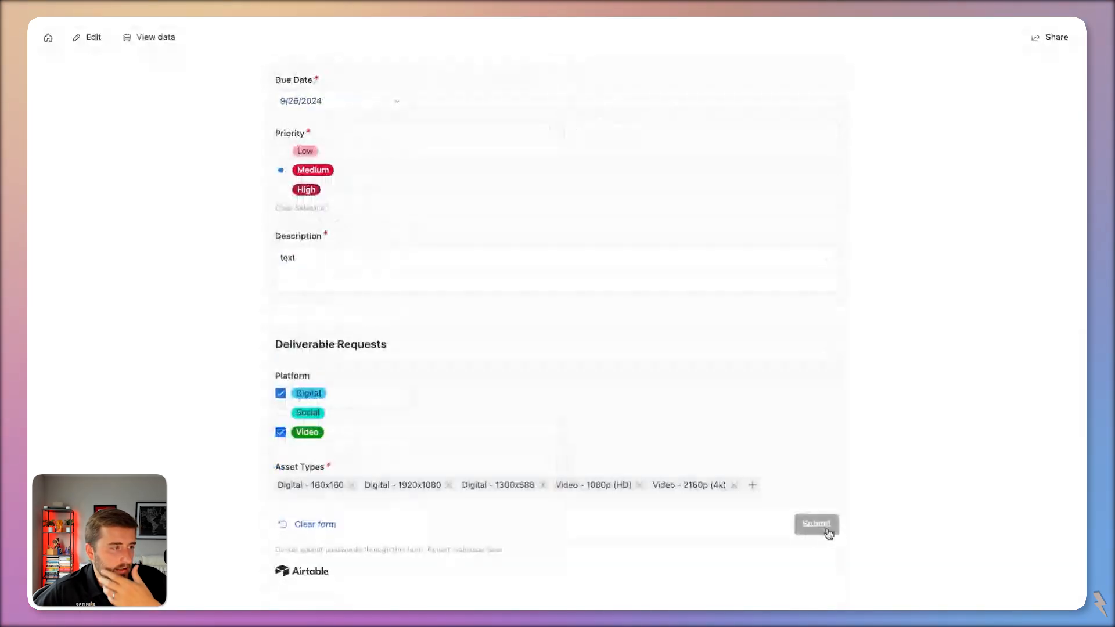
{"action": "left_click", "coordinate": [140, 40]}
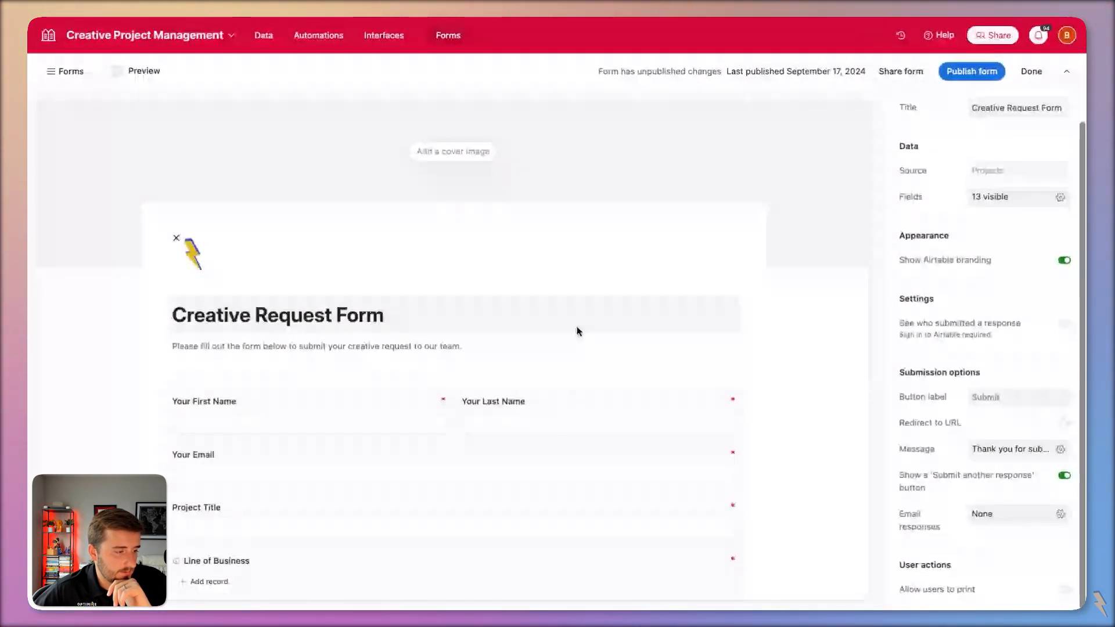
Switch the Locations field to the compact layout, then cancel out of its link settings.
{"action": "scroll", "coordinate": [276, 254], "scroll_direction": "down", "scroll_amount": 6}
{"action": "left_click", "coordinate": [465, 349]}
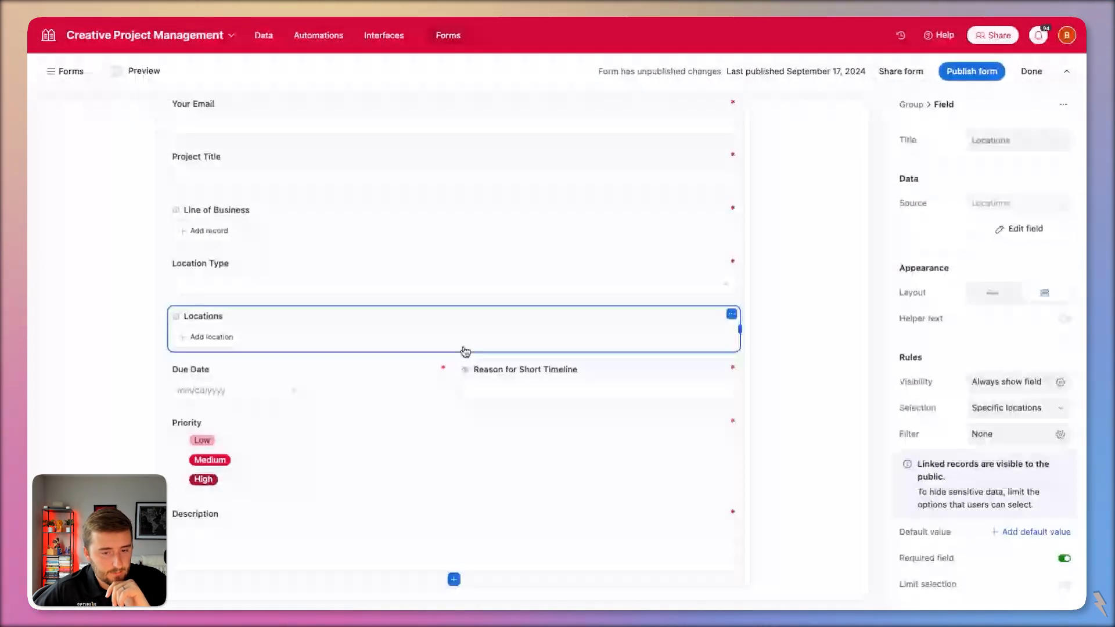
{"action": "left_click", "coordinate": [968, 292]}
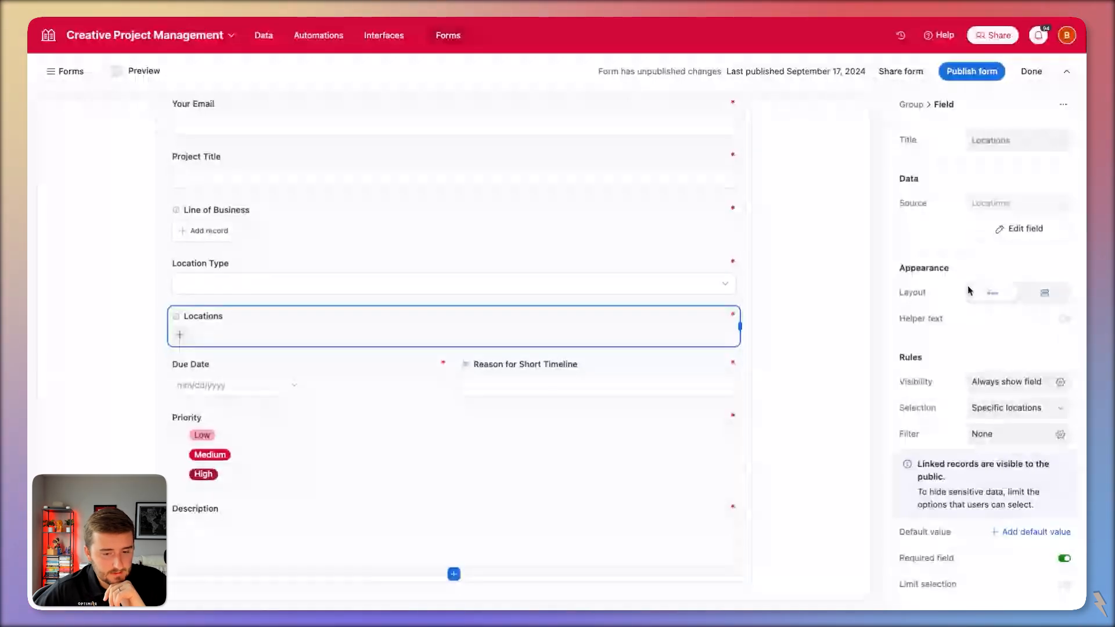
{"action": "scroll", "coordinate": [287, 320], "scroll_direction": "down", "scroll_amount": 1}
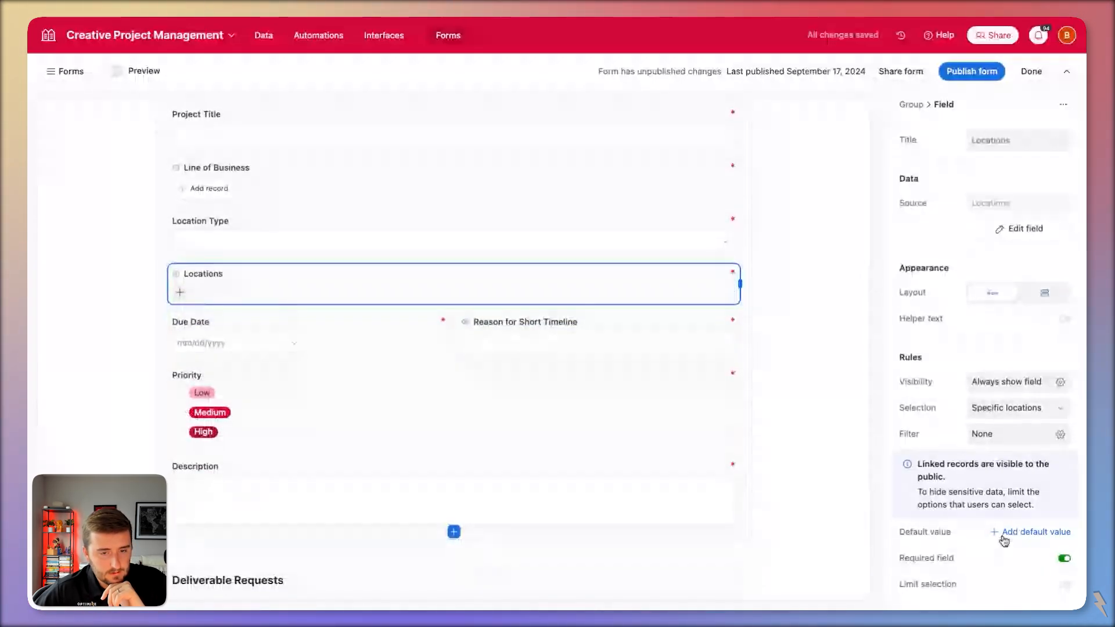
{"action": "left_click", "coordinate": [999, 229]}
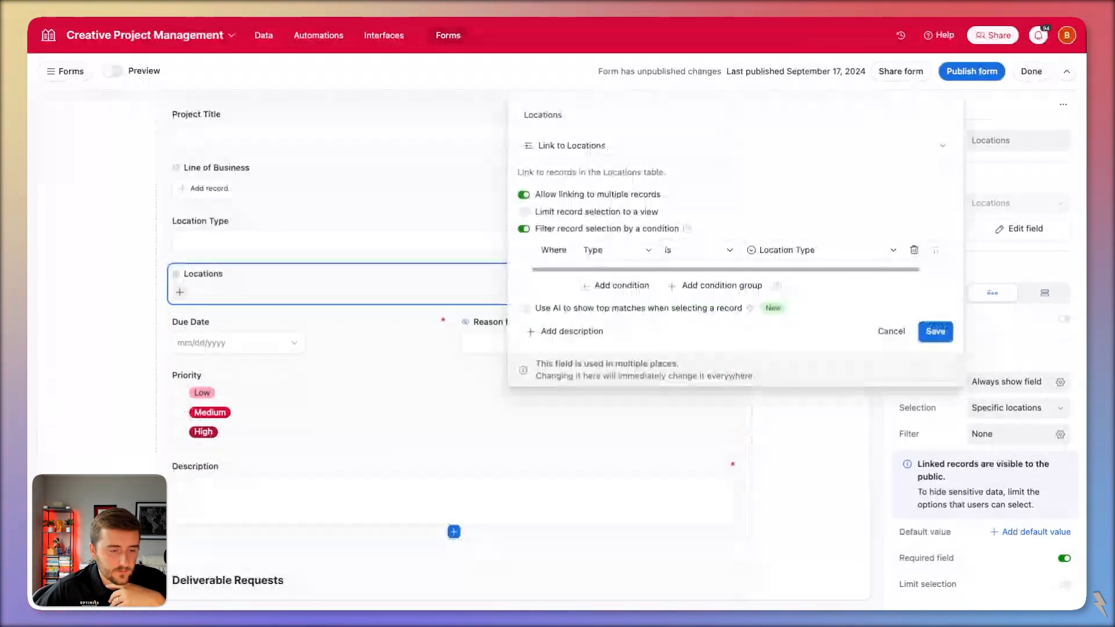
{"action": "left_click", "coordinate": [900, 332]}
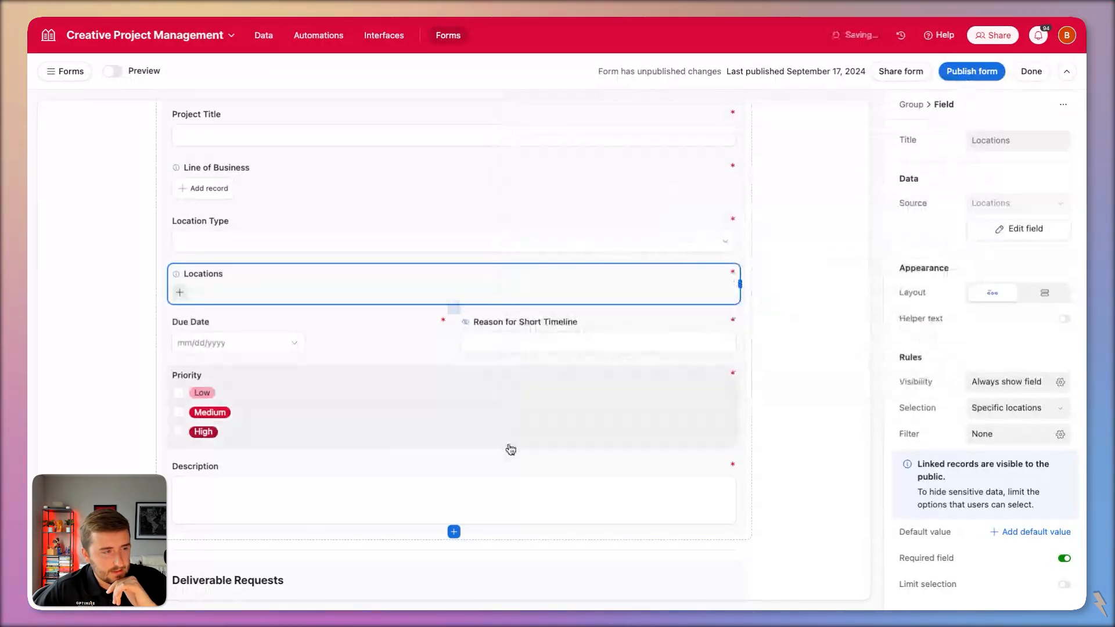
{"action": "left_click", "coordinate": [972, 71]}
Tick Social on the form to see which asset types it offers.
{"action": "scroll", "coordinate": [624, 411], "scroll_direction": "down", "scroll_amount": 8}
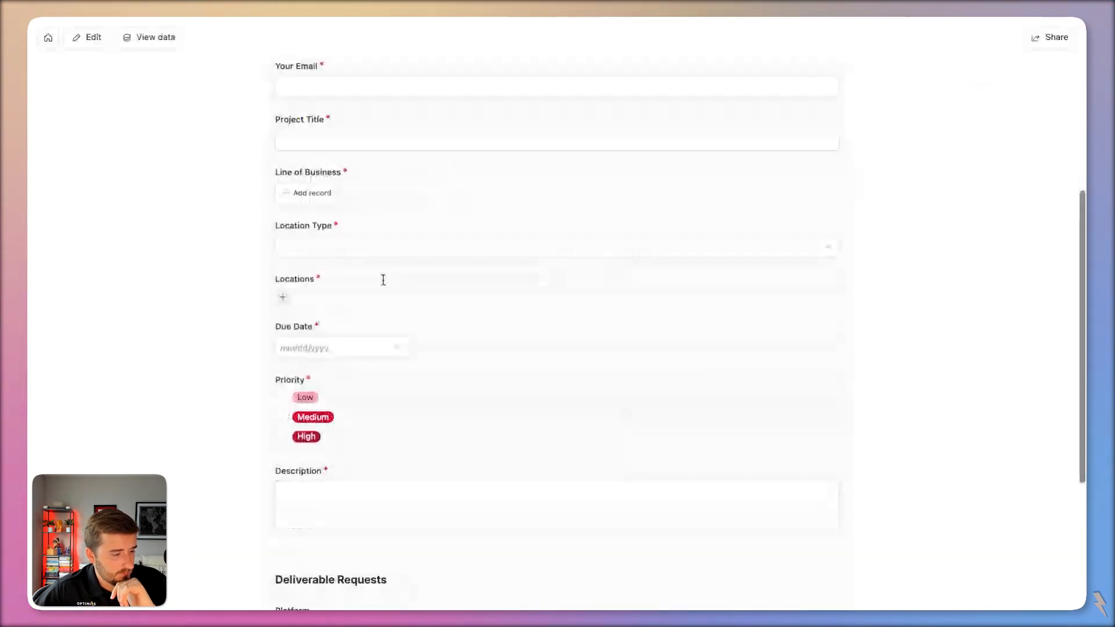
{"action": "left_click", "coordinate": [281, 413]}
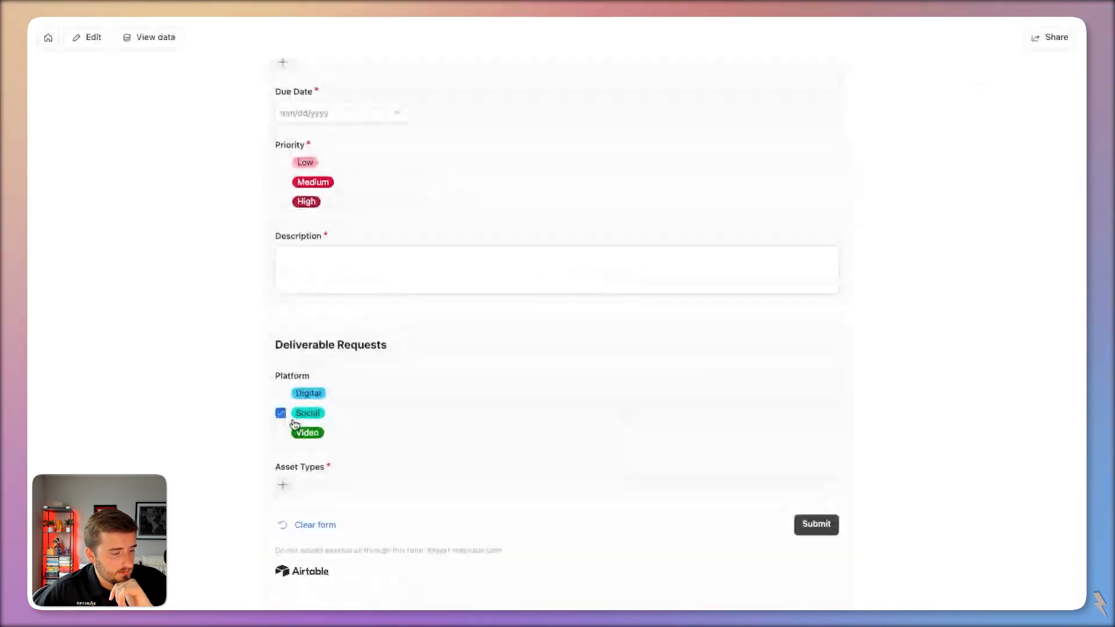
{"action": "left_click", "coordinate": [284, 487]}
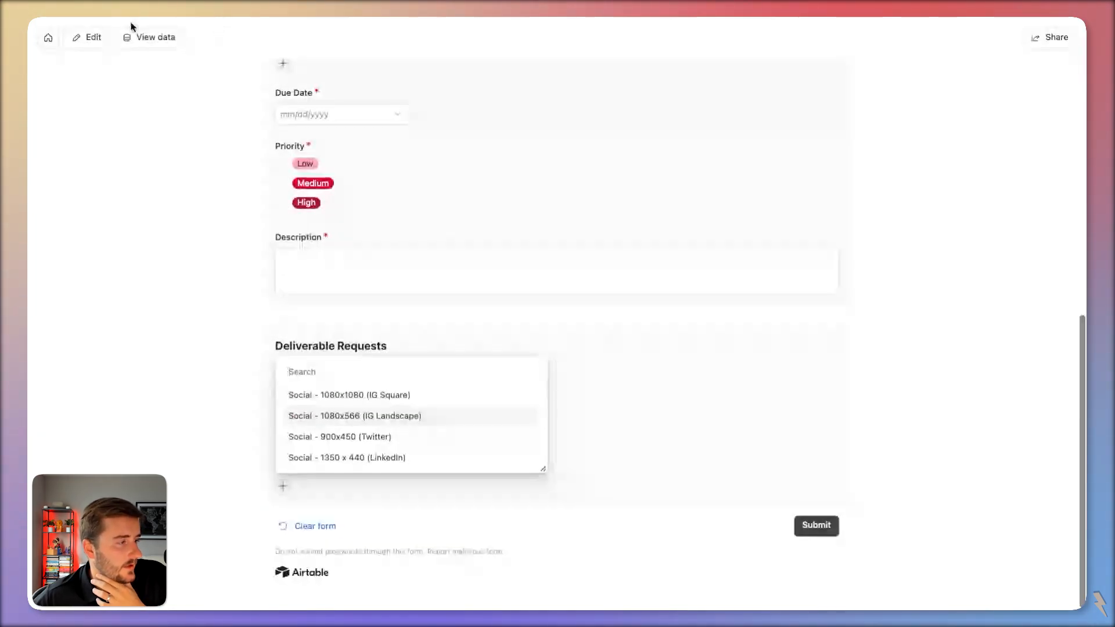
Open request CP-0013's details from the Requests overview in Interfaces.
{"action": "left_click", "coordinate": [145, 37]}
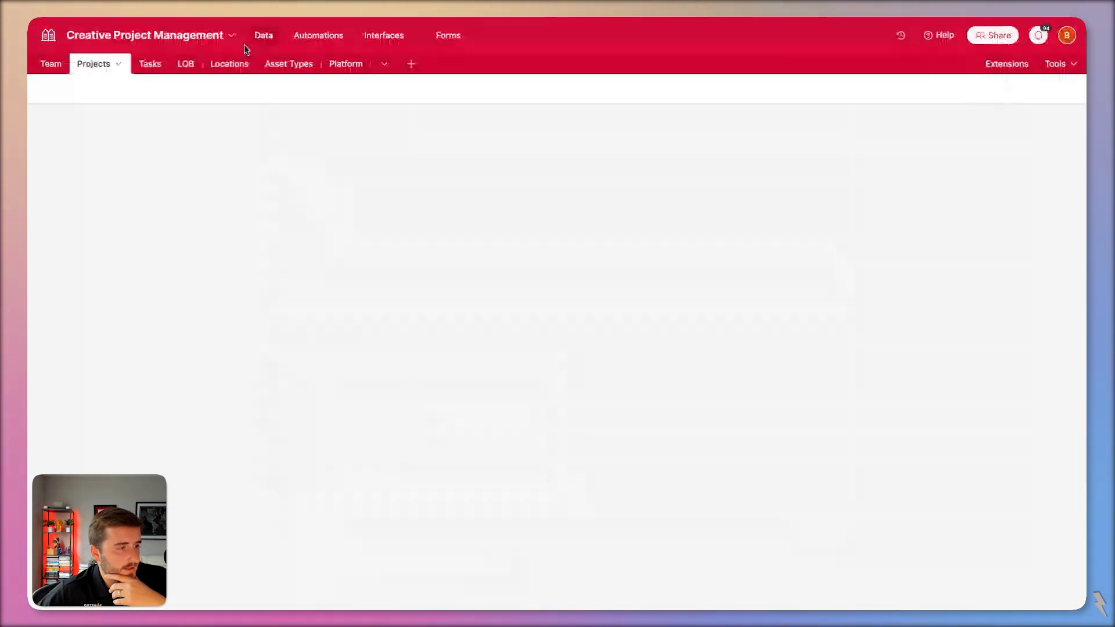
{"action": "left_click", "coordinate": [377, 36]}
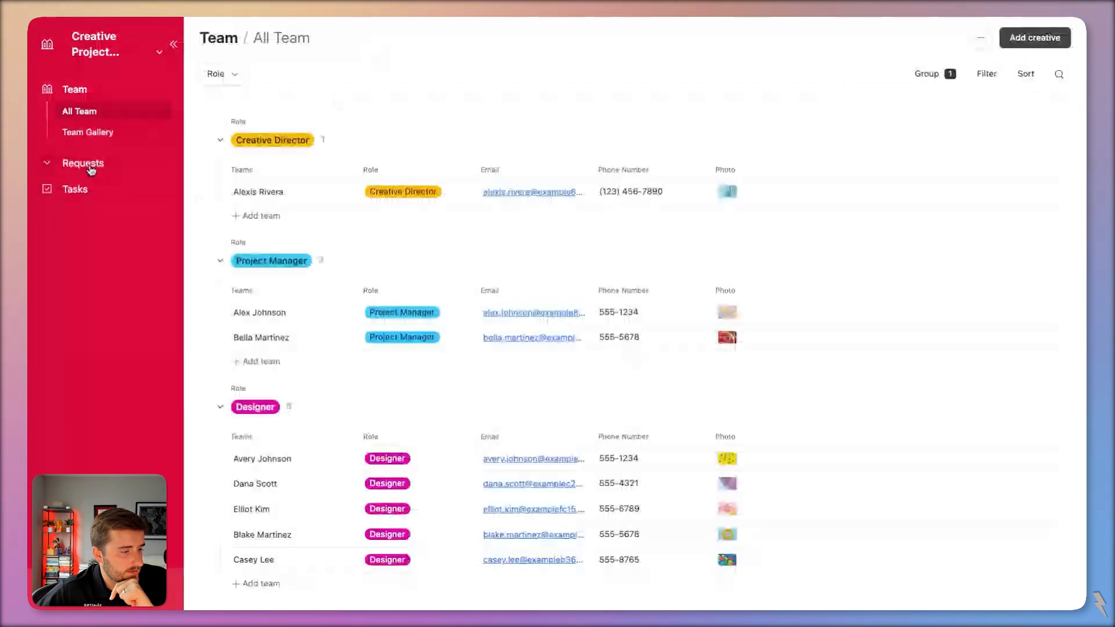
{"action": "left_click", "coordinate": [90, 168]}
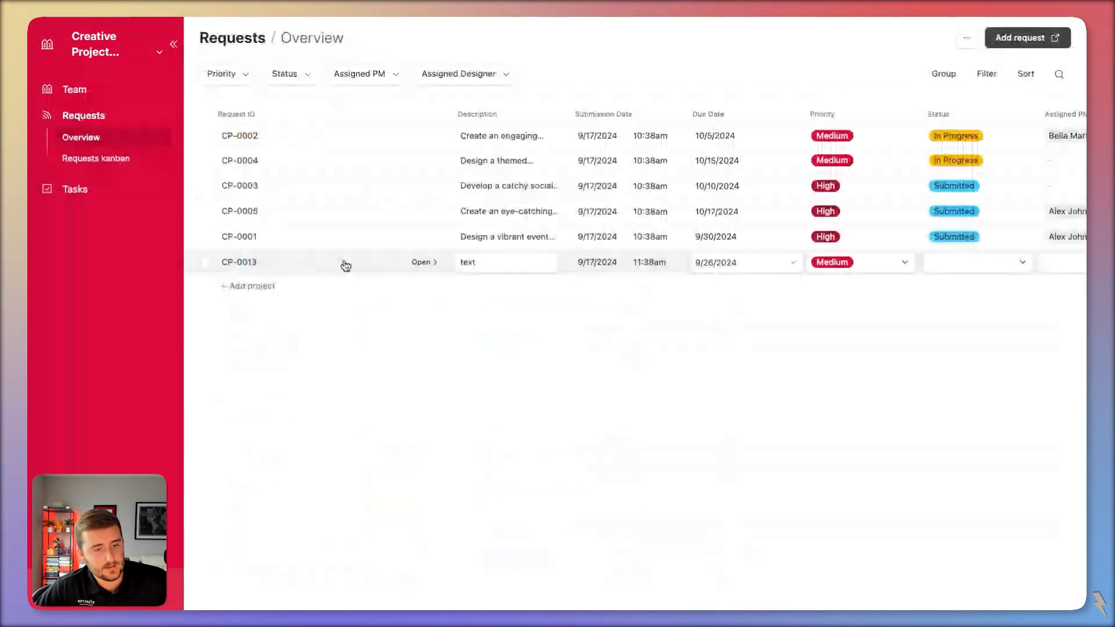
{"action": "left_click", "coordinate": [421, 263]}
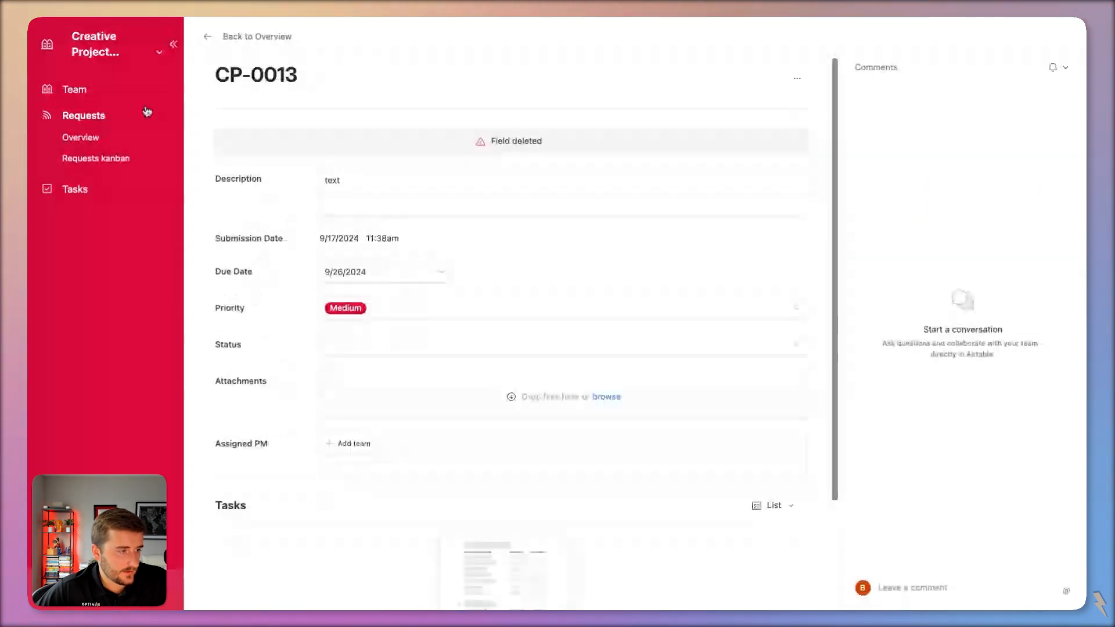
Delete the broken 'Field deleted' element and add the Project Title field to the page.
{"action": "key", "text": "Escape"}
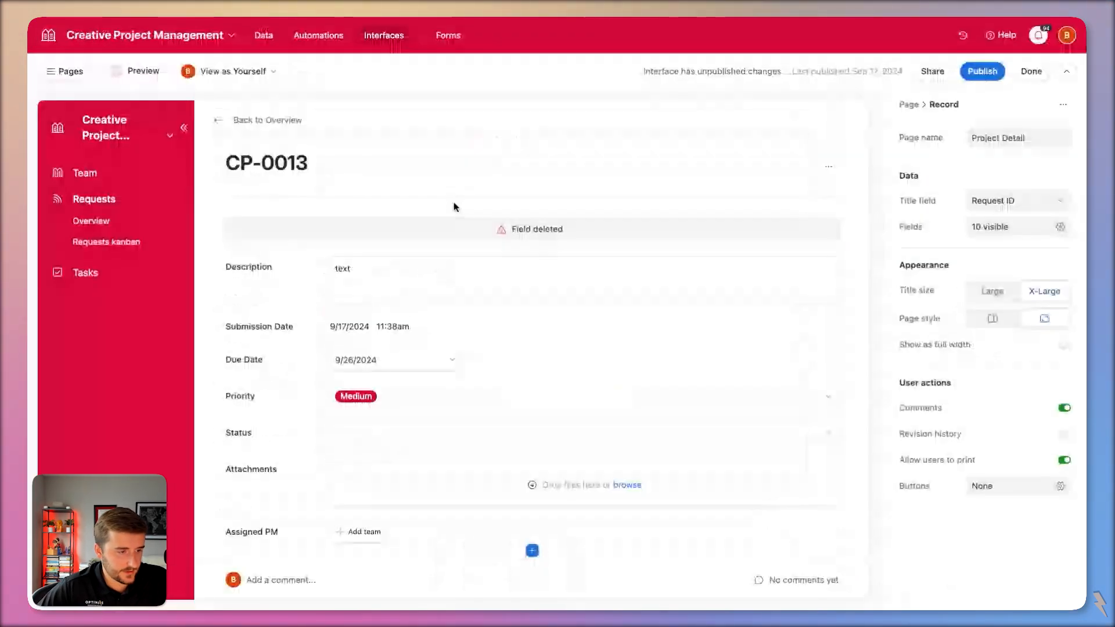
{"action": "key", "text": "BackSpace"}
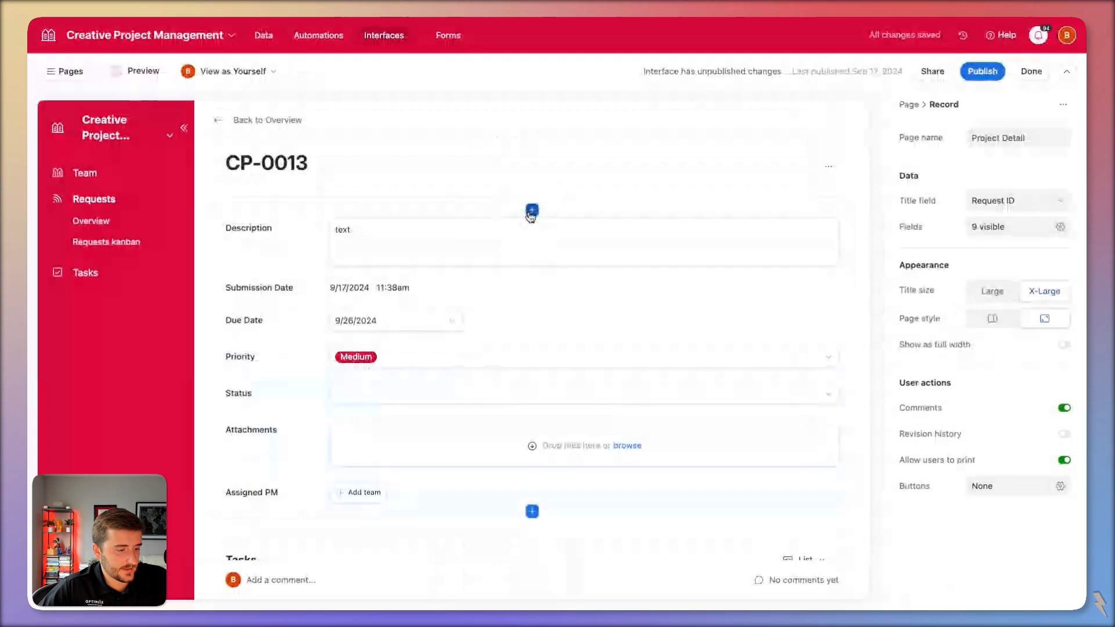
{"action": "left_click", "coordinate": [532, 209]}
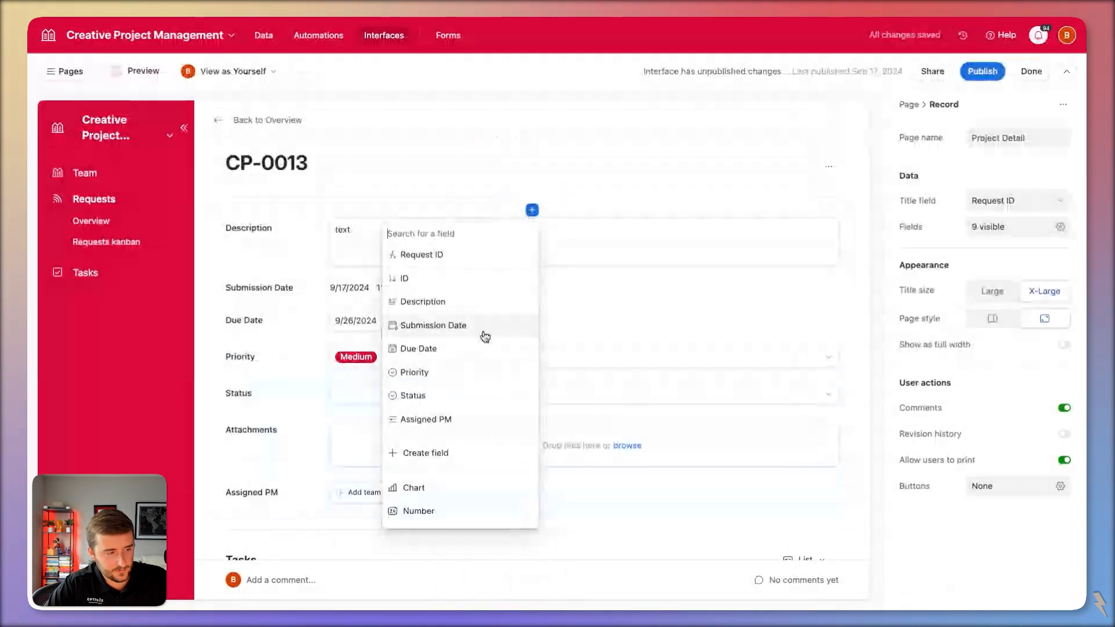
{"action": "type", "text": "titl"}
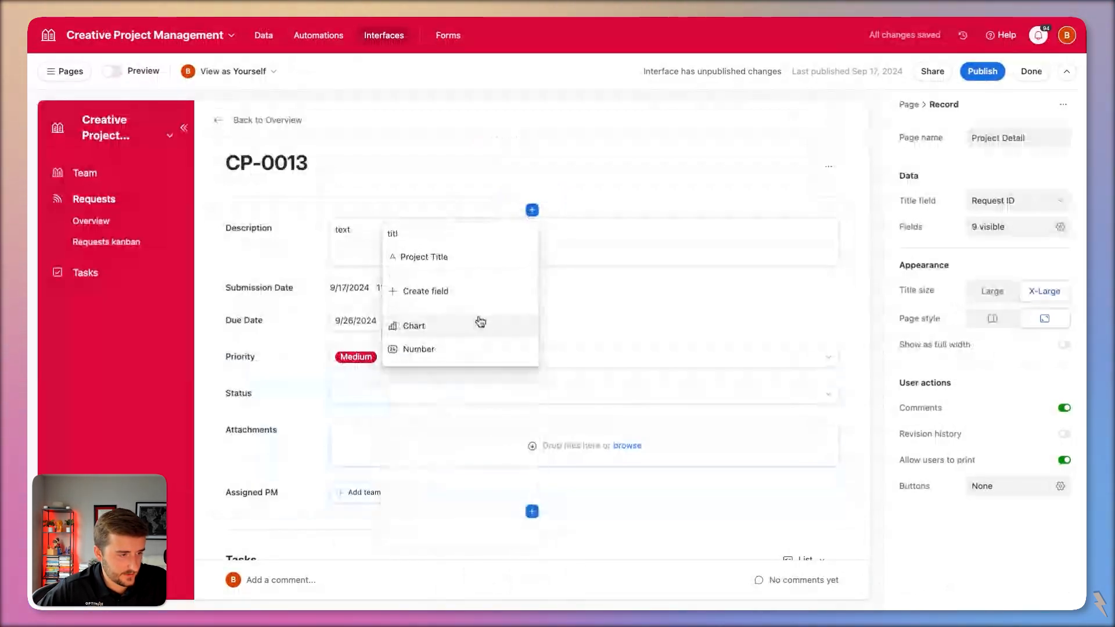
{"action": "left_click", "coordinate": [422, 257]}
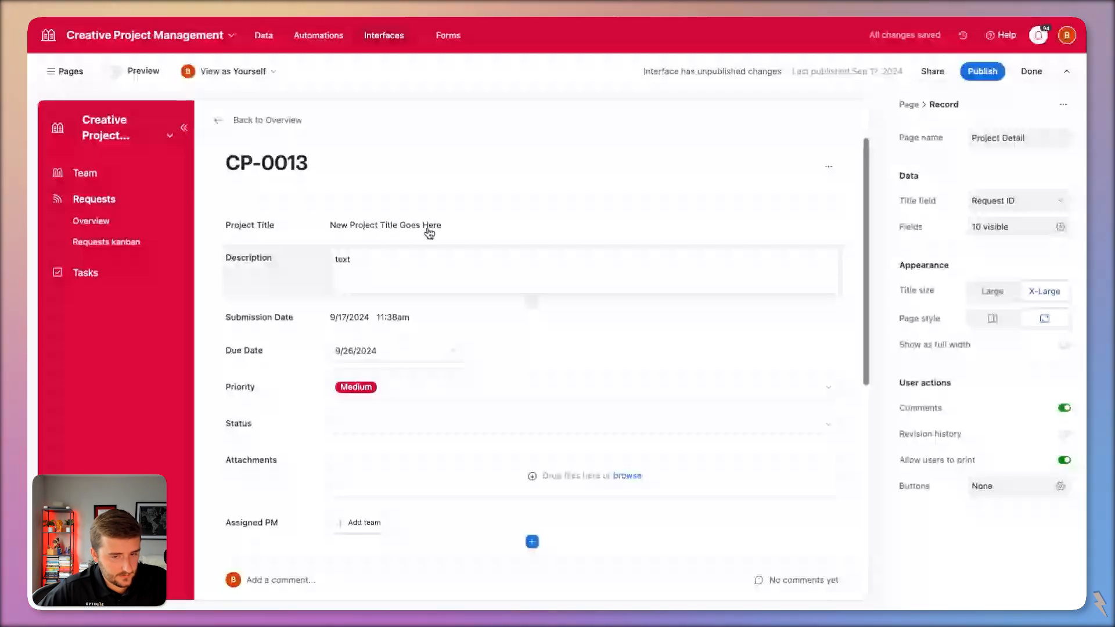
{"action": "left_click", "coordinate": [430, 232]}
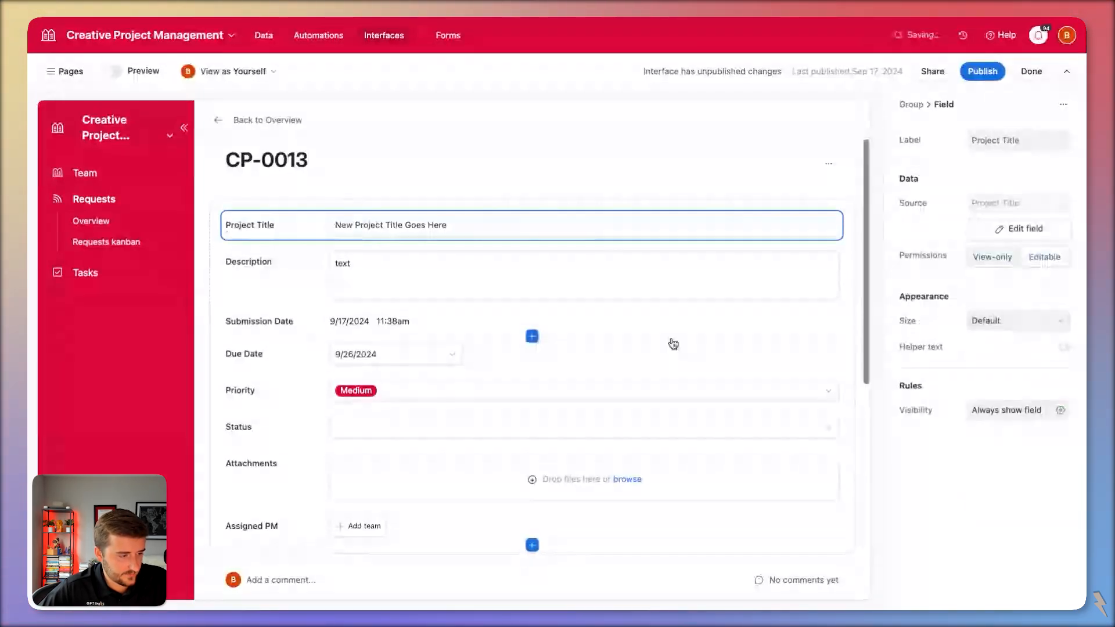
Review the Tasks section and its list display settings on the record page.
{"action": "scroll", "coordinate": [672, 344], "scroll_direction": "down", "scroll_amount": 5}
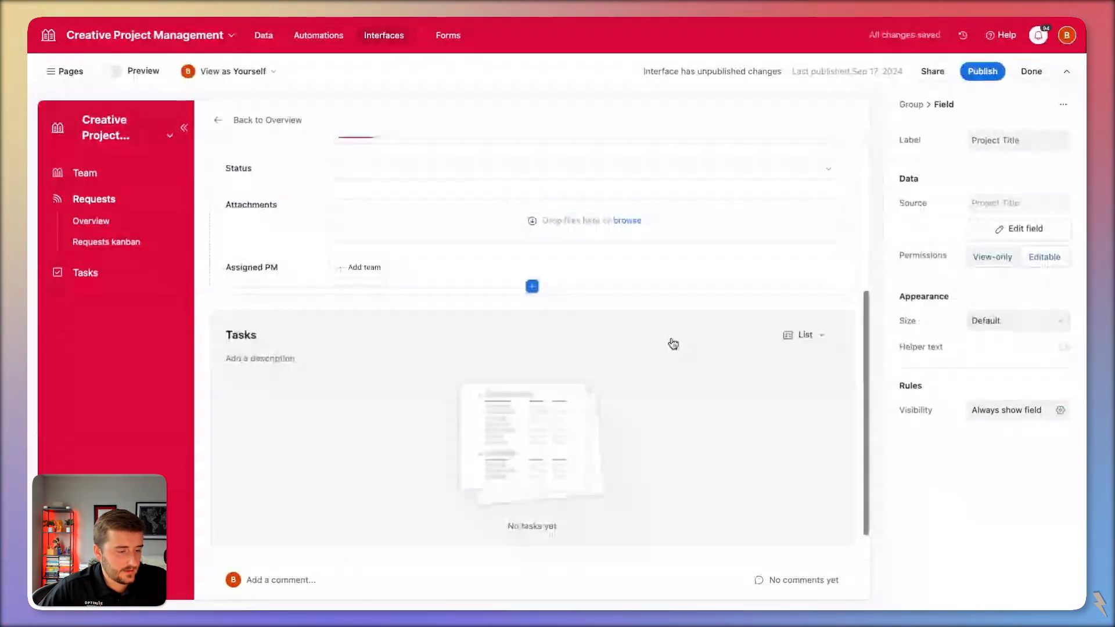
{"action": "left_click", "coordinate": [673, 344]}
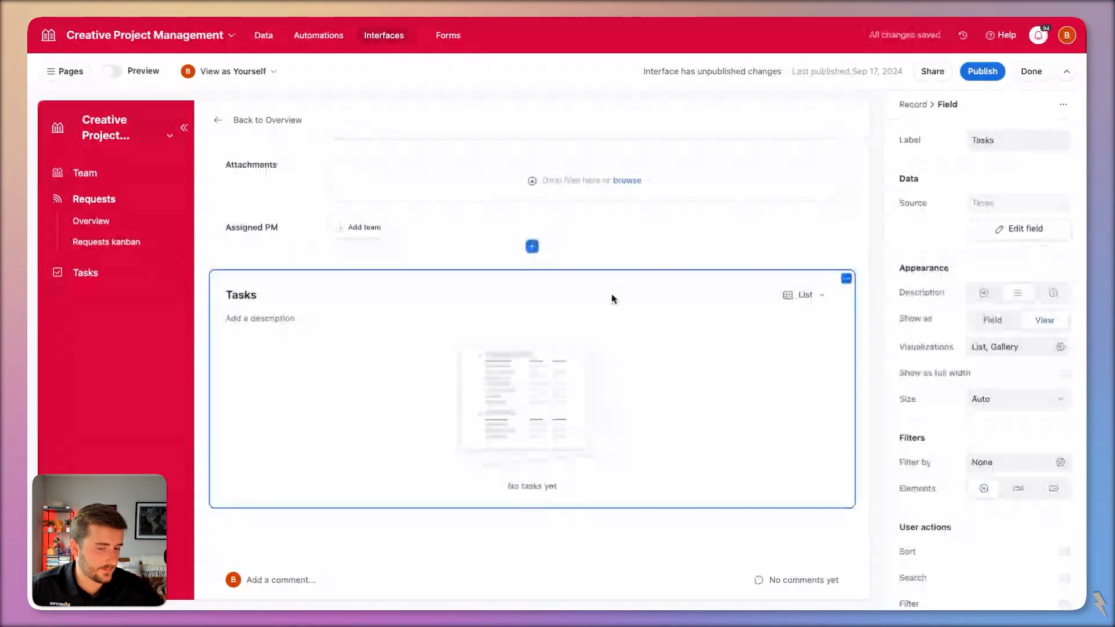
{"action": "left_click", "coordinate": [591, 414]}
{"action": "scroll", "coordinate": [592, 414], "scroll_direction": "up", "scroll_amount": 5}
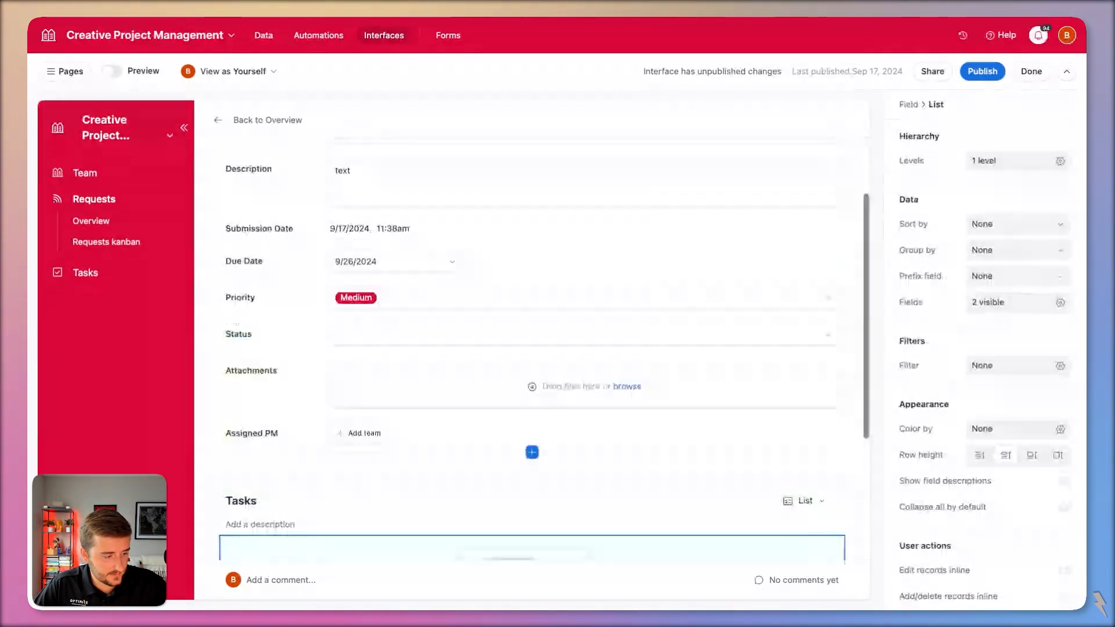
{"action": "scroll", "coordinate": [592, 414], "scroll_direction": "down", "scroll_amount": 2}
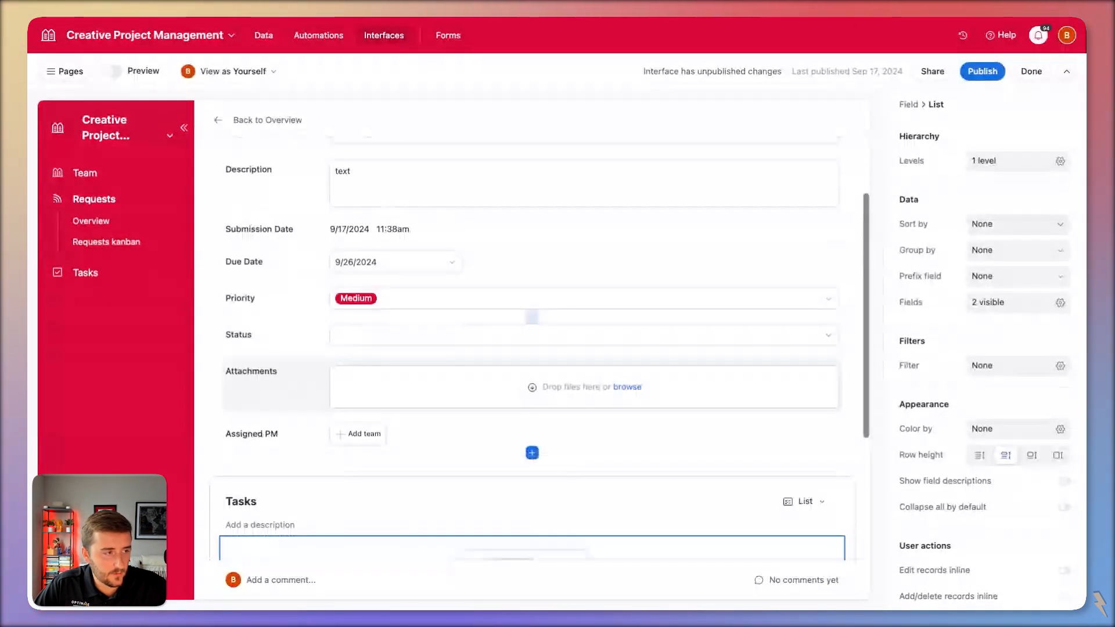
{"action": "scroll", "coordinate": [340, 227], "scroll_direction": "down", "scroll_amount": 3}
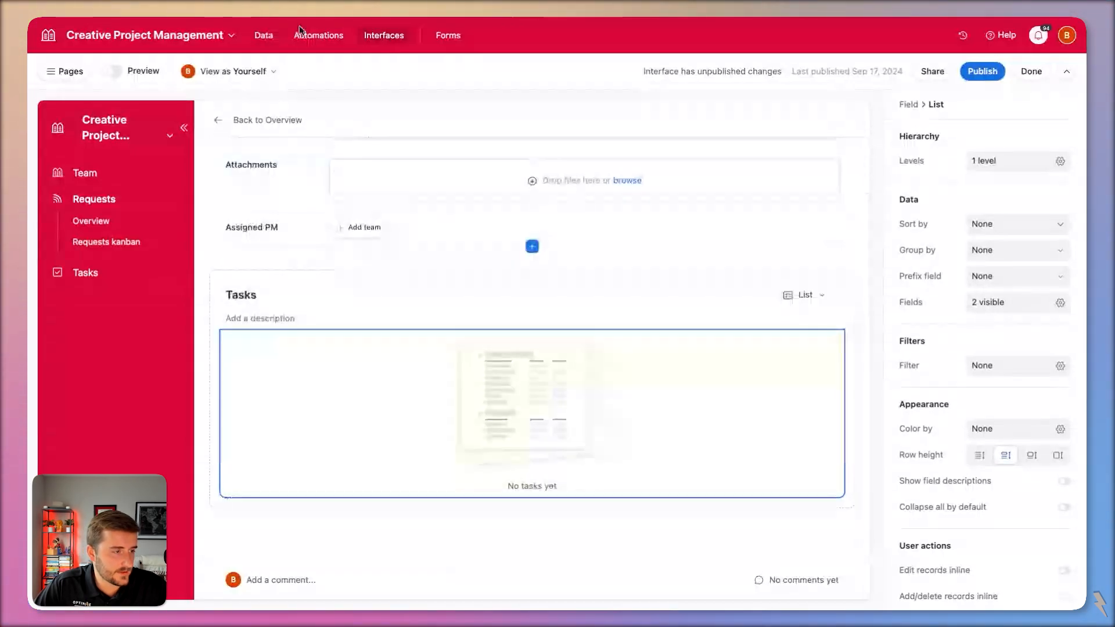
{"action": "left_click", "coordinate": [264, 35]}
Expand CP-0013's Asset Types cell to view its linked asset type records.
{"action": "left_click", "coordinate": [828, 244]}
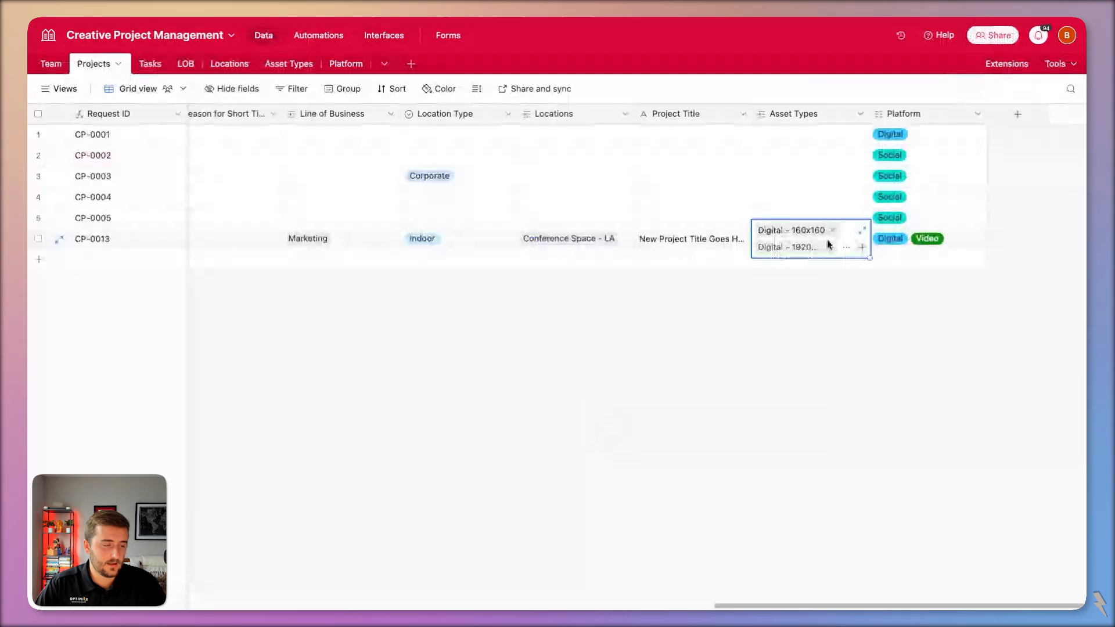
{"action": "left_click", "coordinate": [830, 244]}
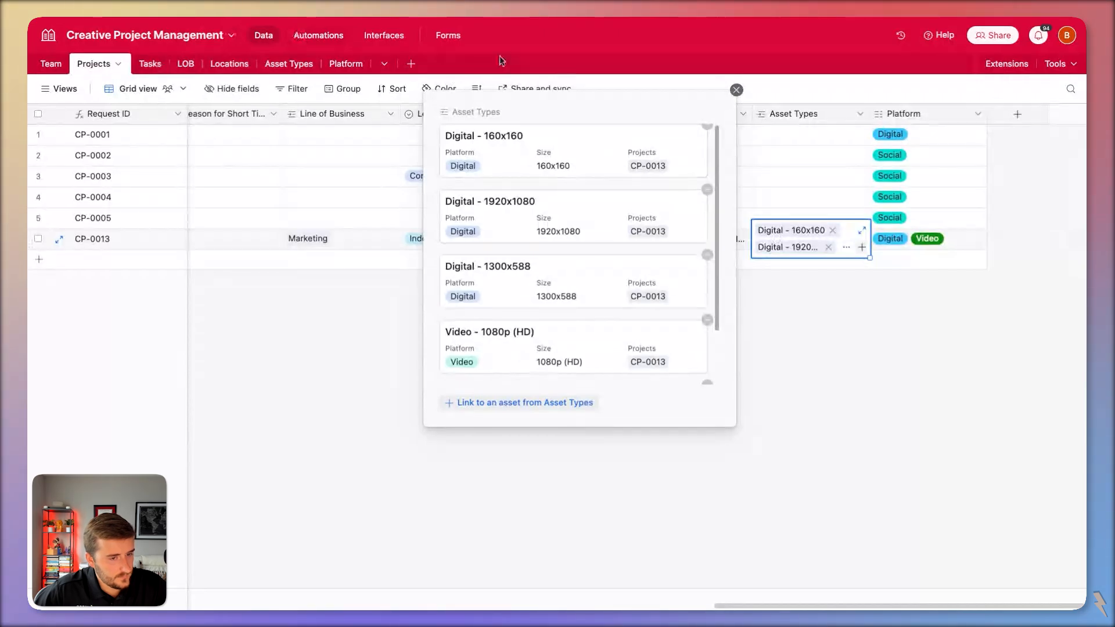
Add an Asset Types link field to the Tasks table.
{"action": "left_click", "coordinate": [545, 77]}
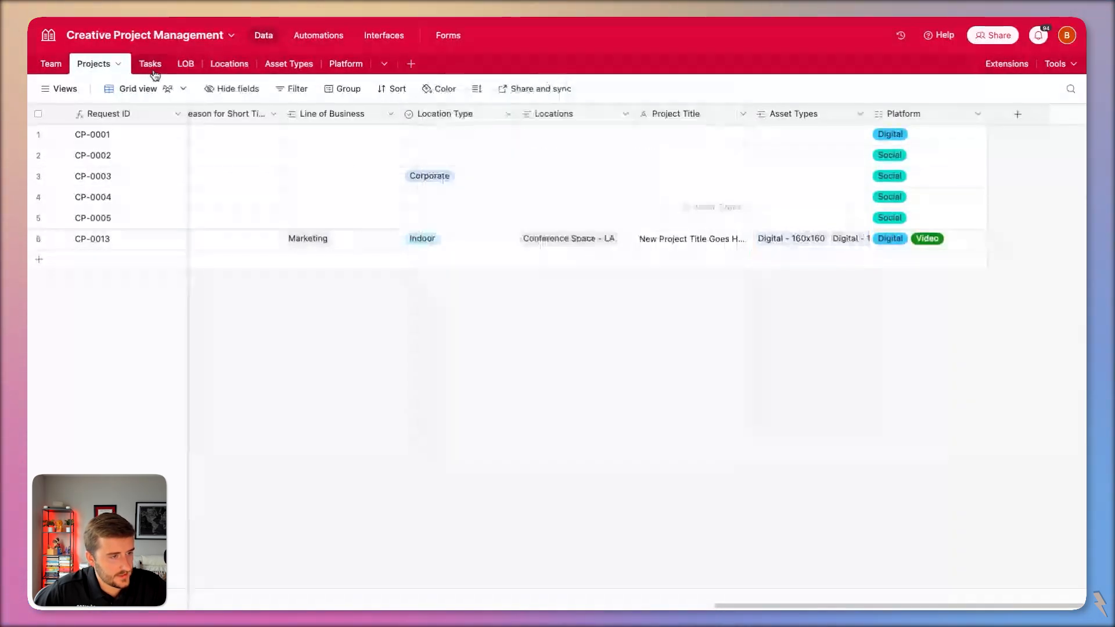
{"action": "left_click", "coordinate": [150, 64]}
{"action": "scroll", "coordinate": [736, 191], "scroll_direction": "right", "scroll_amount": 3}
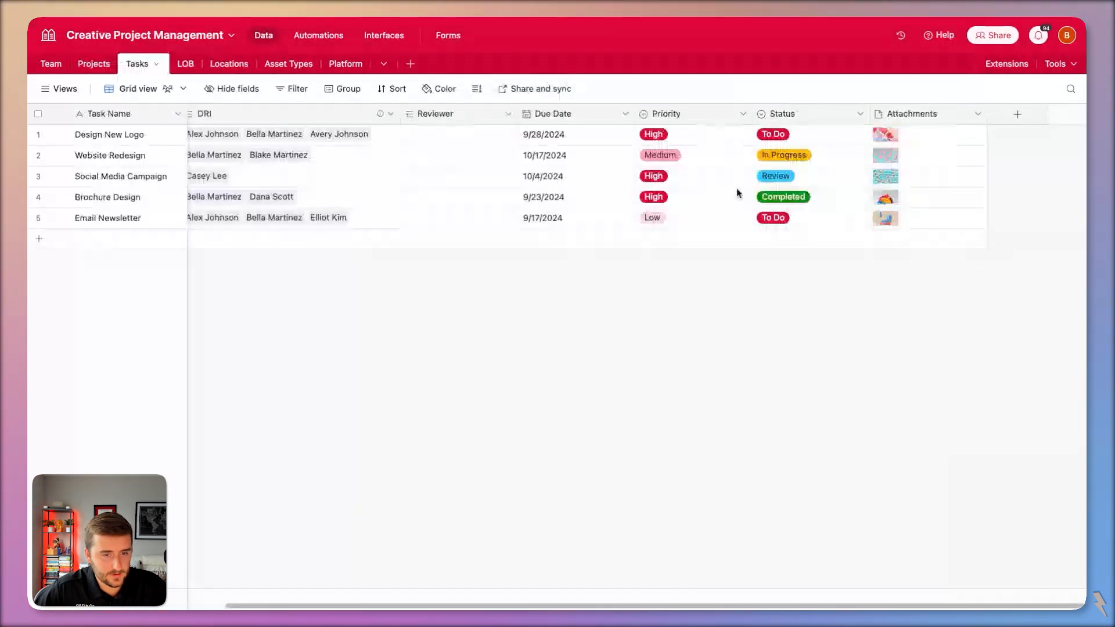
{"action": "left_click", "coordinate": [1018, 114]}
{"action": "left_click", "coordinate": [904, 219]}
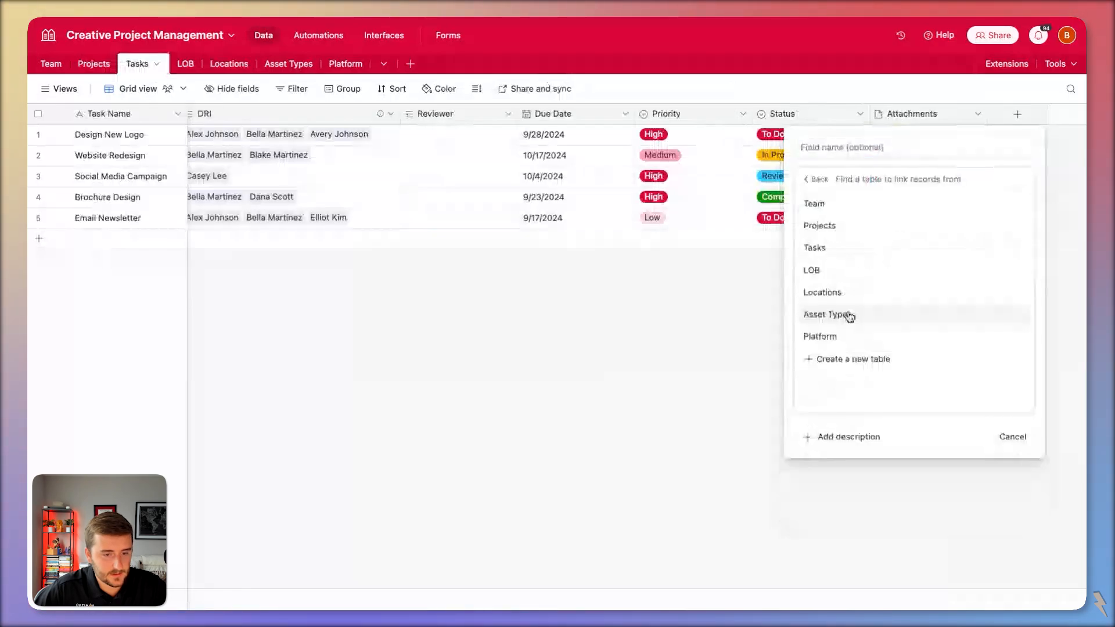
{"action": "left_click", "coordinate": [849, 317]}
{"action": "left_click", "coordinate": [1002, 300]}
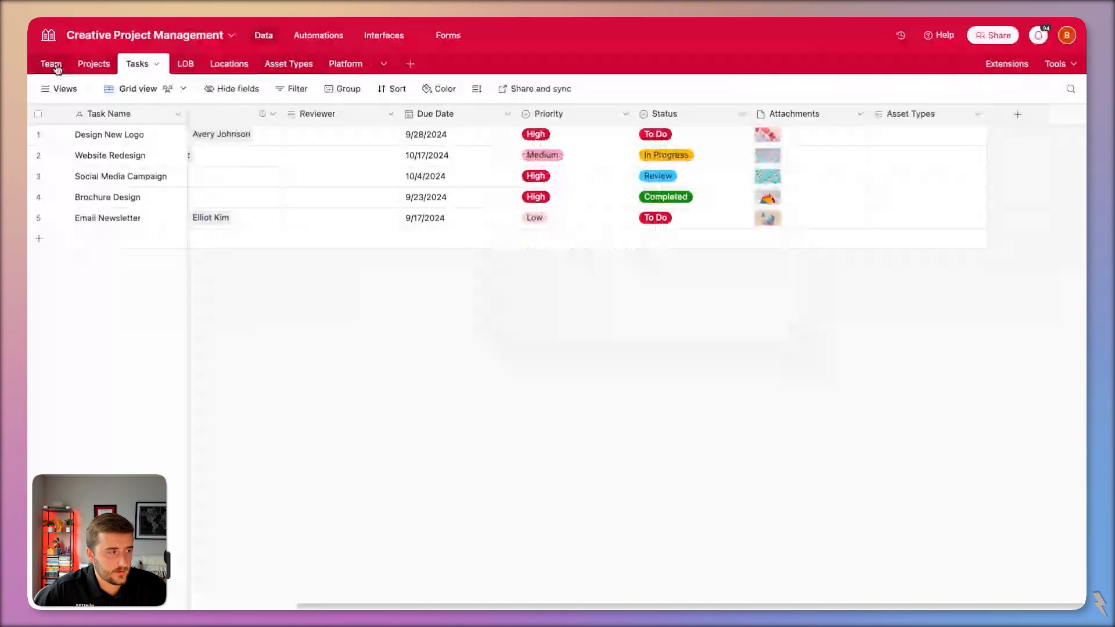
Add an Asset Types link field to the Team table.
{"action": "left_click", "coordinate": [54, 66]}
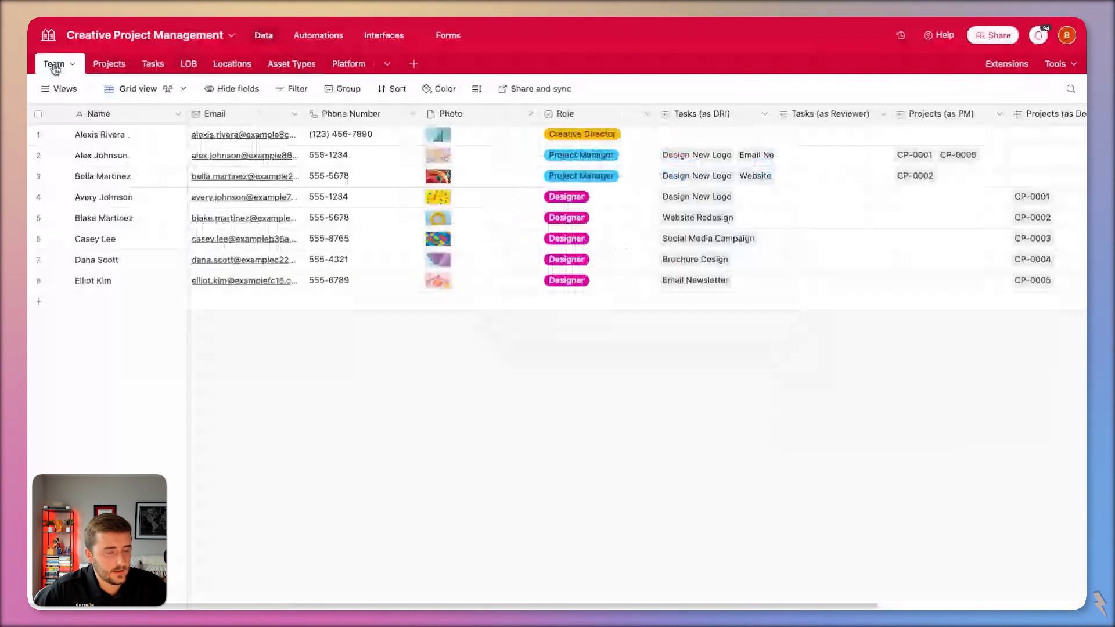
{"action": "scroll", "coordinate": [581, 233], "scroll_direction": "right", "scroll_amount": 5}
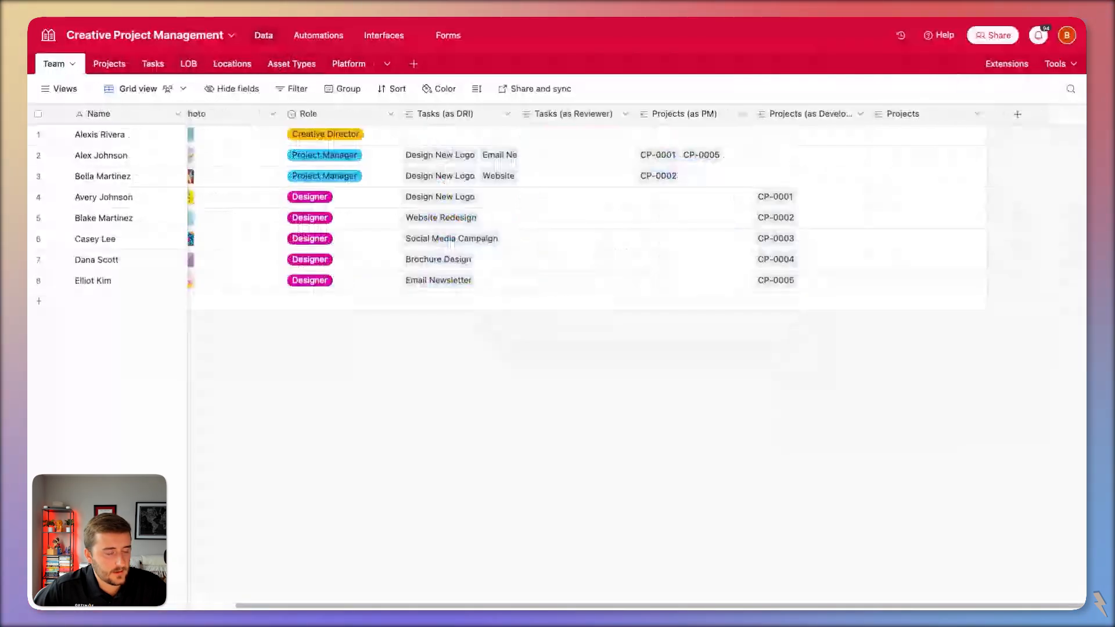
{"action": "left_click", "coordinate": [346, 196]}
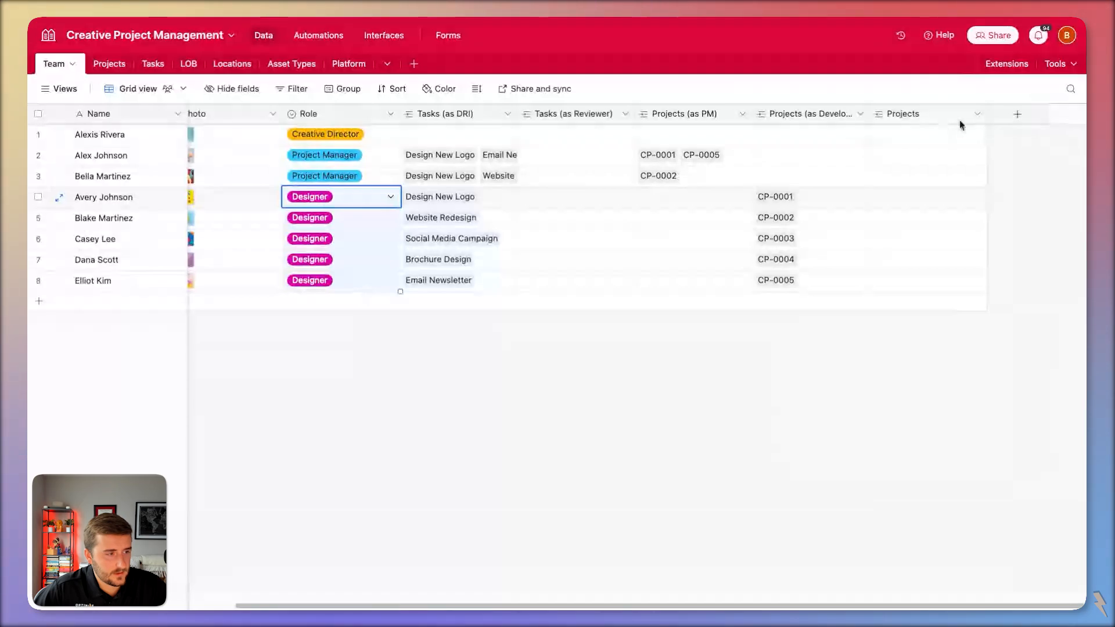
{"action": "left_click", "coordinate": [1017, 116]}
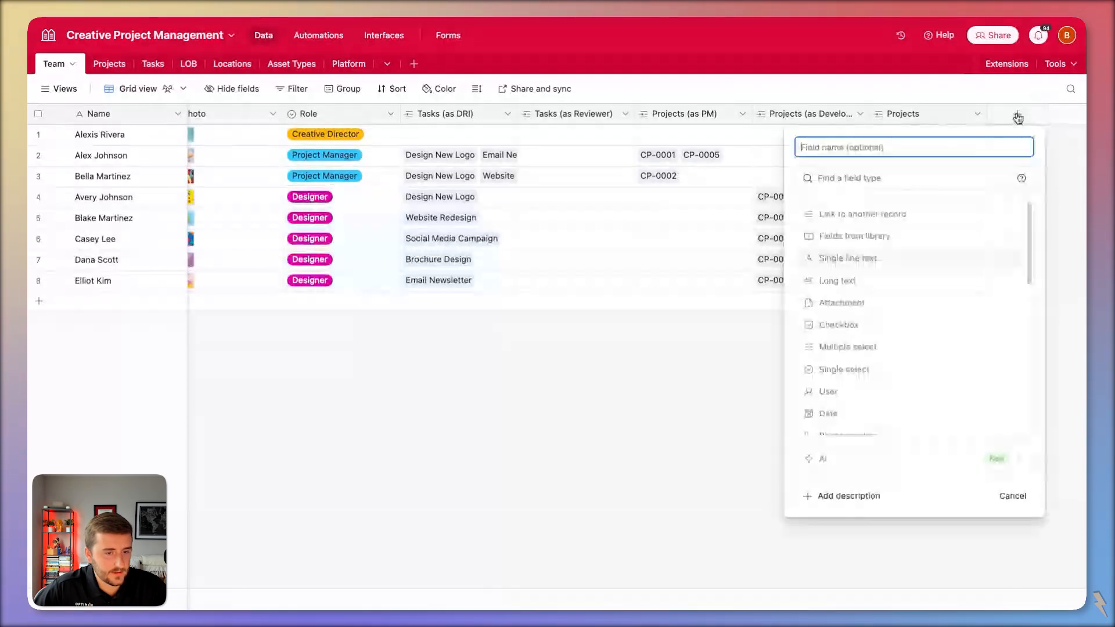
{"action": "left_click", "coordinate": [829, 224]}
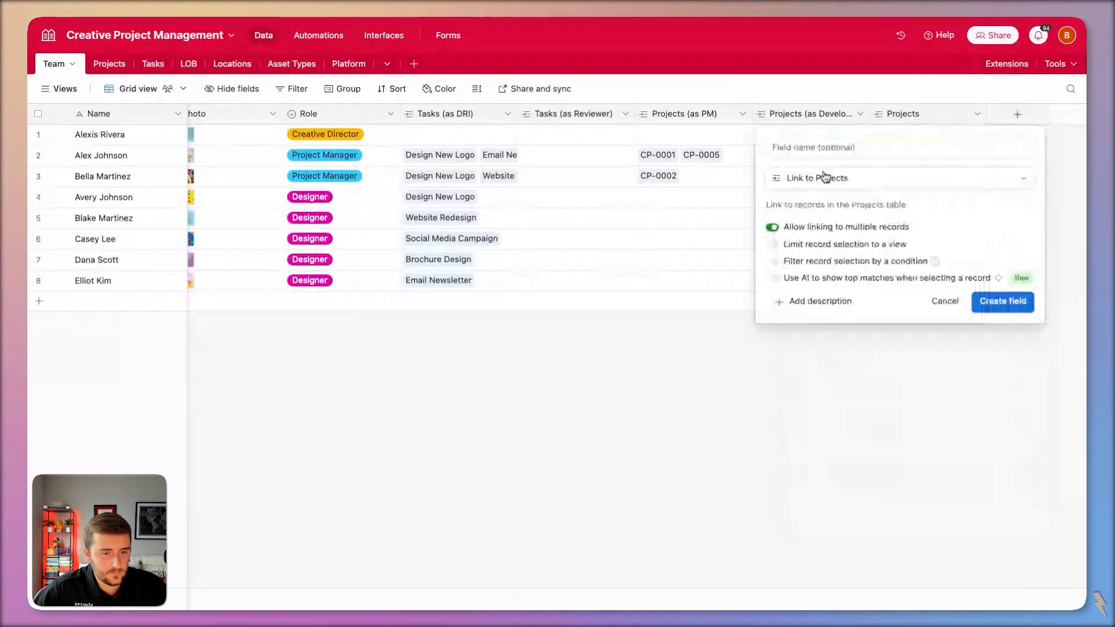
{"action": "left_click", "coordinate": [831, 176]}
{"action": "left_click", "coordinate": [840, 211]}
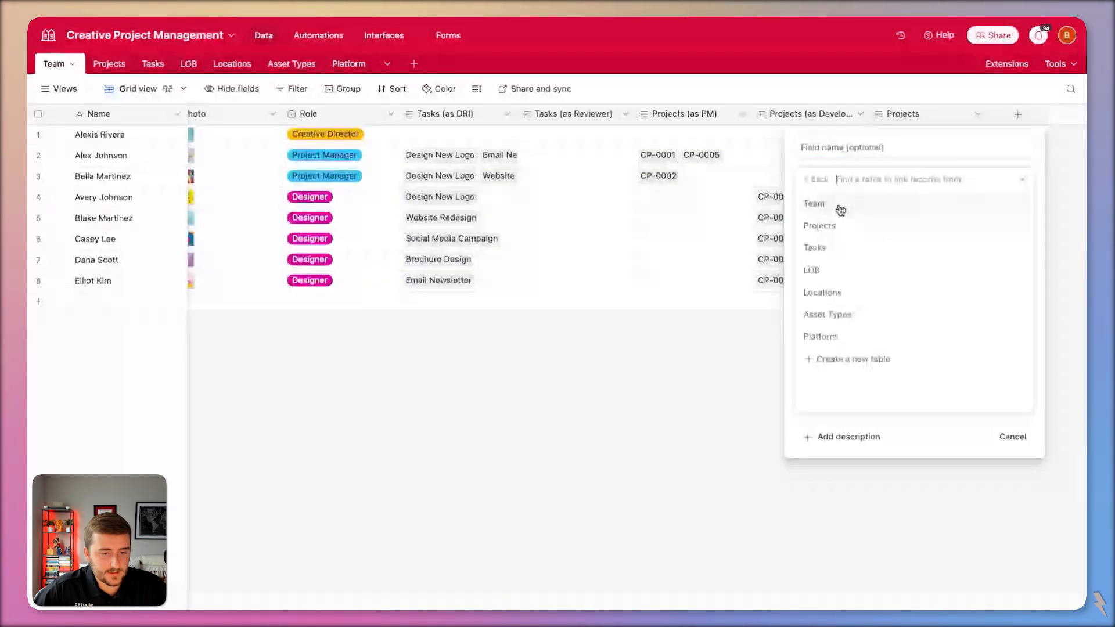
{"action": "left_click", "coordinate": [852, 321]}
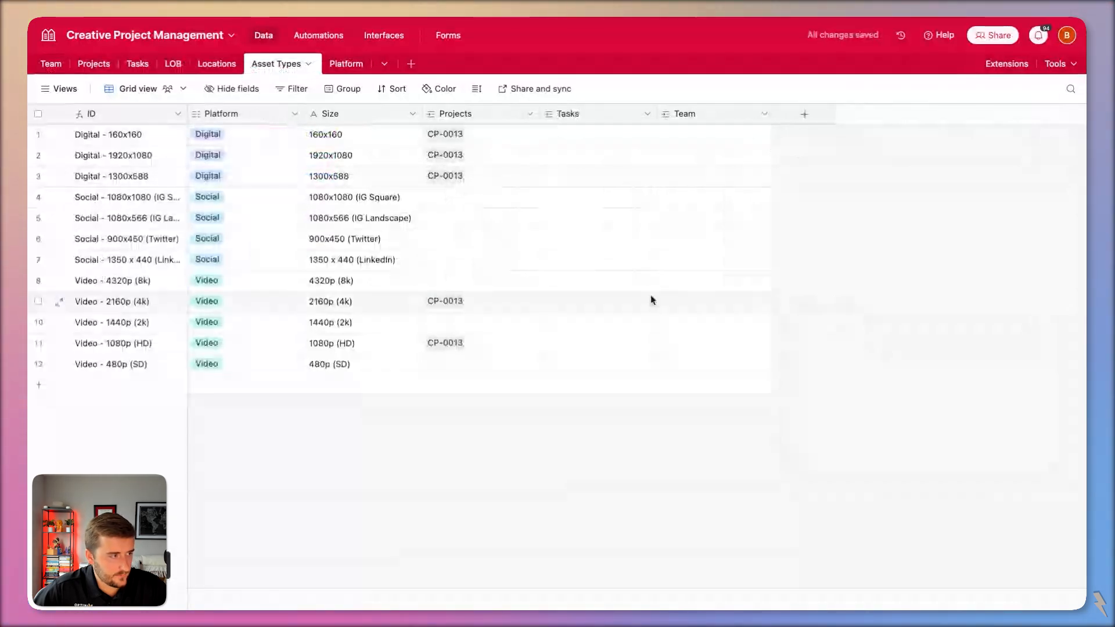
Browse the Team table's member records and their rows.
{"action": "left_click", "coordinate": [50, 65]}
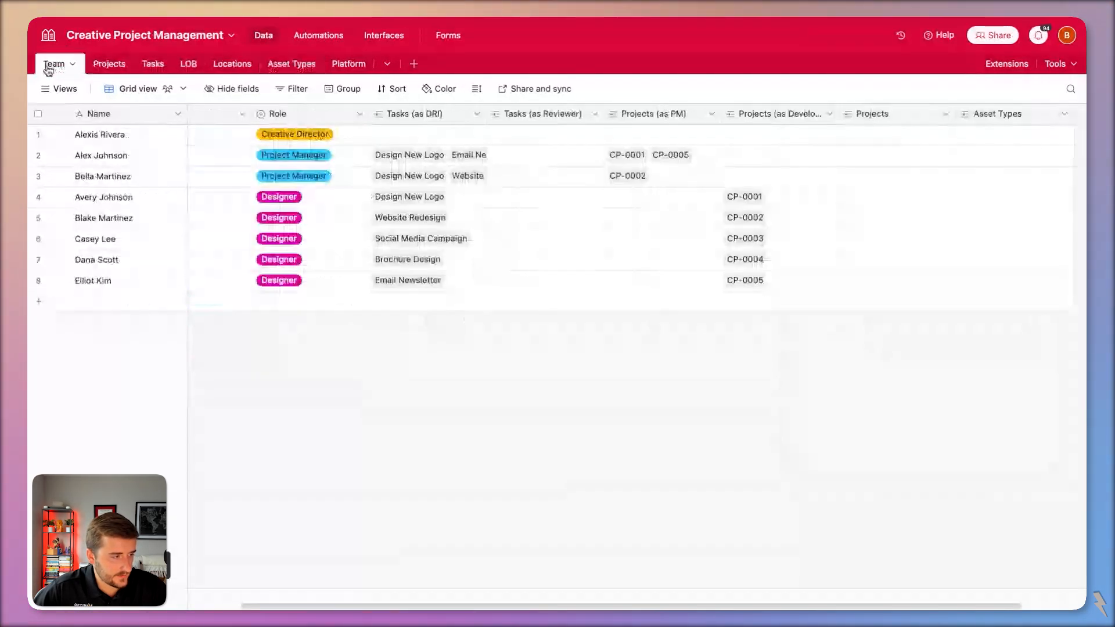
{"action": "left_click", "coordinate": [123, 198]}
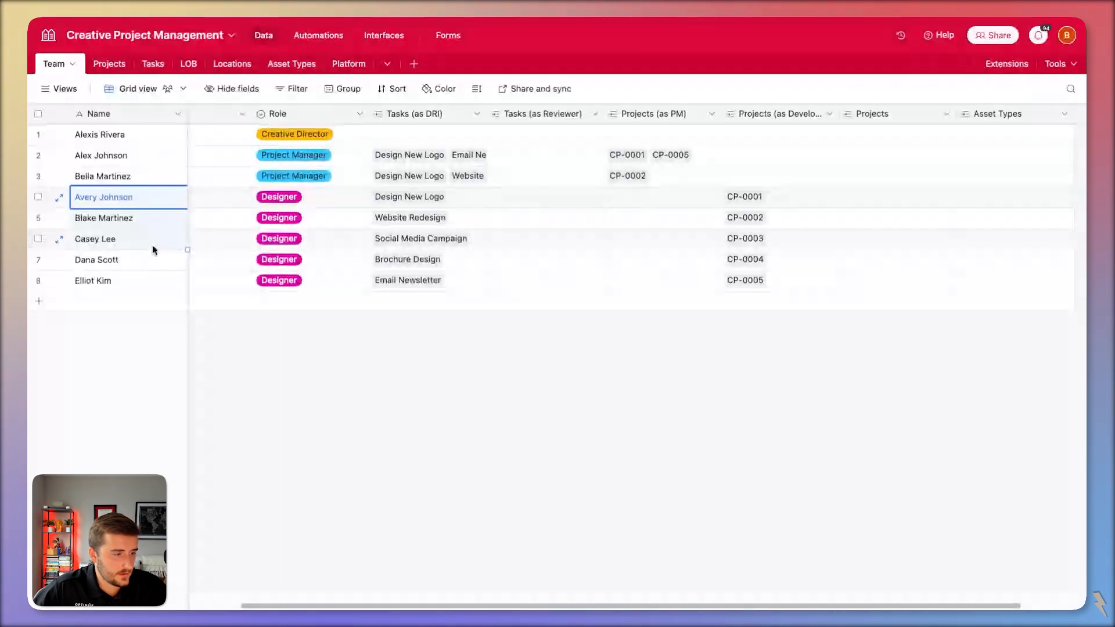
{"action": "scroll", "coordinate": [154, 249], "scroll_direction": "left", "scroll_amount": 5}
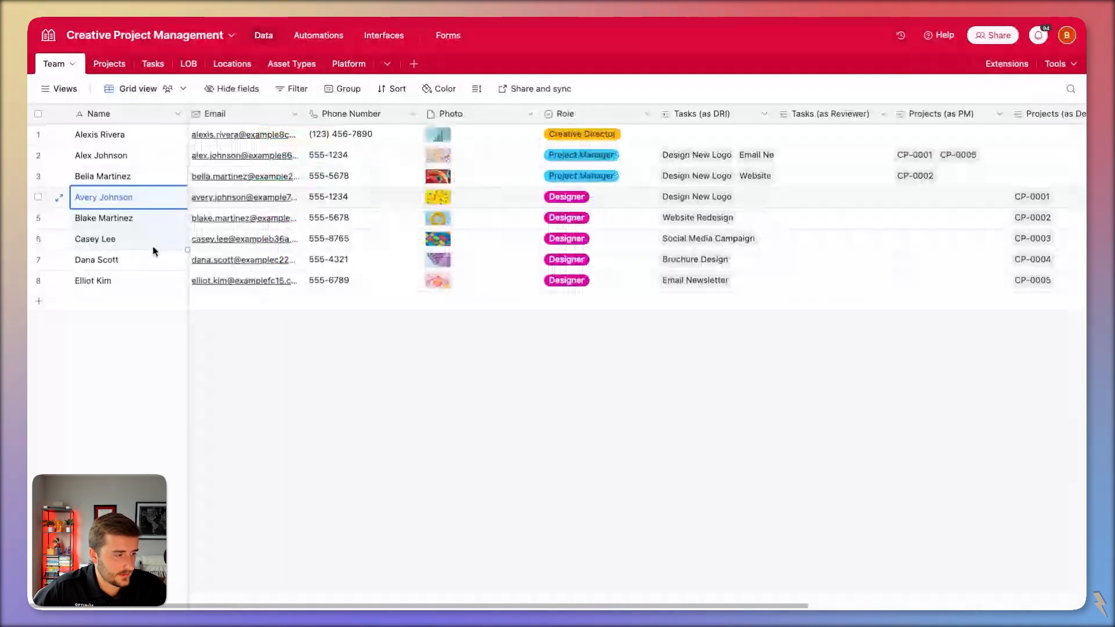
{"action": "left_click", "coordinate": [38, 260]}
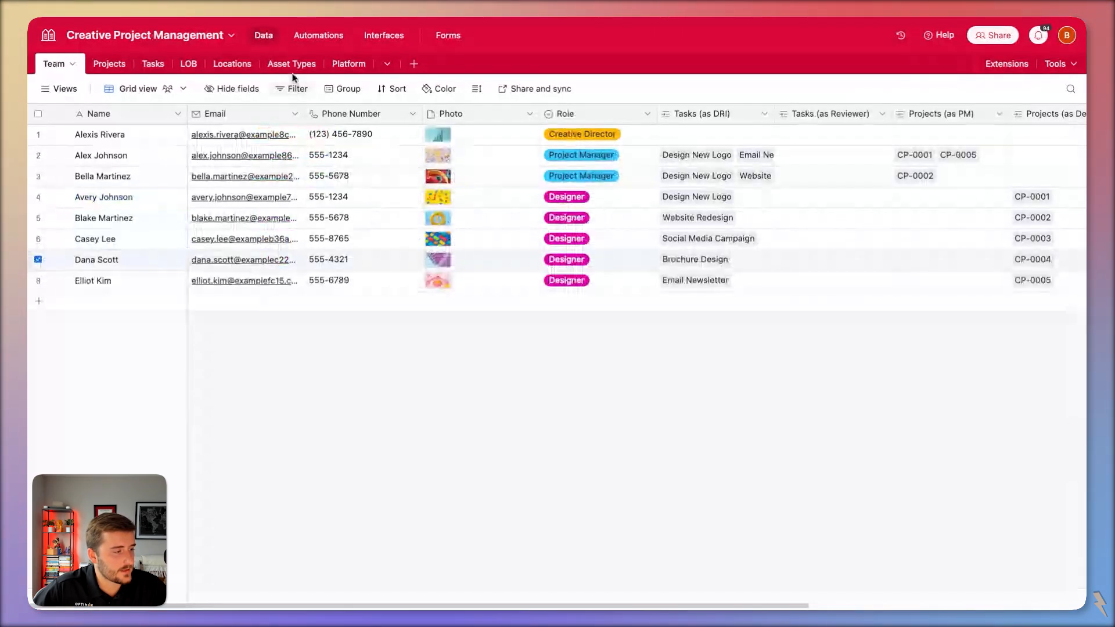
{"action": "left_click", "coordinate": [111, 200]}
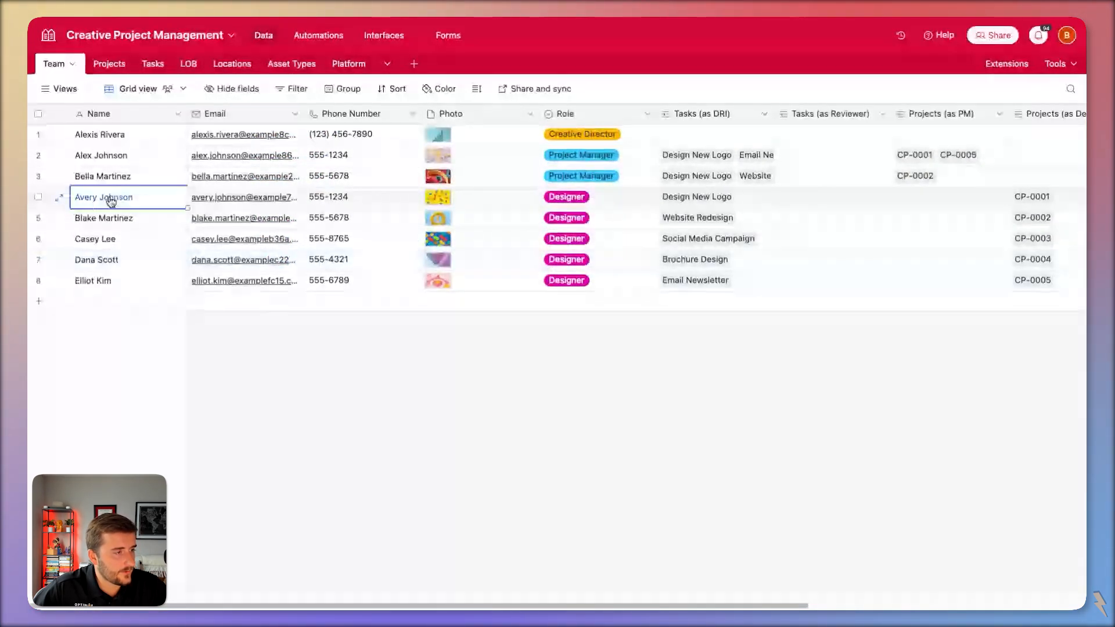
Paste three team members into the Asset Types Team column and fill down to row 12.
{"action": "left_click", "coordinate": [282, 64]}
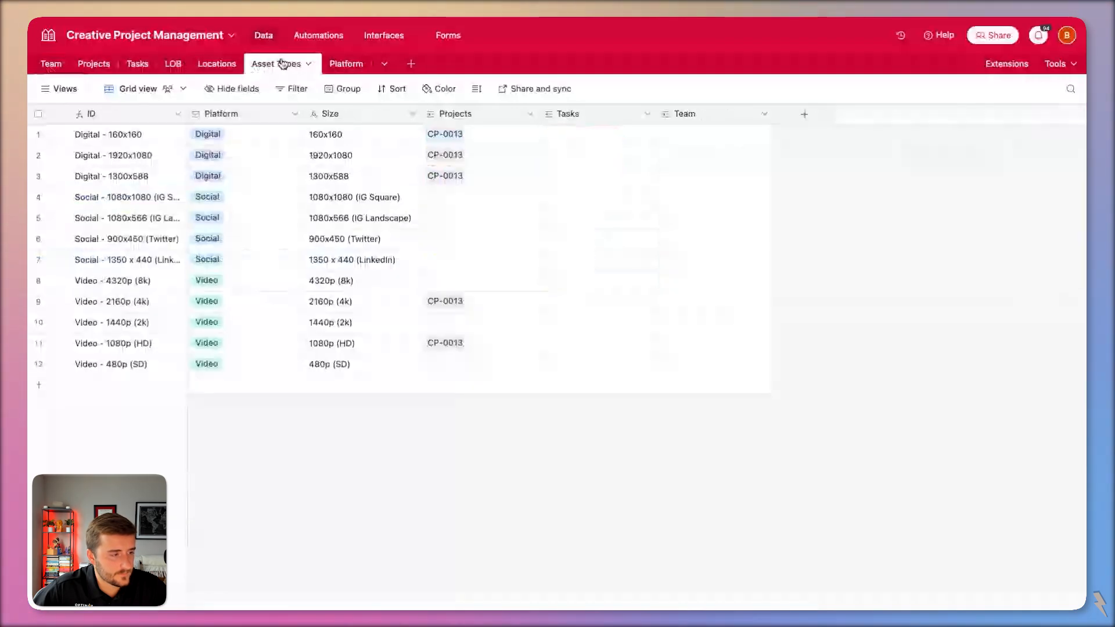
{"action": "left_click", "coordinate": [737, 134]}
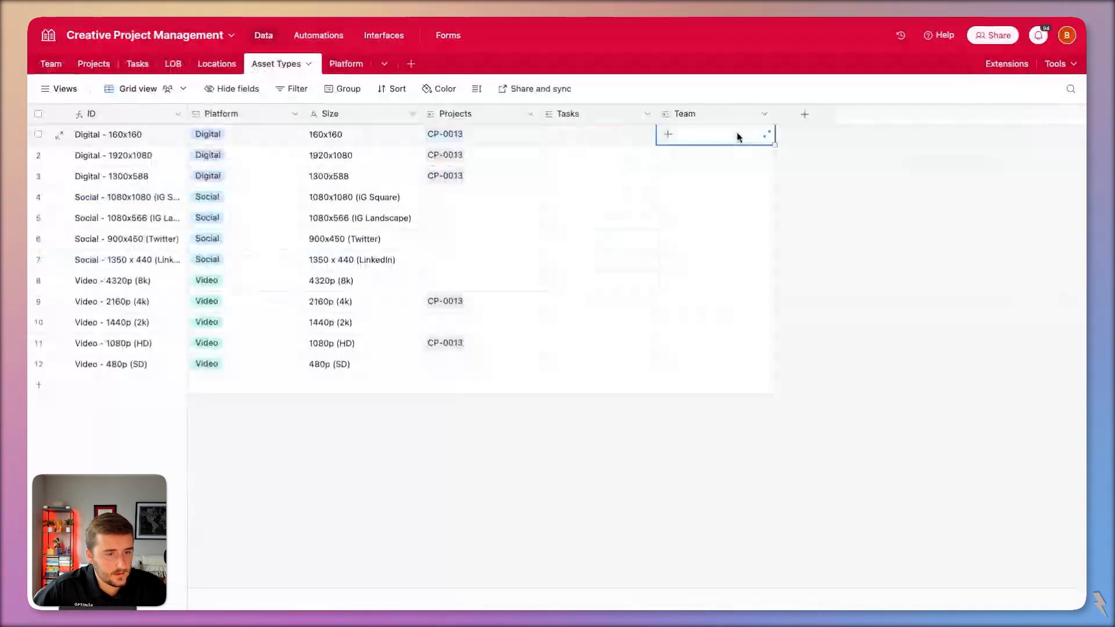
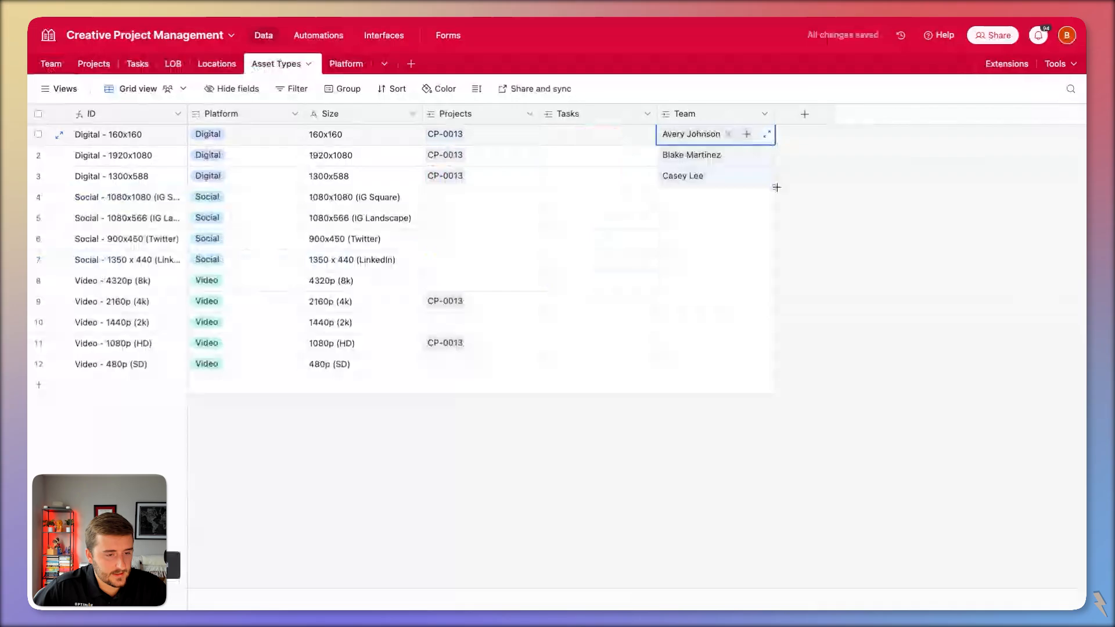
{"action": "left_click_drag", "start_coordinate": [776, 187], "coordinate": [774, 417]}
{"action": "left_click", "coordinate": [775, 417]}
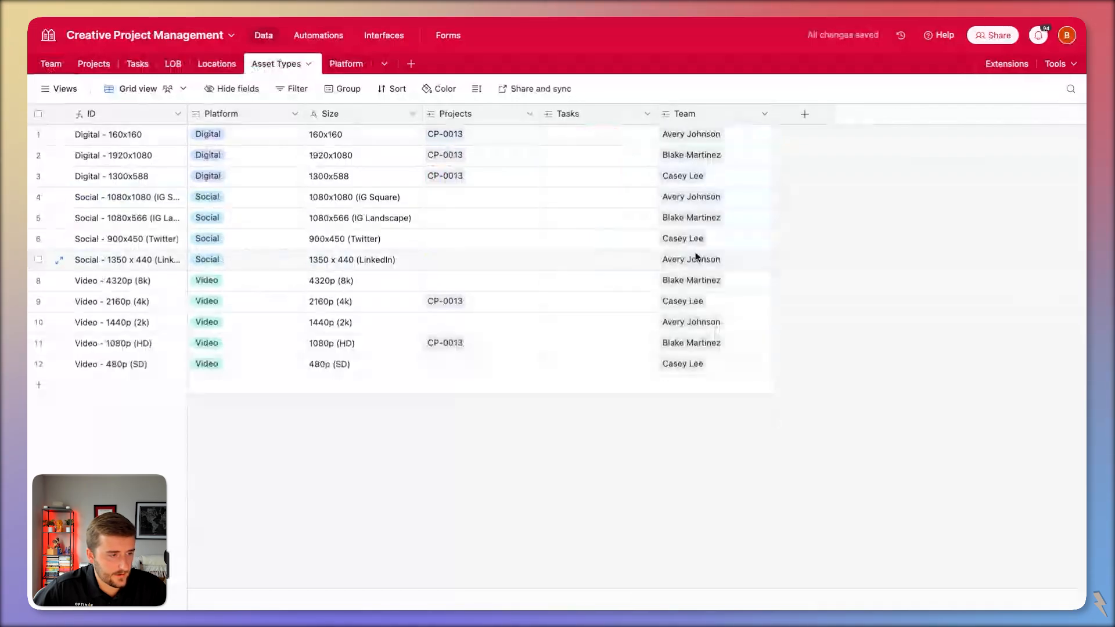
Copy the first member to rows 2-3 and alternate members across the Social rows.
{"action": "left_click", "coordinate": [697, 134]}
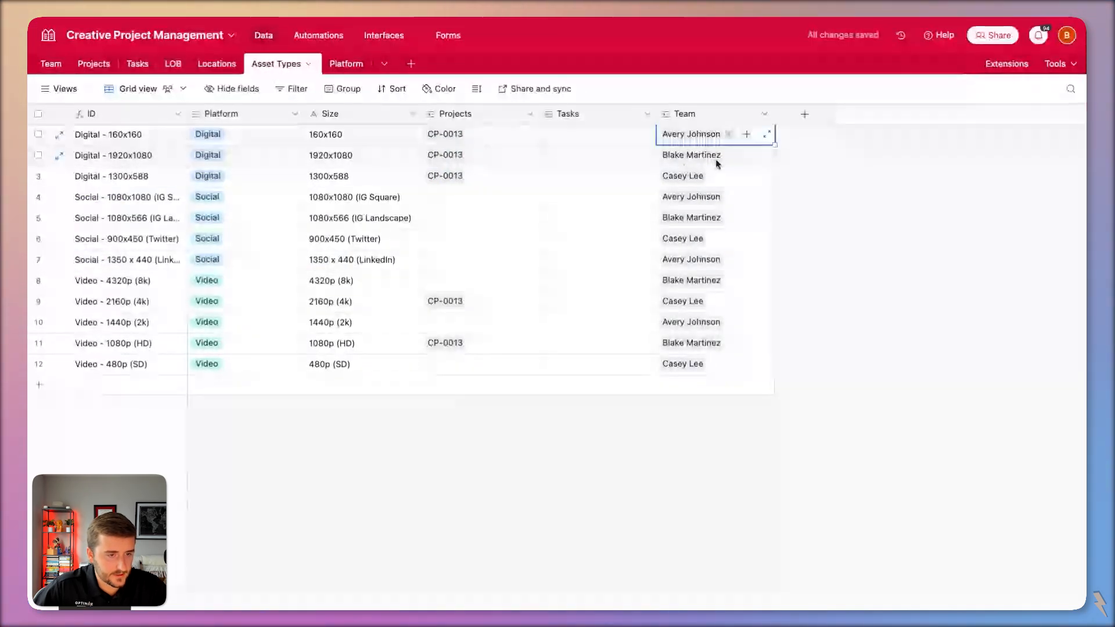
{"action": "left_click_drag", "start_coordinate": [774, 146], "coordinate": [761, 185]}
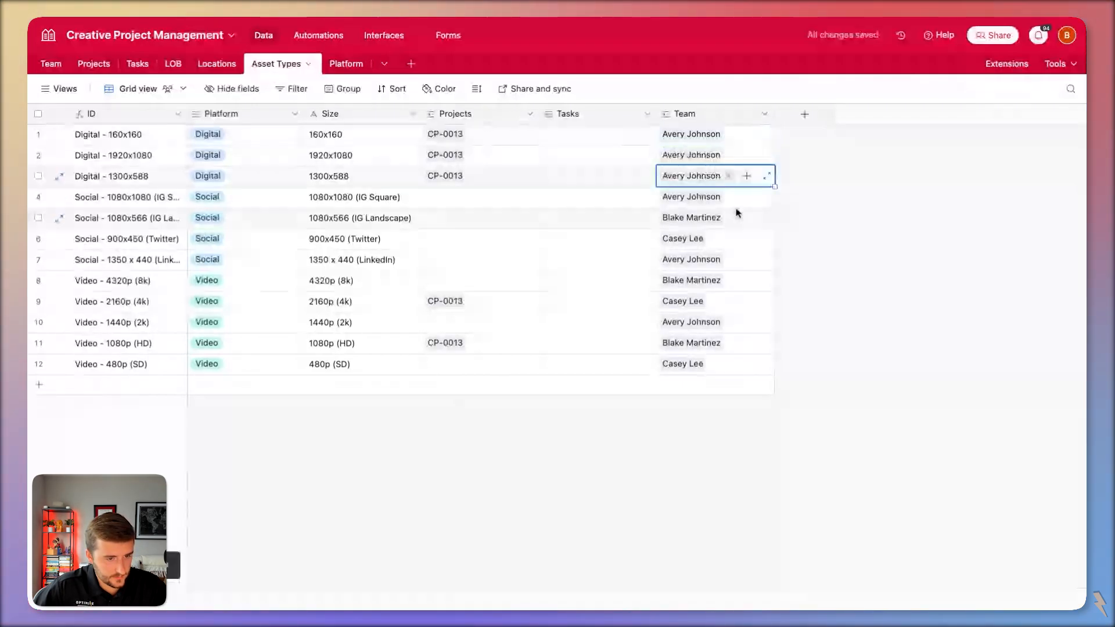
{"action": "key", "text": "Down"}
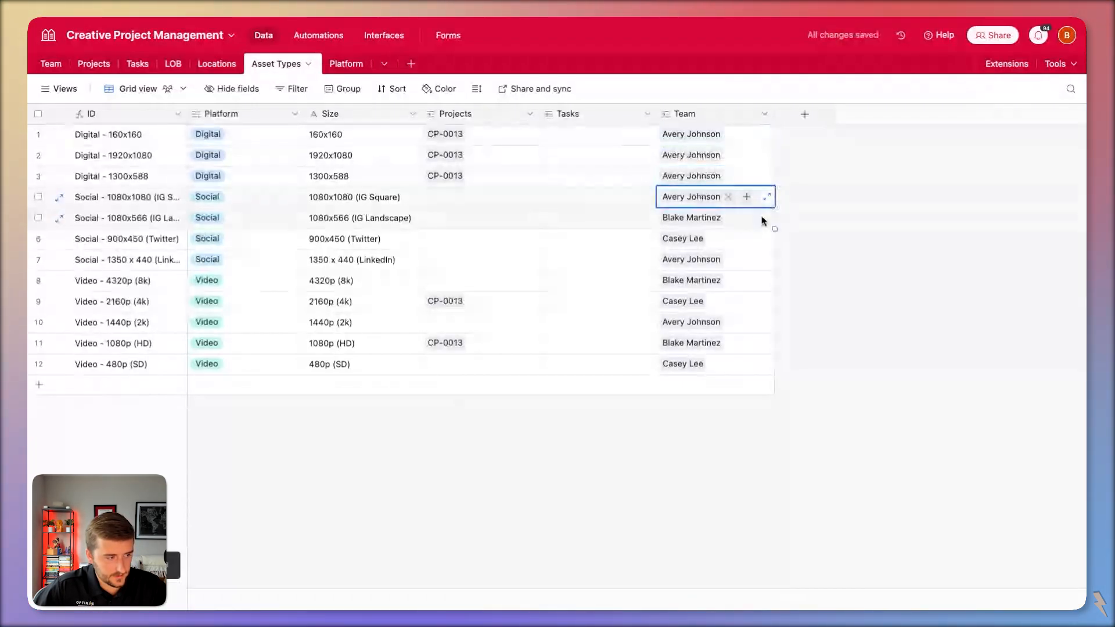
{"action": "left_click_drag", "start_coordinate": [774, 229], "coordinate": [776, 269]}
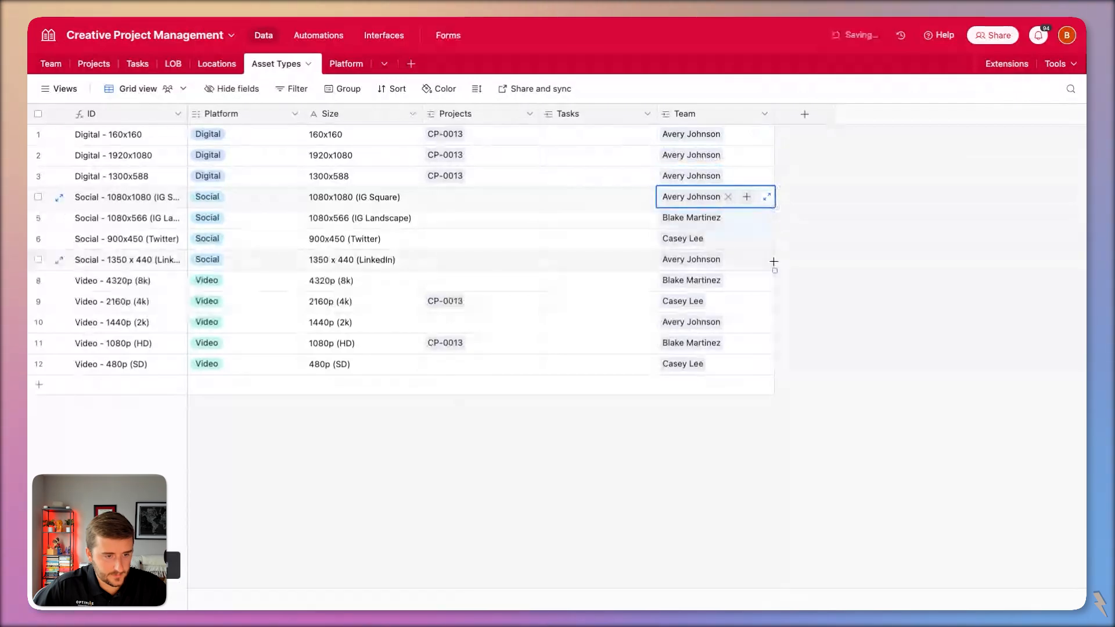
{"action": "left_click", "coordinate": [812, 270]}
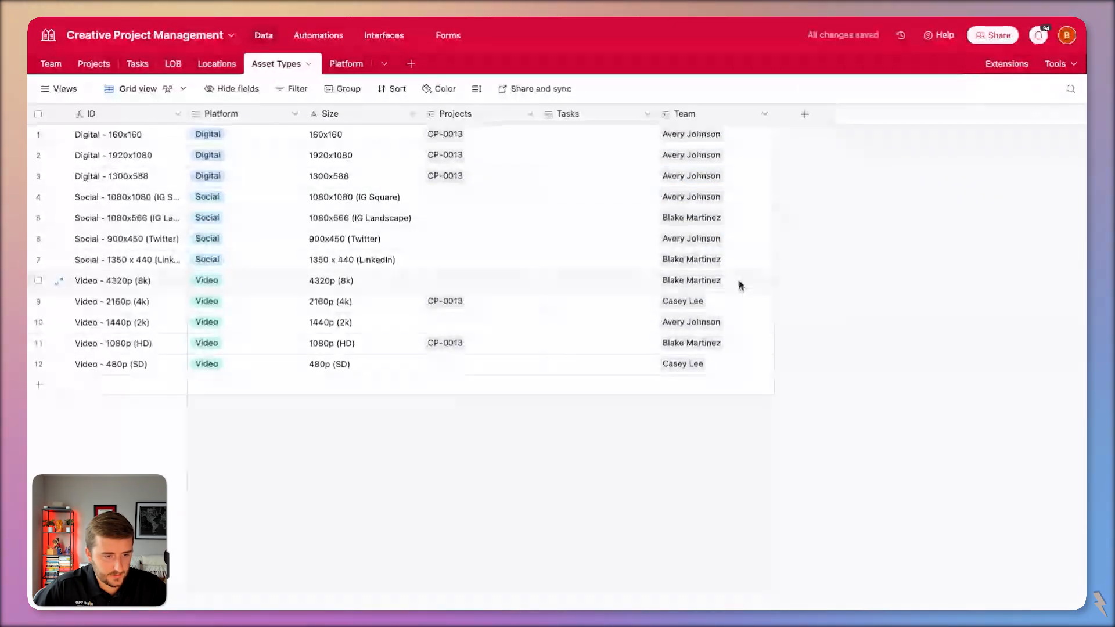
Assign row 9's Video designer to rows 8, 10 and 11.
{"action": "left_click", "coordinate": [736, 302]}
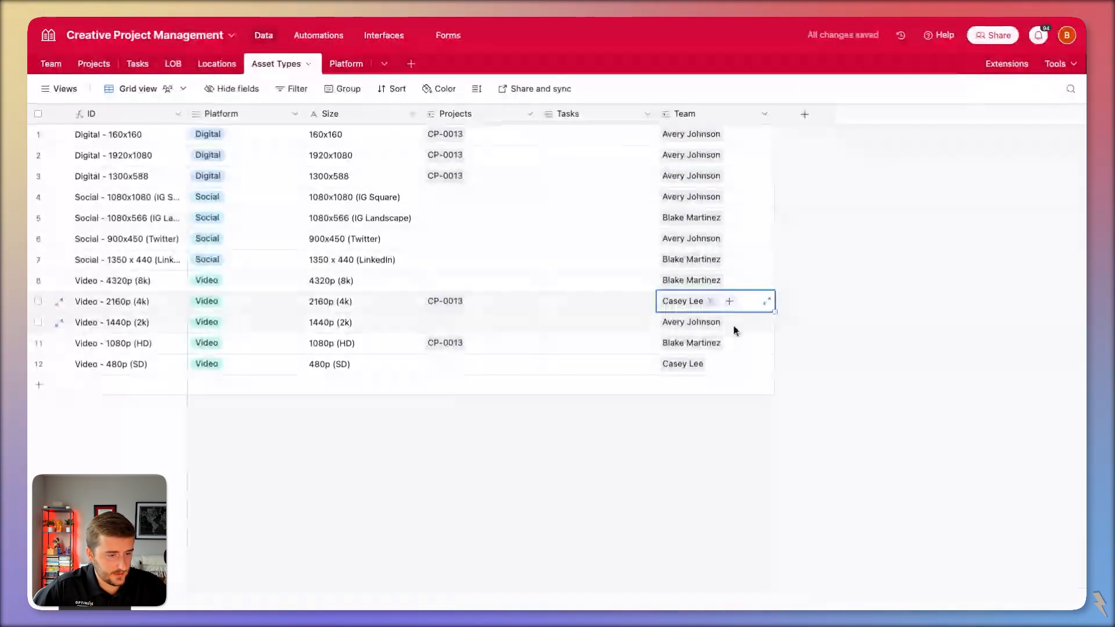
{"action": "left_click", "coordinate": [735, 330]}
{"action": "left_click", "coordinate": [734, 351]}
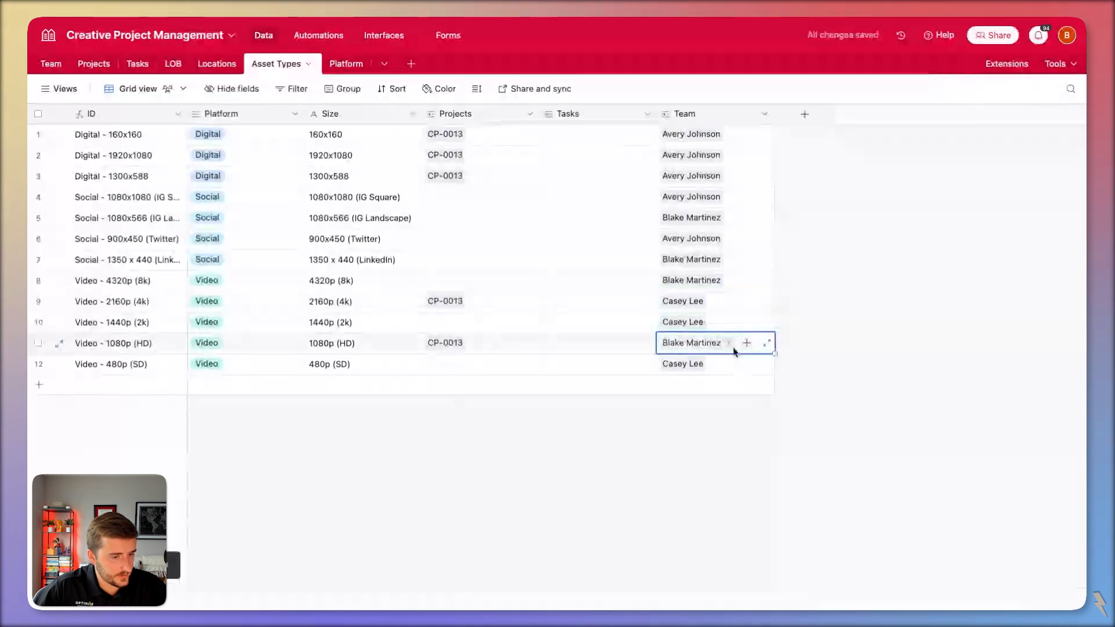
{"action": "left_click", "coordinate": [707, 282]}
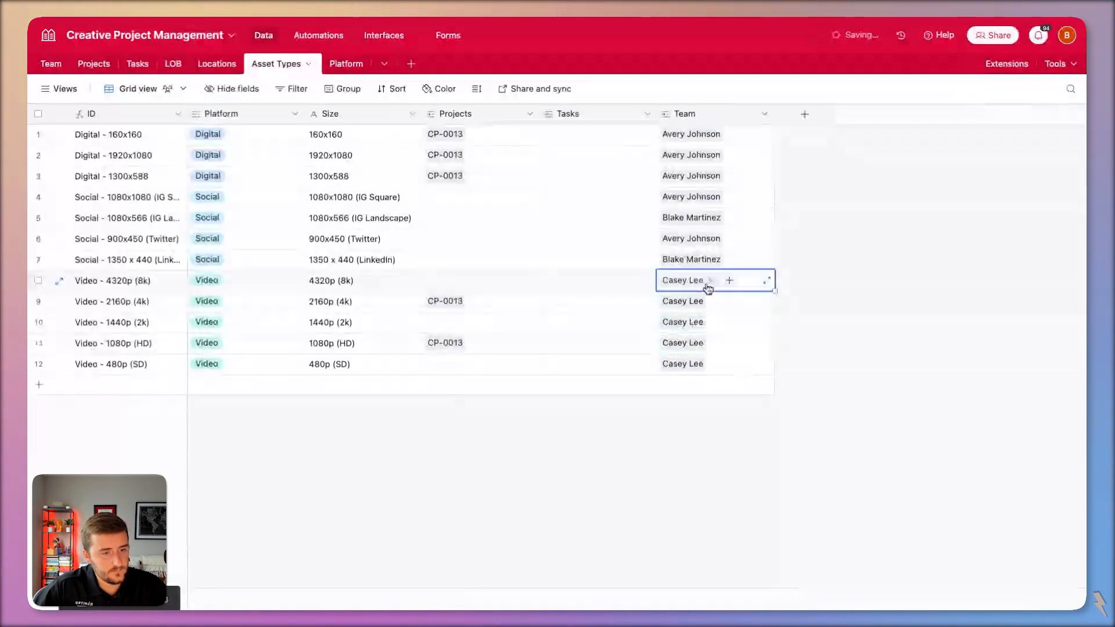
{"action": "left_click", "coordinate": [911, 320]}
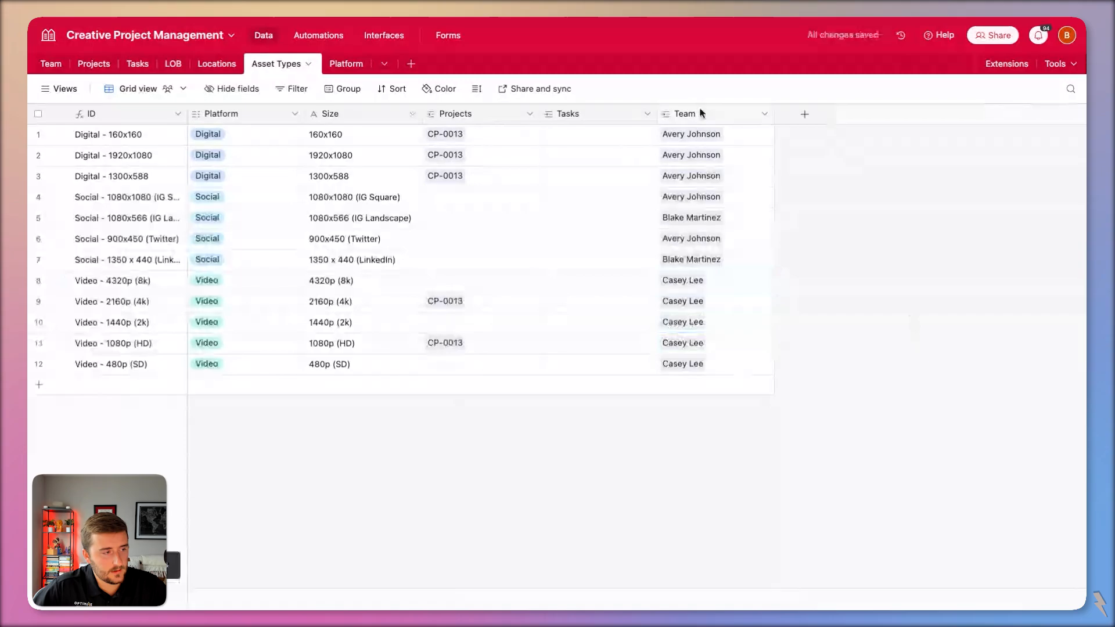
Group the asset type records by the Platform field.
{"action": "right_click", "coordinate": [241, 115]}
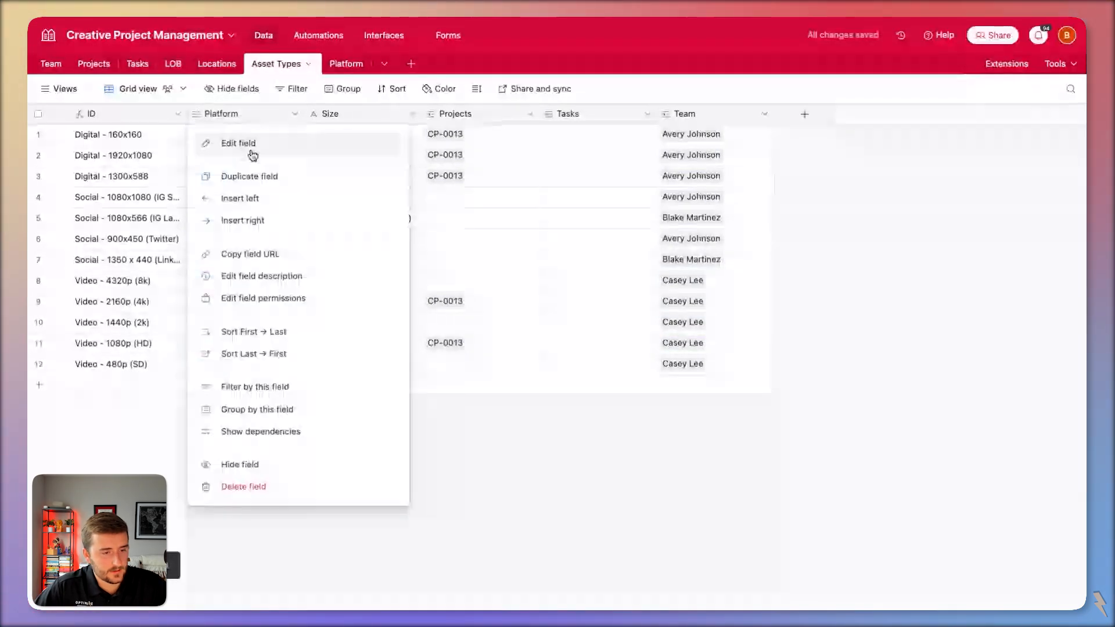
{"action": "left_click", "coordinate": [257, 409]}
{"action": "left_click", "coordinate": [873, 334]}
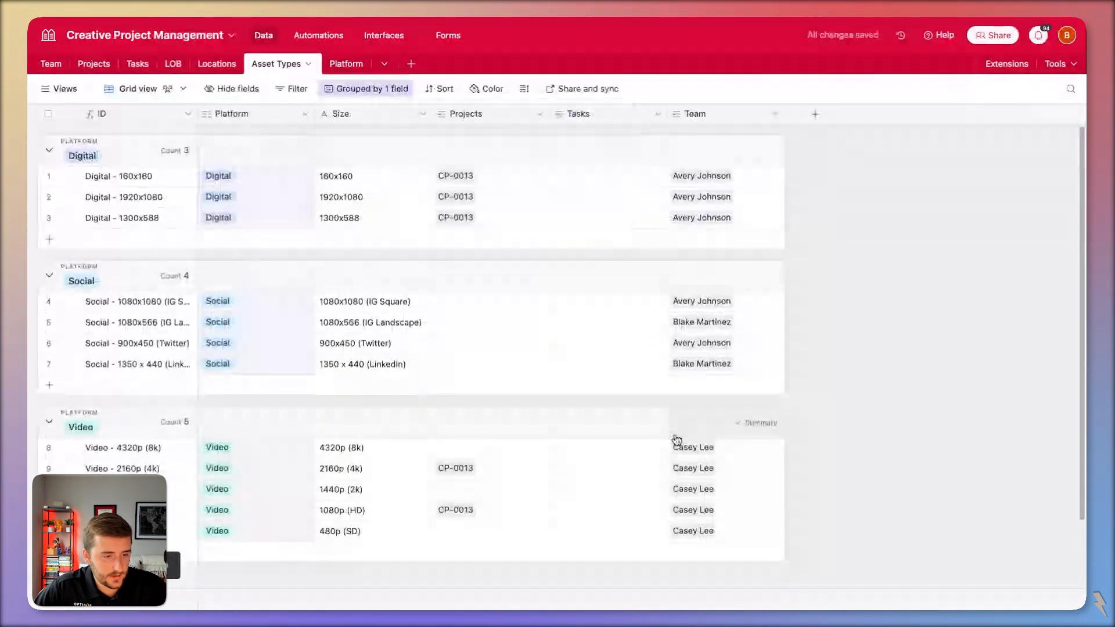
Add a second designer to the first Social row's Team and fill both designers down the Social rows.
{"action": "left_click", "coordinate": [704, 307]}
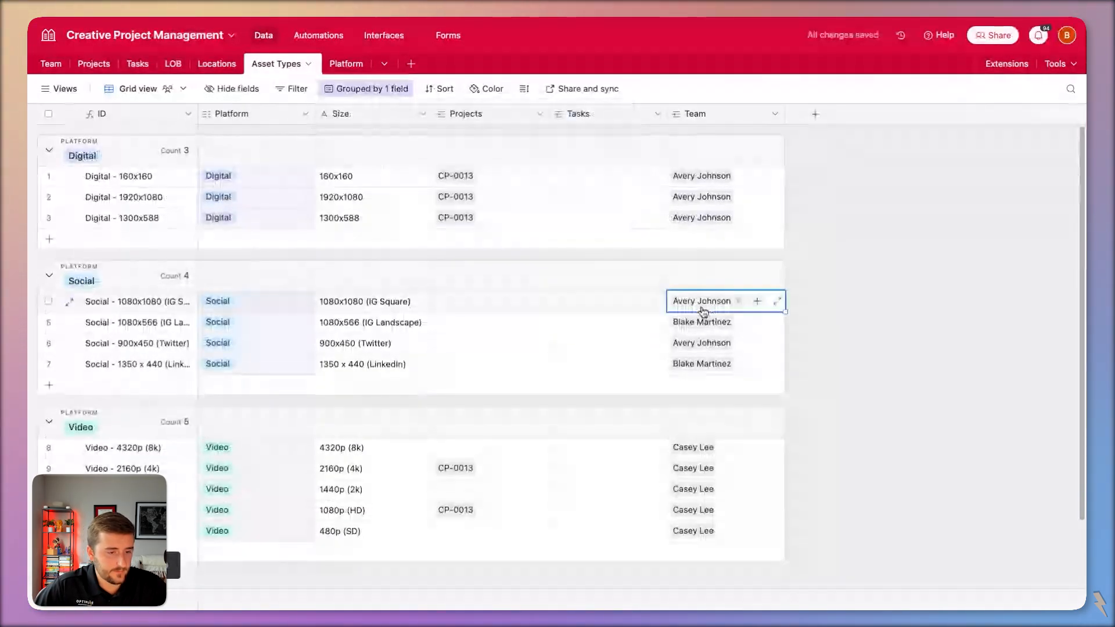
{"action": "left_click", "coordinate": [765, 324]}
{"action": "left_click", "coordinate": [755, 305]}
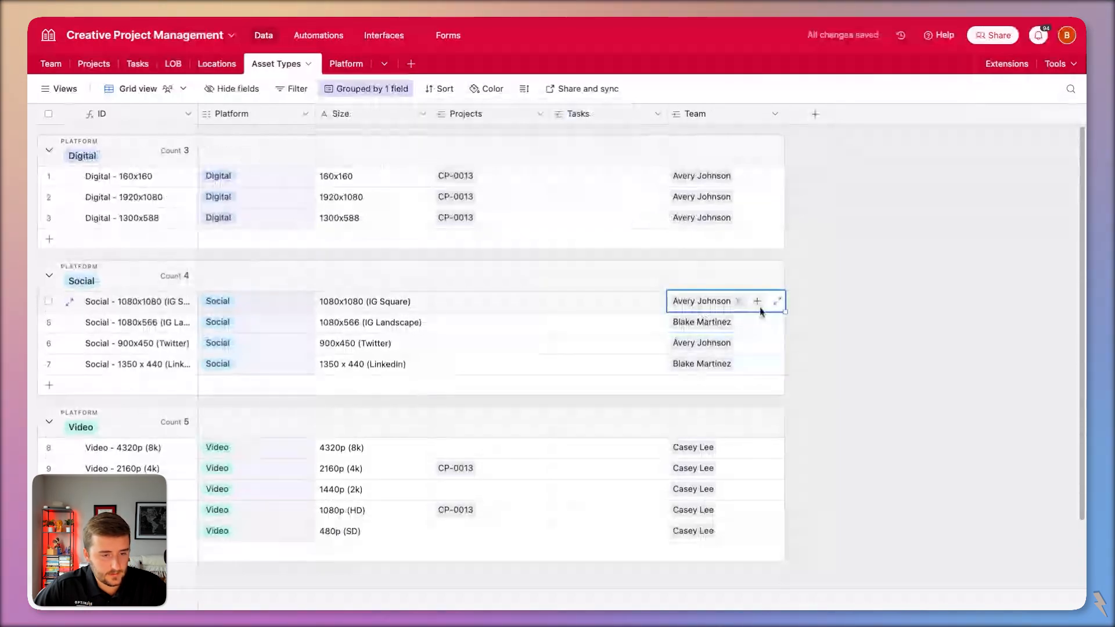
{"action": "left_click", "coordinate": [763, 321]}
{"action": "left_click", "coordinate": [761, 303]}
{"action": "left_click", "coordinate": [760, 303]}
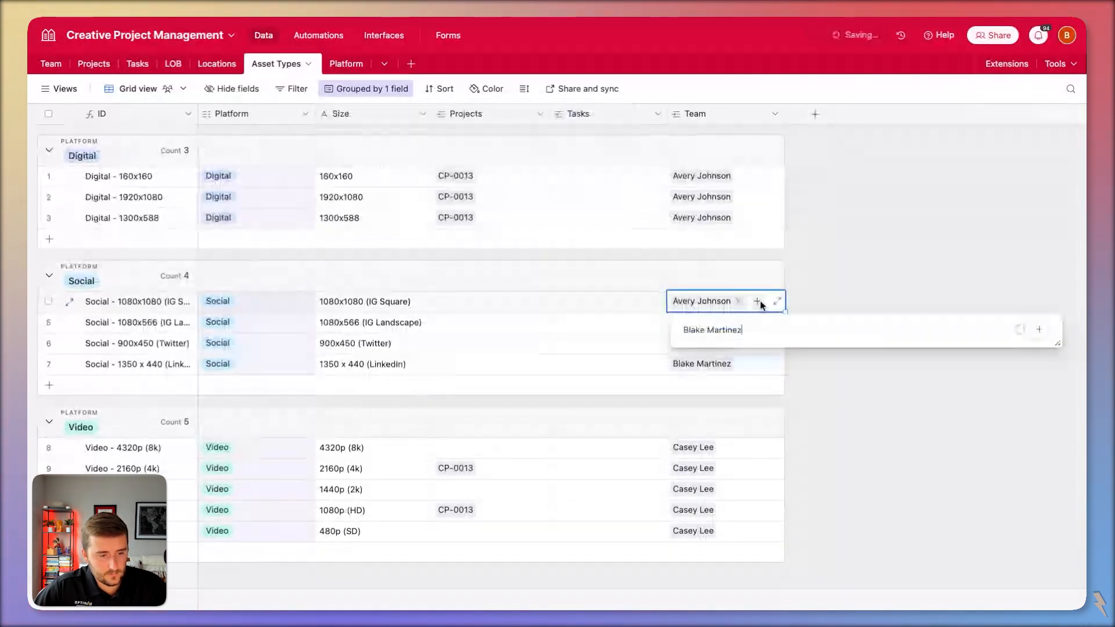
{"action": "left_click", "coordinate": [796, 373]}
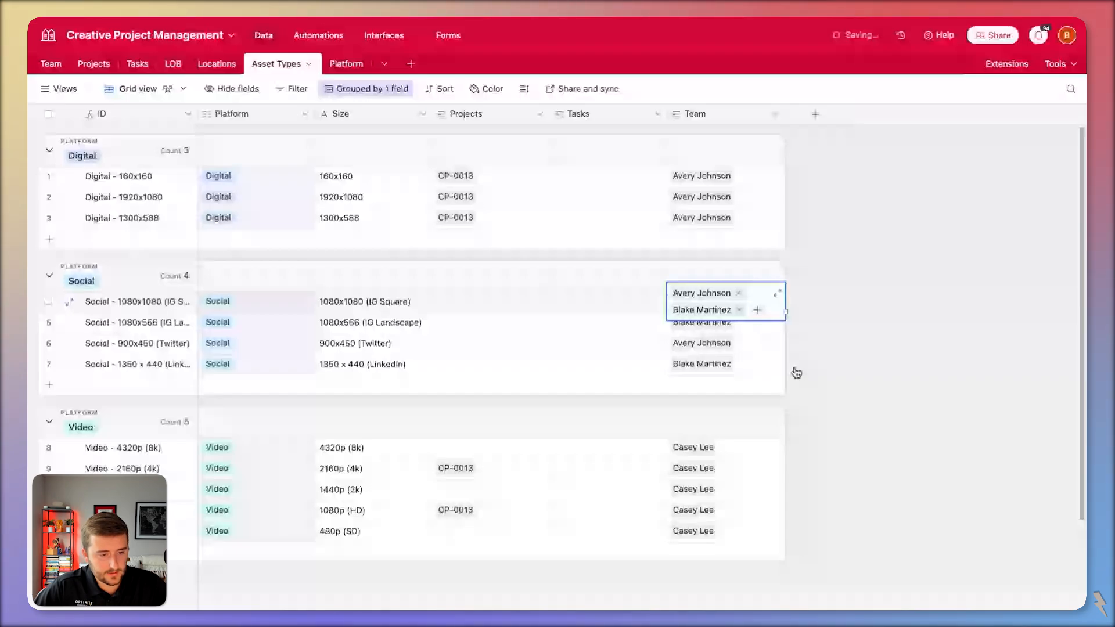
{"action": "left_click_drag", "start_coordinate": [775, 374], "coordinate": [778, 376]}
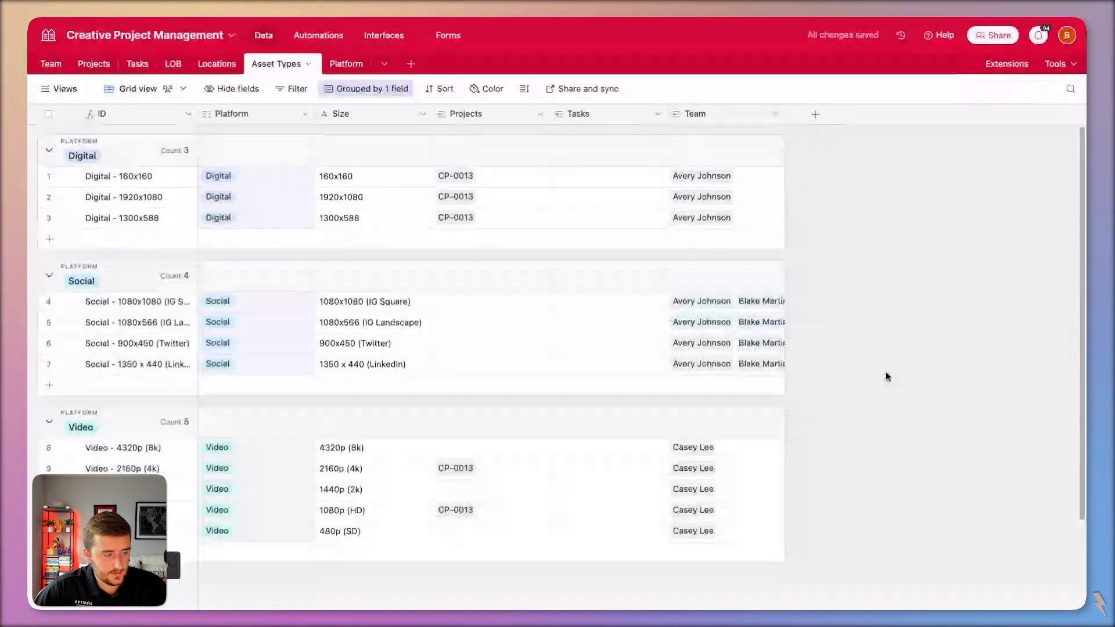
Add a second designer to the first Video row (row 8) and copy both down to rows 9 and 10.
{"action": "left_click", "coordinate": [738, 456]}
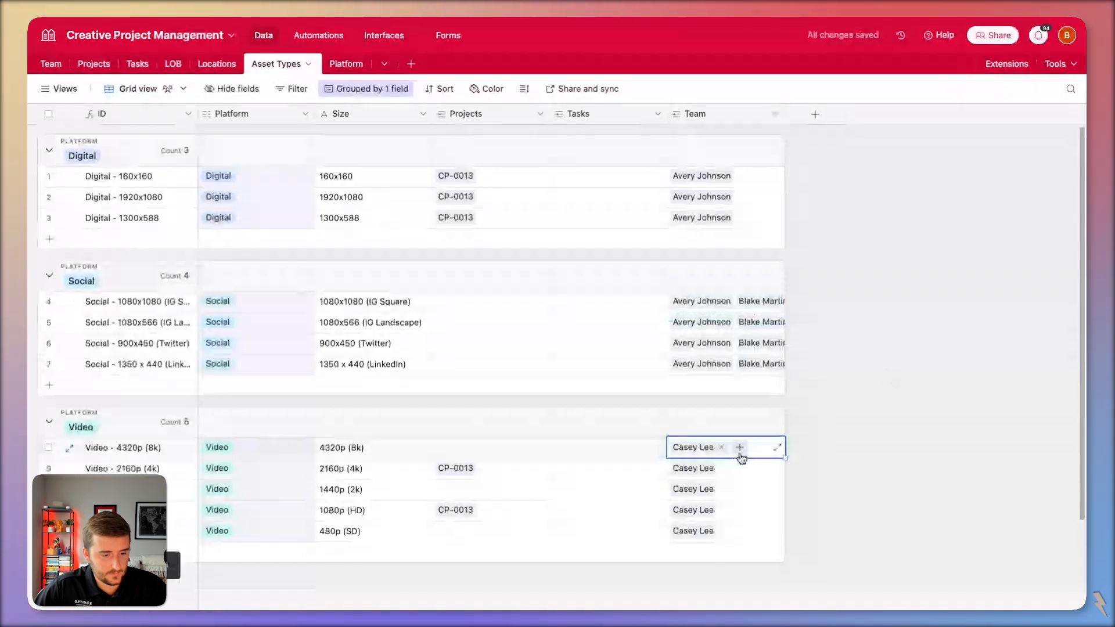
{"action": "left_click", "coordinate": [738, 450]}
{"action": "left_click", "coordinate": [736, 330]}
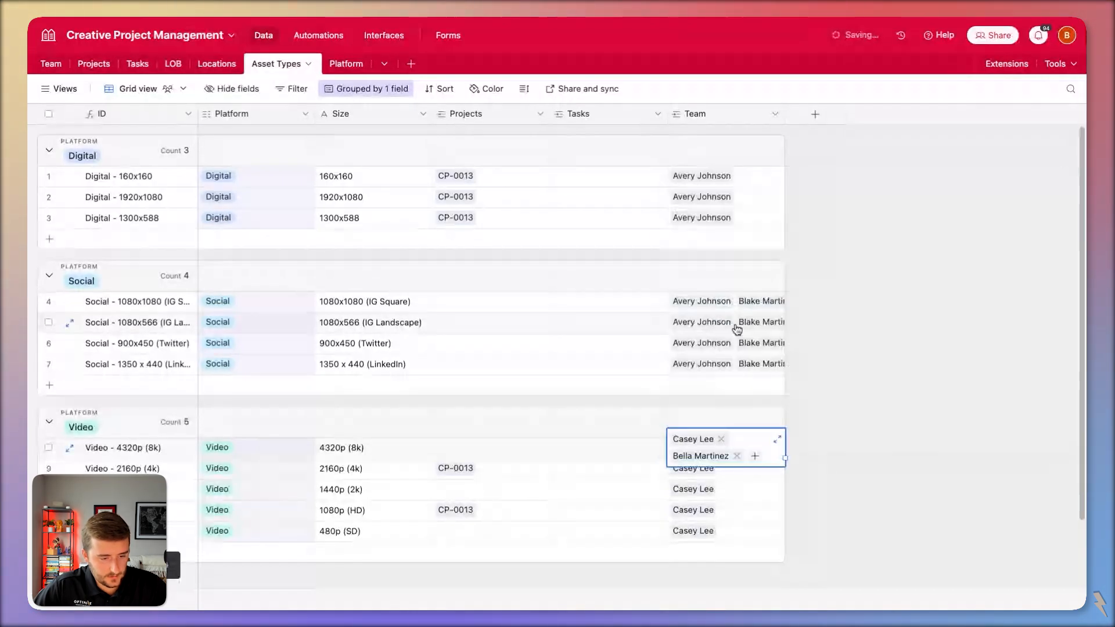
{"action": "left_click_drag", "start_coordinate": [785, 458], "coordinate": [796, 488]}
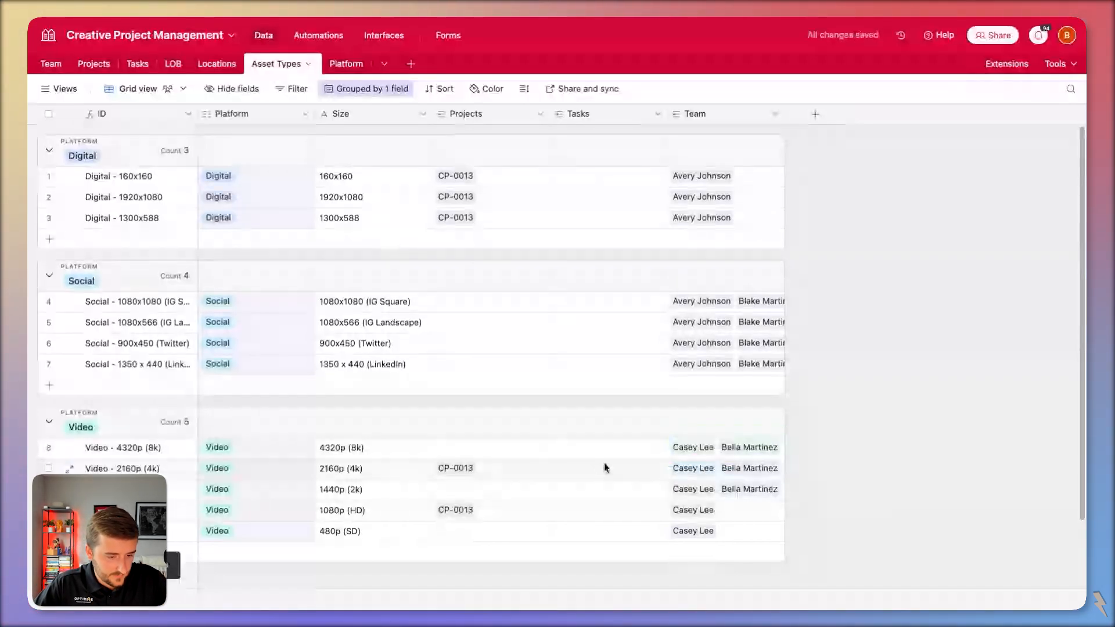
Extend the two designers to the later Video rows and remove the extra designer from row 9.
{"action": "left_click", "coordinate": [748, 456]}
{"action": "left_click", "coordinate": [751, 492]}
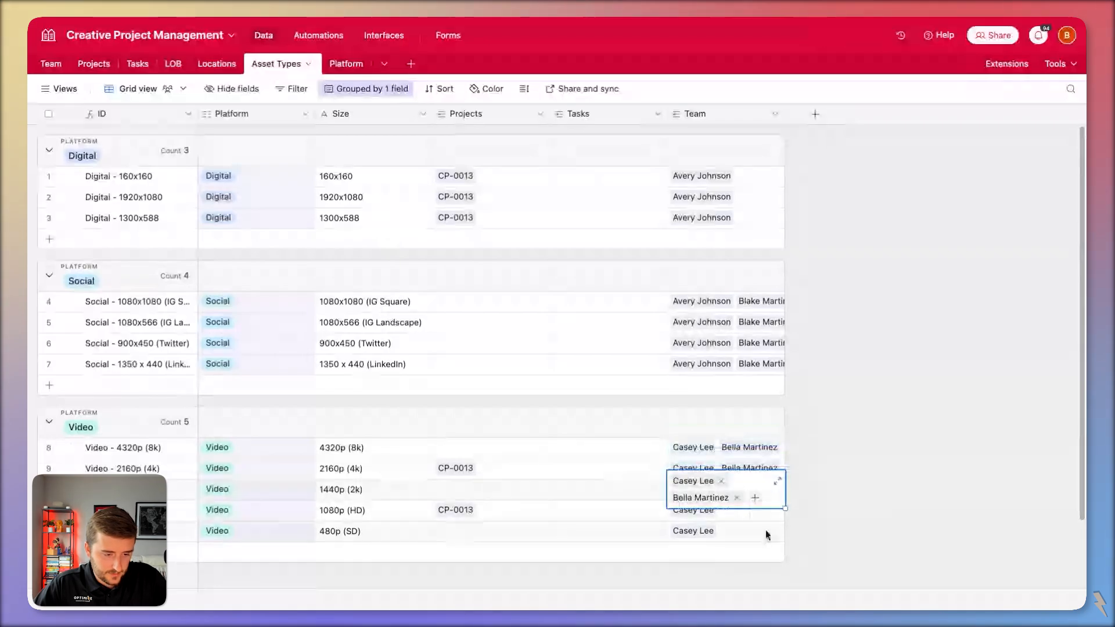
{"action": "left_click", "coordinate": [737, 455]}
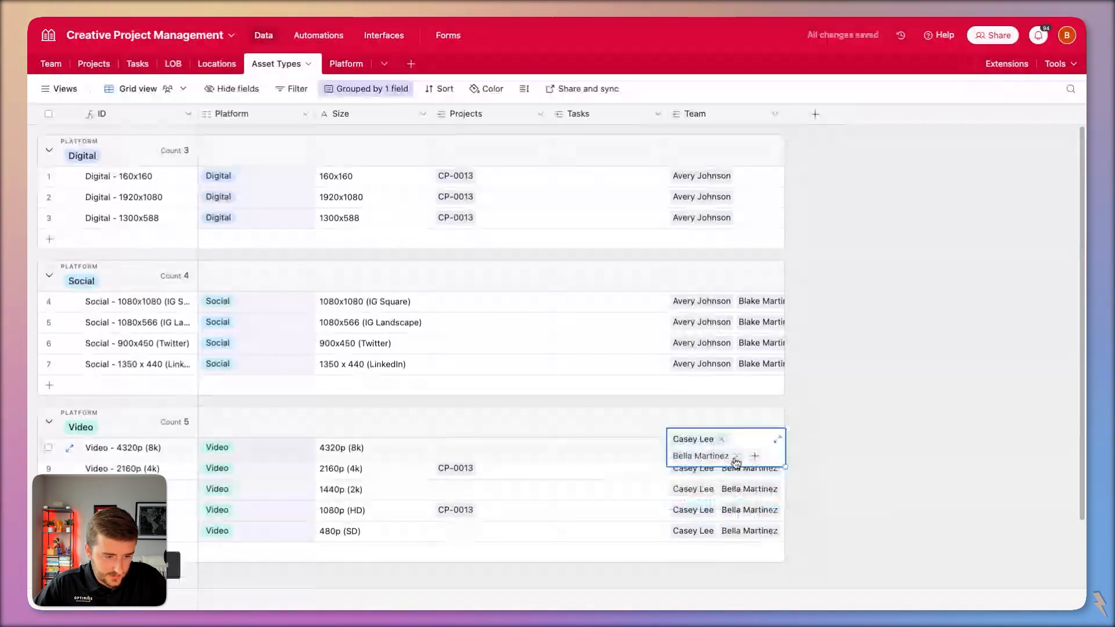
{"action": "left_click", "coordinate": [752, 490]}
{"action": "left_click", "coordinate": [742, 467]}
{"action": "left_click", "coordinate": [736, 477]}
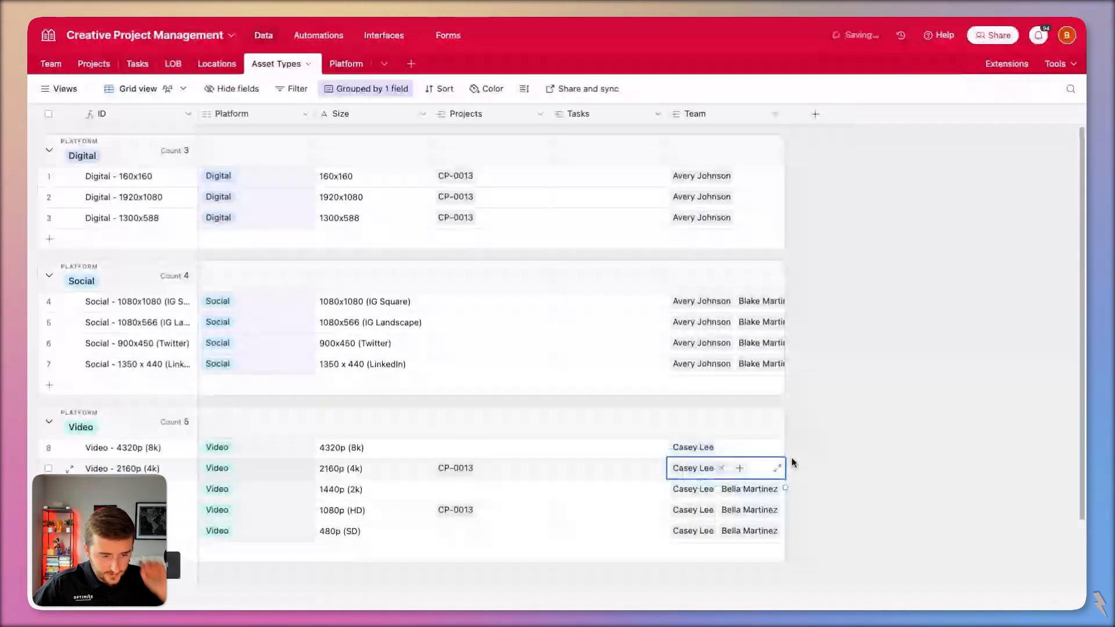
{"action": "left_click", "coordinate": [793, 462]}
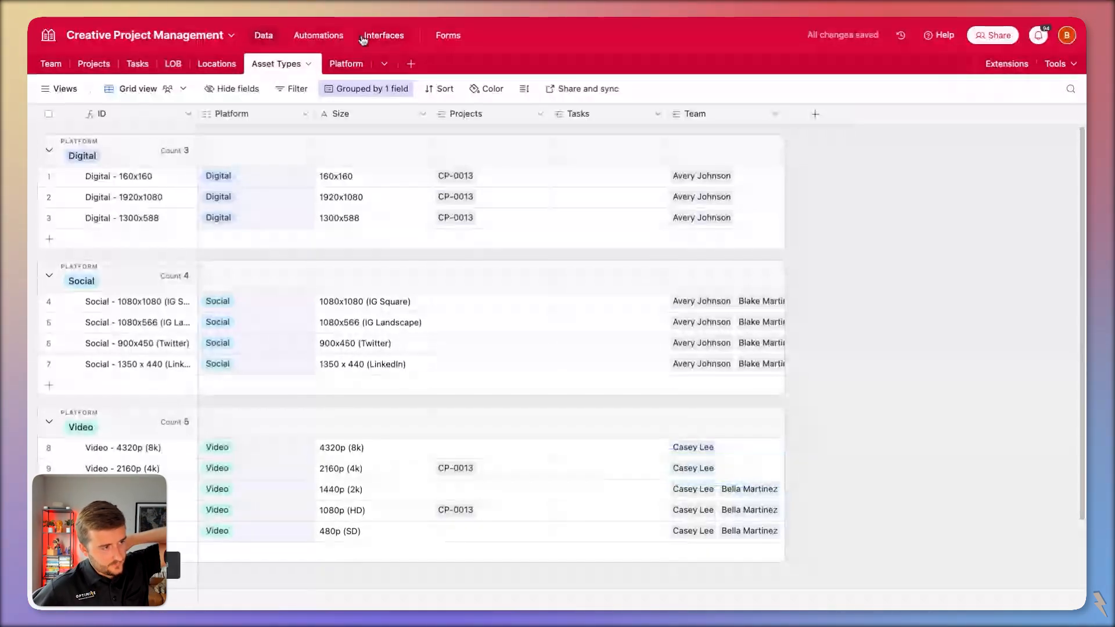
{"action": "left_click", "coordinate": [319, 36]}
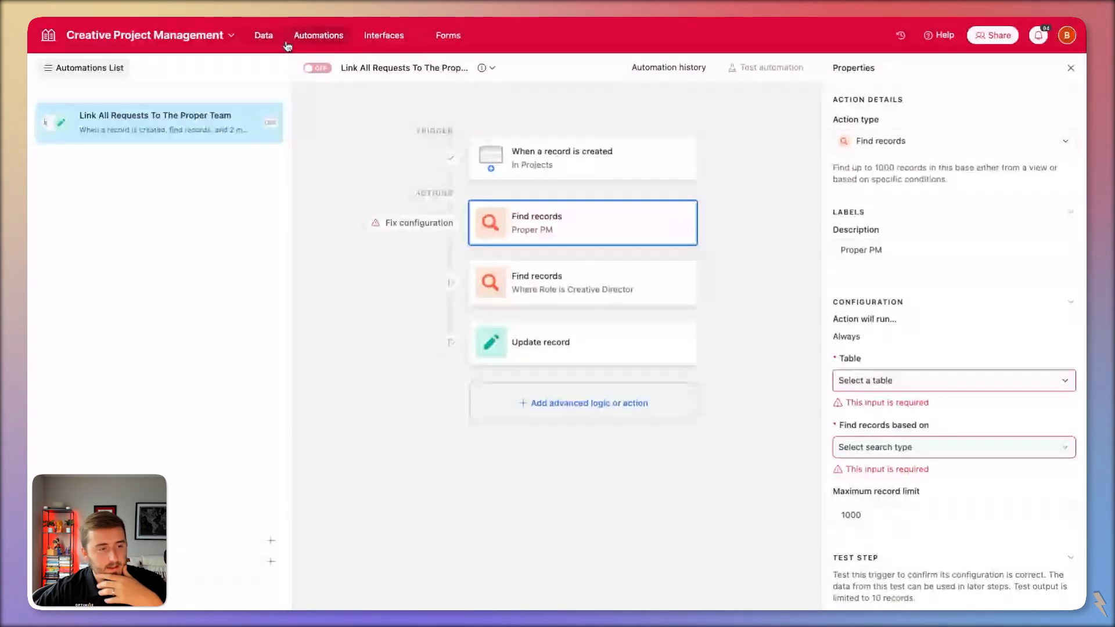
{"action": "left_click", "coordinate": [583, 149]}
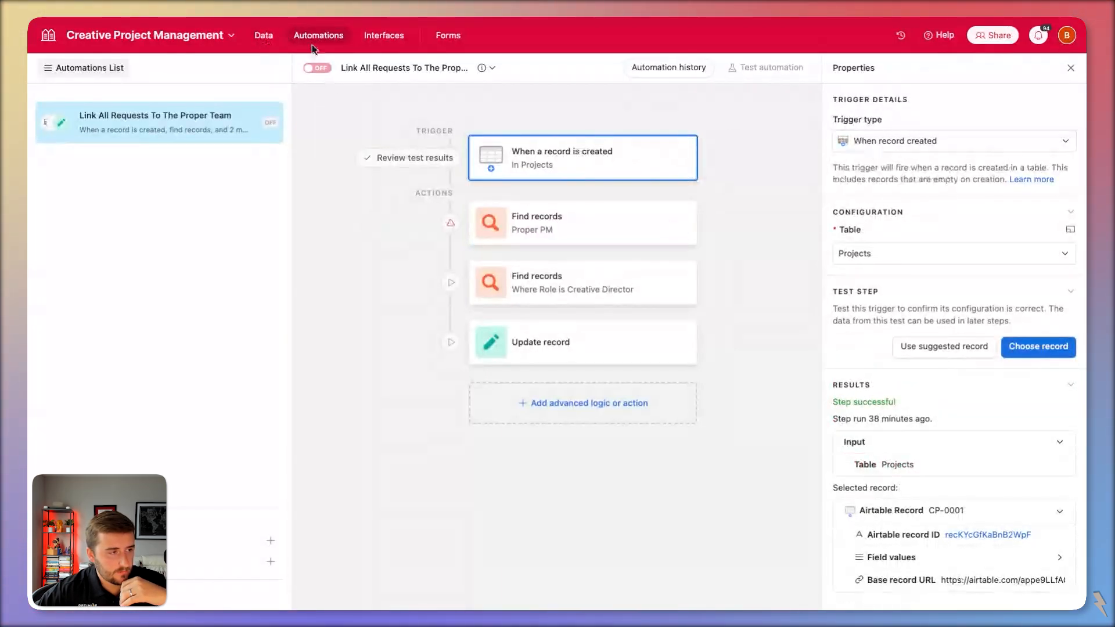
{"action": "left_click", "coordinate": [263, 36]}
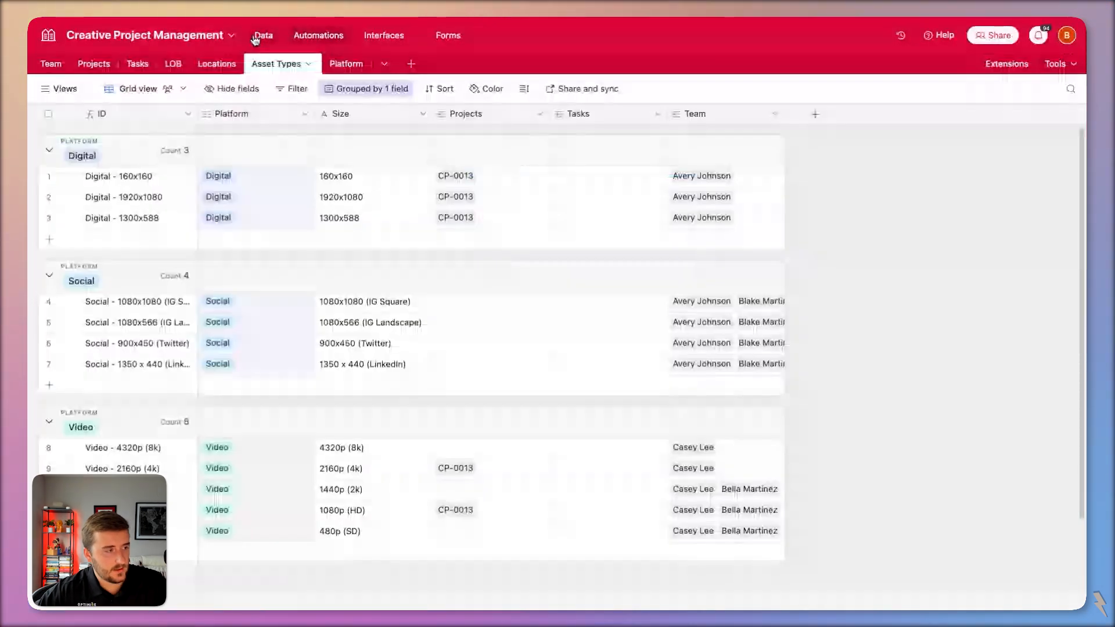
In the Projects table, start a new Checkbox field, then cancel it so no column is added.
{"action": "left_click", "coordinate": [102, 65]}
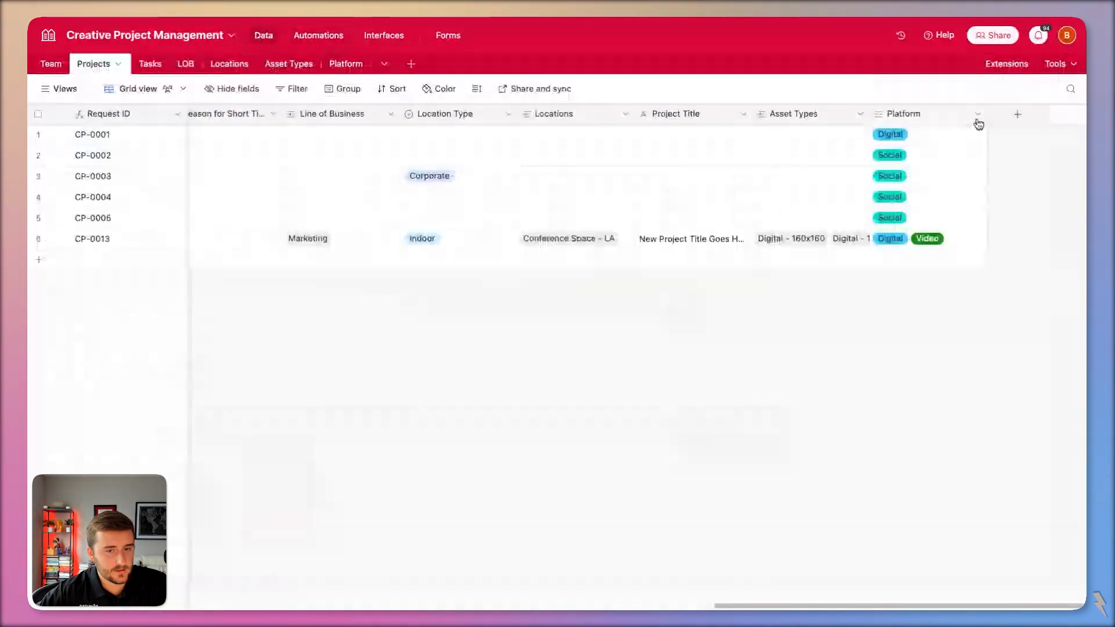
{"action": "left_click", "coordinate": [1017, 114]}
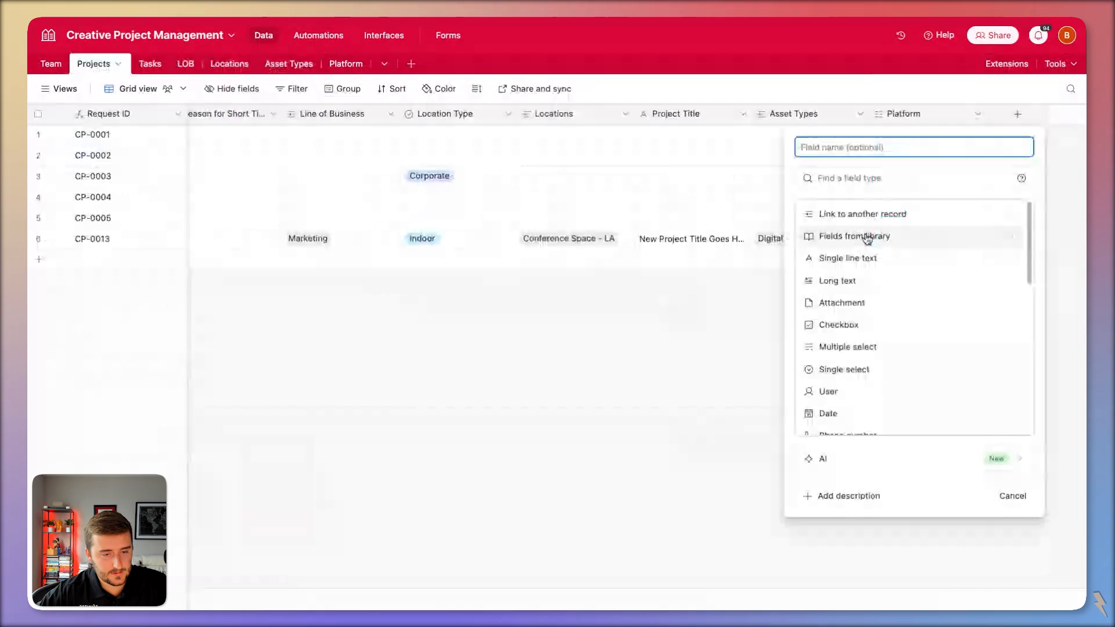
{"action": "left_click", "coordinate": [981, 324]}
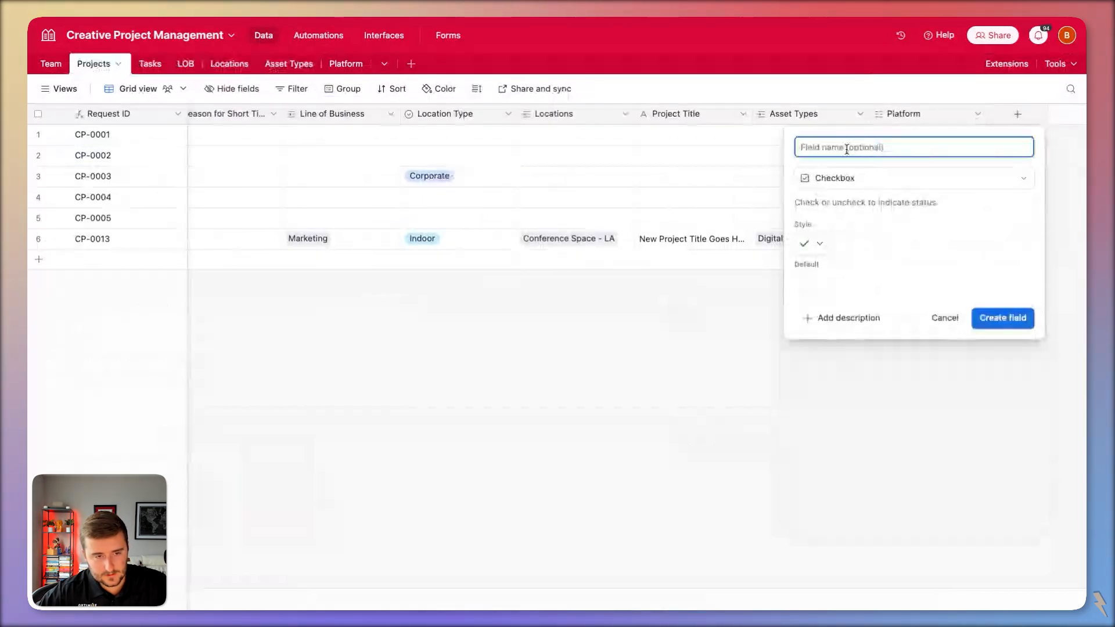
{"action": "left_click", "coordinate": [977, 356]}
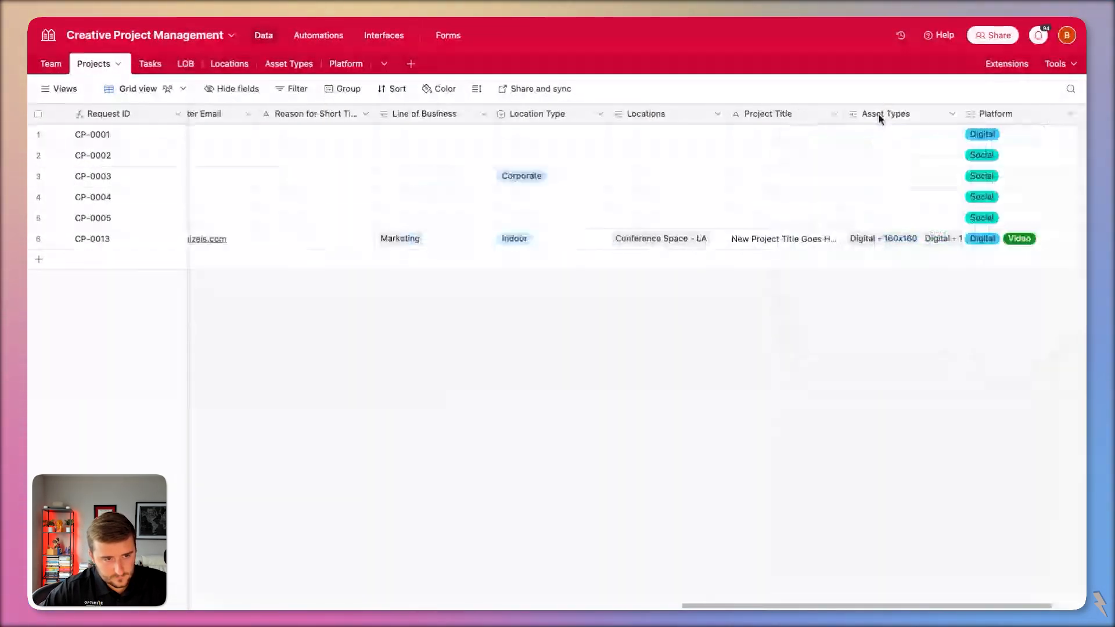
{"action": "double_click", "coordinate": [876, 116]}
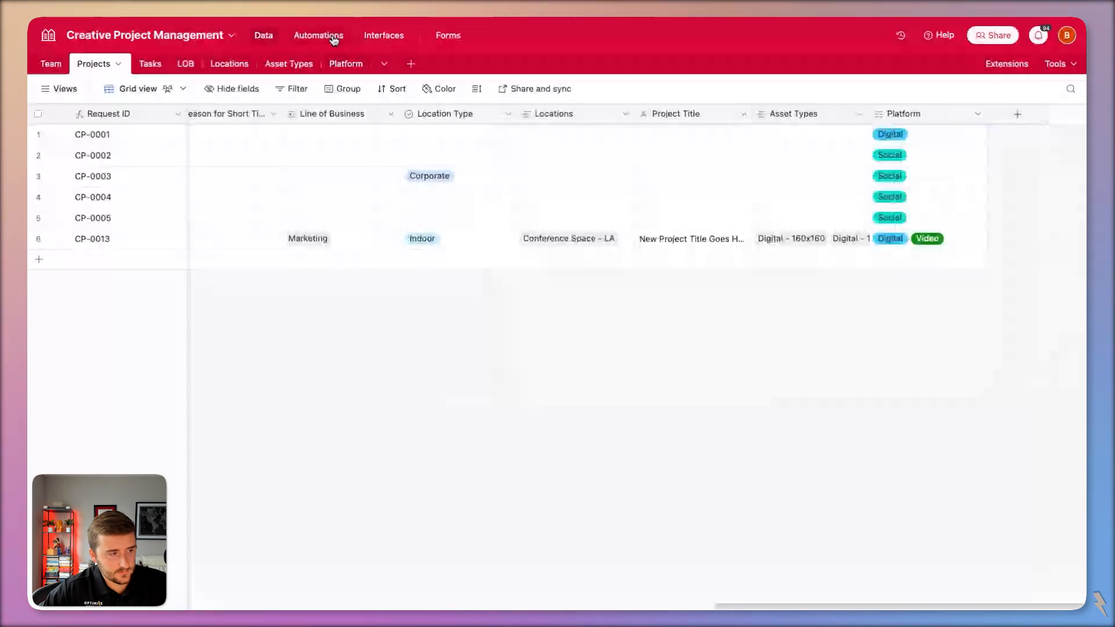
Set the trigger to 'When record matches conditions' on Projects where Asset Types is empty.
{"action": "left_click", "coordinate": [334, 37]}
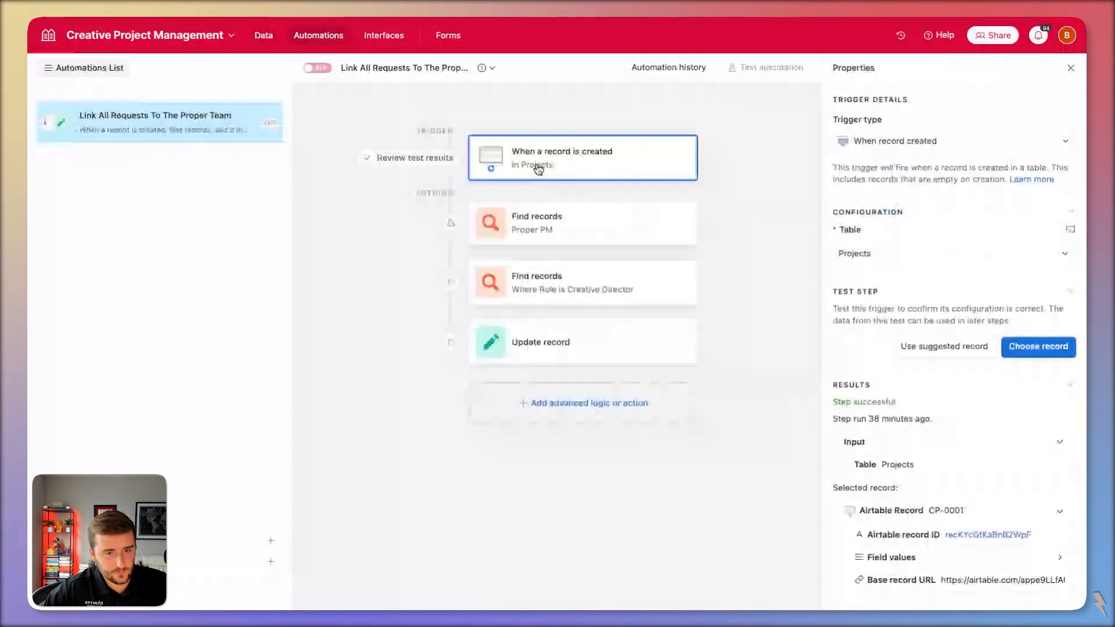
{"action": "left_click", "coordinate": [932, 141]}
{"action": "left_click", "coordinate": [942, 279]}
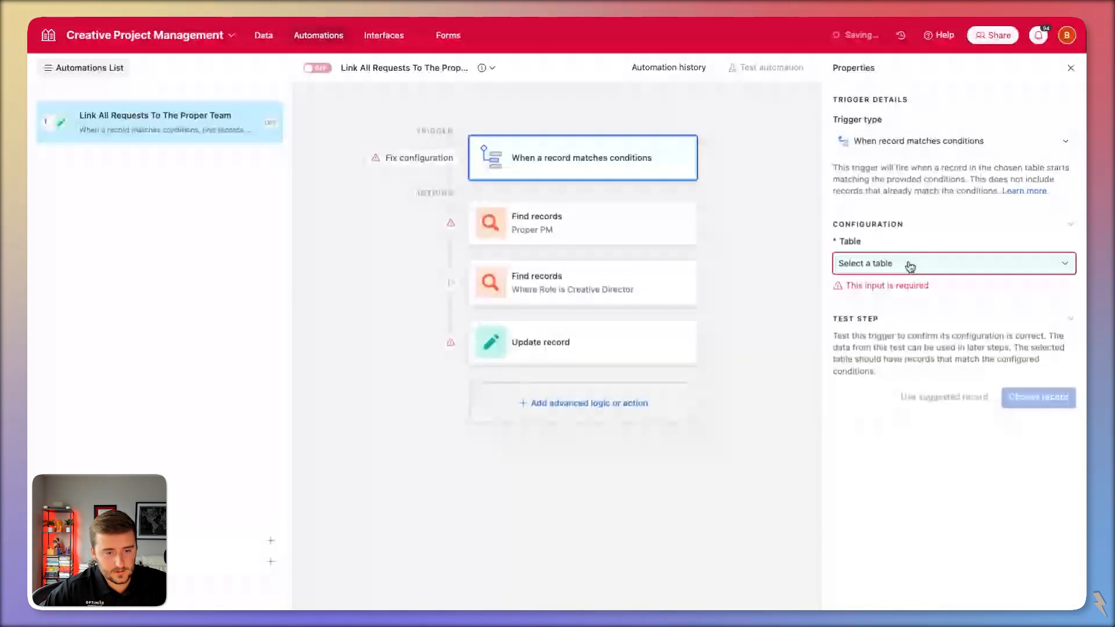
{"action": "left_click", "coordinate": [910, 264]}
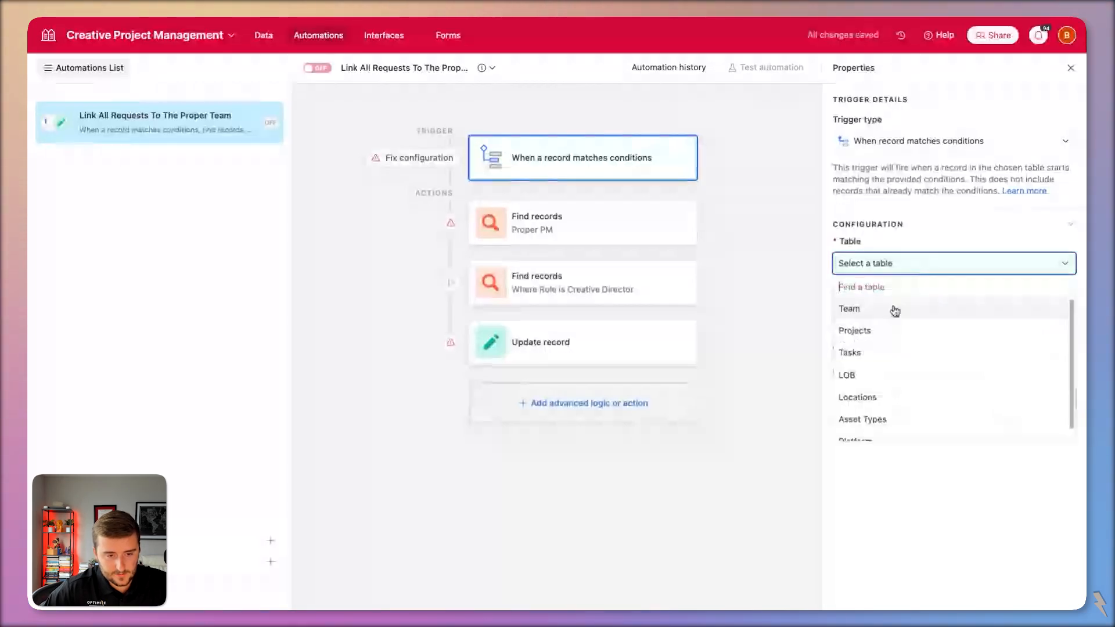
{"action": "left_click", "coordinate": [854, 331]}
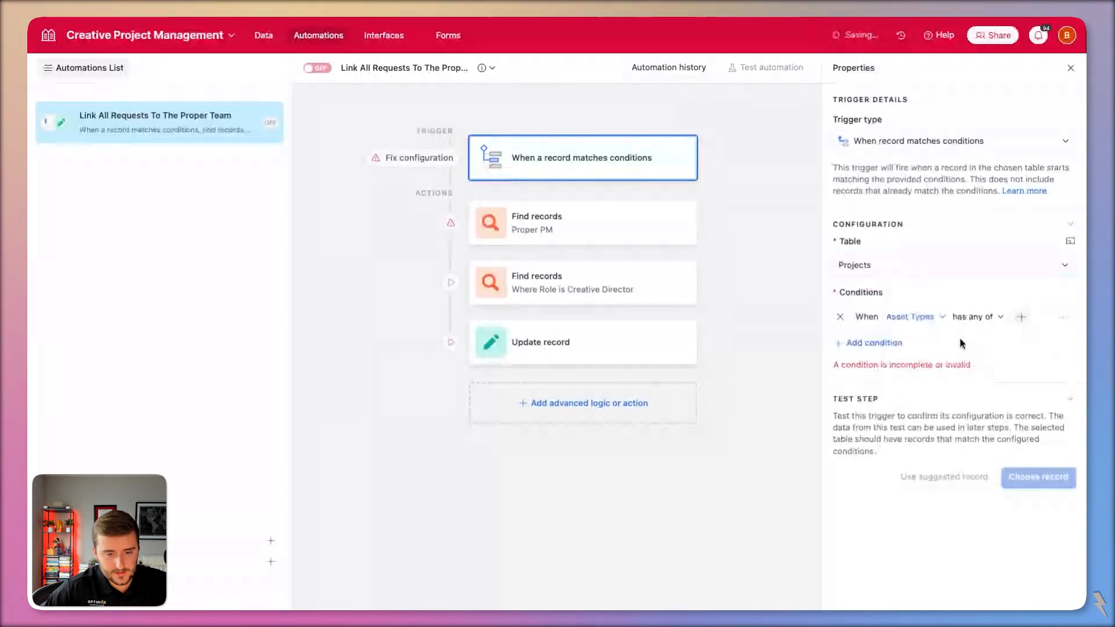
{"action": "left_click", "coordinate": [976, 316]}
{"action": "scroll", "coordinate": [1010, 477], "scroll_direction": "down", "scroll_amount": 2}
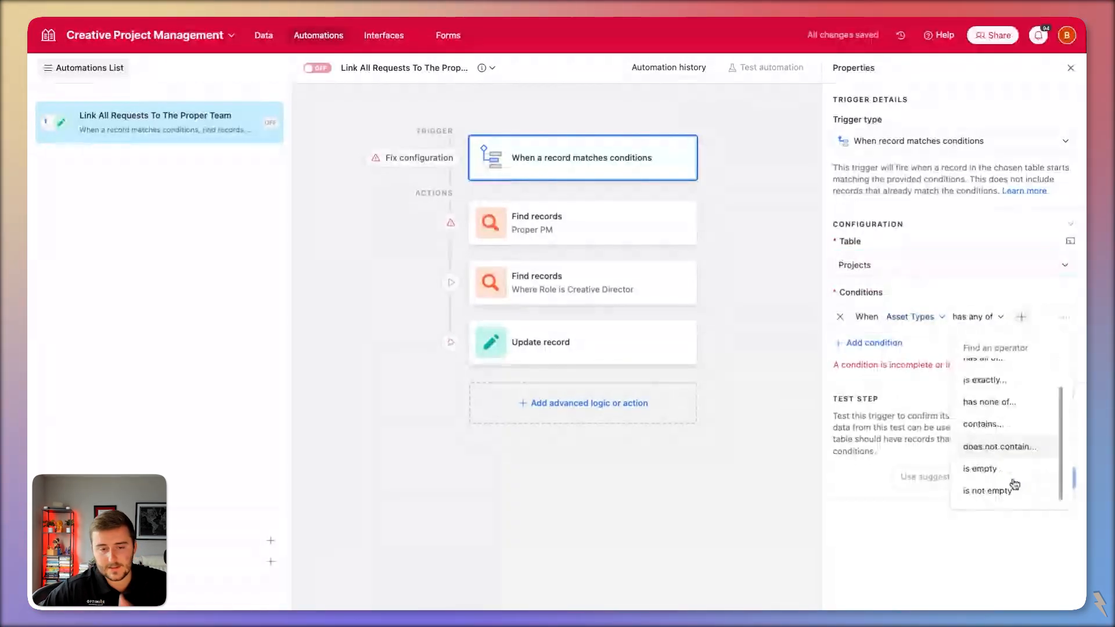
{"action": "left_click", "coordinate": [990, 468]}
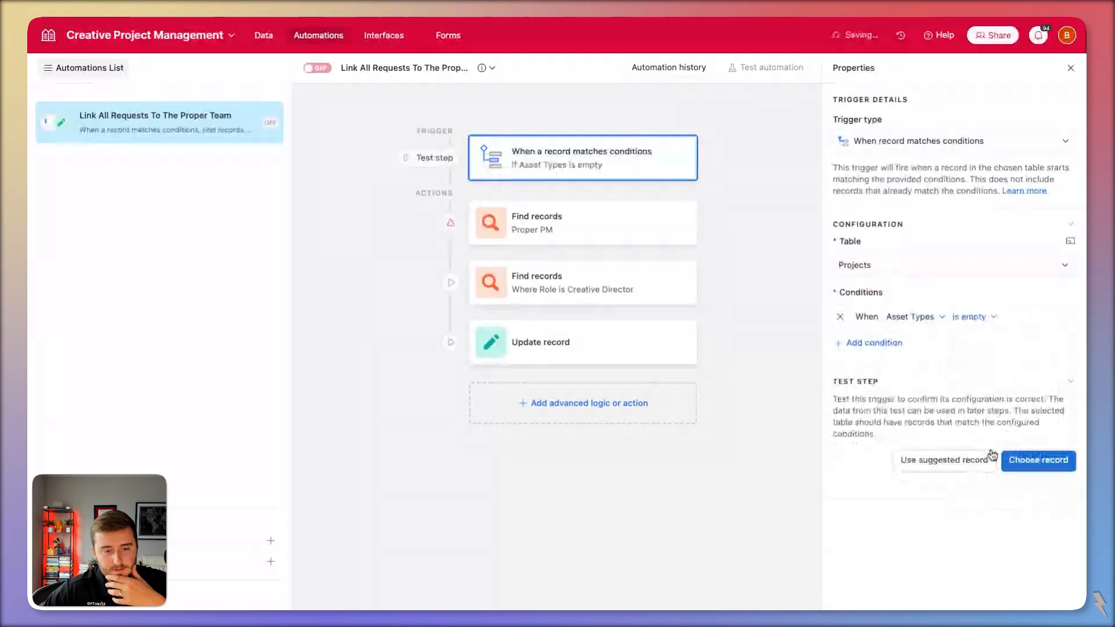
Look at which tables the first Find records step can search, then go back to the Projects data.
{"action": "left_click", "coordinate": [531, 224]}
{"action": "left_click", "coordinate": [941, 381]}
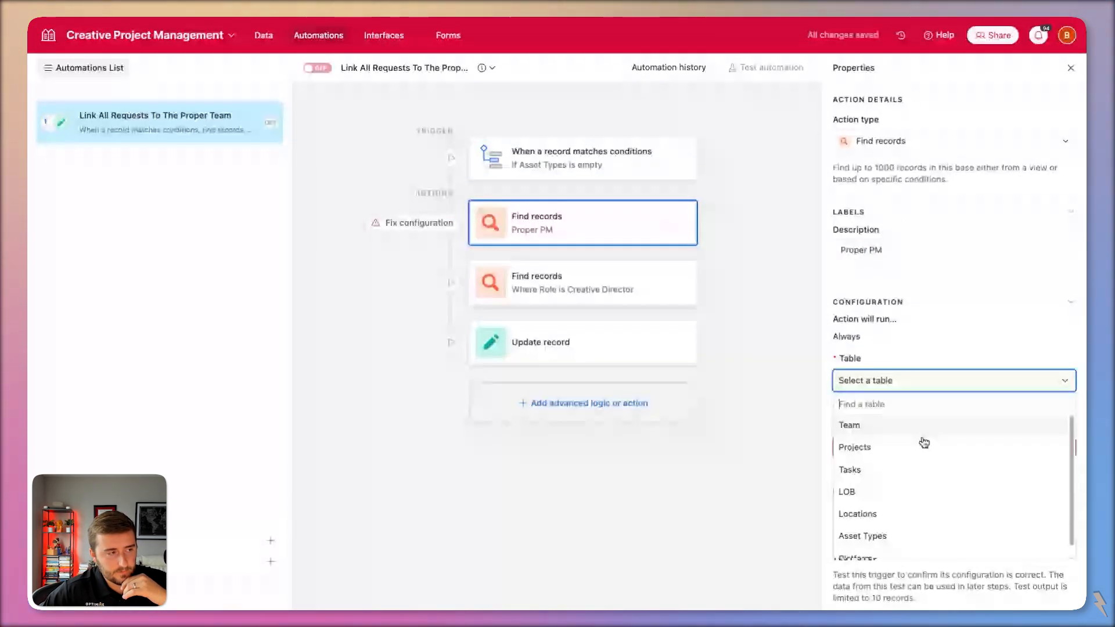
{"action": "left_click", "coordinate": [264, 35]}
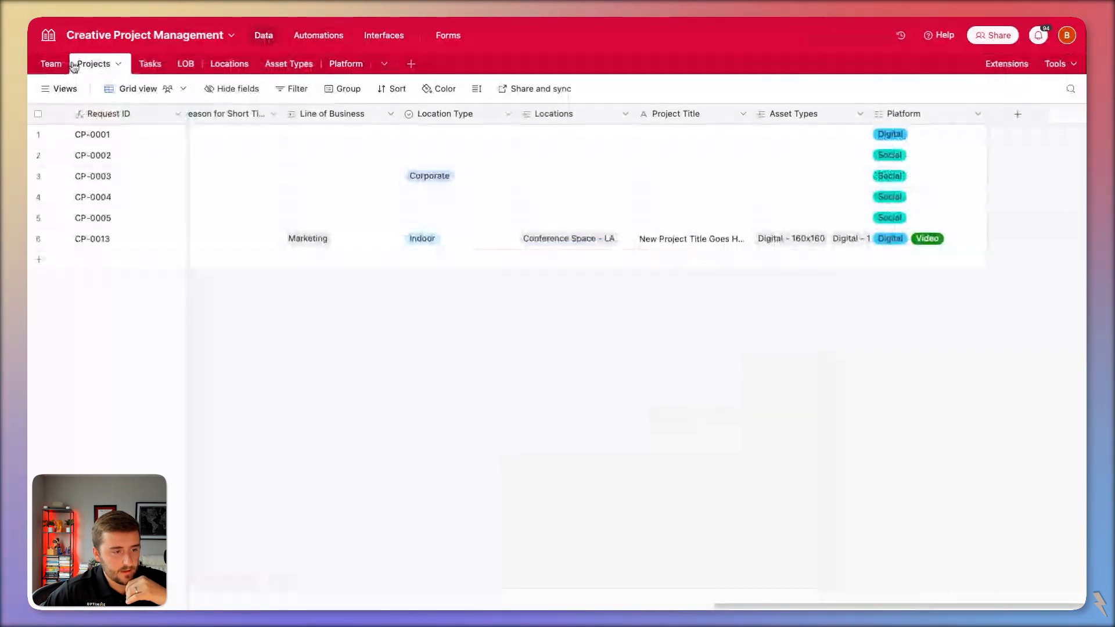
Check the Projects Location Type field settings, then move to the Team table.
{"action": "double_click", "coordinate": [469, 113]}
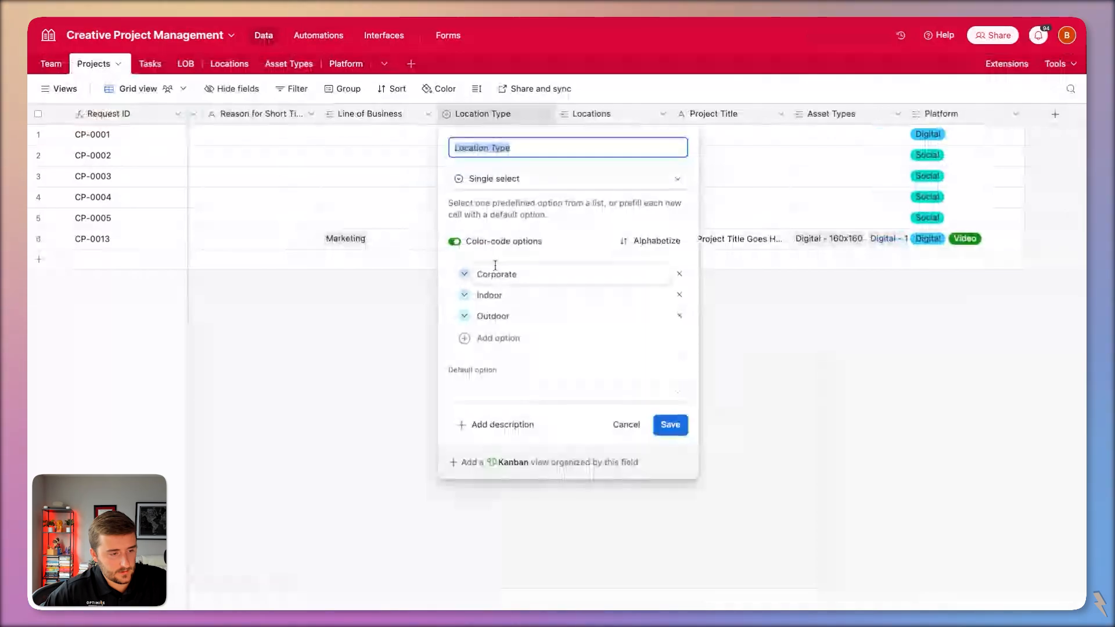
{"action": "left_click", "coordinate": [49, 69]}
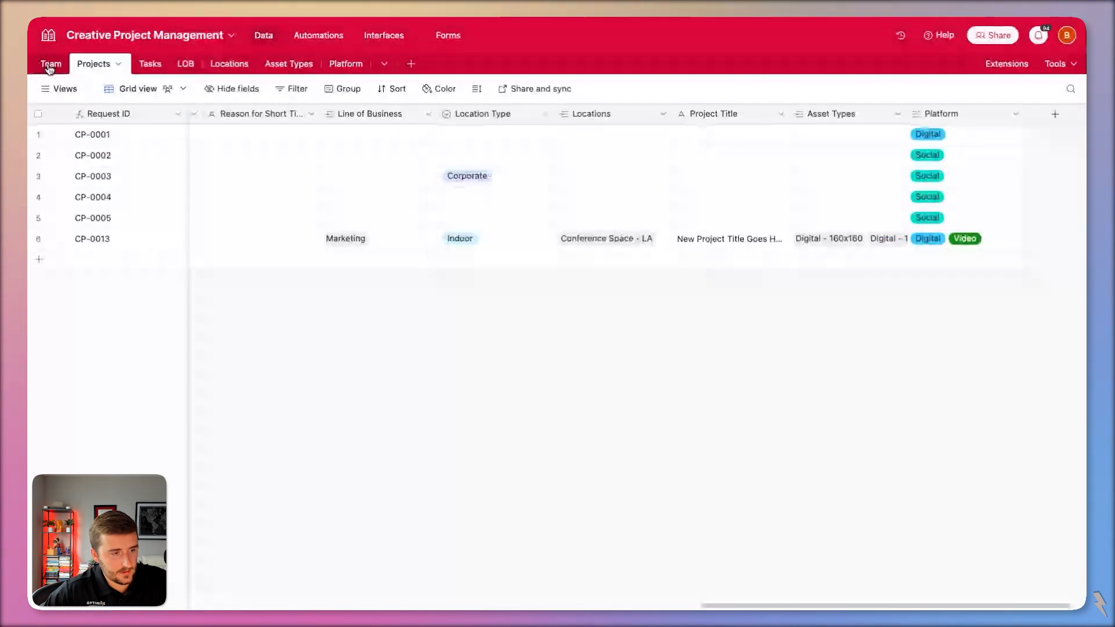
{"action": "left_click", "coordinate": [51, 65]}
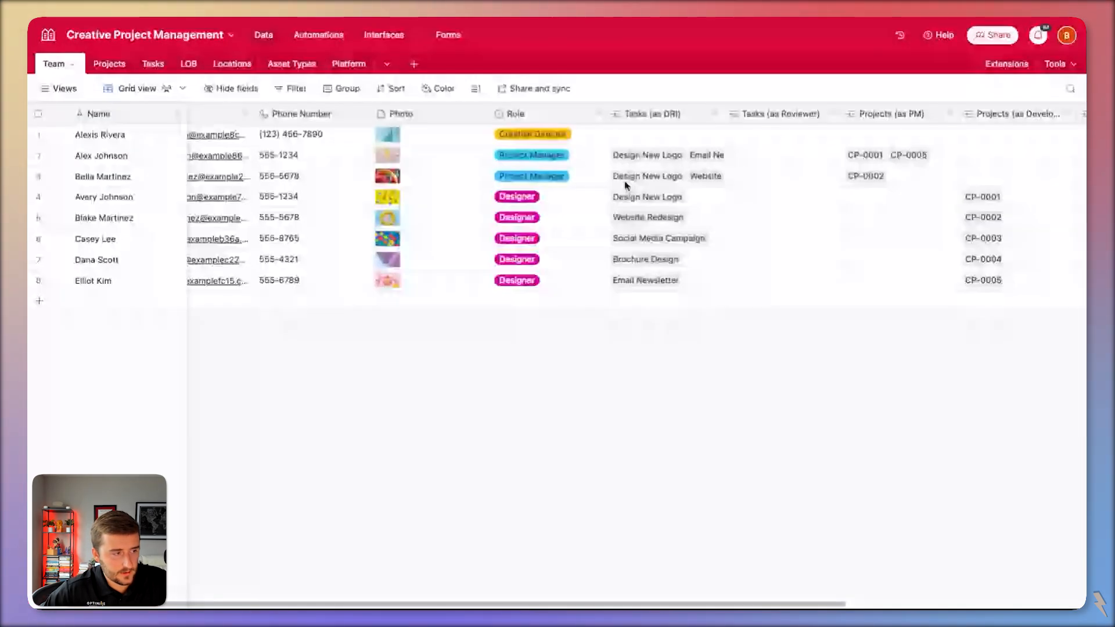
{"action": "scroll", "coordinate": [593, 257], "scroll_direction": "right", "scroll_amount": 5}
Insert a multiple-select 'Location Type' field right of Role, then copy Projects' Corporate-to-Indoor values.
{"action": "right_click", "coordinate": [235, 113]}
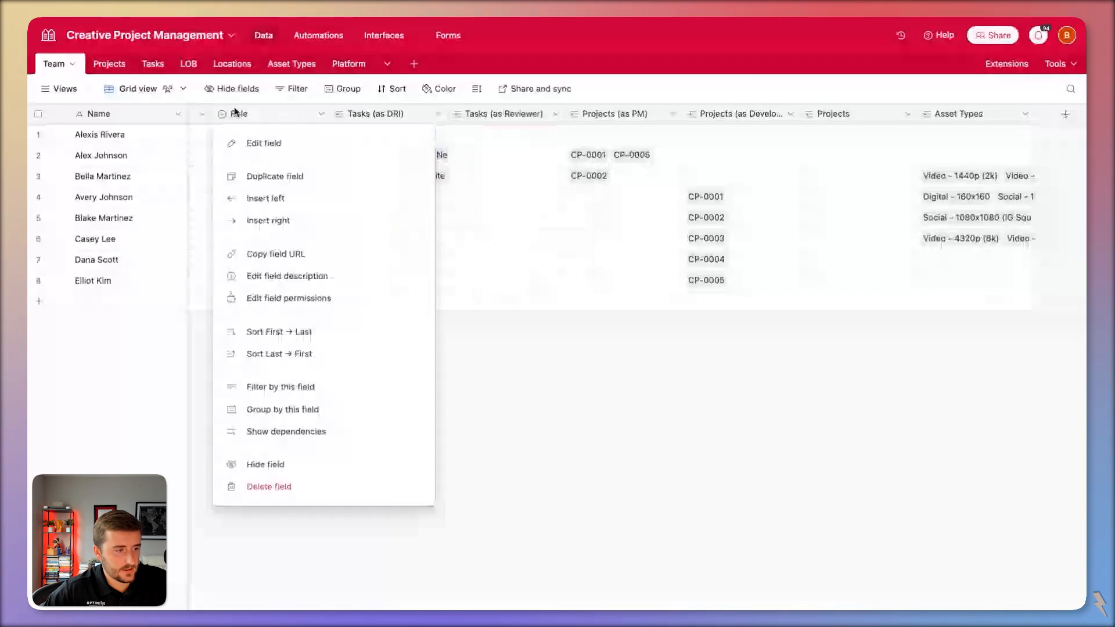
{"action": "left_click", "coordinate": [268, 220]}
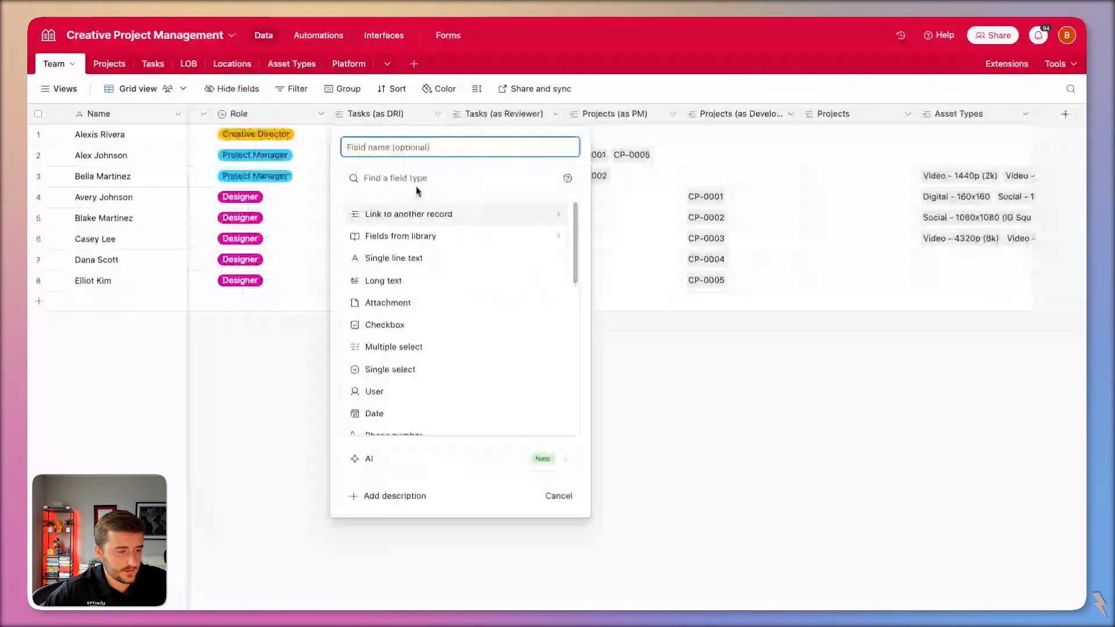
{"action": "type", "text": "Location Type"}
{"action": "left_click", "coordinate": [459, 347]}
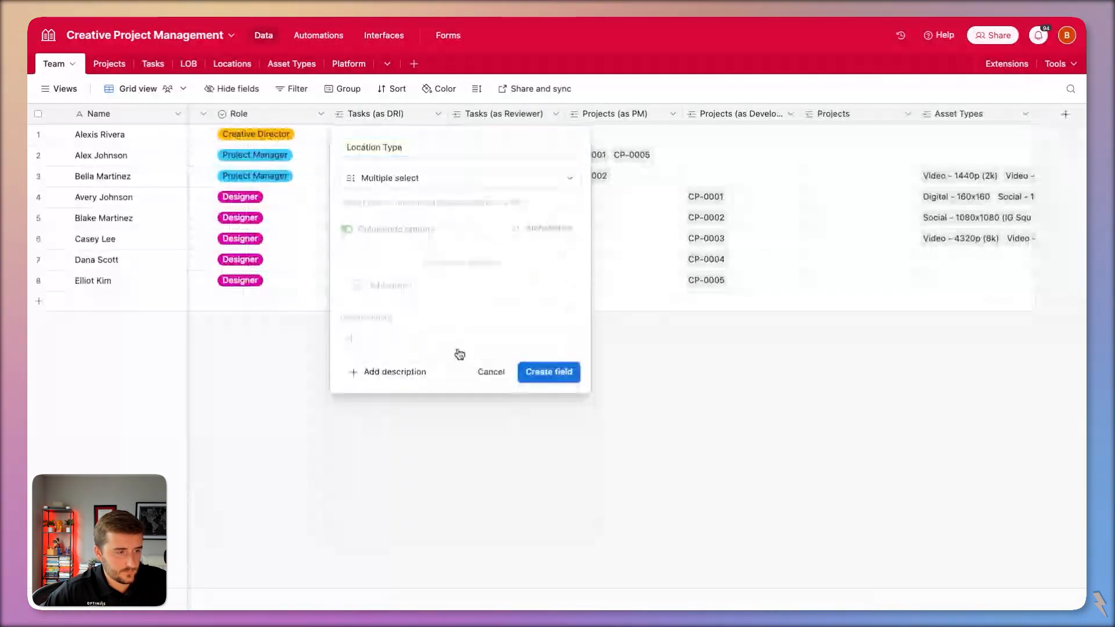
{"action": "left_click", "coordinate": [552, 372]}
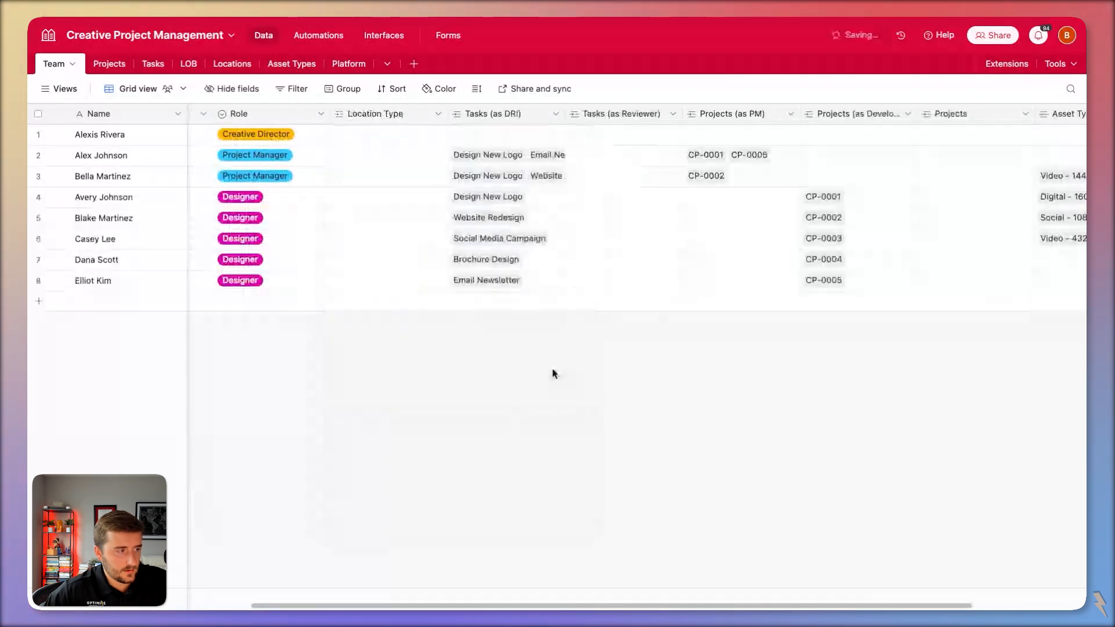
{"action": "left_click", "coordinate": [110, 63]}
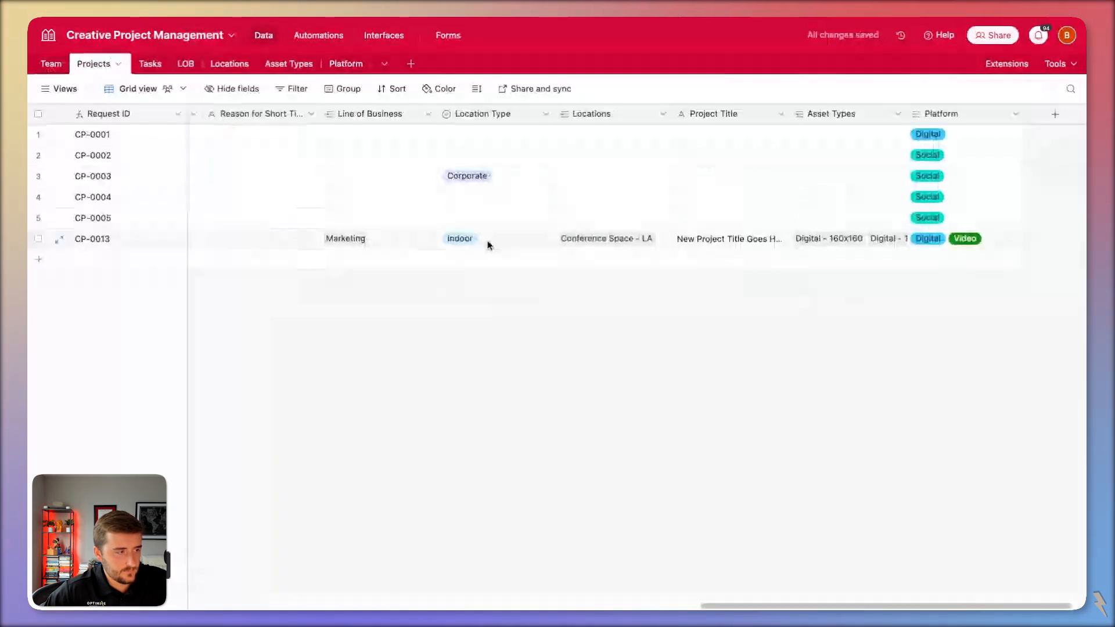
{"action": "left_click_drag", "start_coordinate": [487, 176], "coordinate": [476, 251]}
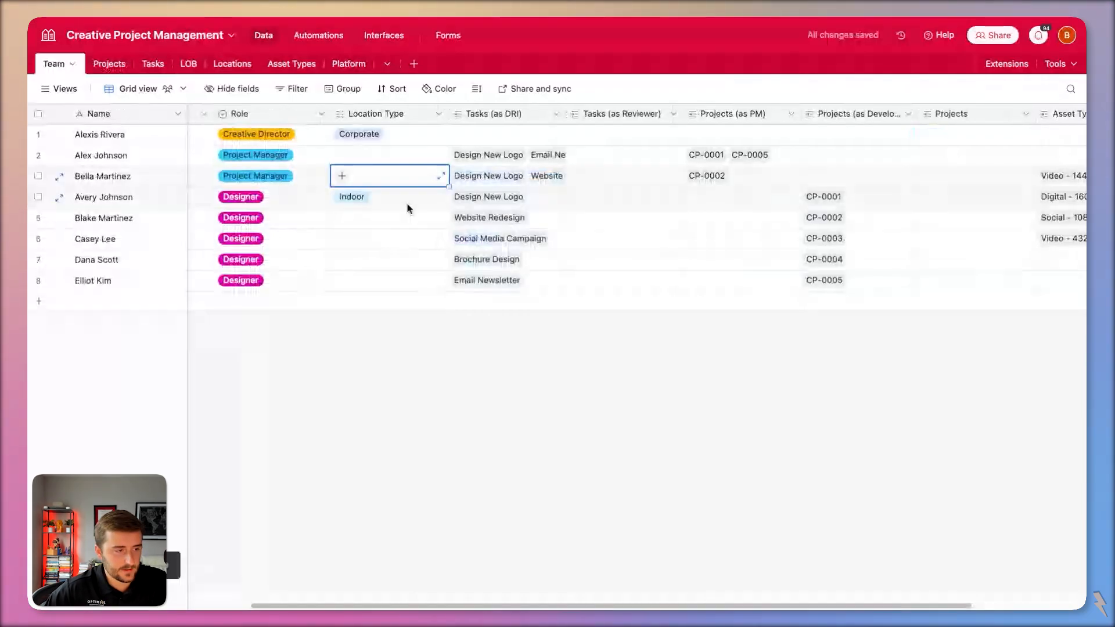
Give Team row 2 the Corporate location type and row 3 the Outdoor location type.
{"action": "left_click", "coordinate": [388, 164]}
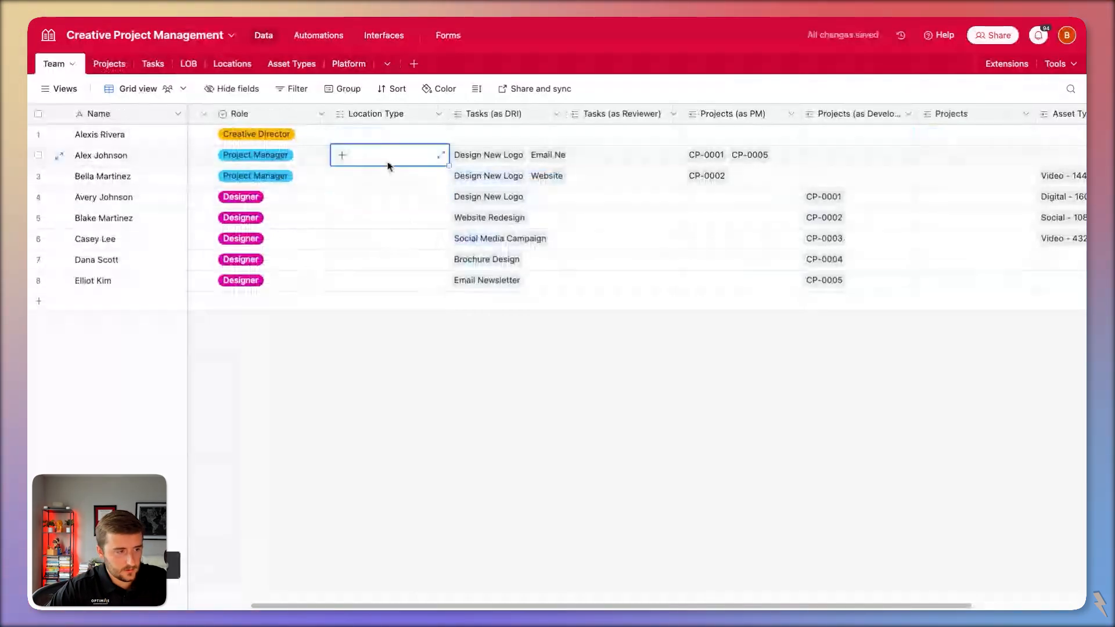
{"action": "type", "text": "Corporate"}
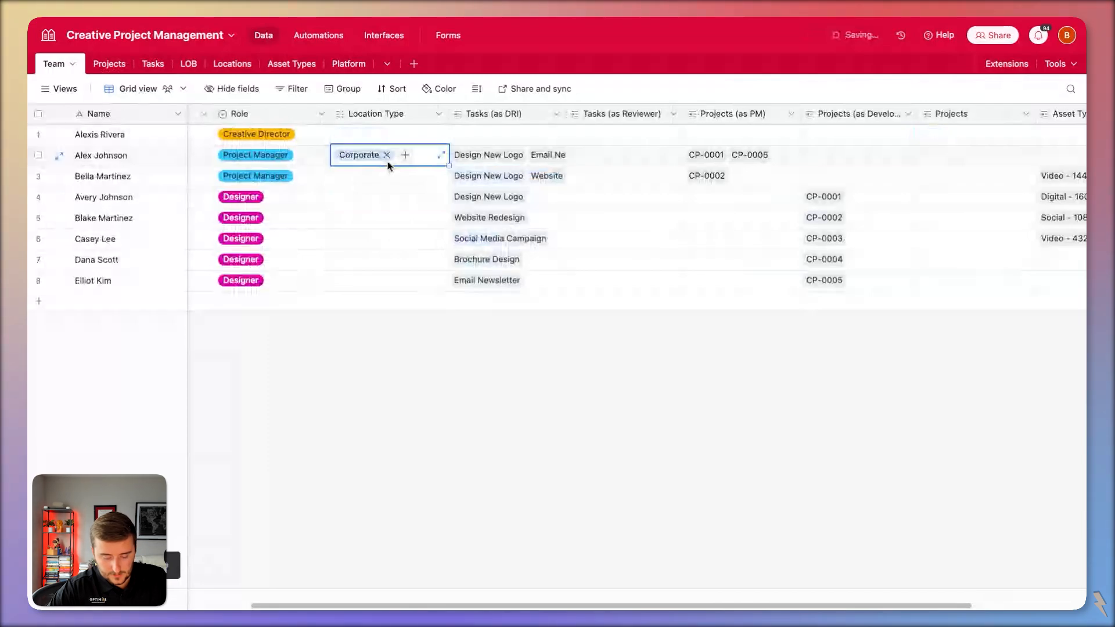
{"action": "left_click", "coordinate": [387, 179]}
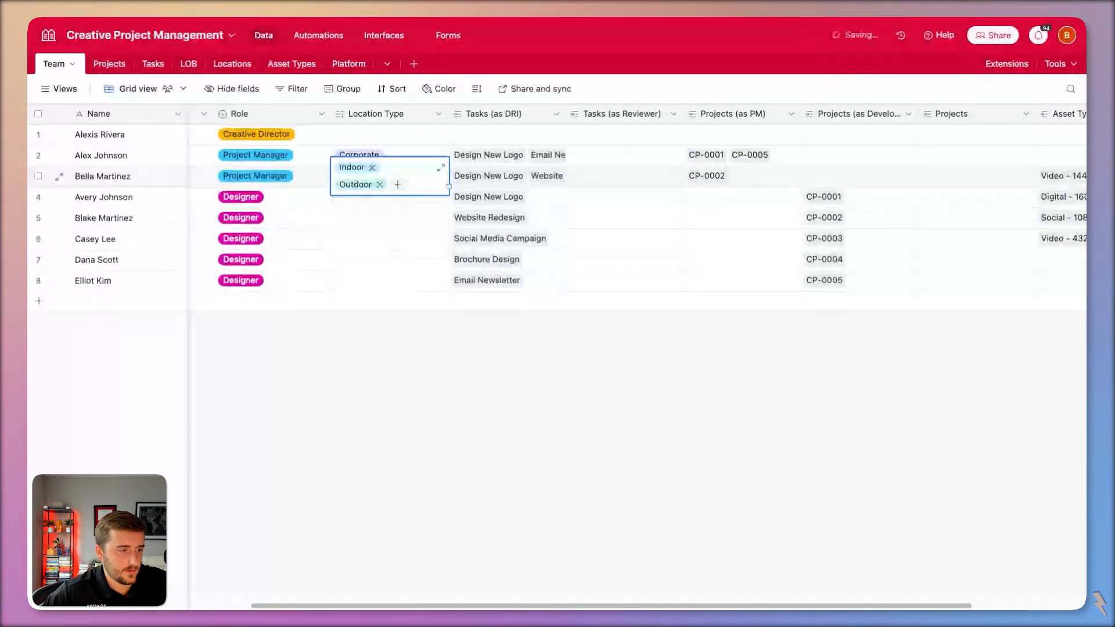
{"action": "left_click", "coordinate": [373, 227]}
Review the Location Type field and confirm row 3 holds both Indoor and Outdoor.
{"action": "double_click", "coordinate": [405, 108]}
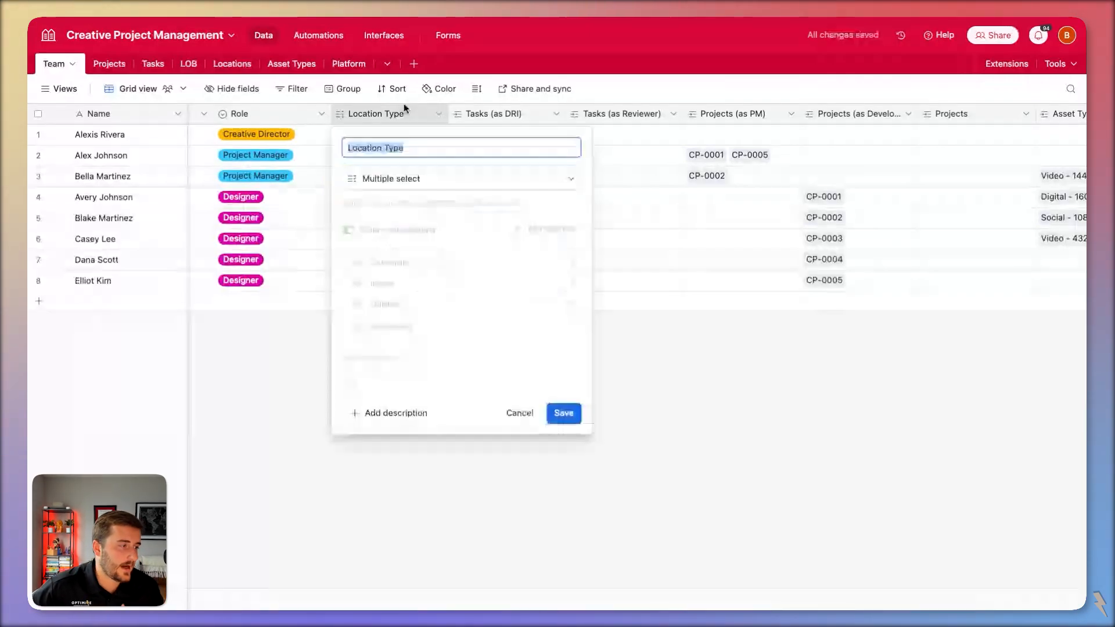
{"action": "key", "text": "Escape"}
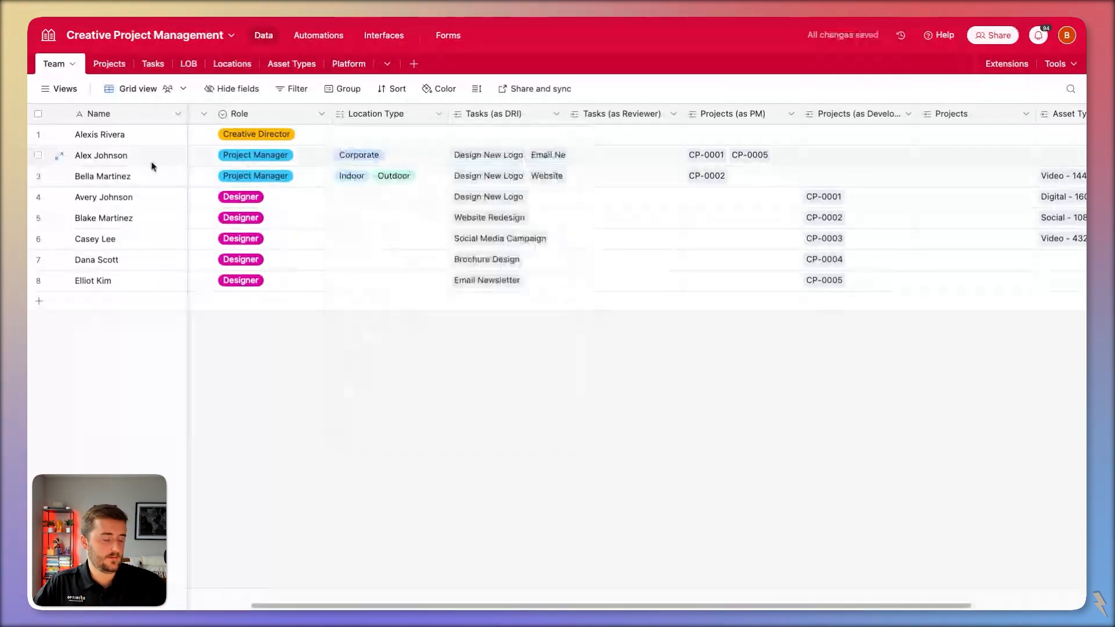
{"action": "left_click", "coordinate": [365, 163]}
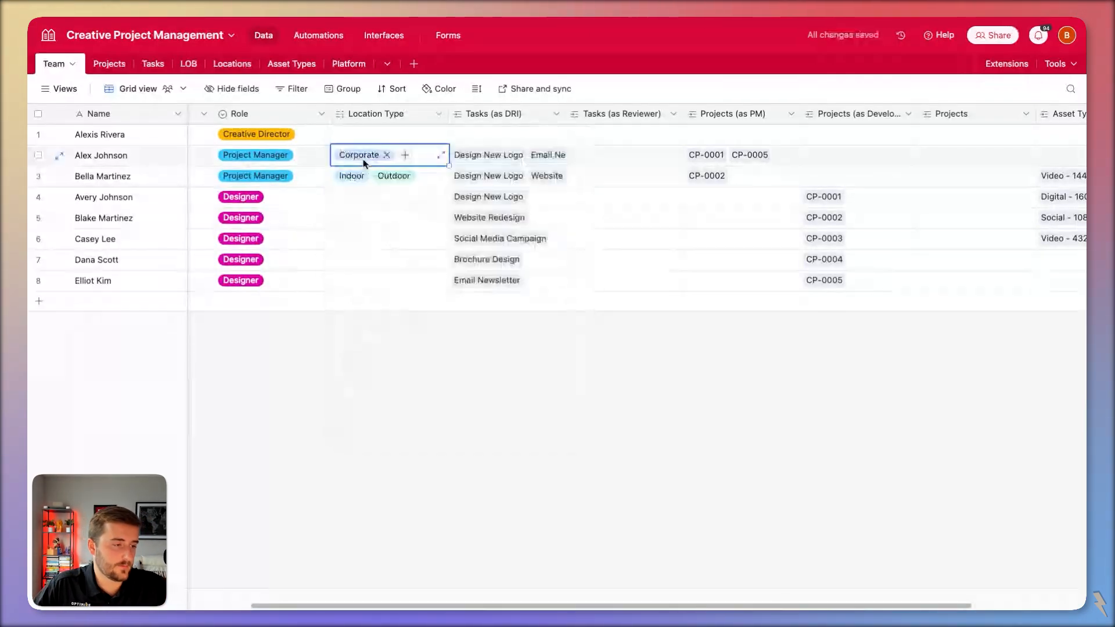
{"action": "left_click", "coordinate": [136, 154]}
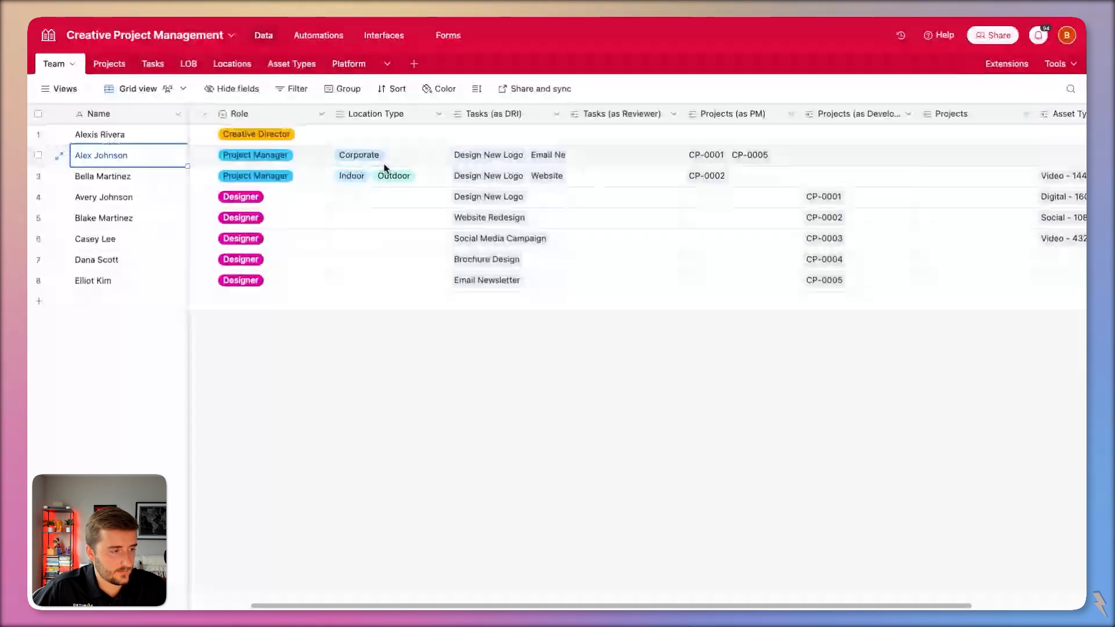
{"action": "left_click", "coordinate": [384, 163]}
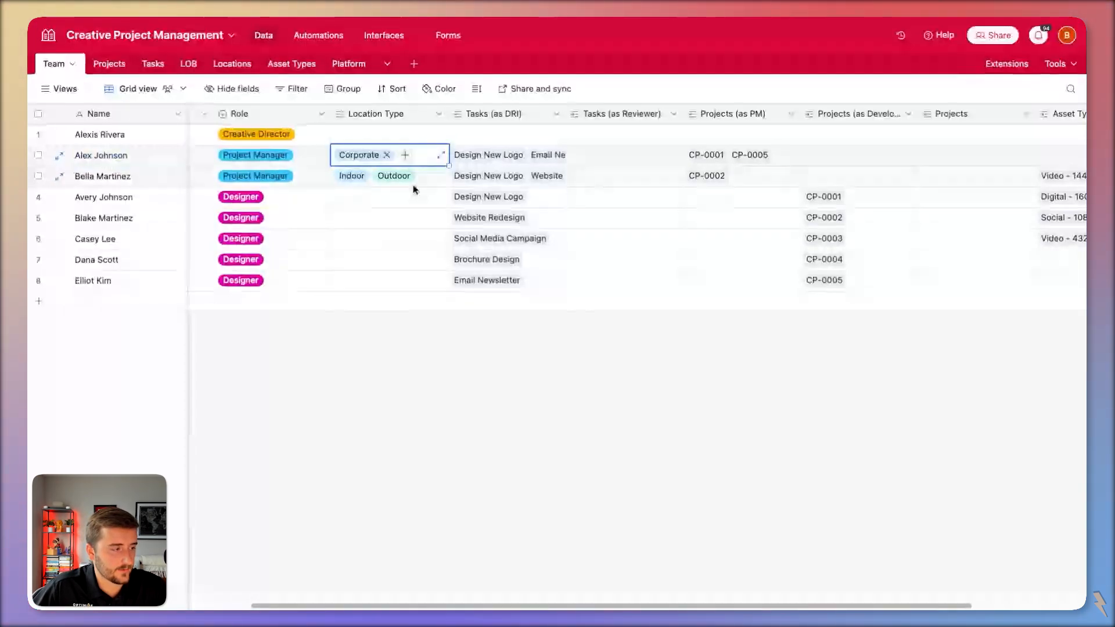
{"action": "left_click", "coordinate": [414, 185]}
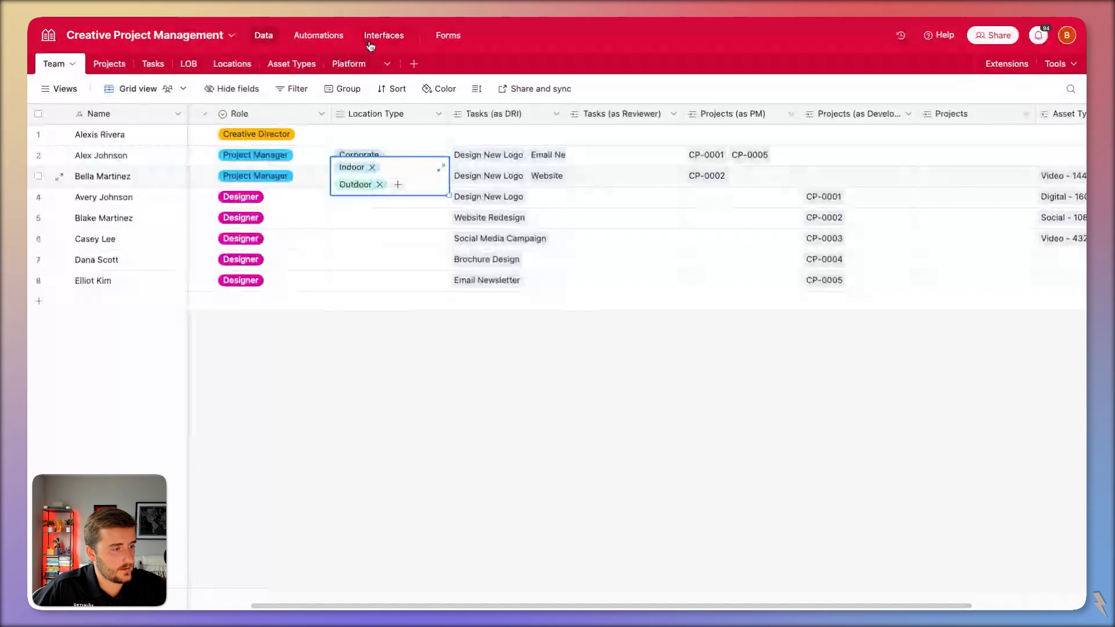
{"action": "left_click", "coordinate": [318, 35]}
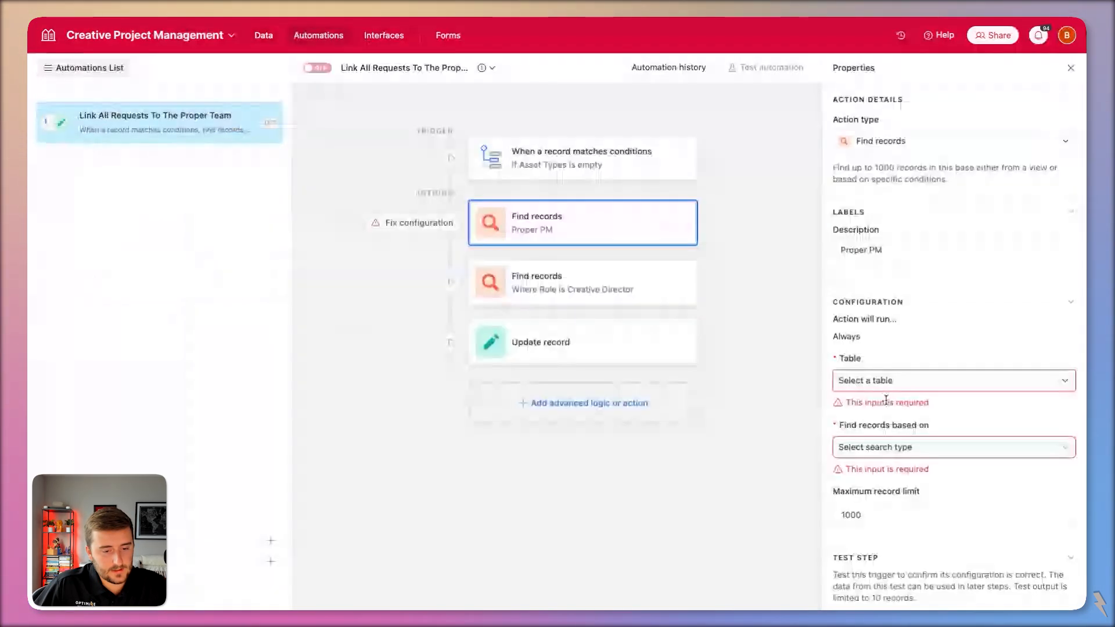
Point the Proper PM Find records step at the Team table with a Location Type condition.
{"action": "left_click", "coordinate": [886, 381]}
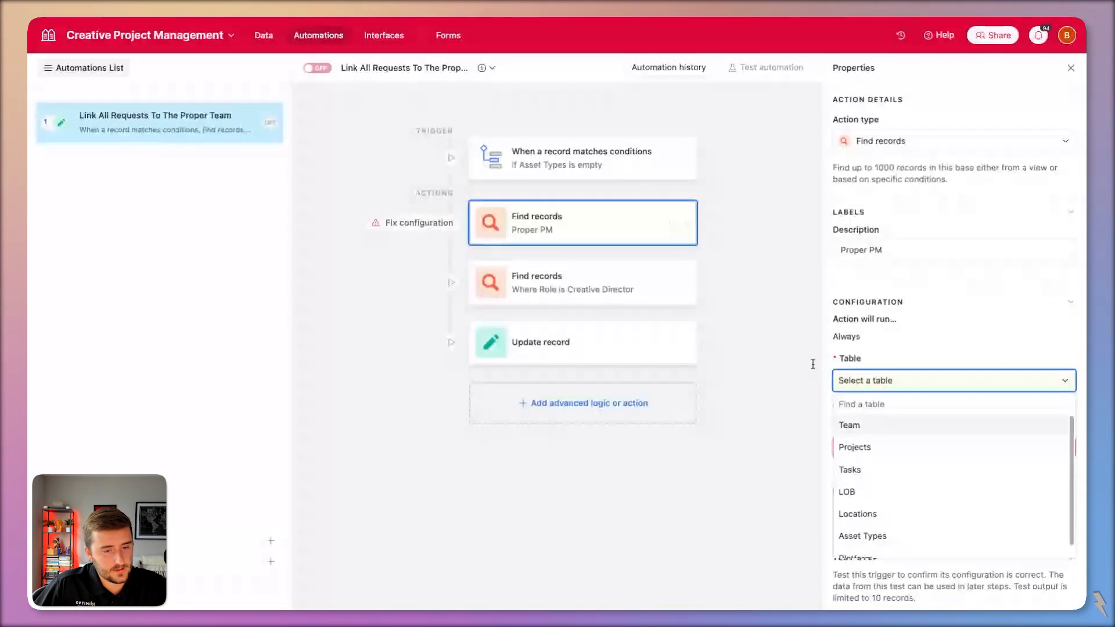
{"action": "left_click", "coordinate": [615, 174]}
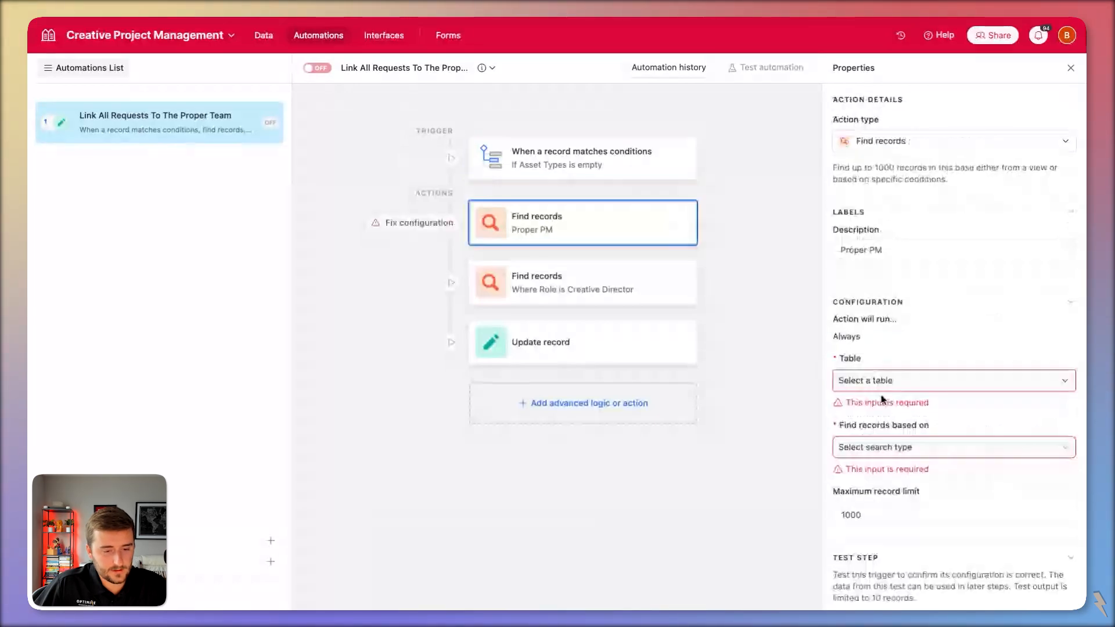
{"action": "left_click", "coordinate": [882, 384]}
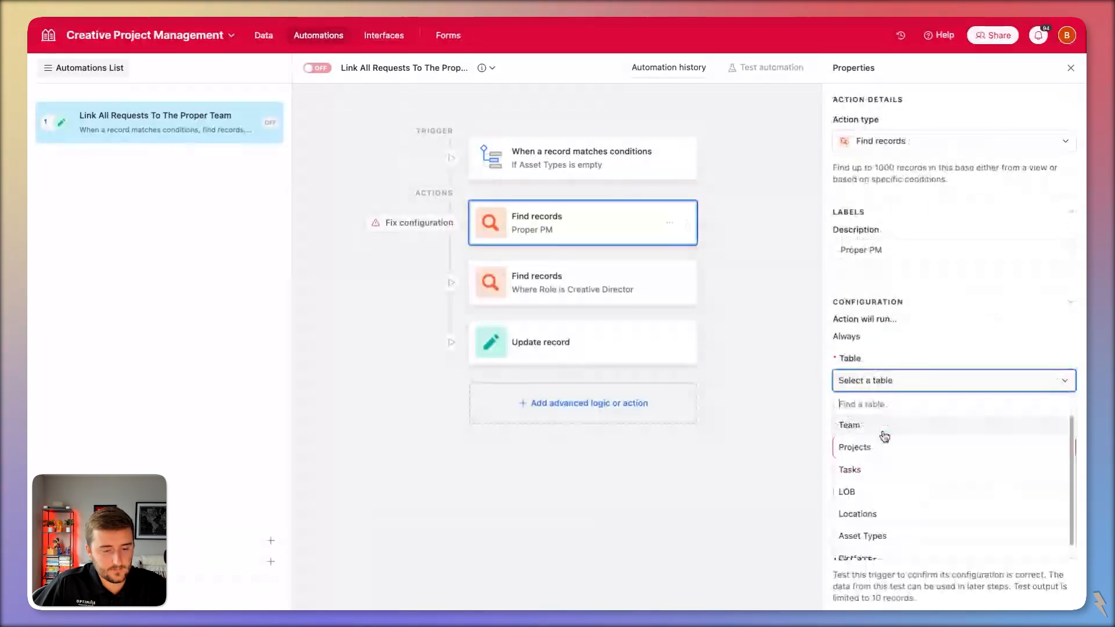
{"action": "left_click", "coordinate": [880, 430]}
{"action": "left_click", "coordinate": [877, 435]}
{"action": "left_click", "coordinate": [877, 458]}
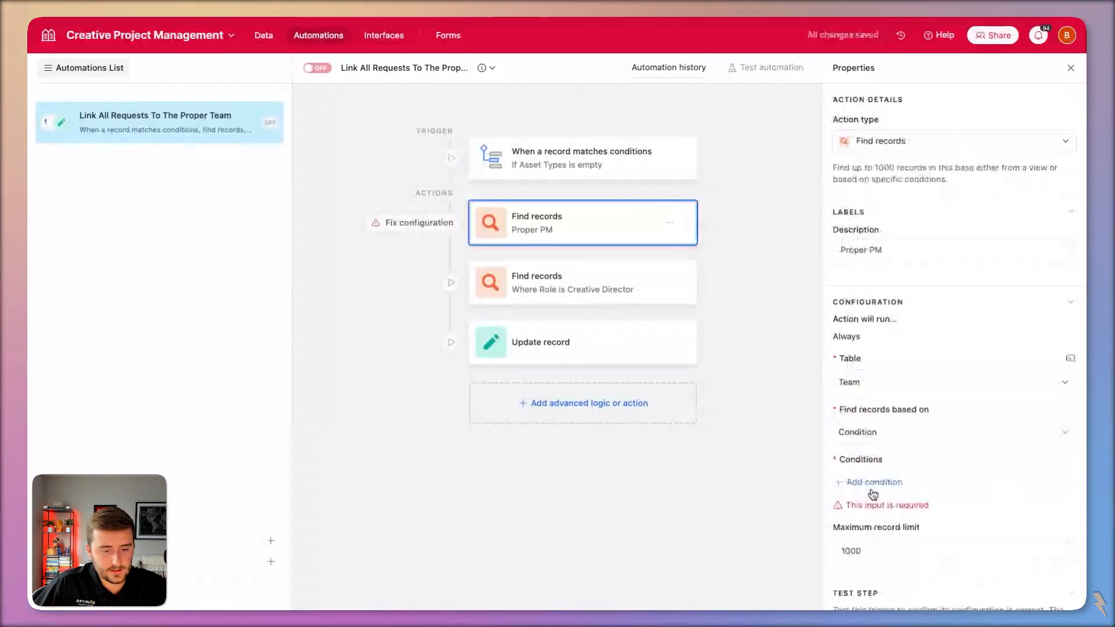
{"action": "left_click", "coordinate": [873, 486]}
{"action": "left_click", "coordinate": [899, 484]}
{"action": "type", "text": "Location Type"}
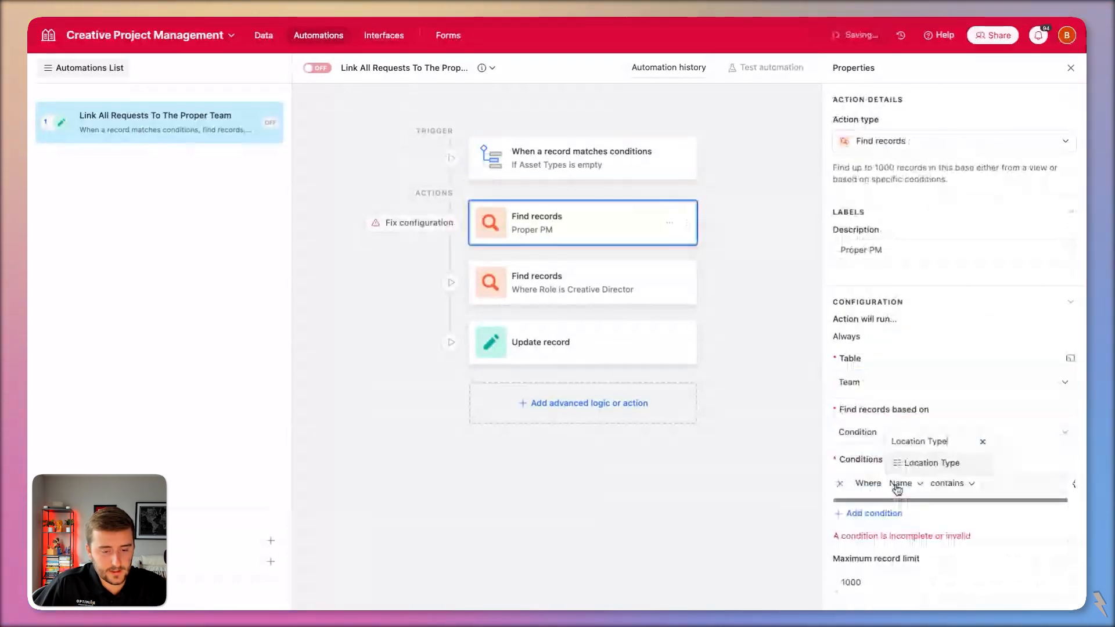
{"action": "left_click", "coordinate": [931, 464]}
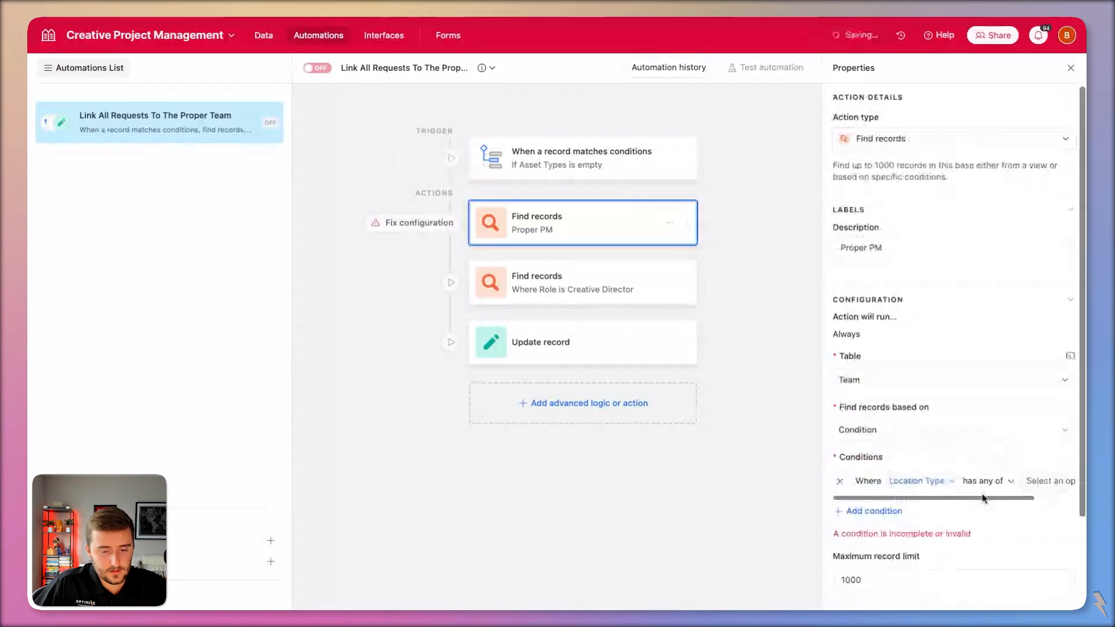
Make the condition value dynamic, using the trigger project's Location Type Name.
{"action": "scroll", "coordinate": [952, 490], "scroll_direction": "right", "scroll_amount": 3}
{"action": "left_click", "coordinate": [1069, 482]}
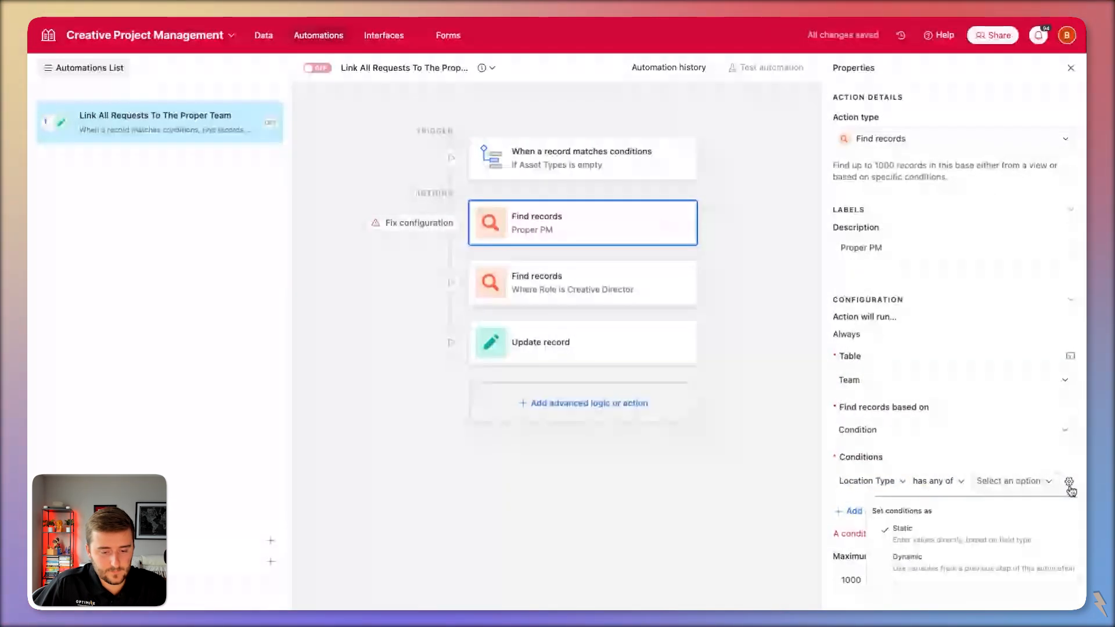
{"action": "left_click", "coordinate": [1034, 561]}
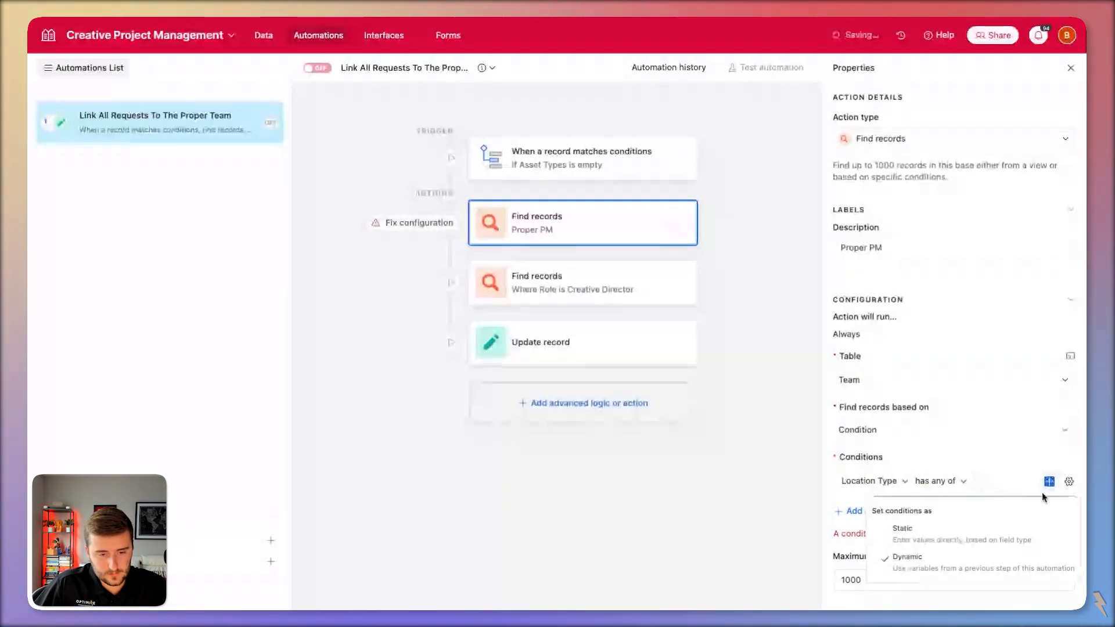
{"action": "left_click", "coordinate": [1048, 483]}
{"action": "left_click", "coordinate": [959, 377]}
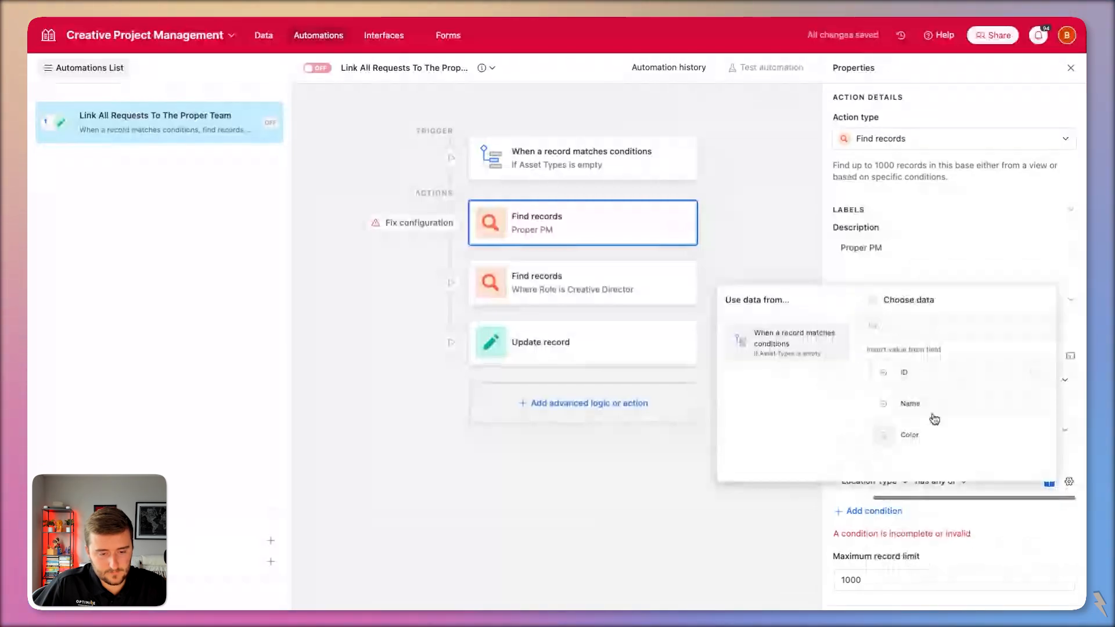
{"action": "left_click", "coordinate": [934, 415]}
{"action": "scroll", "coordinate": [990, 499], "scroll_direction": "down", "scroll_amount": 3}
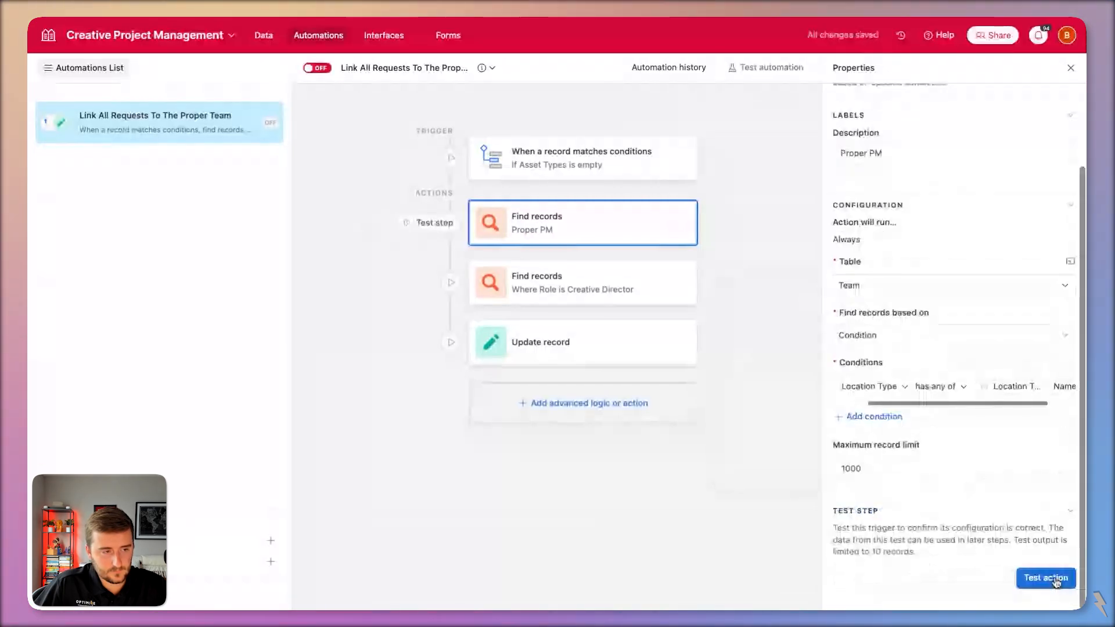
Test the Proper PM search step using CP-0001 as the test record.
{"action": "left_click", "coordinate": [1051, 577]}
{"action": "left_click", "coordinate": [687, 399]}
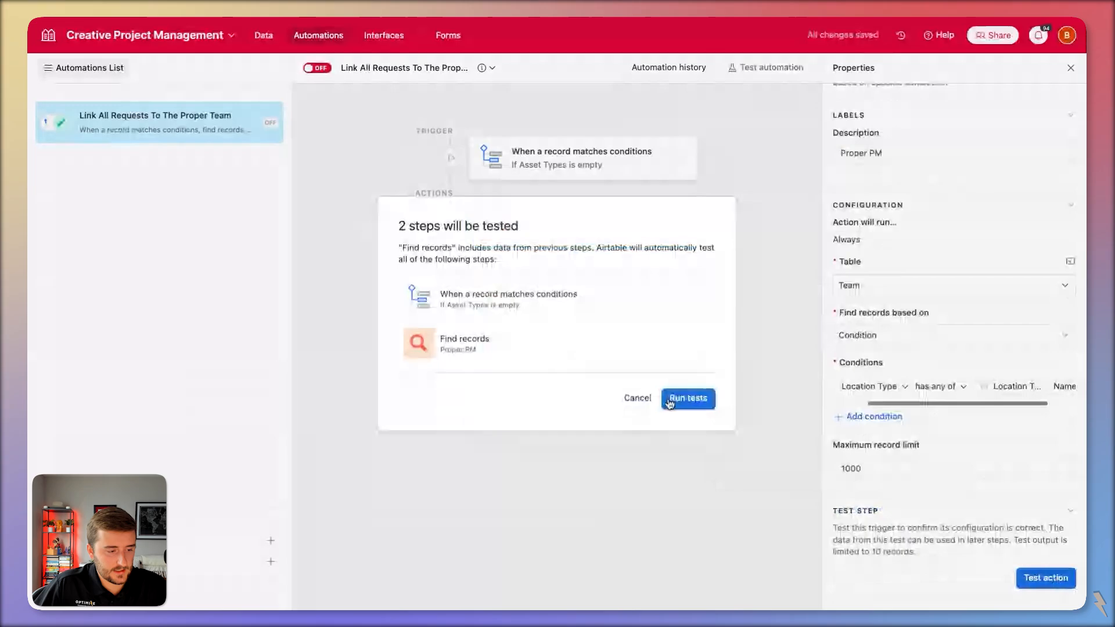
{"action": "scroll", "coordinate": [452, 311], "scroll_direction": "down", "scroll_amount": 1}
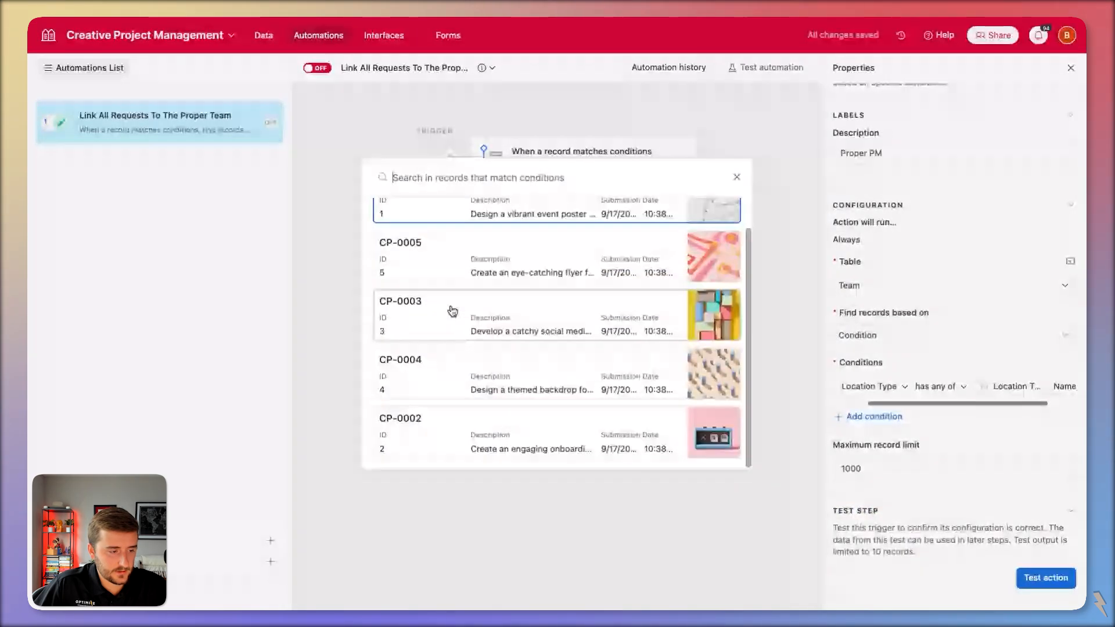
{"action": "scroll", "coordinate": [456, 302], "scroll_direction": "up", "scroll_amount": 1}
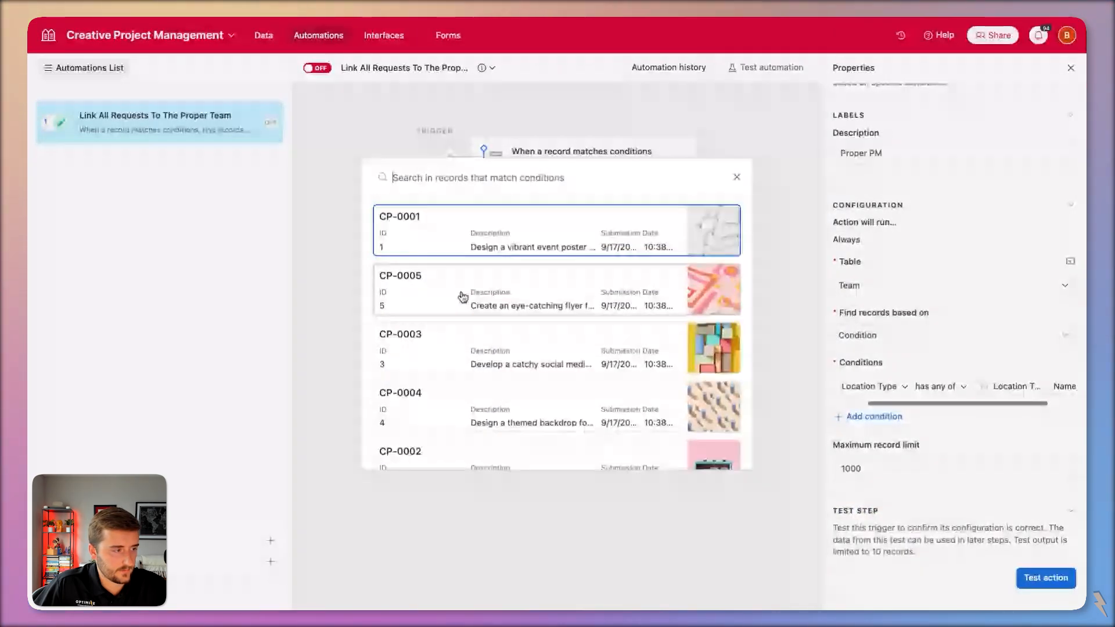
{"action": "left_click", "coordinate": [463, 295]}
After checking the Projects table, change the trigger's Asset Types condition from 'is empty' to 'is not empty'.
{"action": "left_click", "coordinate": [263, 35]}
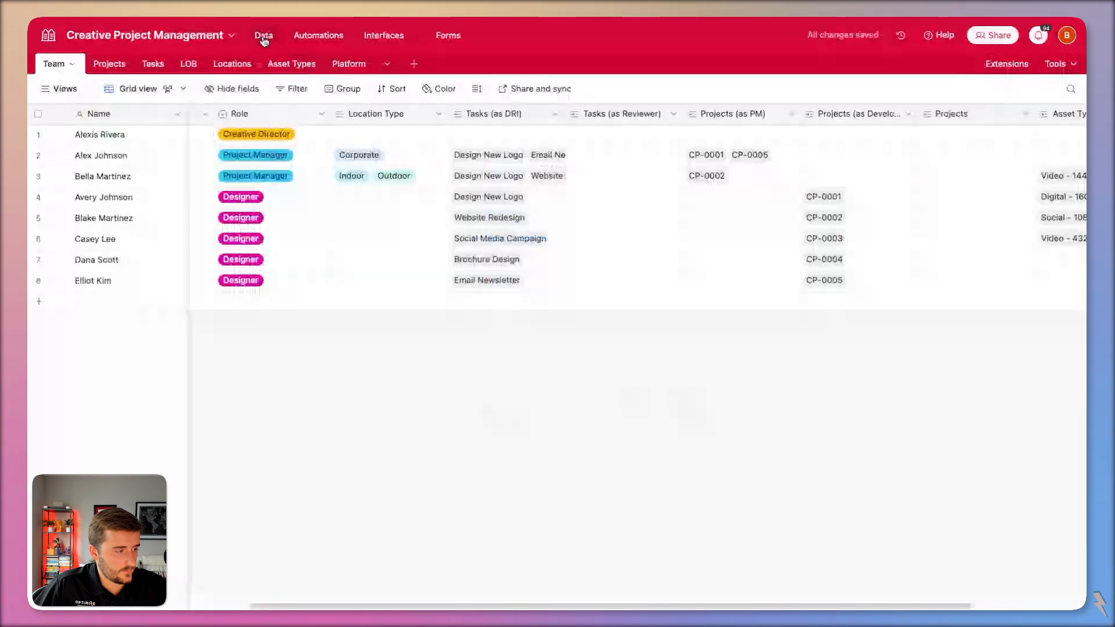
{"action": "left_click", "coordinate": [93, 63]}
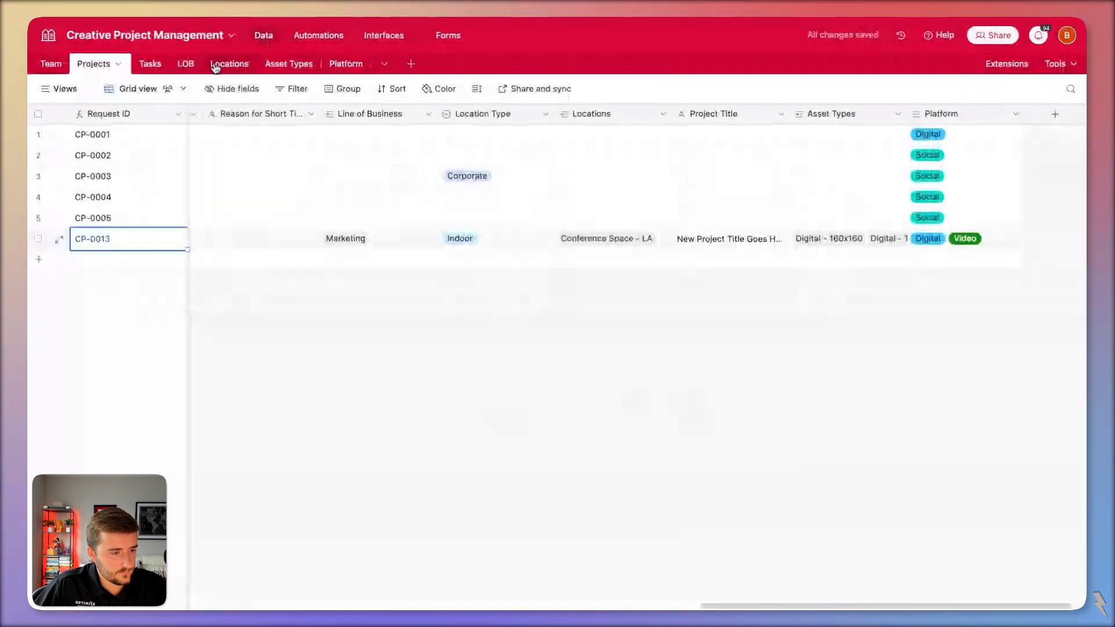
{"action": "left_click", "coordinate": [308, 38]}
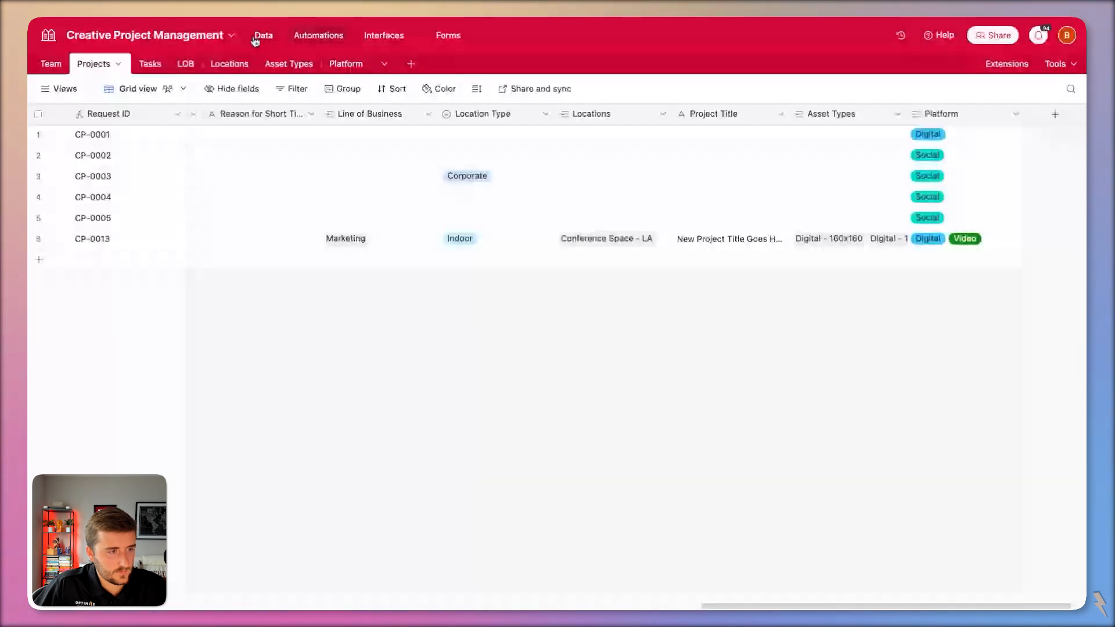
{"action": "left_click", "coordinate": [318, 36]}
{"action": "left_click", "coordinate": [530, 140]}
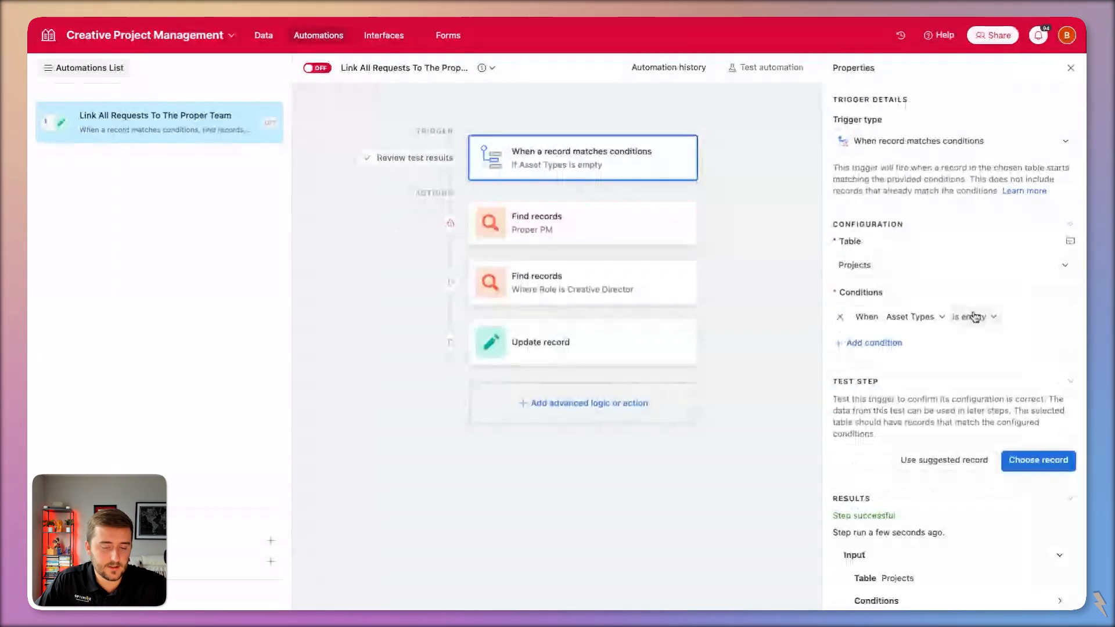
{"action": "left_click", "coordinate": [974, 316]}
{"action": "left_click", "coordinate": [987, 491]}
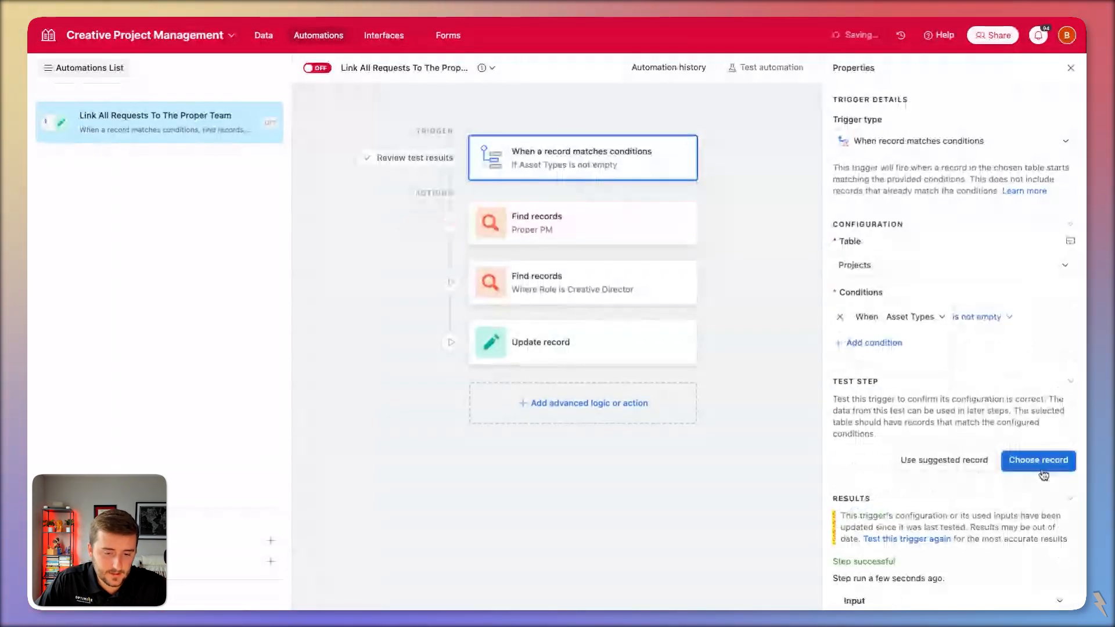
Rerun the Proper PM search test and close its found-records preview.
{"action": "left_click", "coordinate": [612, 237]}
{"action": "scroll", "coordinate": [898, 405], "scroll_direction": "down", "scroll_amount": 6}
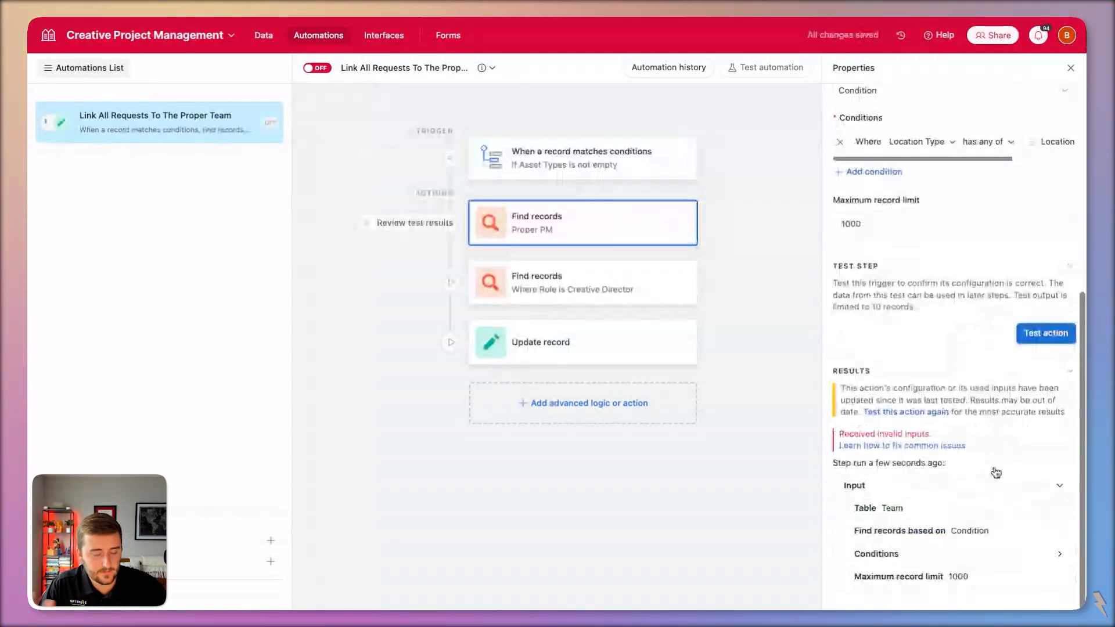
{"action": "left_click", "coordinate": [1040, 339]}
{"action": "mouse_move", "coordinate": [1041, 346]}
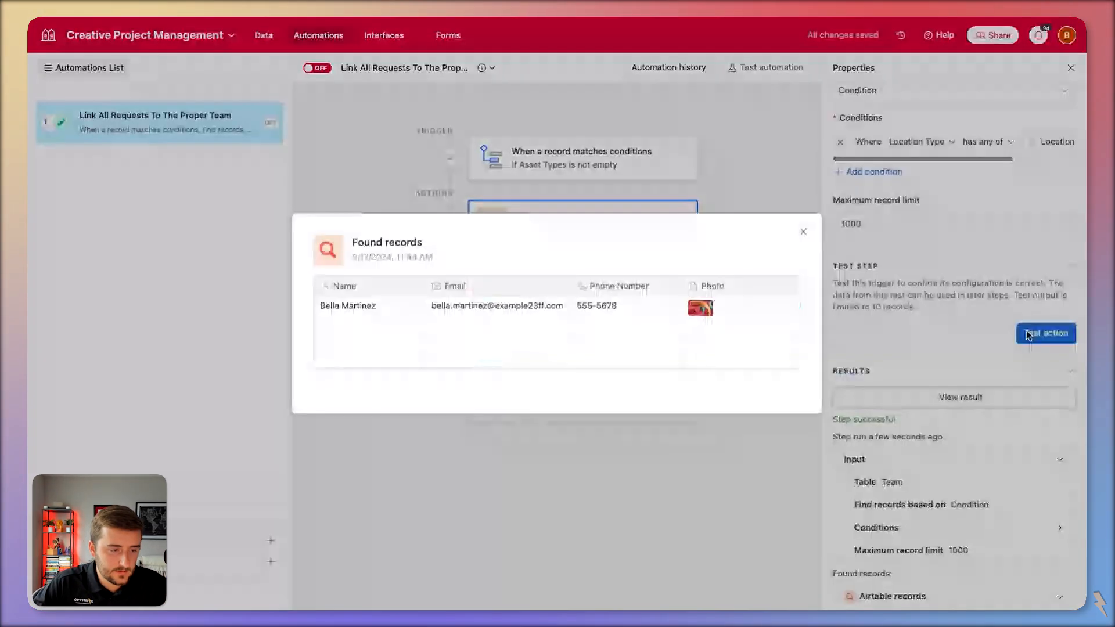
{"action": "left_click", "coordinate": [1027, 335]}
Test the Creative Director search step and dismiss its results.
{"action": "left_click", "coordinate": [545, 269]}
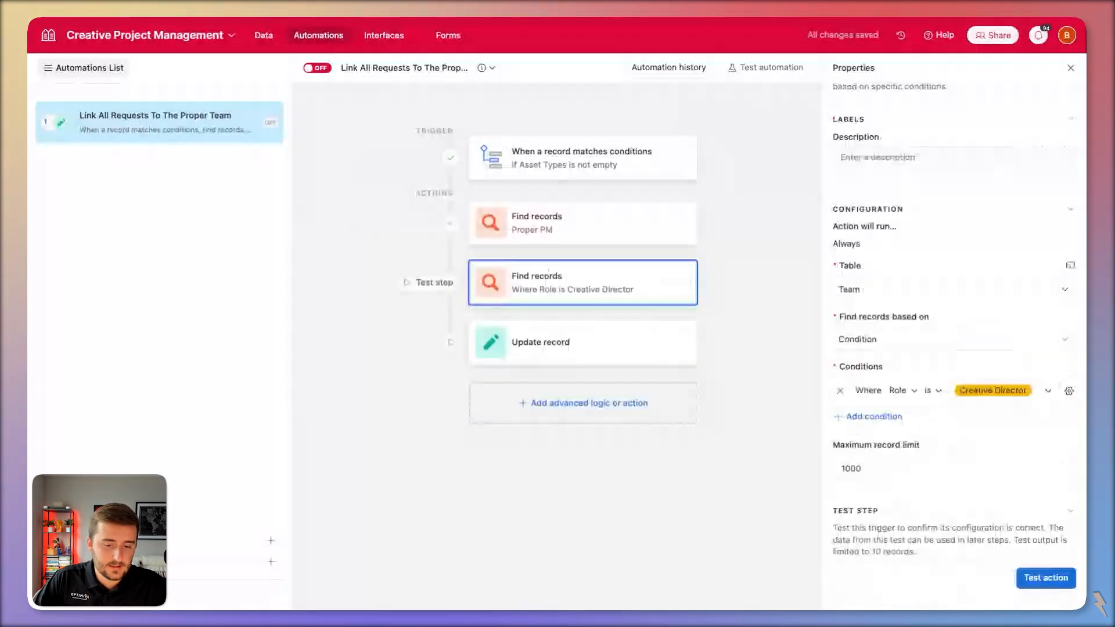
{"action": "left_click", "coordinate": [1045, 578]}
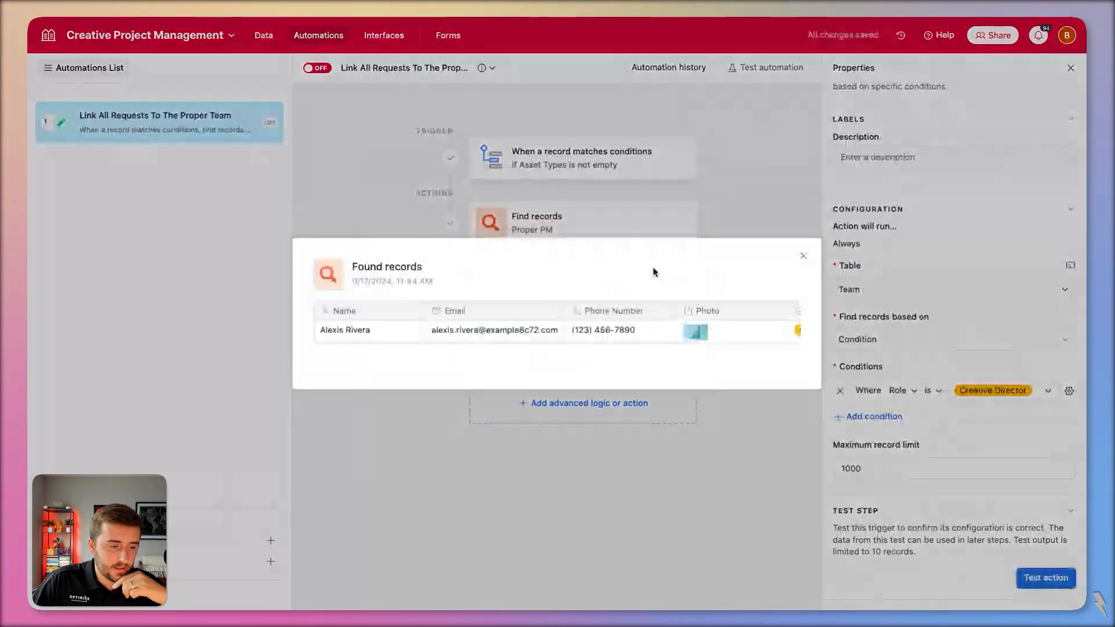
{"action": "left_click", "coordinate": [794, 158]}
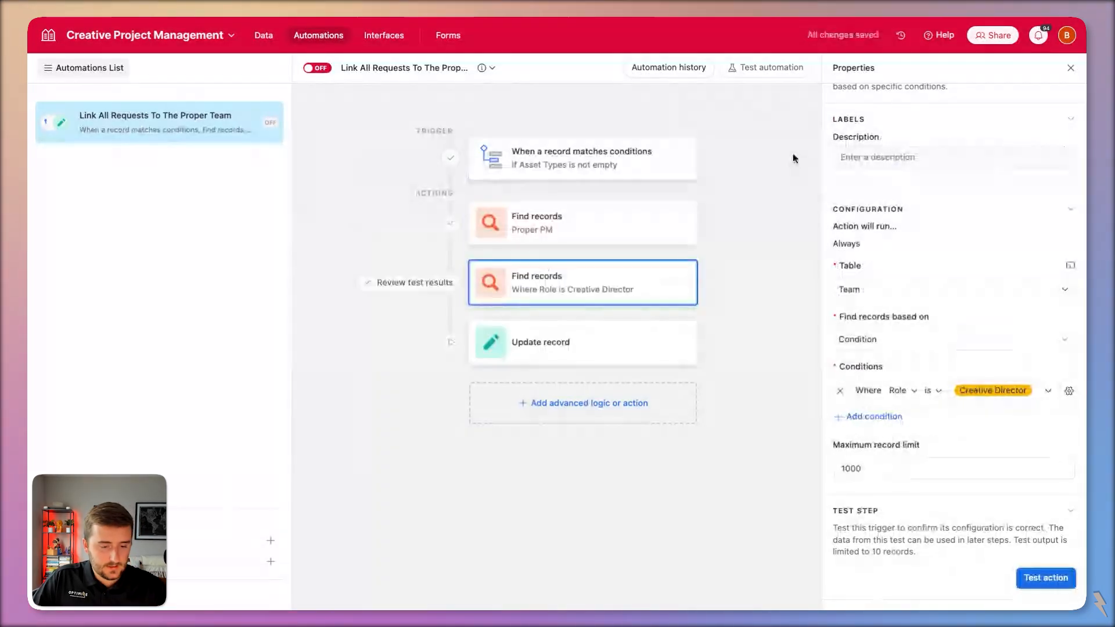
{"action": "left_click", "coordinate": [580, 342]}
Add Assigned PM to the Update record step, filled with the Proper PM search's record IDs.
{"action": "left_click", "coordinate": [877, 469]}
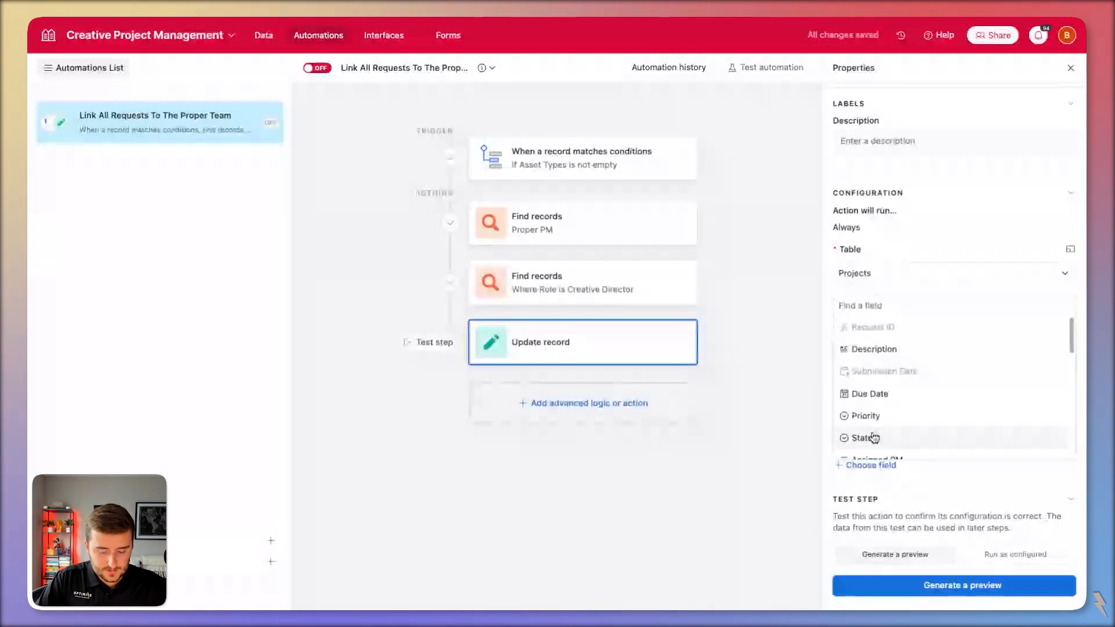
{"action": "left_click", "coordinate": [874, 437]}
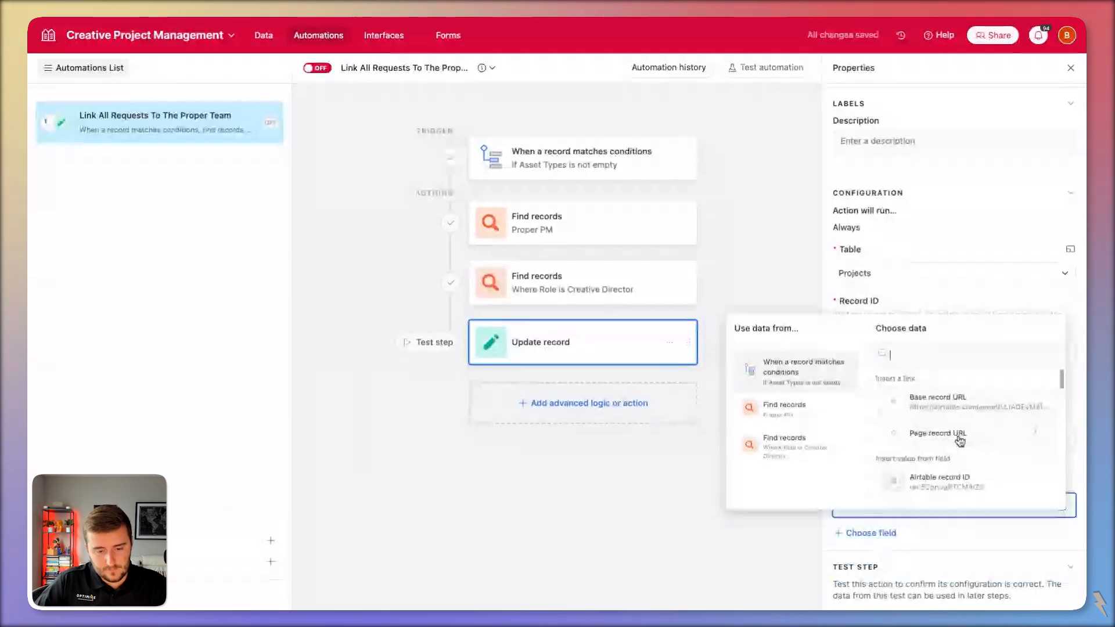
{"action": "scroll", "coordinate": [952, 453], "scroll_direction": "down", "scroll_amount": 1}
{"action": "left_click", "coordinate": [787, 406]}
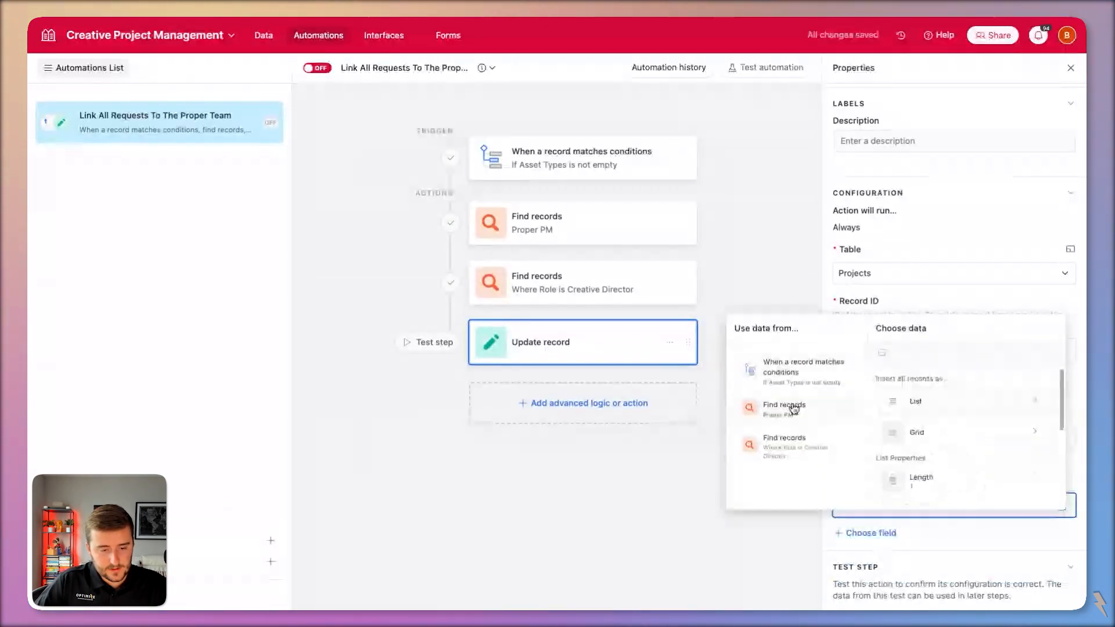
{"action": "scroll", "coordinate": [944, 494], "scroll_direction": "down", "scroll_amount": 1}
{"action": "left_click", "coordinate": [934, 454]}
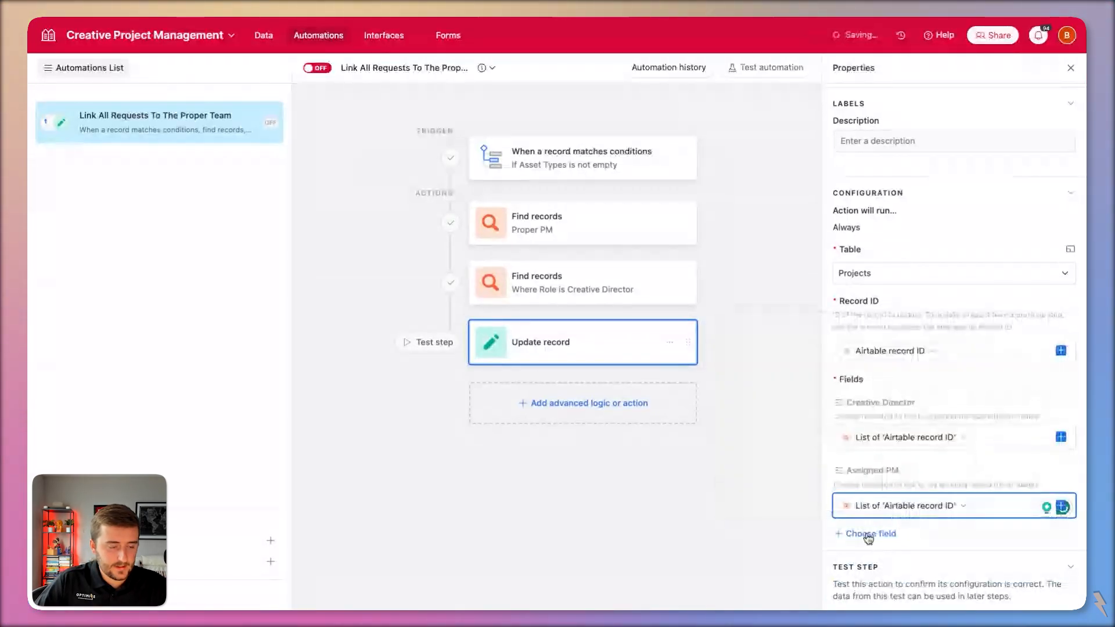
Browse the list of actions that can be added next, then close it without adding one.
{"action": "left_click", "coordinate": [609, 409]}
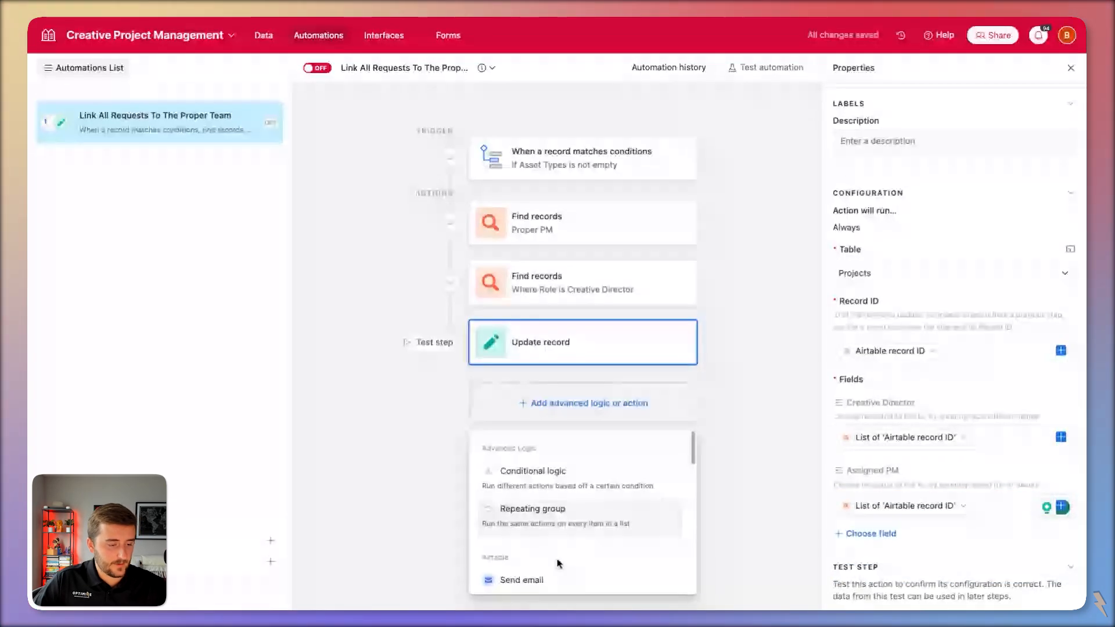
{"action": "scroll", "coordinate": [558, 563], "scroll_direction": "down", "scroll_amount": 2}
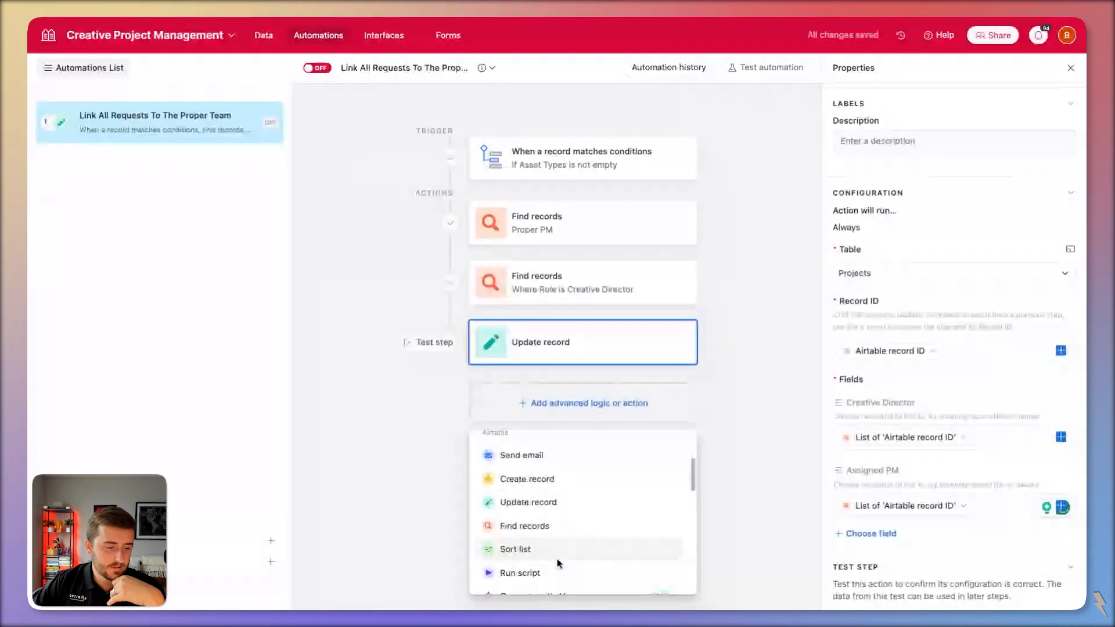
{"action": "scroll", "coordinate": [558, 563], "scroll_direction": "down", "scroll_amount": 1}
{"action": "scroll", "coordinate": [544, 495], "scroll_direction": "up", "scroll_amount": 2}
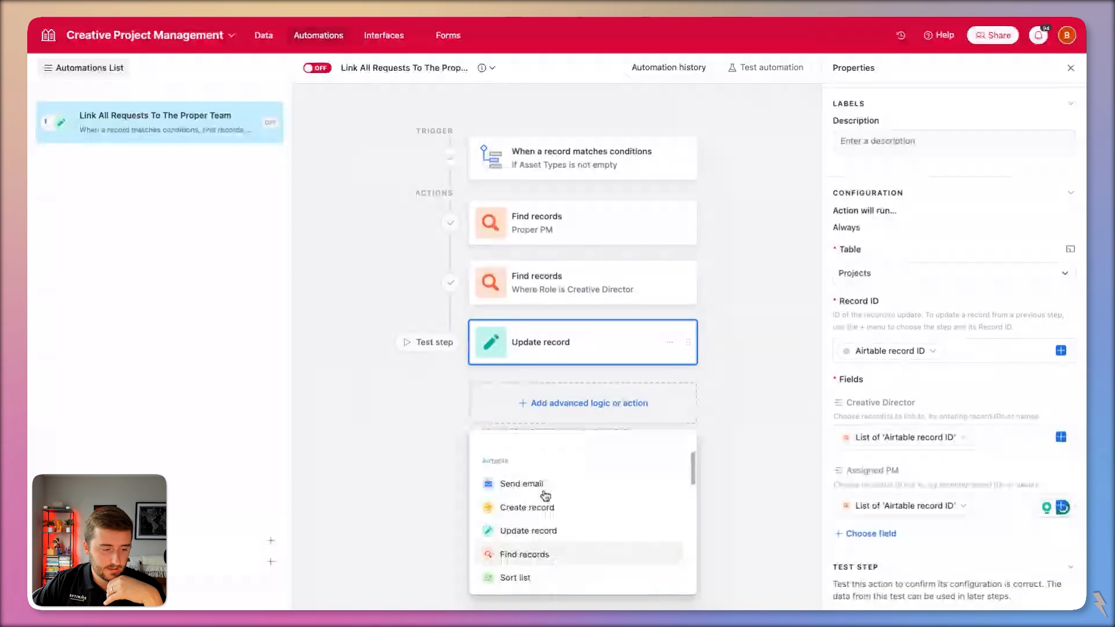
{"action": "scroll", "coordinate": [544, 511], "scroll_direction": "down", "scroll_amount": 2}
{"action": "mouse_move", "coordinate": [545, 581]}
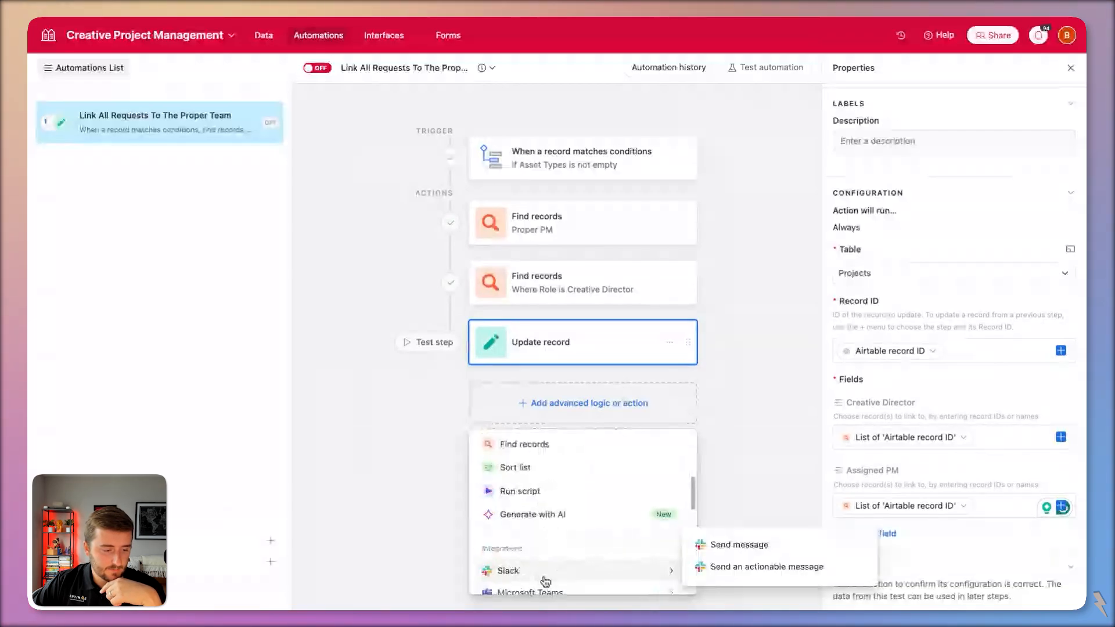
{"action": "scroll", "coordinate": [545, 574], "scroll_direction": "down", "scroll_amount": 2}
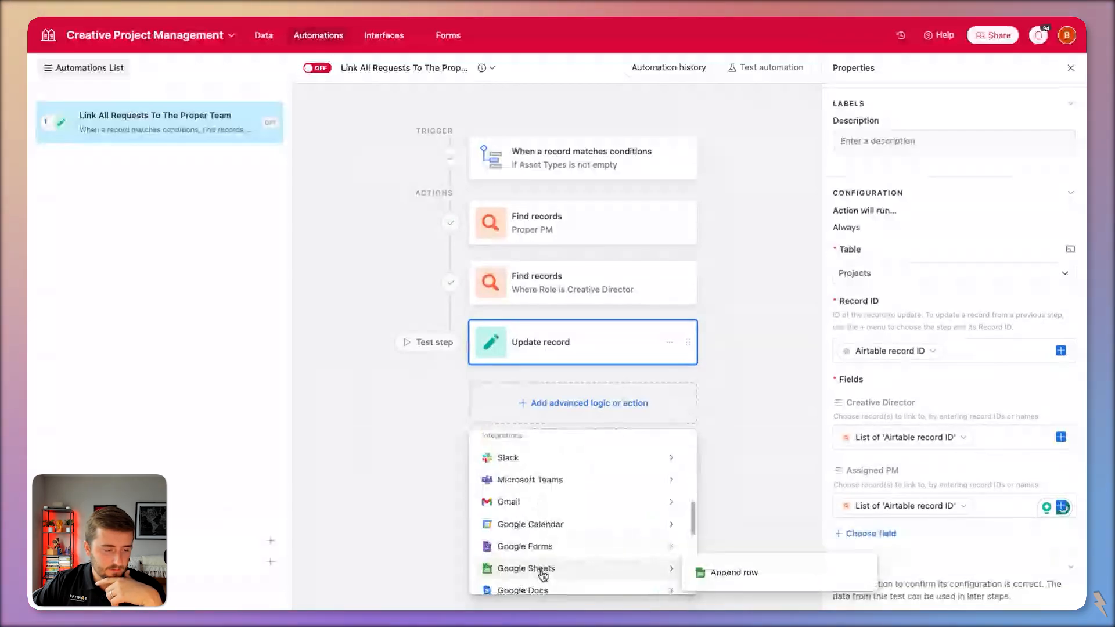
{"action": "left_click", "coordinate": [363, 422]}
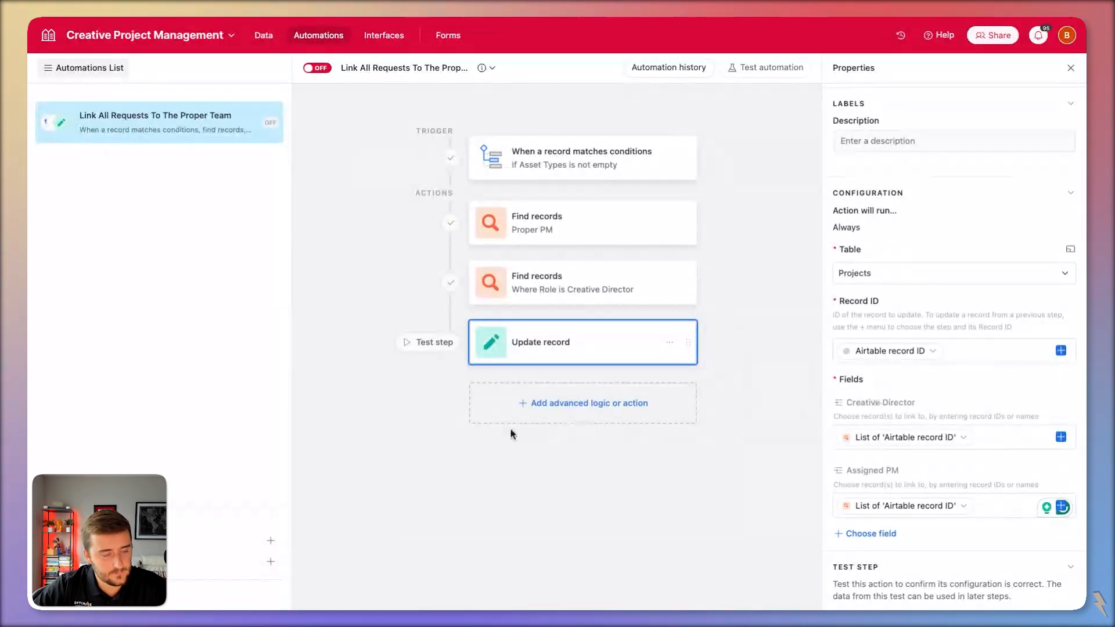
Insert a 'Repeat for each' group below Update record, using the trigger's Asset Types as its input list.
{"action": "left_click", "coordinate": [559, 408]}
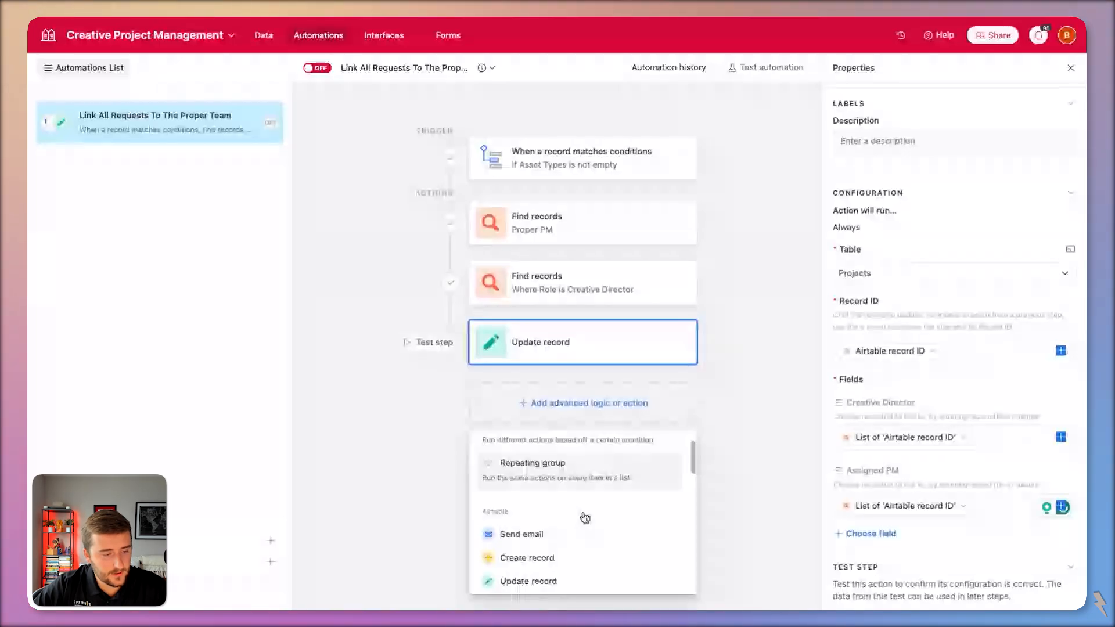
{"action": "left_click", "coordinate": [610, 470]}
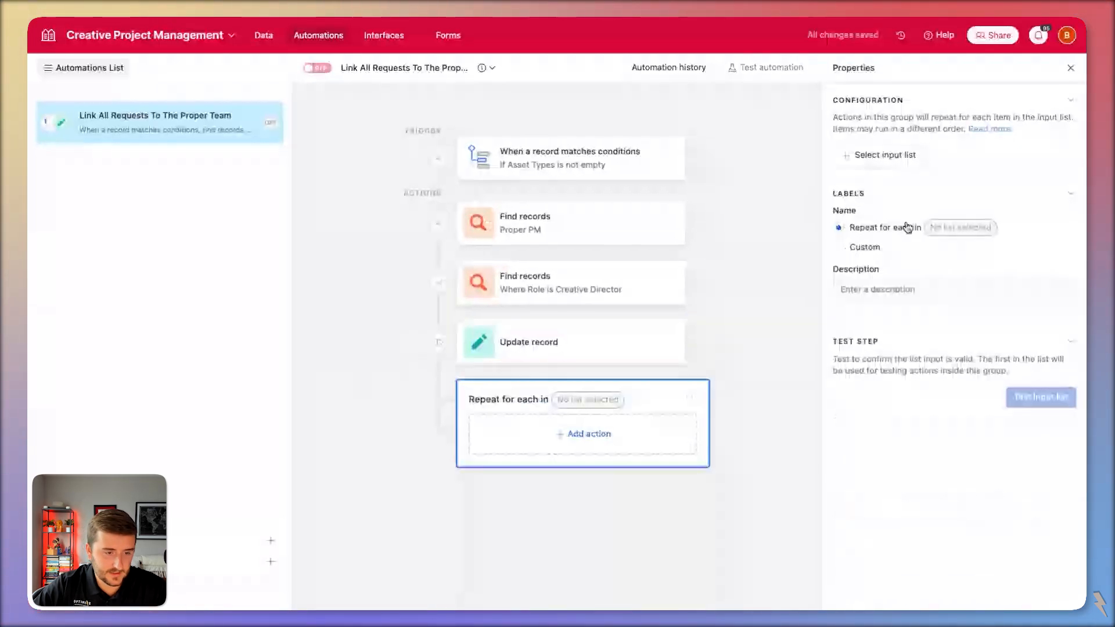
{"action": "left_click", "coordinate": [883, 155]}
{"action": "scroll", "coordinate": [816, 253], "scroll_direction": "down", "scroll_amount": 3}
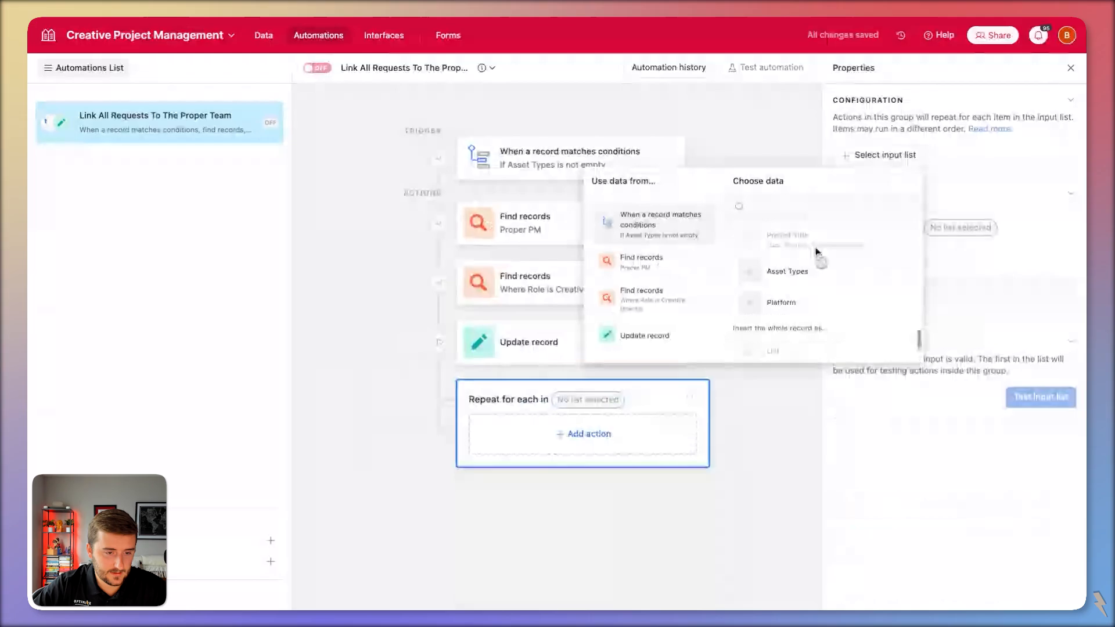
{"action": "scroll", "coordinate": [815, 253], "scroll_direction": "up", "scroll_amount": 1}
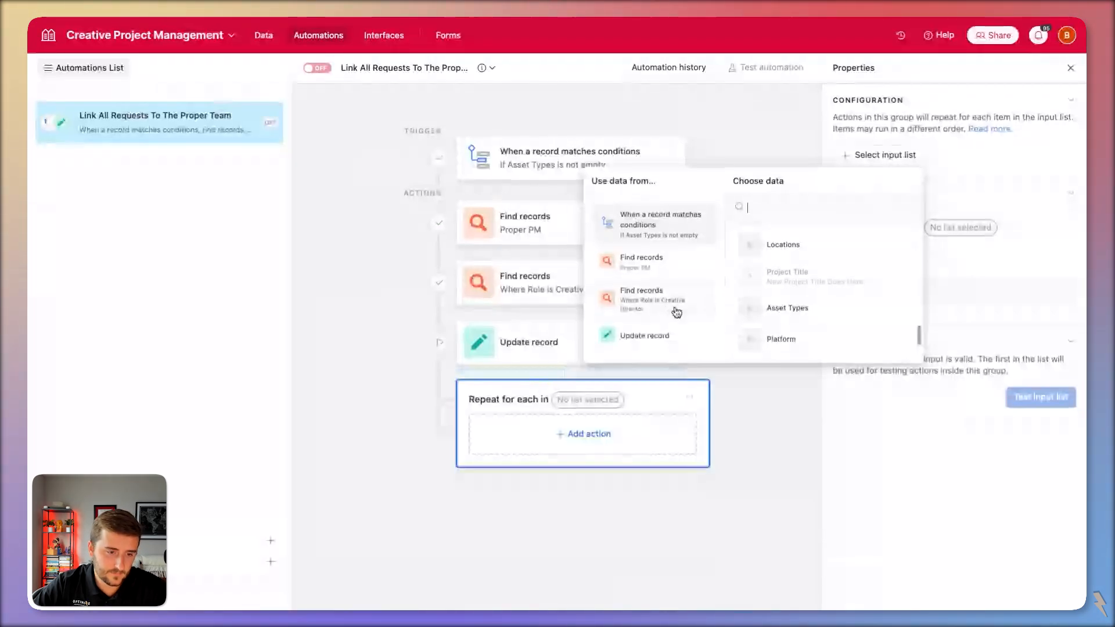
{"action": "scroll", "coordinate": [846, 303], "scroll_direction": "up", "scroll_amount": 1}
{"action": "scroll", "coordinate": [793, 282], "scroll_direction": "up", "scroll_amount": 1}
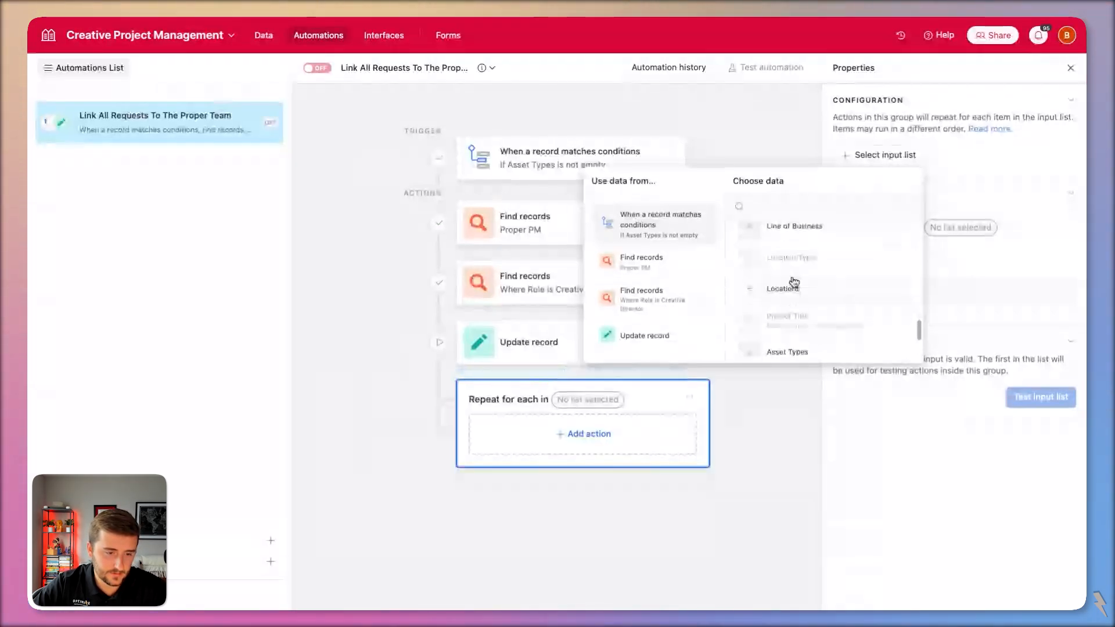
{"action": "scroll", "coordinate": [793, 282], "scroll_direction": "down", "scroll_amount": 2}
{"action": "left_click", "coordinate": [812, 298]}
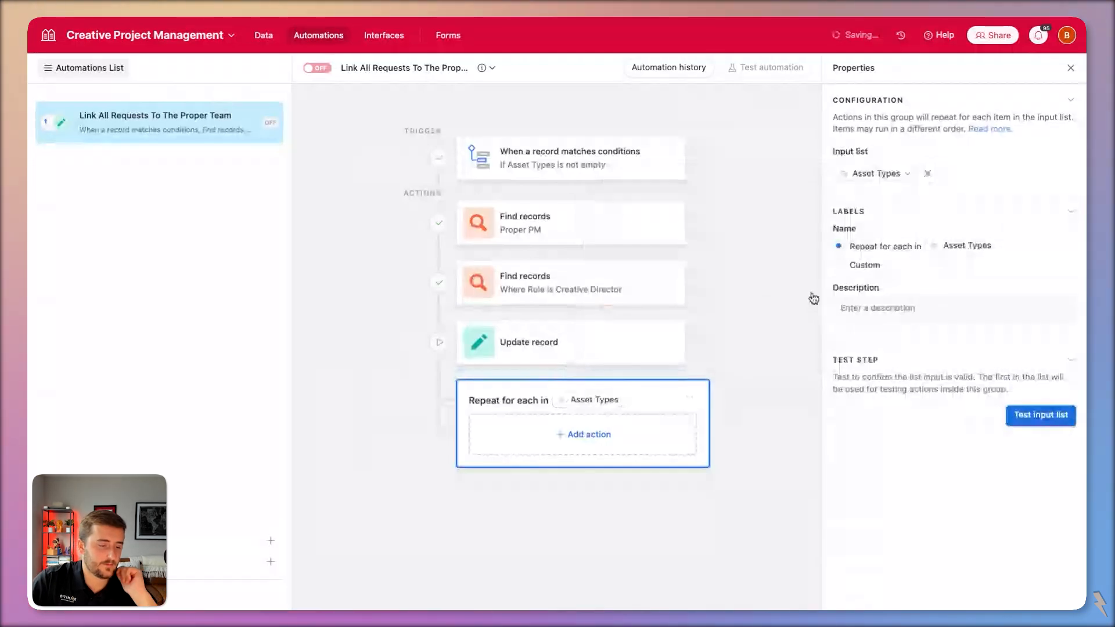
Add a Create record action inside the loop targeting the Tasks table.
{"action": "left_click", "coordinate": [586, 435]}
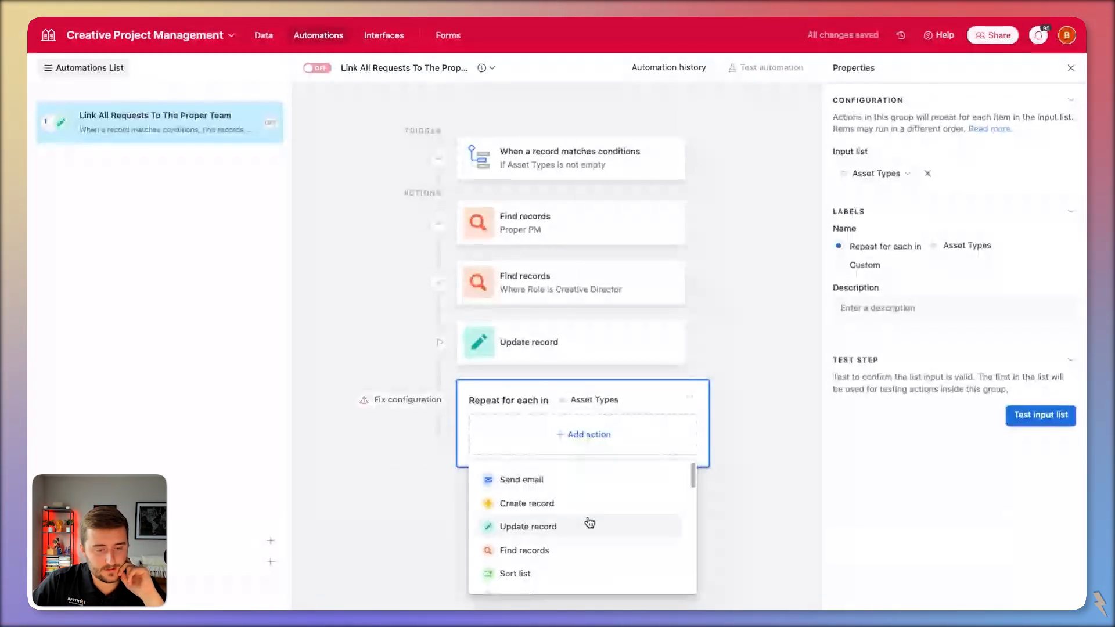
{"action": "left_click", "coordinate": [558, 504]}
{"action": "left_click", "coordinate": [869, 356]}
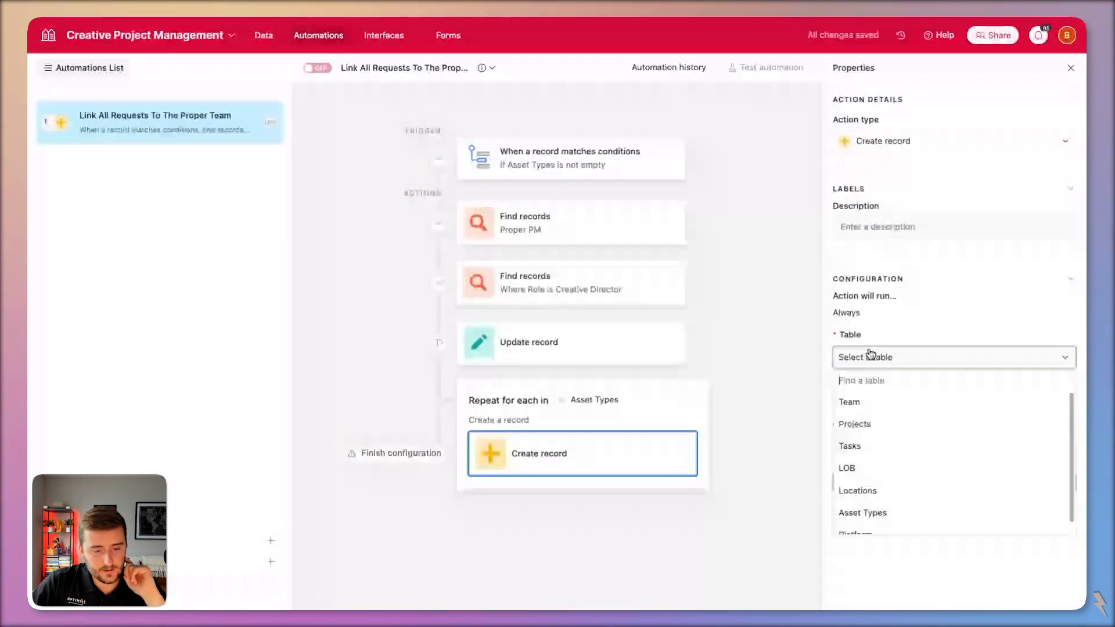
{"action": "left_click", "coordinate": [865, 445]}
Set Asset Types to the current item's ID and Projects to the triggering project's Airtable record ID.
{"action": "left_click", "coordinate": [871, 404]}
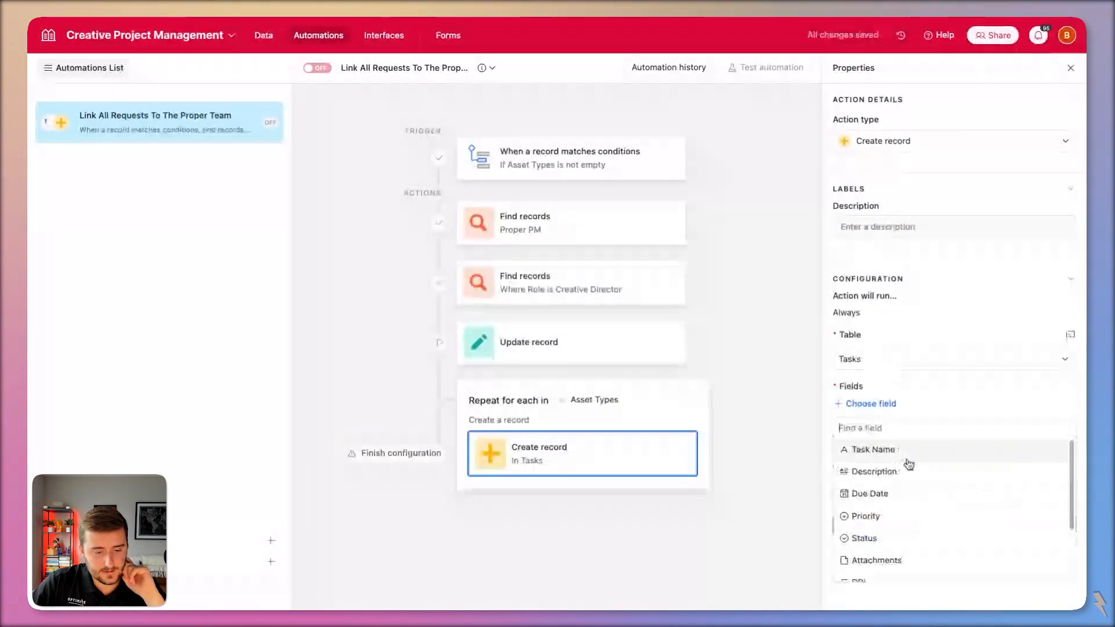
{"action": "scroll", "coordinate": [910, 499], "scroll_direction": "down", "scroll_amount": 3}
{"action": "left_click", "coordinate": [915, 547]}
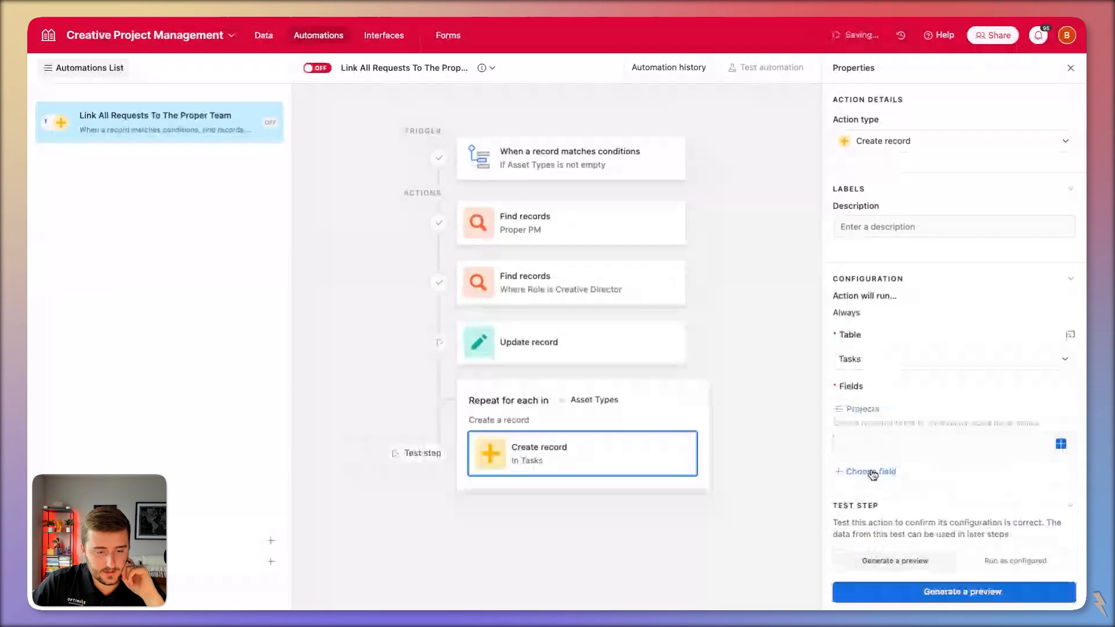
{"action": "left_click", "coordinate": [874, 469]}
{"action": "scroll", "coordinate": [907, 450], "scroll_direction": "down", "scroll_amount": 3}
{"action": "left_click", "coordinate": [908, 453]}
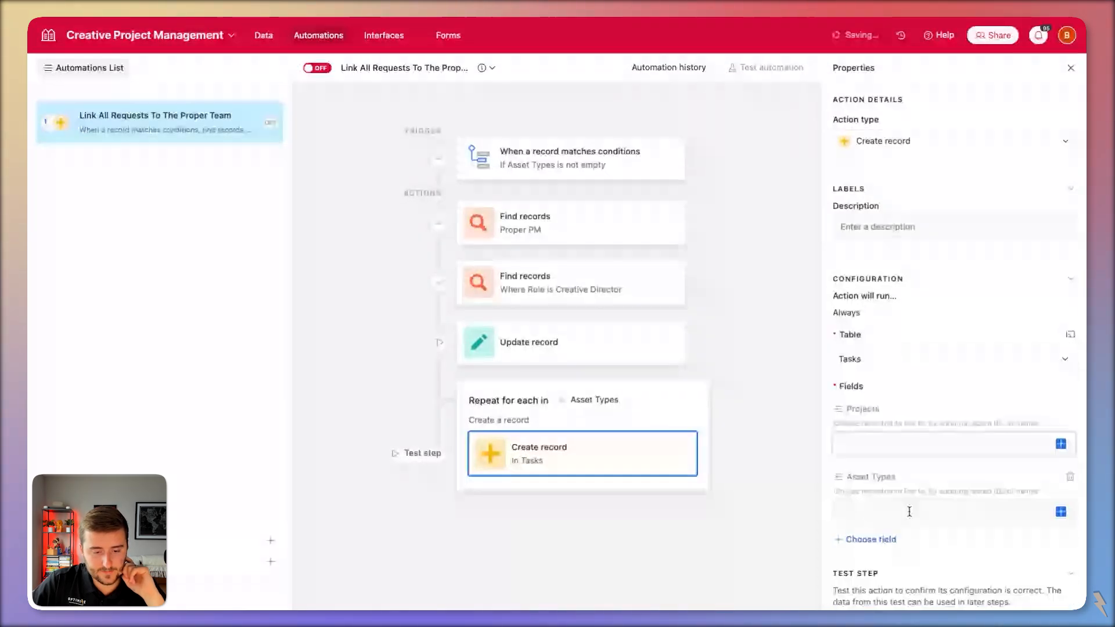
{"action": "left_click", "coordinate": [910, 511]}
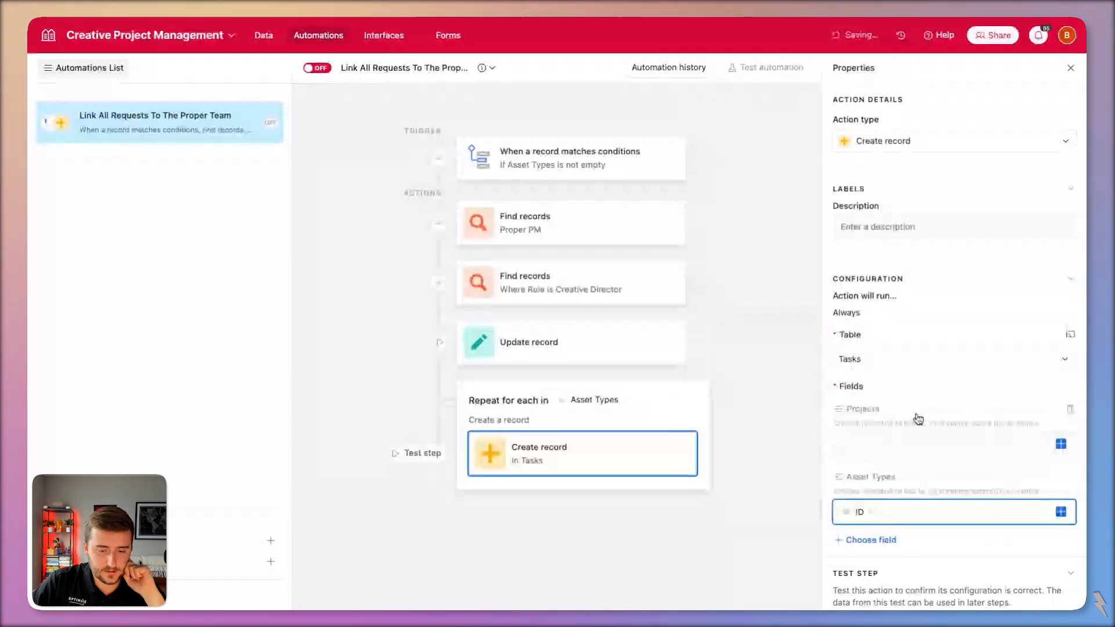
{"action": "left_click", "coordinate": [918, 415]}
{"action": "left_click", "coordinate": [1027, 441]}
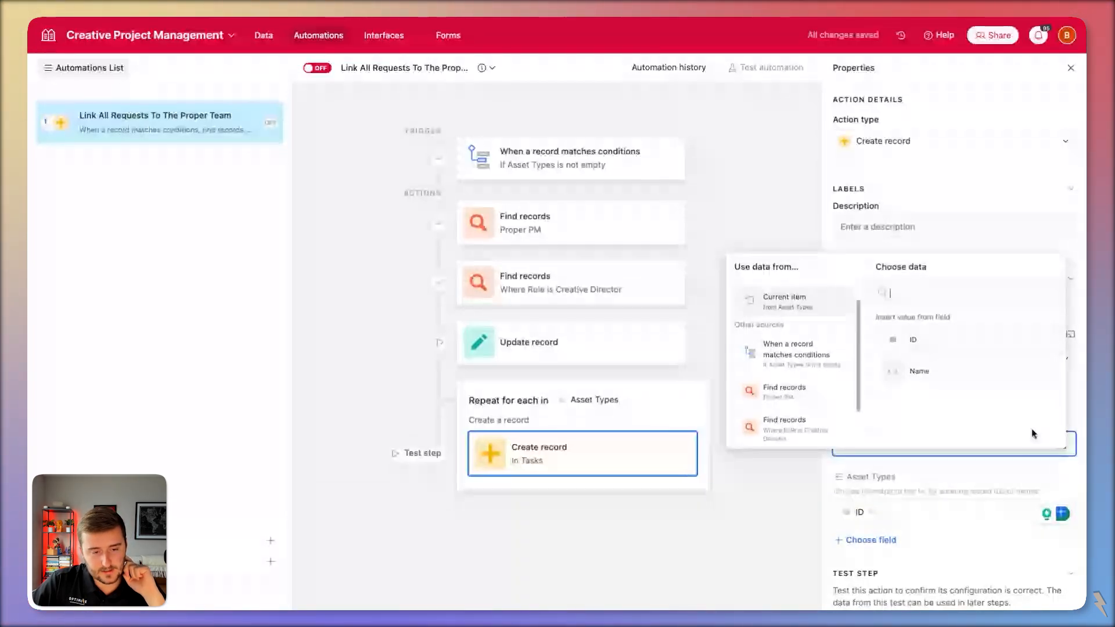
{"action": "left_click", "coordinate": [774, 361]}
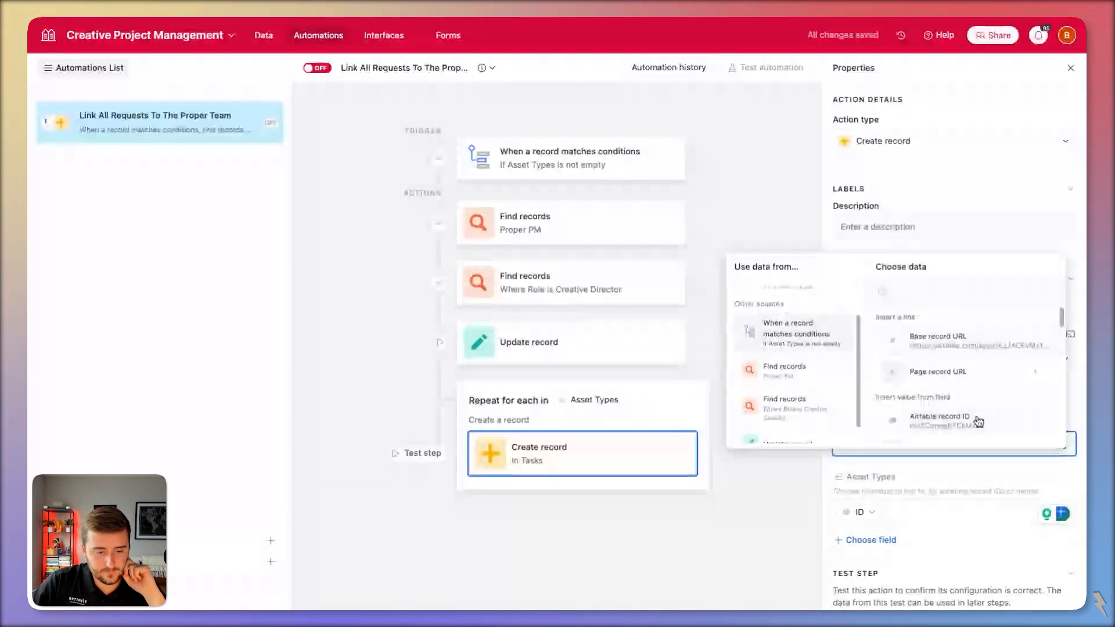
{"action": "left_click", "coordinate": [978, 421]}
Add the Status field to the new task set to To Do.
{"action": "left_click", "coordinate": [875, 540]}
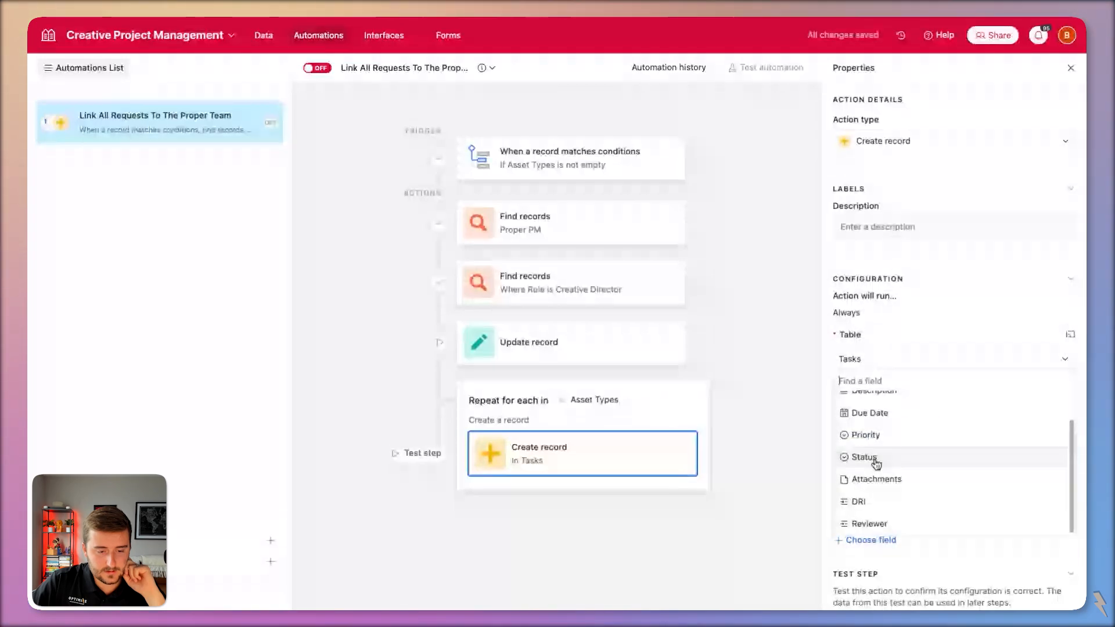
{"action": "left_click", "coordinate": [876, 459]}
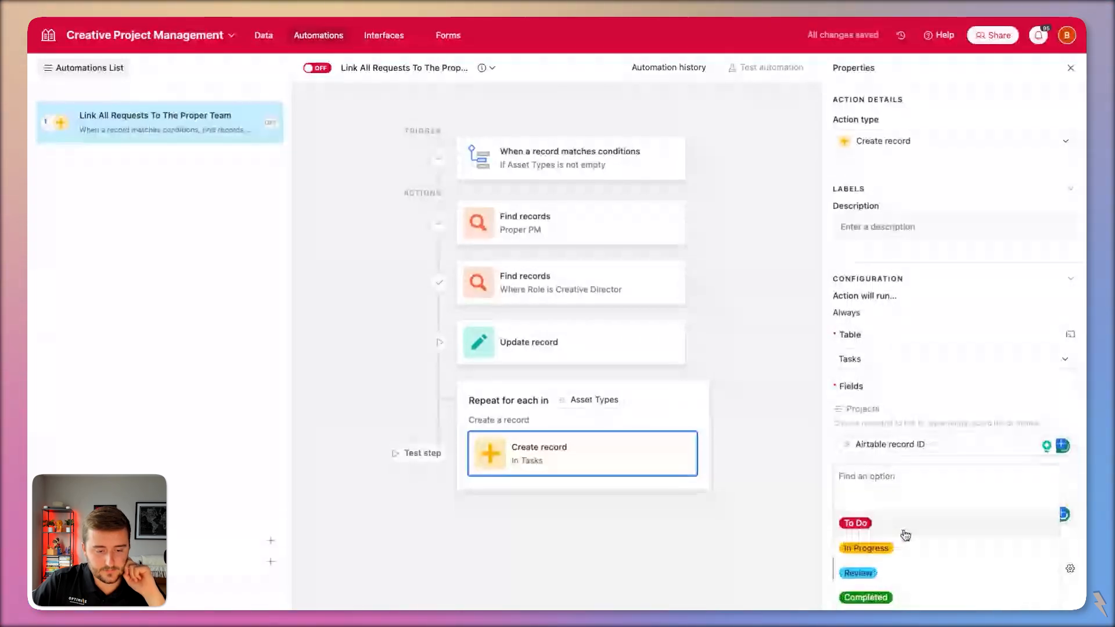
{"action": "left_click", "coordinate": [906, 533]}
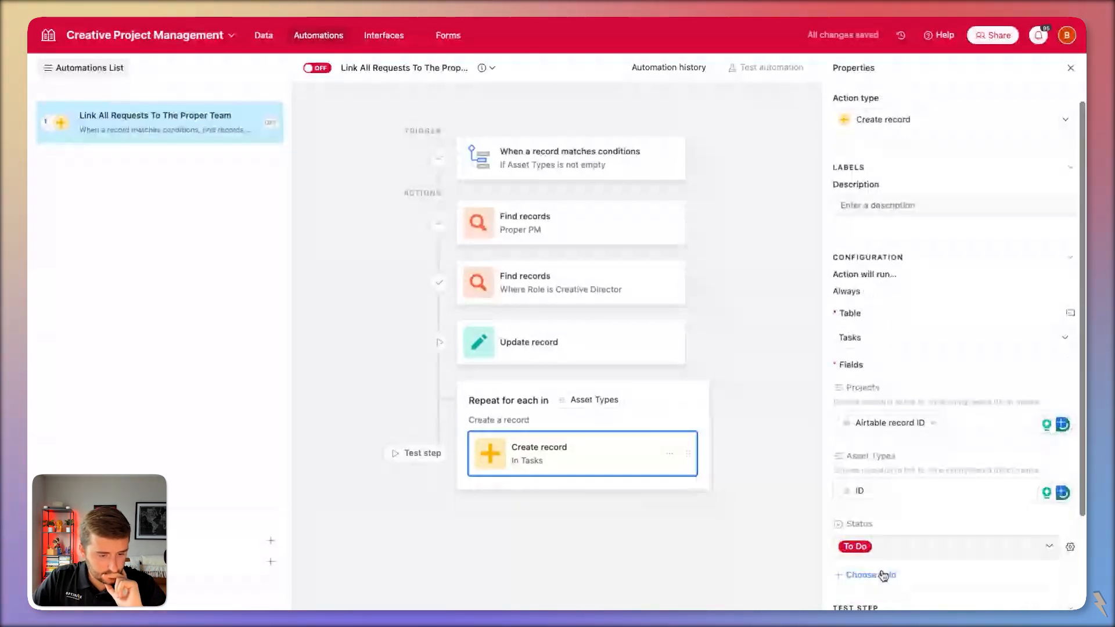
{"action": "left_click", "coordinate": [882, 574]}
{"action": "left_click", "coordinate": [826, 526]}
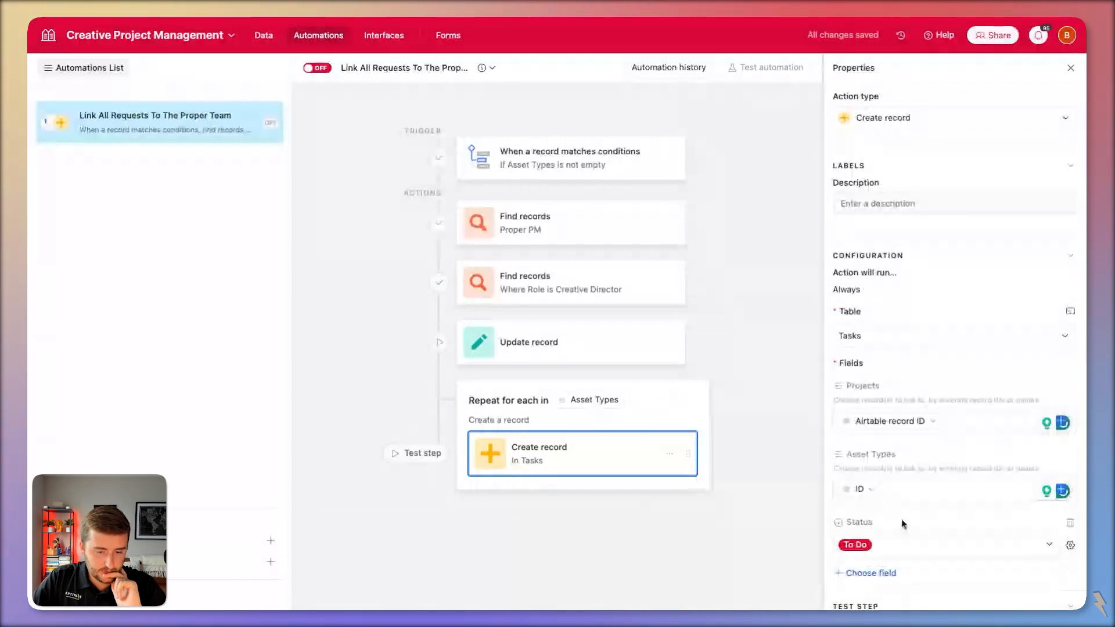
In the Tasks table, add a 'Needs Assigned' option to the Status field.
{"action": "left_click", "coordinate": [265, 36]}
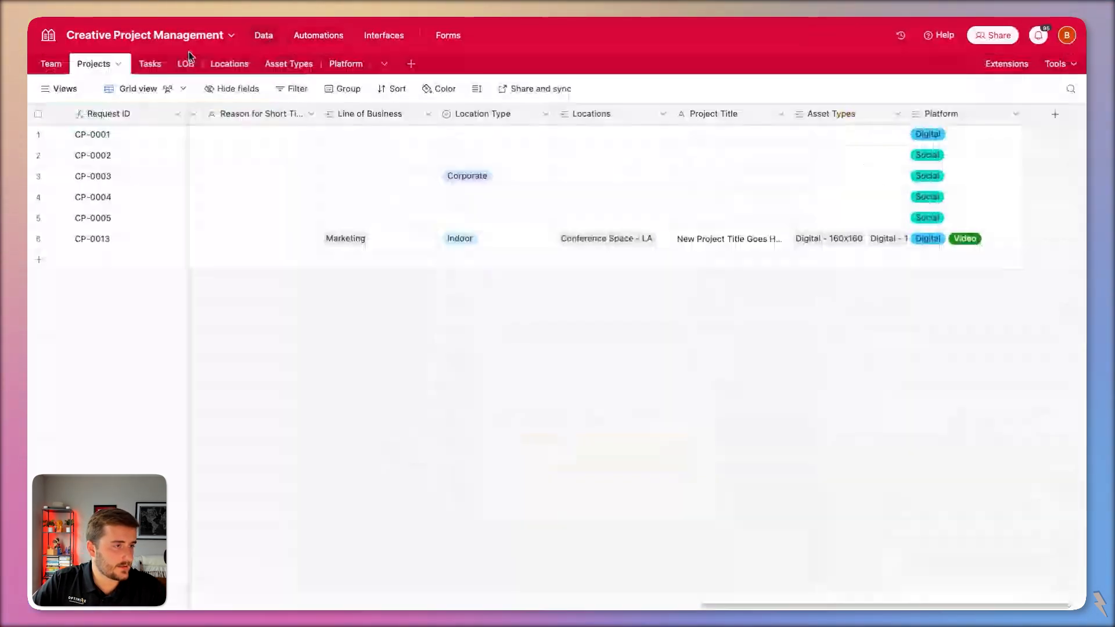
{"action": "left_click", "coordinate": [150, 63]}
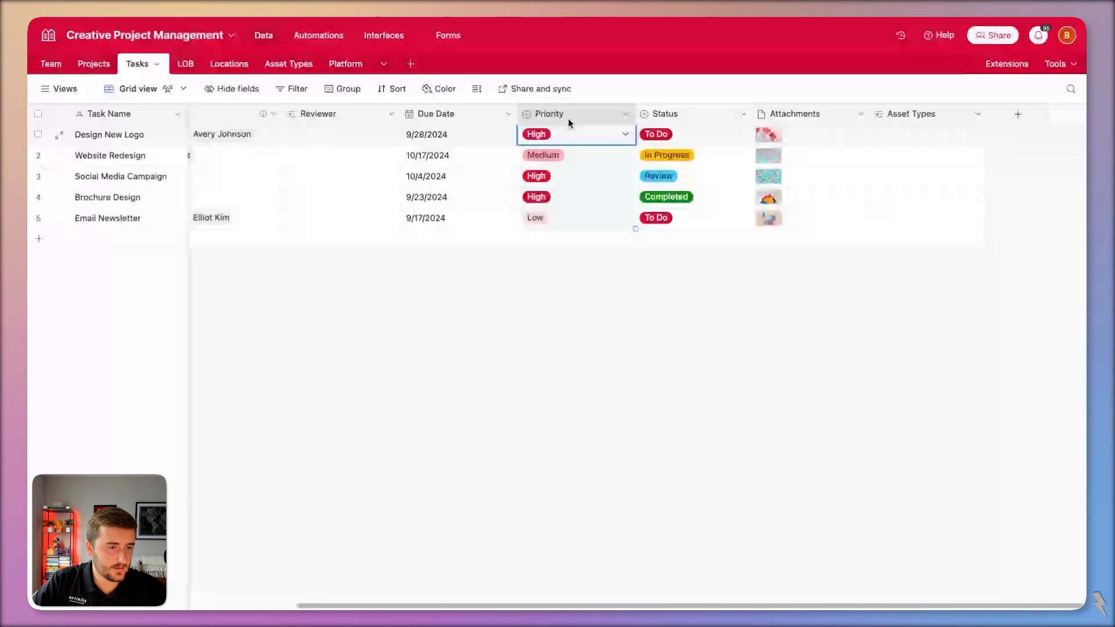
{"action": "double_click", "coordinate": [664, 113]}
{"action": "left_click", "coordinate": [577, 360]}
{"action": "type", "text": "Ne"}
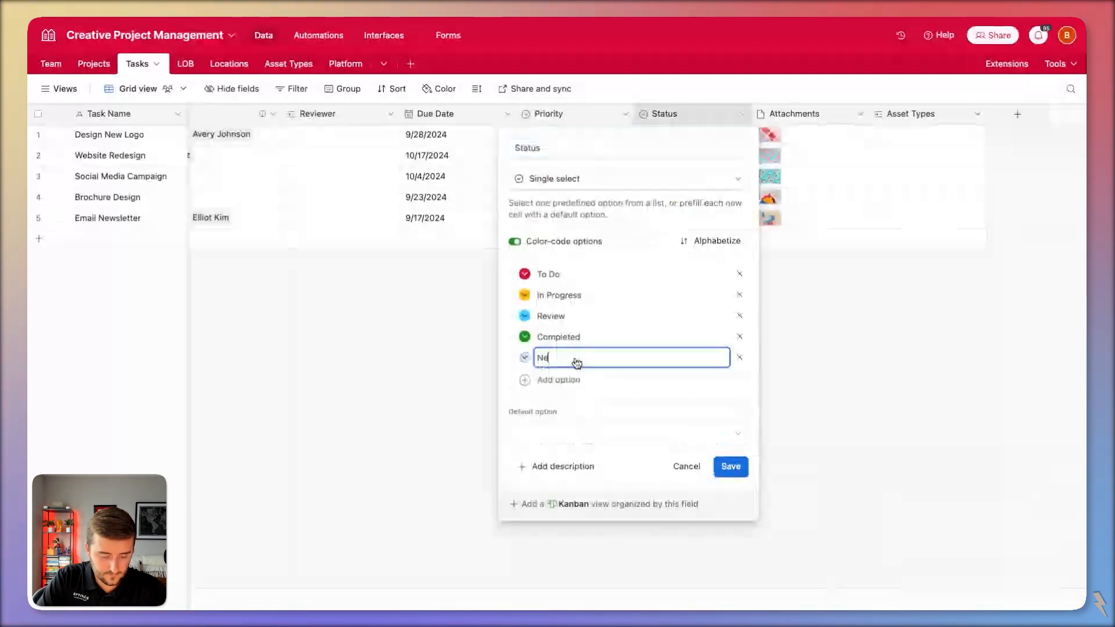
{"action": "type", "text": "eds Assigned"}
Move Needs Assigned to the top of the Status options, give it a colour, and save.
{"action": "left_click_drag", "start_coordinate": [520, 357], "coordinate": [520, 273]}
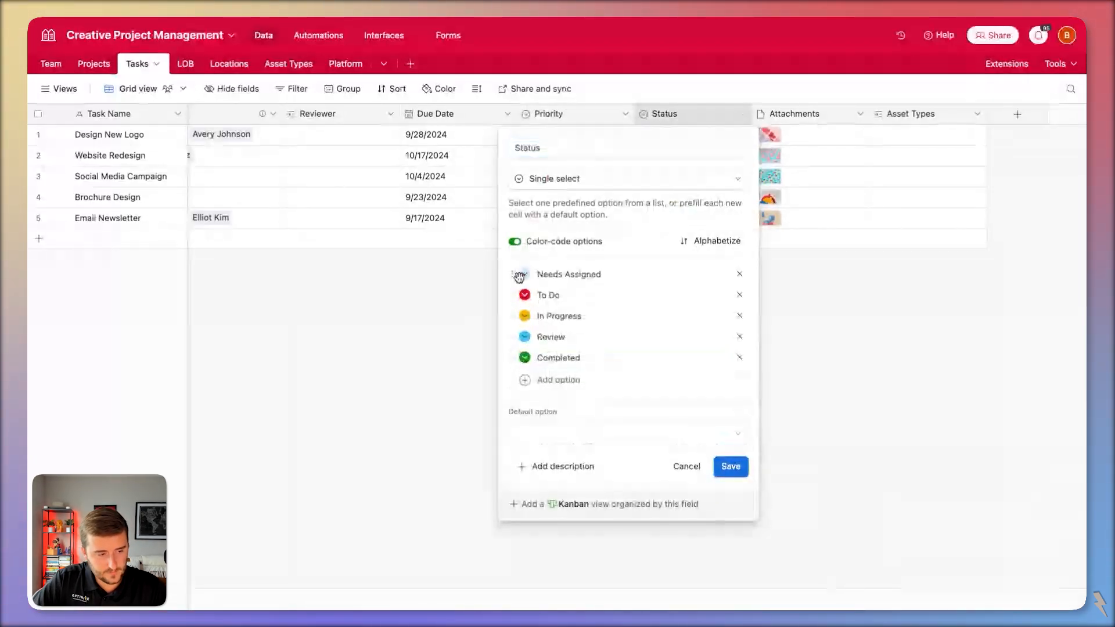
{"action": "left_click", "coordinate": [525, 274]}
{"action": "left_click", "coordinate": [685, 340]}
{"action": "left_click", "coordinate": [525, 273]}
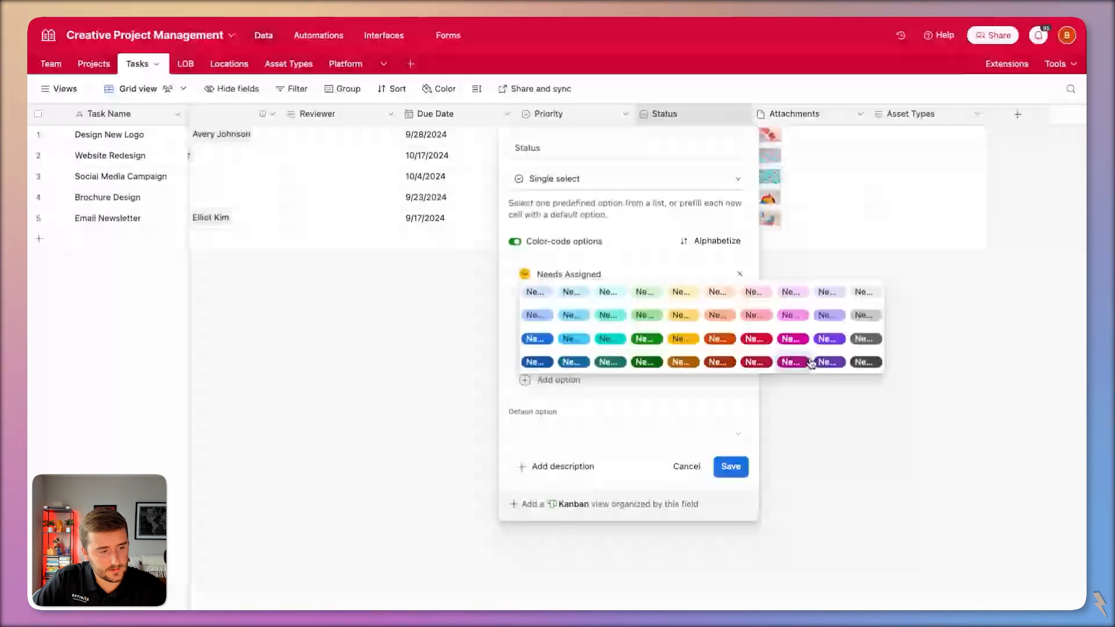
{"action": "left_click", "coordinate": [813, 361]}
{"action": "left_click", "coordinate": [730, 466]}
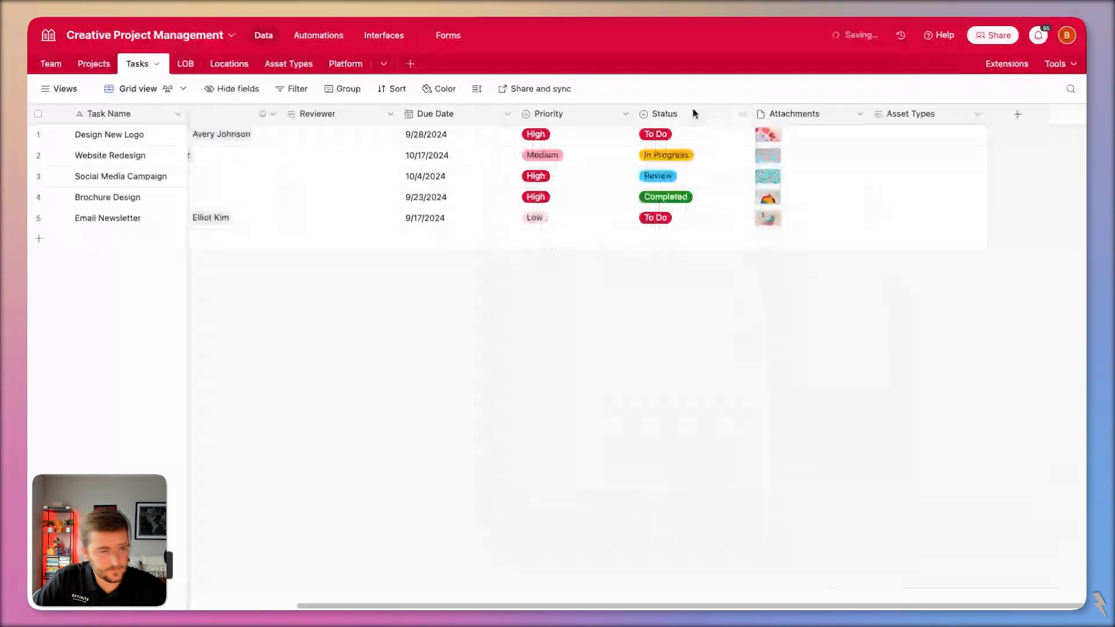
{"action": "left_click", "coordinate": [318, 35]}
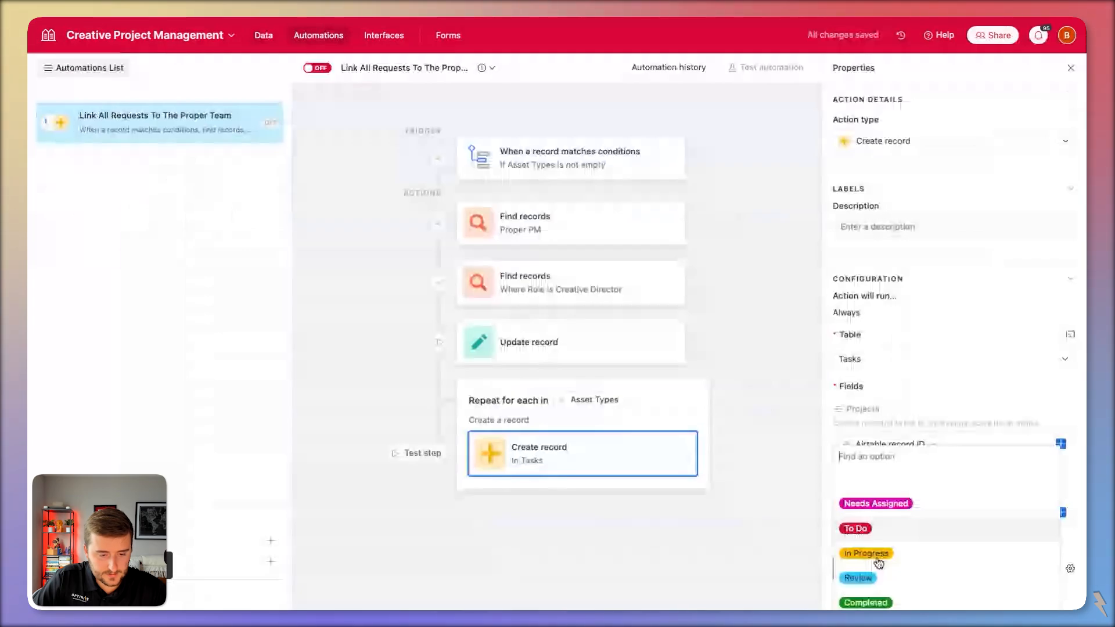
Add the Task Name field to the looped Create record, filled with the current asset type's Name.
{"action": "scroll", "coordinate": [878, 557], "scroll_direction": "down", "scroll_amount": 1}
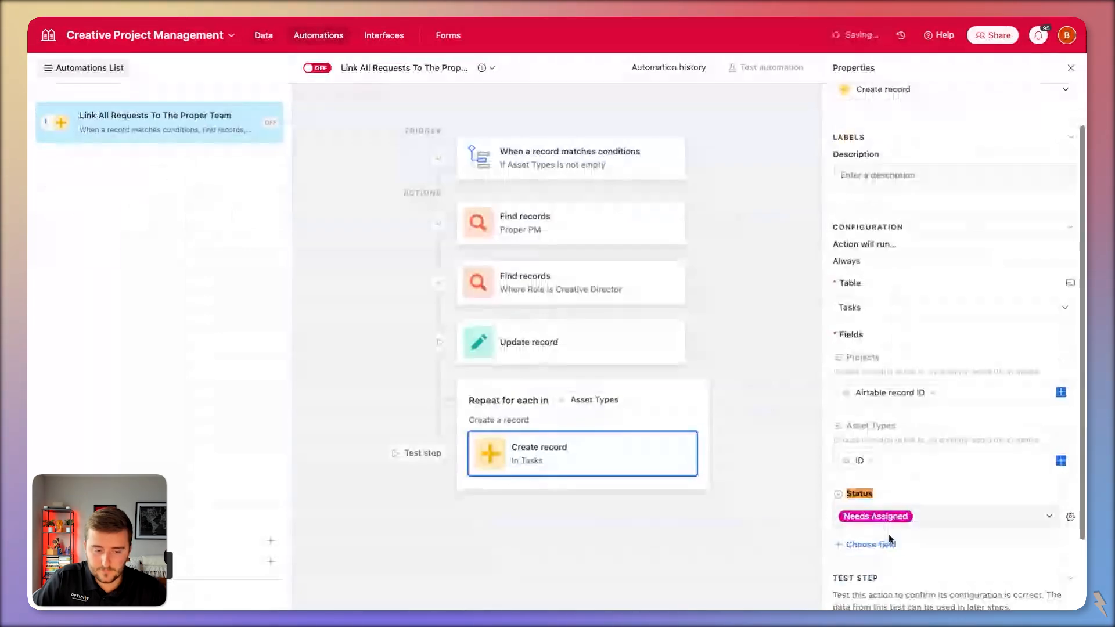
{"action": "left_click", "coordinate": [885, 539]}
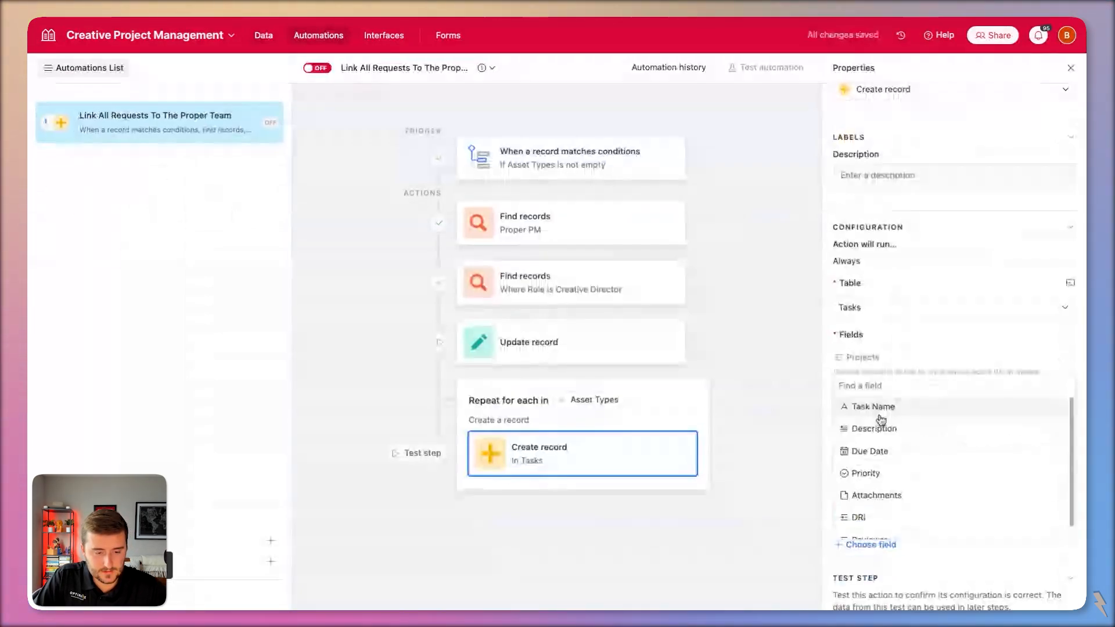
{"action": "left_click", "coordinate": [878, 413]}
{"action": "left_click", "coordinate": [1060, 572]}
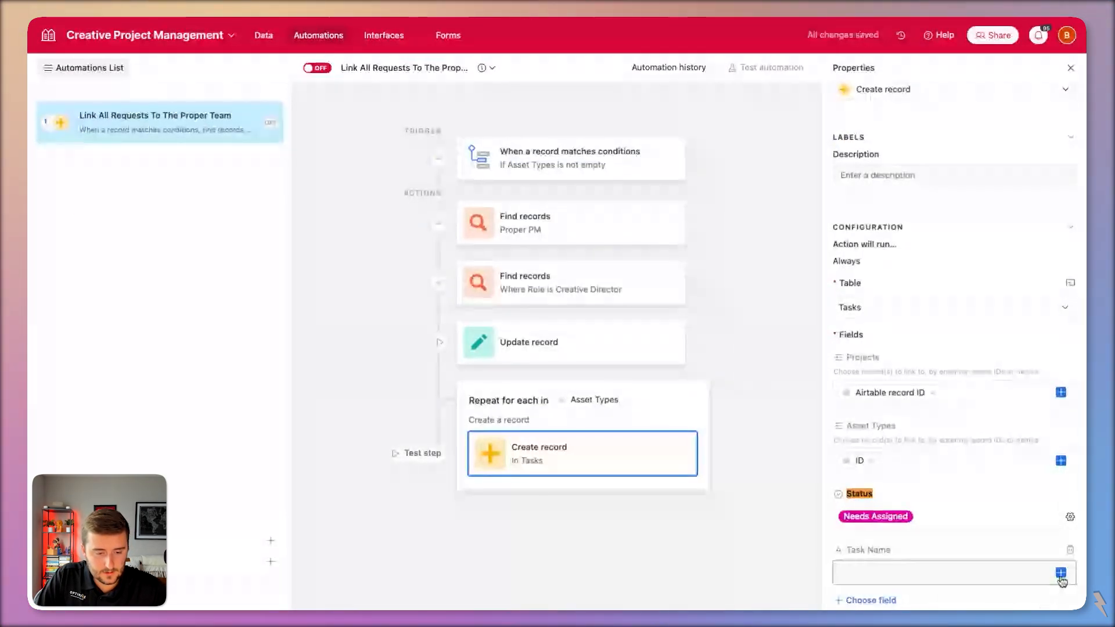
{"action": "left_click", "coordinate": [919, 500]}
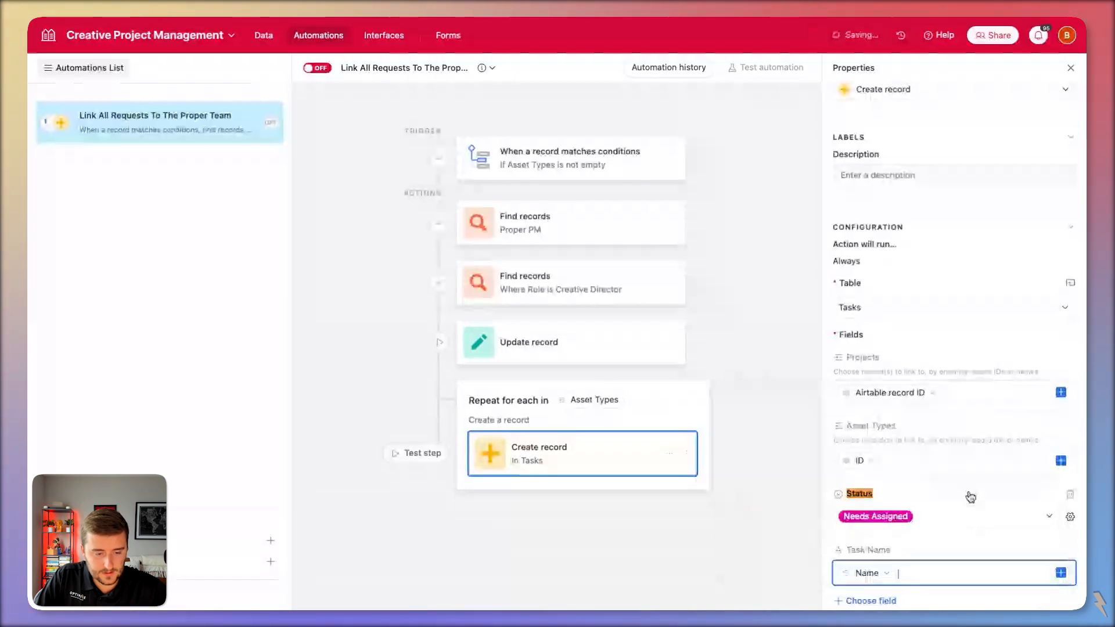
{"action": "scroll", "coordinate": [929, 490], "scroll_direction": "down", "scroll_amount": 2}
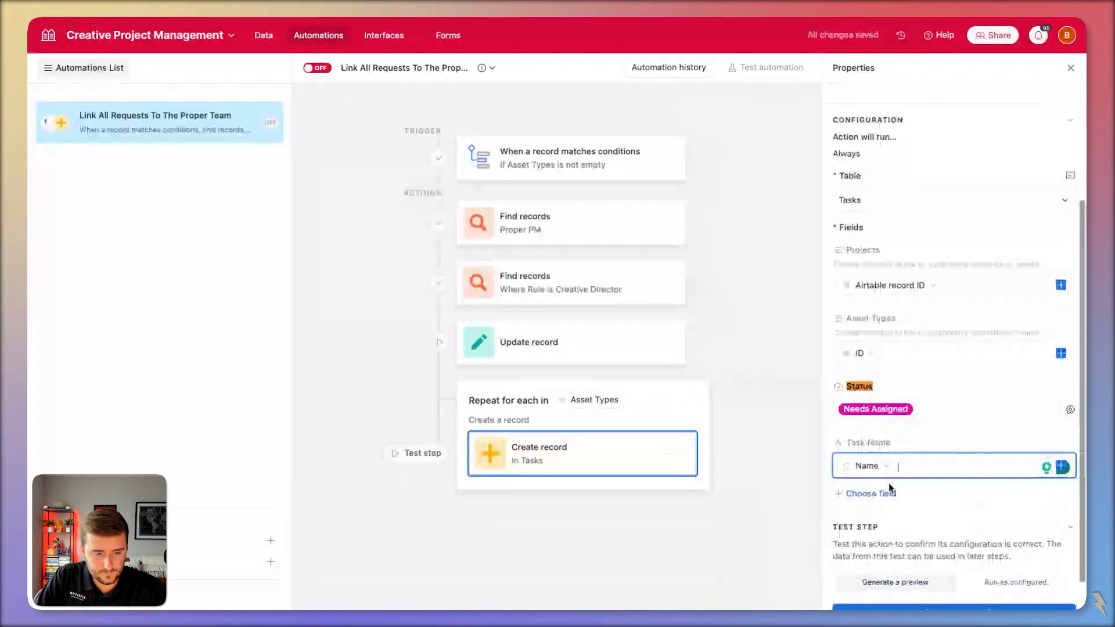
{"action": "left_click", "coordinate": [888, 487]}
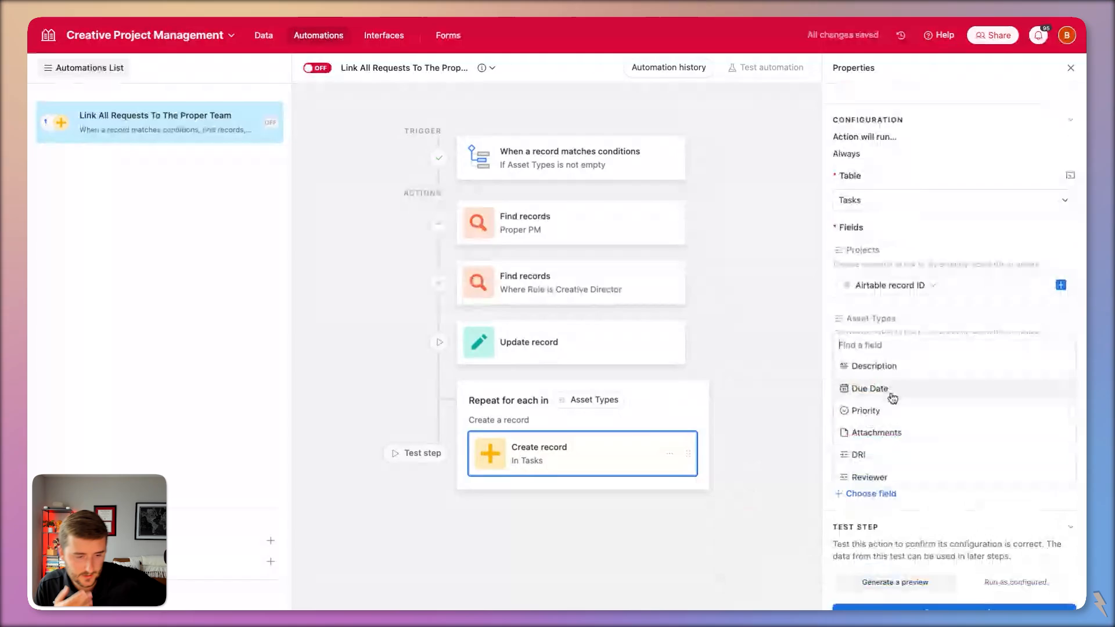
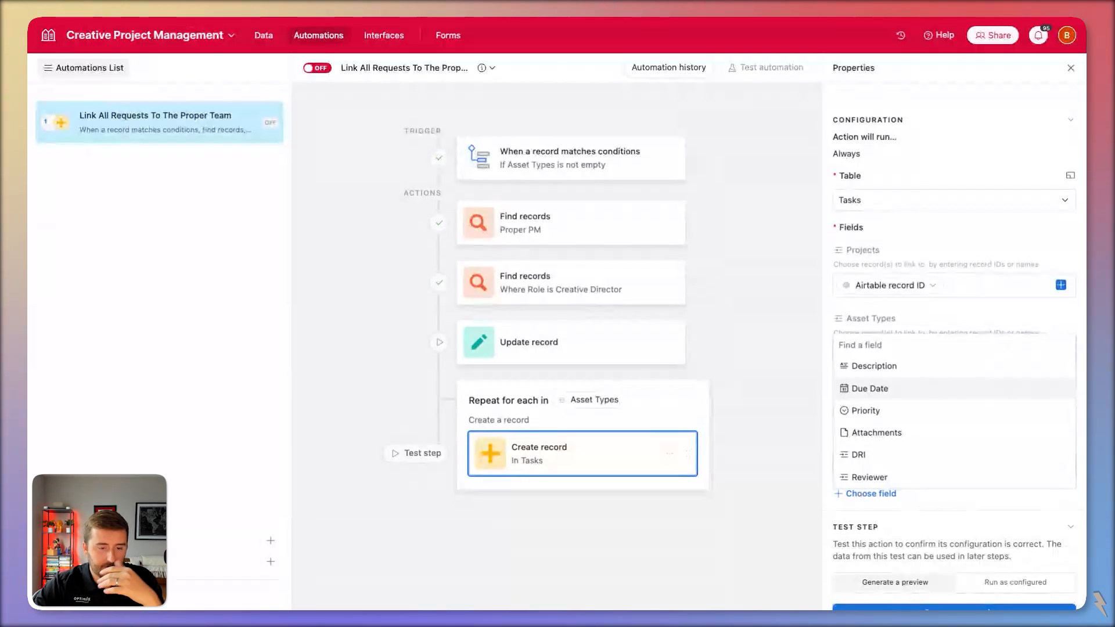
Add a Priority field to the Create record action and look over its options without choosing one.
{"action": "left_click", "coordinate": [852, 411]}
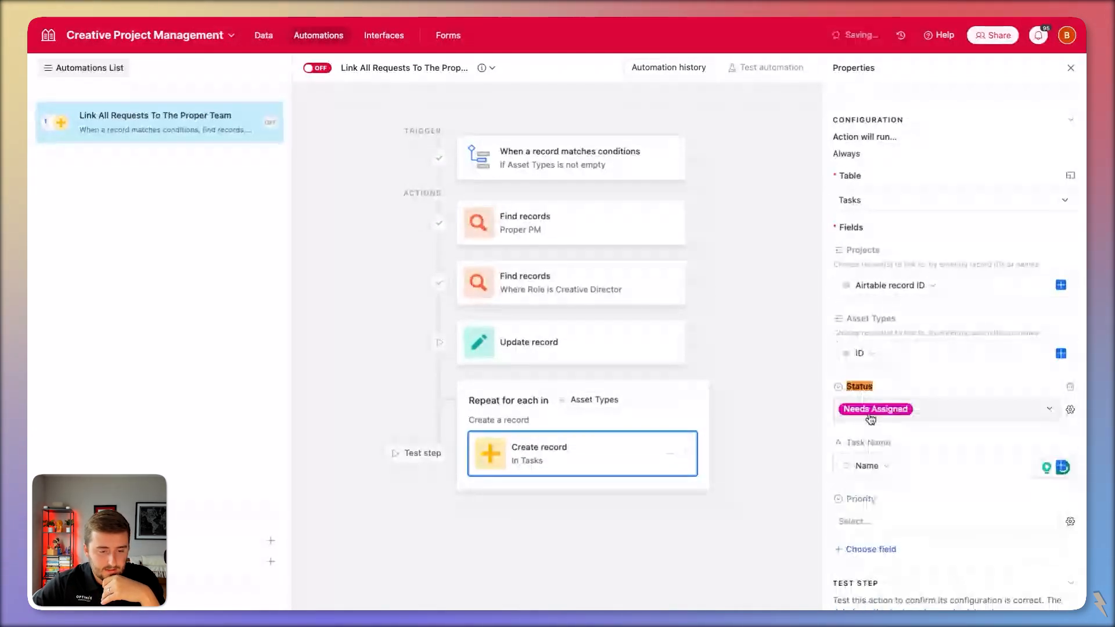
{"action": "left_click", "coordinate": [953, 523]}
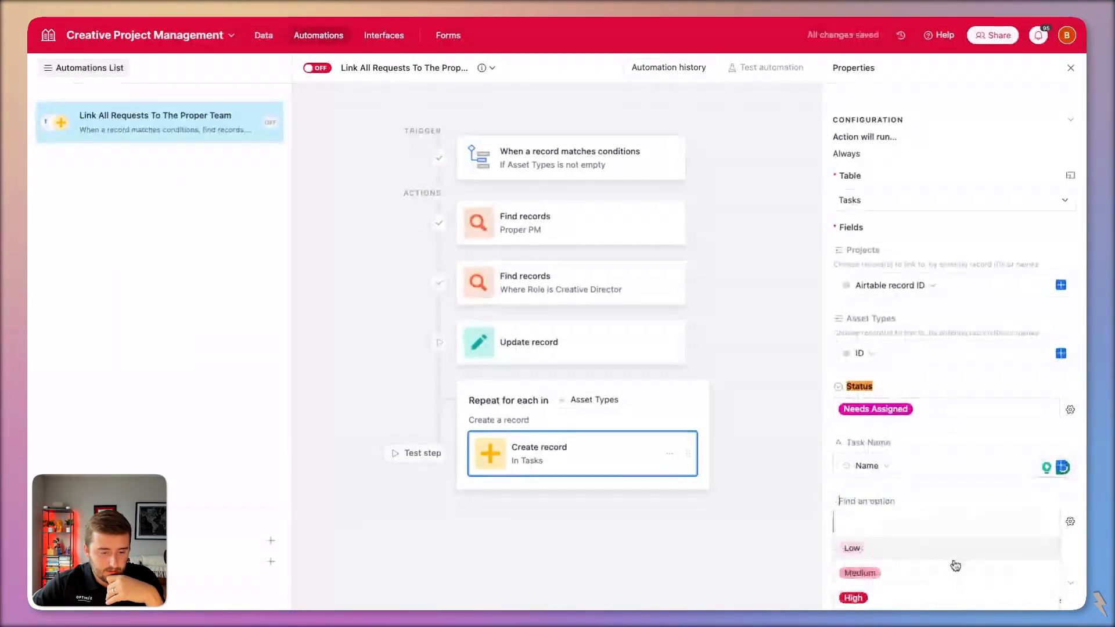
{"action": "left_click", "coordinate": [830, 528]}
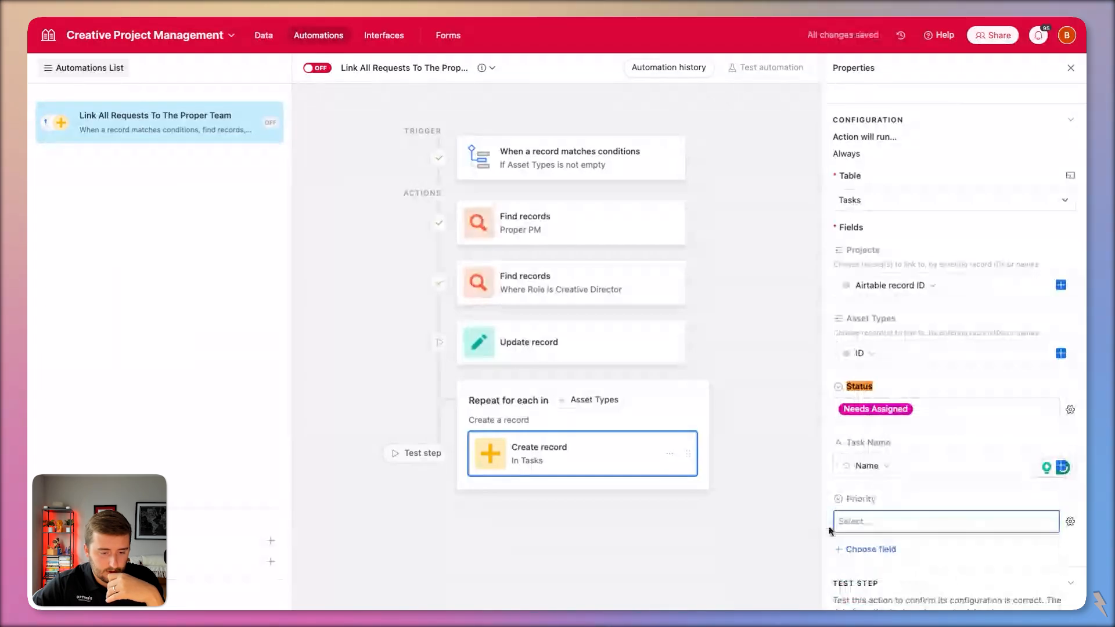
Check the request form, remove Priority from Create record, and switch the automation on.
{"action": "left_click", "coordinate": [457, 36]}
{"action": "scroll", "coordinate": [357, 295], "scroll_direction": "down", "scroll_amount": 3}
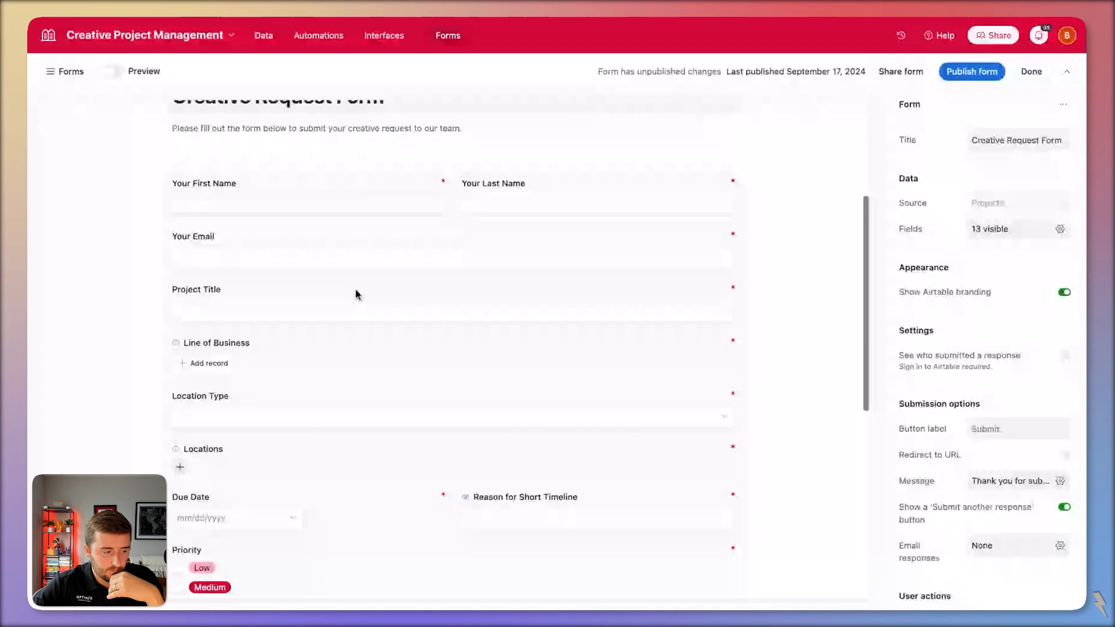
{"action": "scroll", "coordinate": [356, 293], "scroll_direction": "down", "scroll_amount": 2}
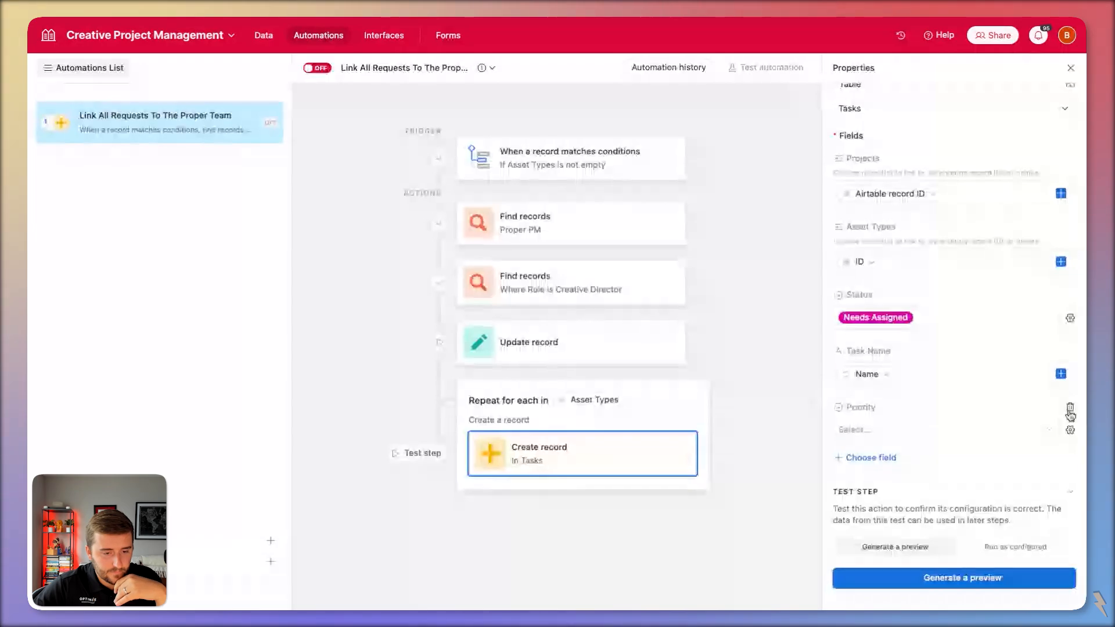
{"action": "left_click", "coordinate": [1070, 412]}
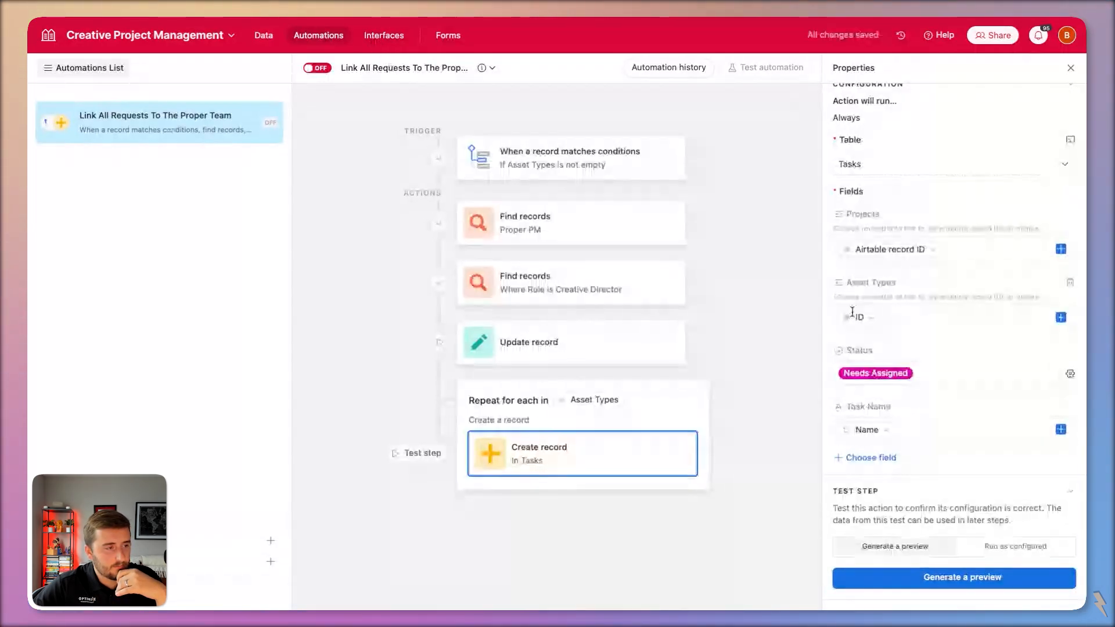
{"action": "left_click", "coordinate": [317, 68]}
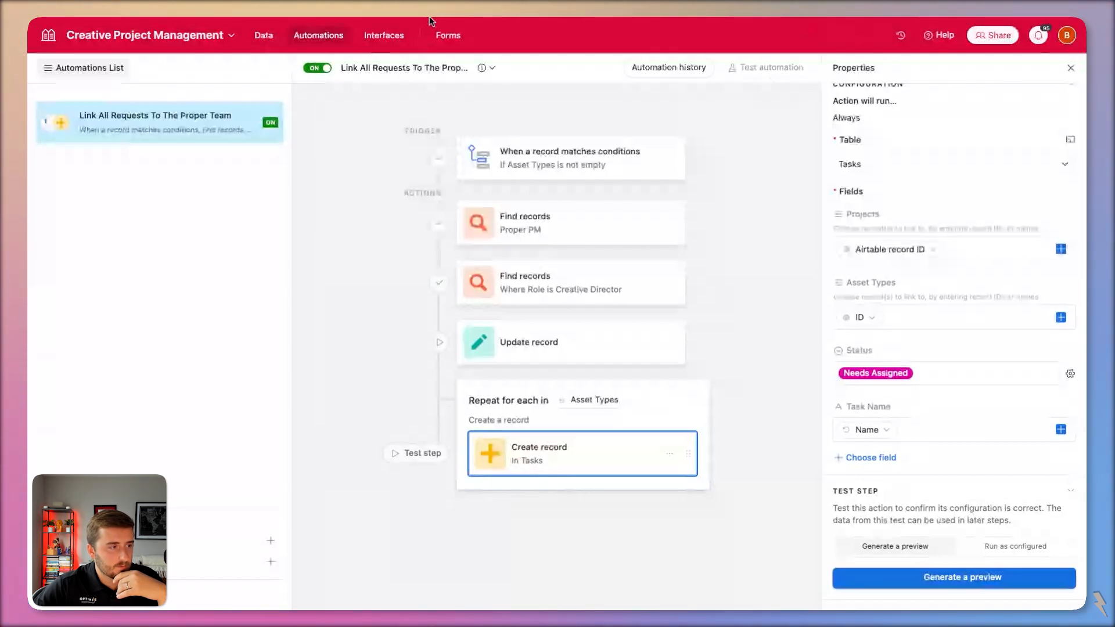
In the Projects table, duplicate CP-0013 as CP-0014, then go to the interface designer.
{"action": "left_click", "coordinate": [264, 38]}
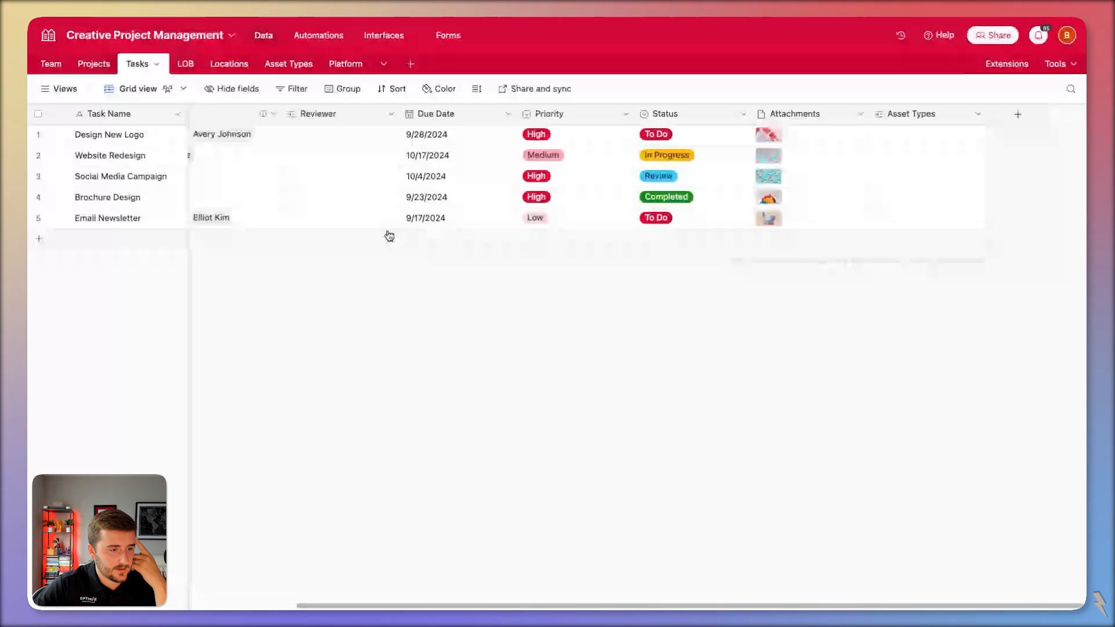
{"action": "left_click", "coordinate": [94, 65]}
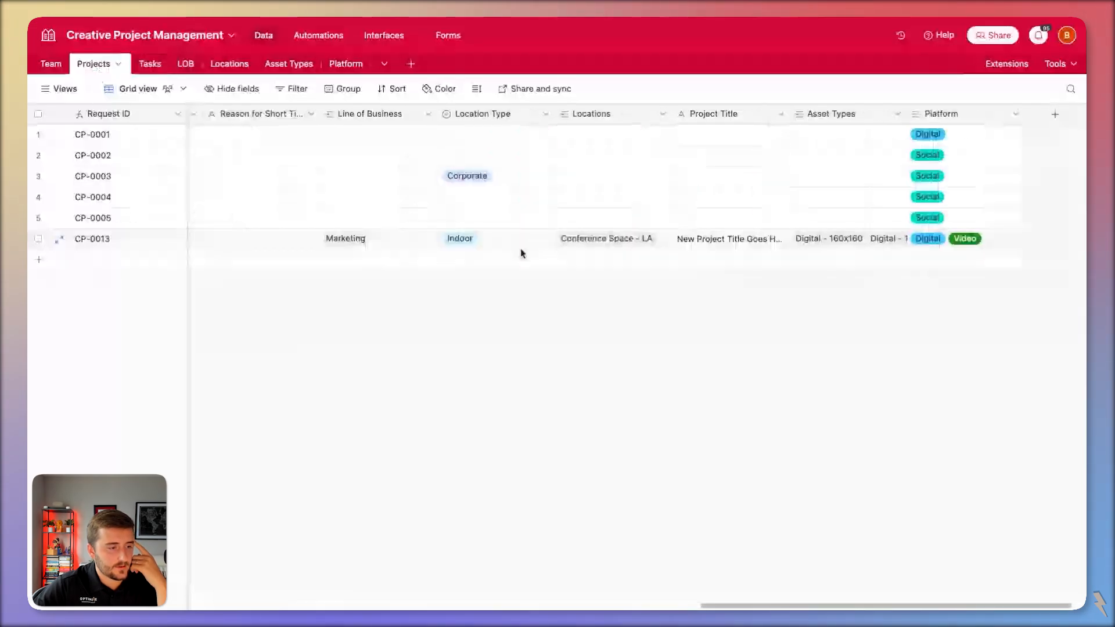
{"action": "right_click", "coordinate": [511, 244]}
{"action": "left_click", "coordinate": [585, 316]}
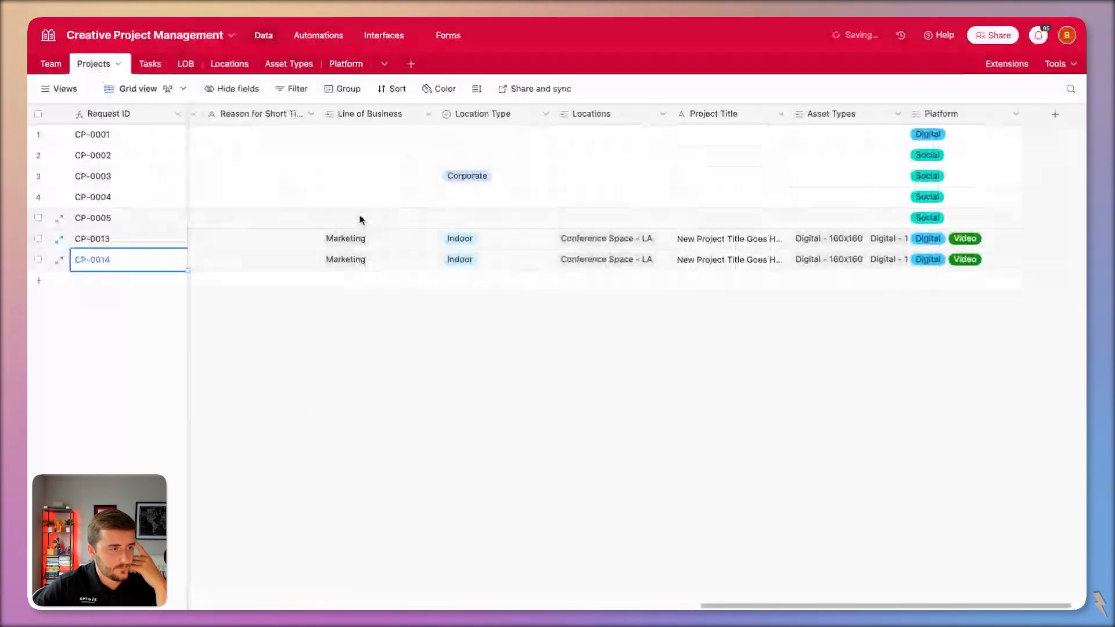
{"action": "left_click", "coordinate": [395, 36]}
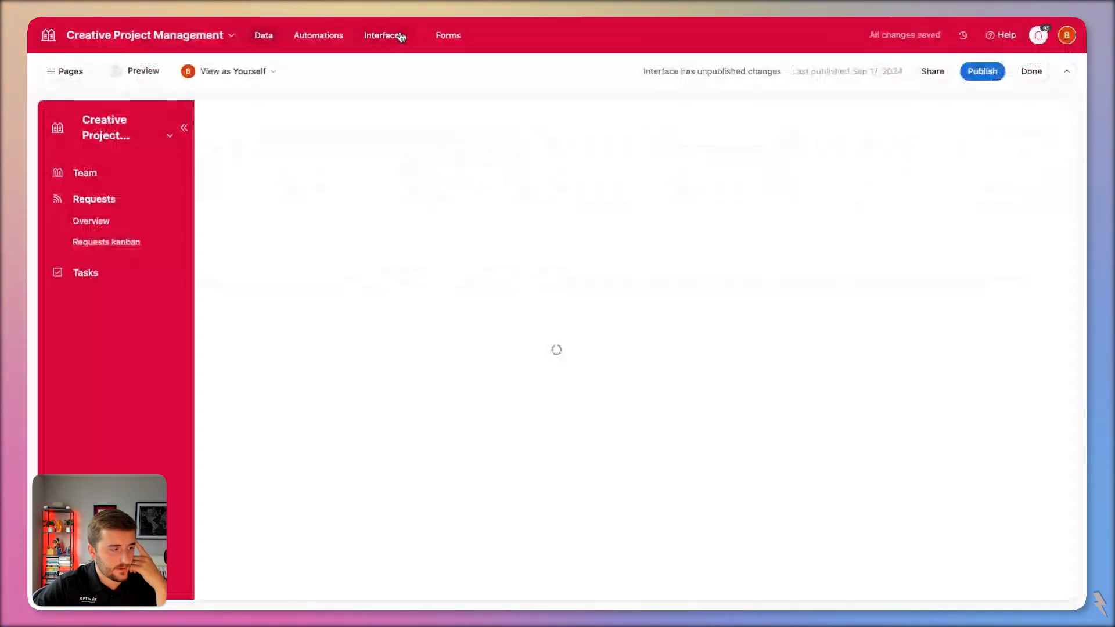
Open the CP-0014 request's detail page from the Requests overview.
{"action": "left_click", "coordinate": [127, 229]}
{"action": "left_click", "coordinate": [339, 372]}
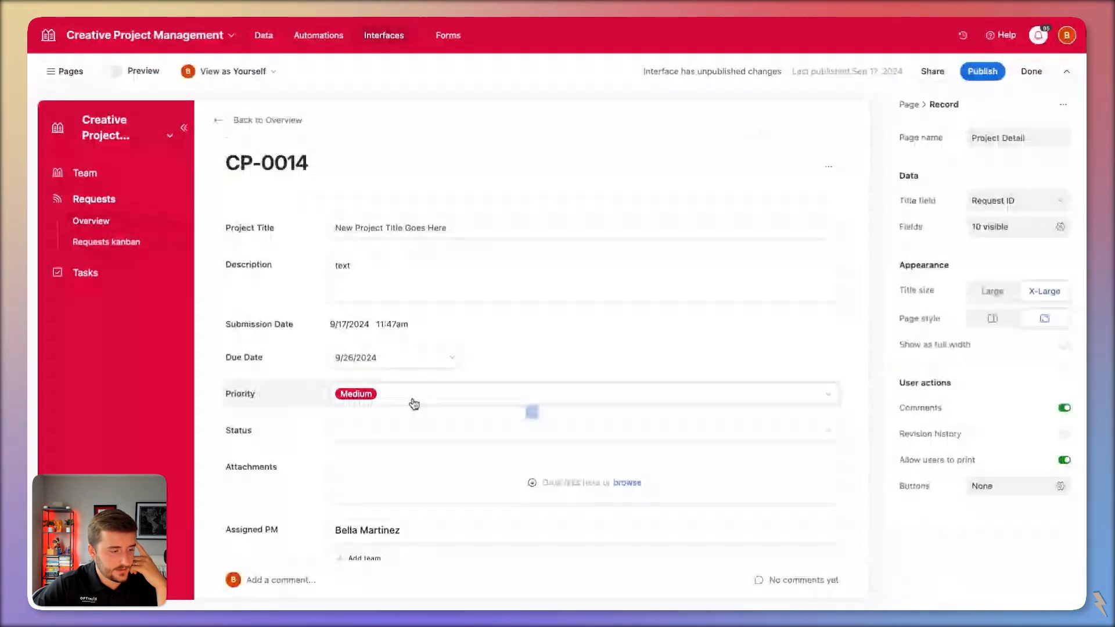
{"action": "scroll", "coordinate": [410, 403], "scroll_direction": "down", "scroll_amount": 5}
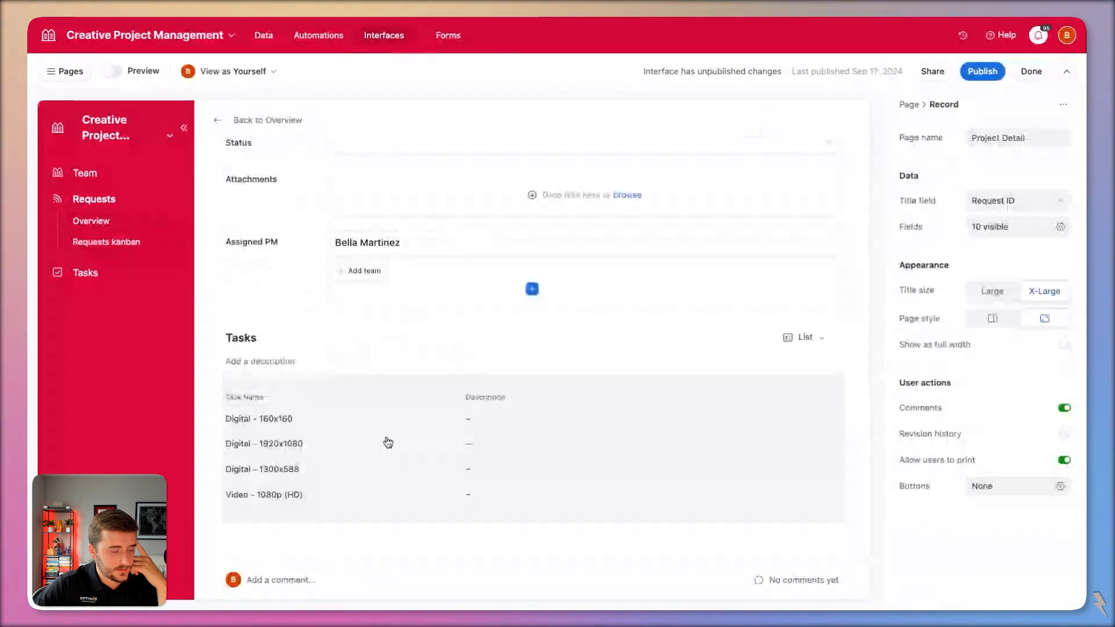
{"action": "scroll", "coordinate": [388, 442], "scroll_direction": "down", "scroll_amount": 1}
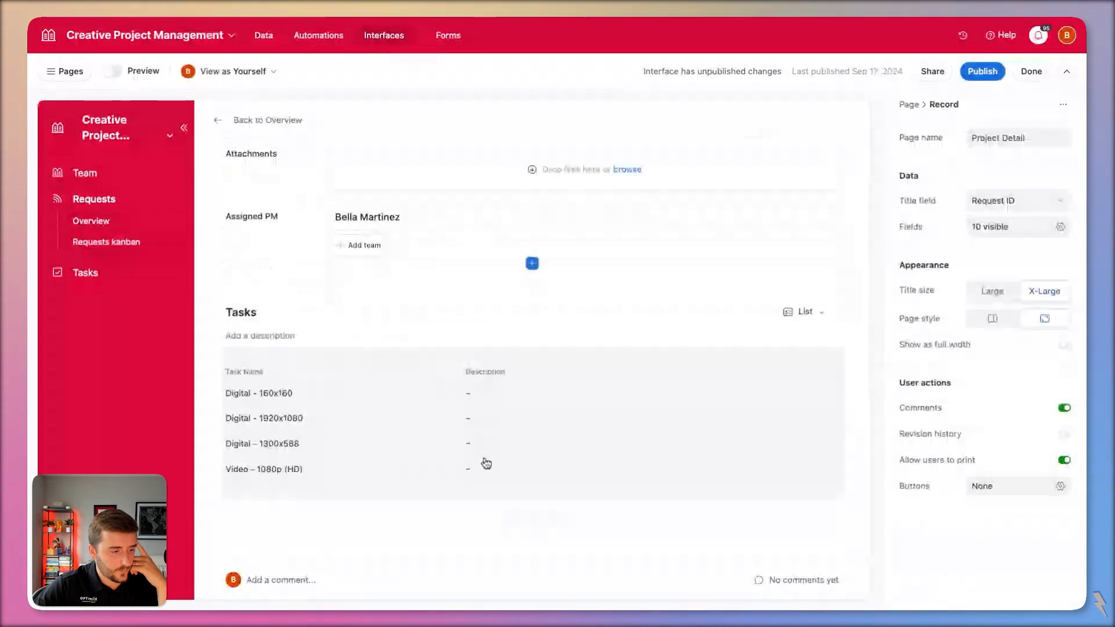
Show DRI, Due Date, Priority, Reviewer and Status in Tasks, with Status third and Description hidden.
{"action": "left_click", "coordinate": [453, 400]}
{"action": "left_click", "coordinate": [1016, 302]}
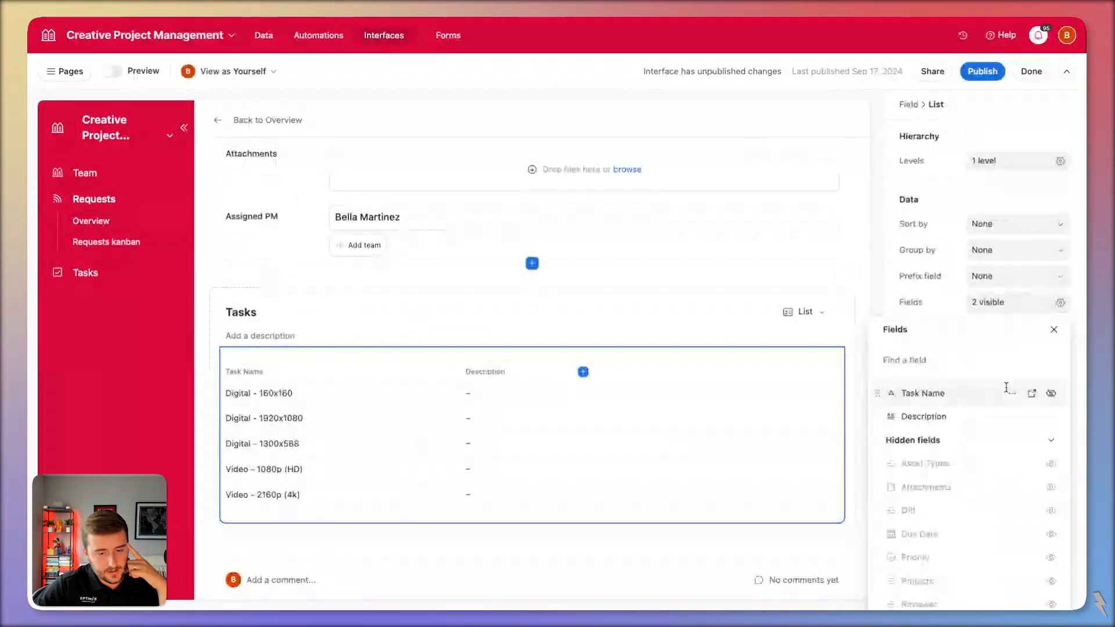
{"action": "scroll", "coordinate": [1040, 441], "scroll_direction": "down", "scroll_amount": 1}
{"action": "left_click", "coordinate": [1051, 455]}
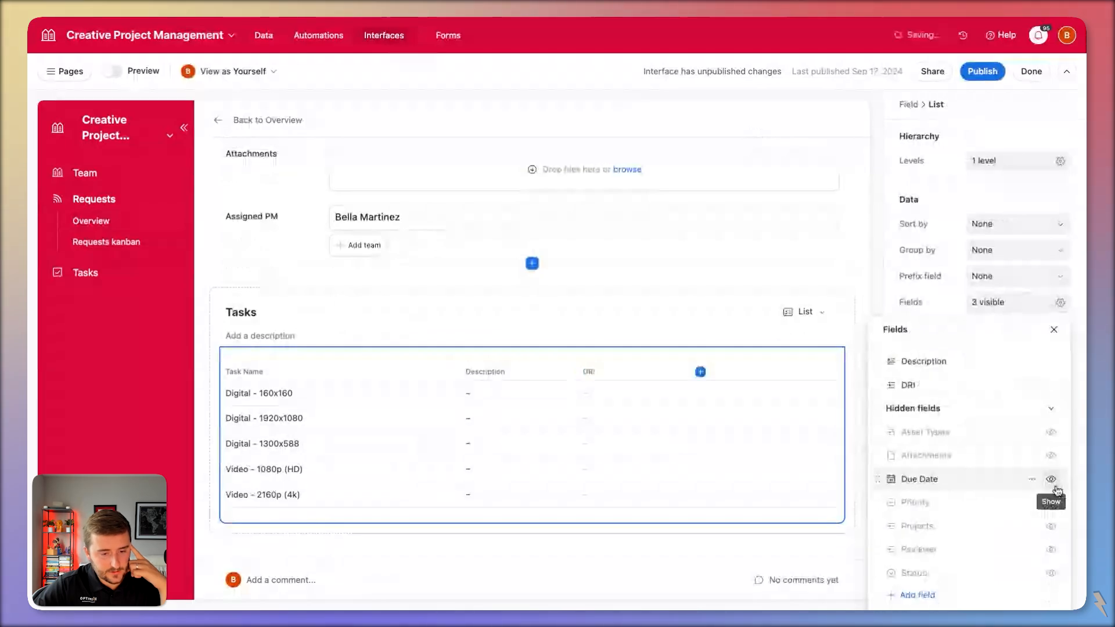
{"action": "left_click", "coordinate": [1053, 486]}
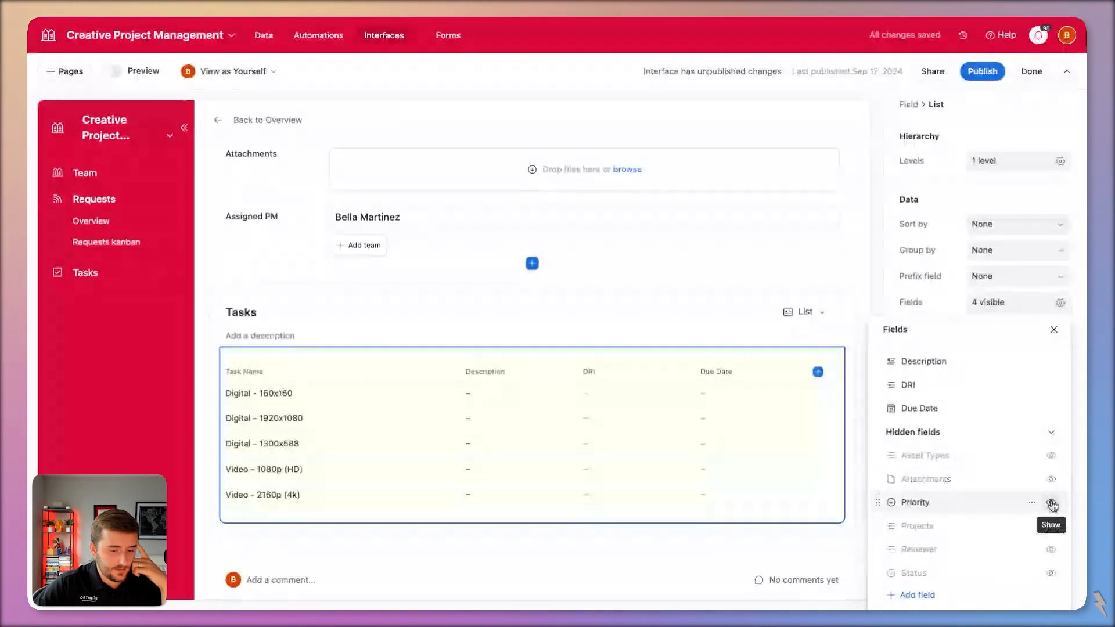
{"action": "left_click", "coordinate": [1051, 503]}
{"action": "left_click", "coordinate": [1050, 546]}
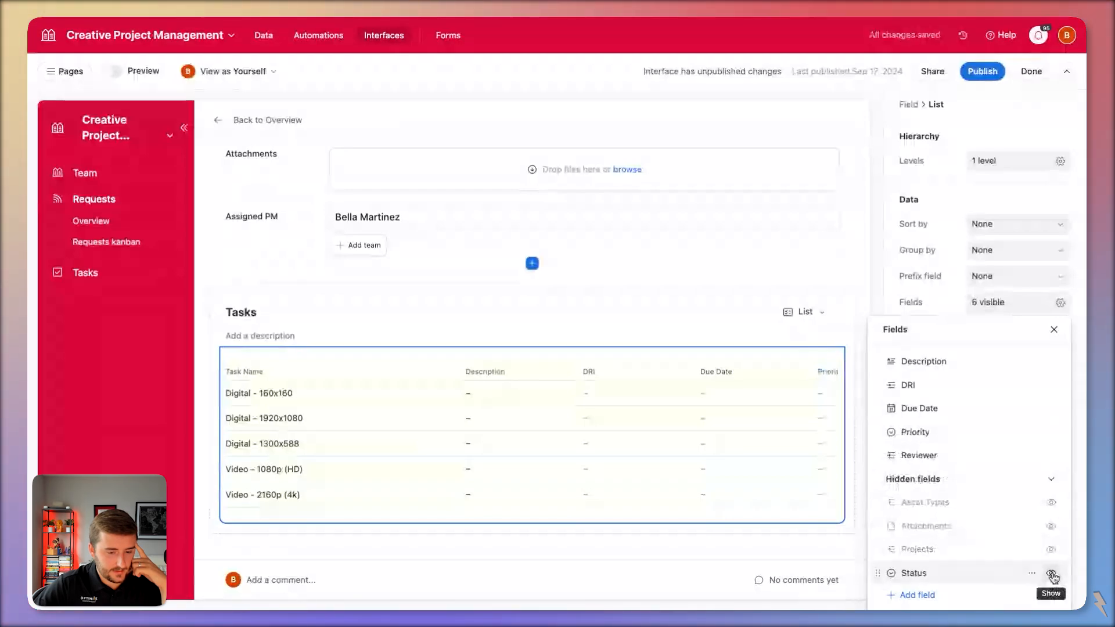
{"action": "left_click", "coordinate": [1051, 573]}
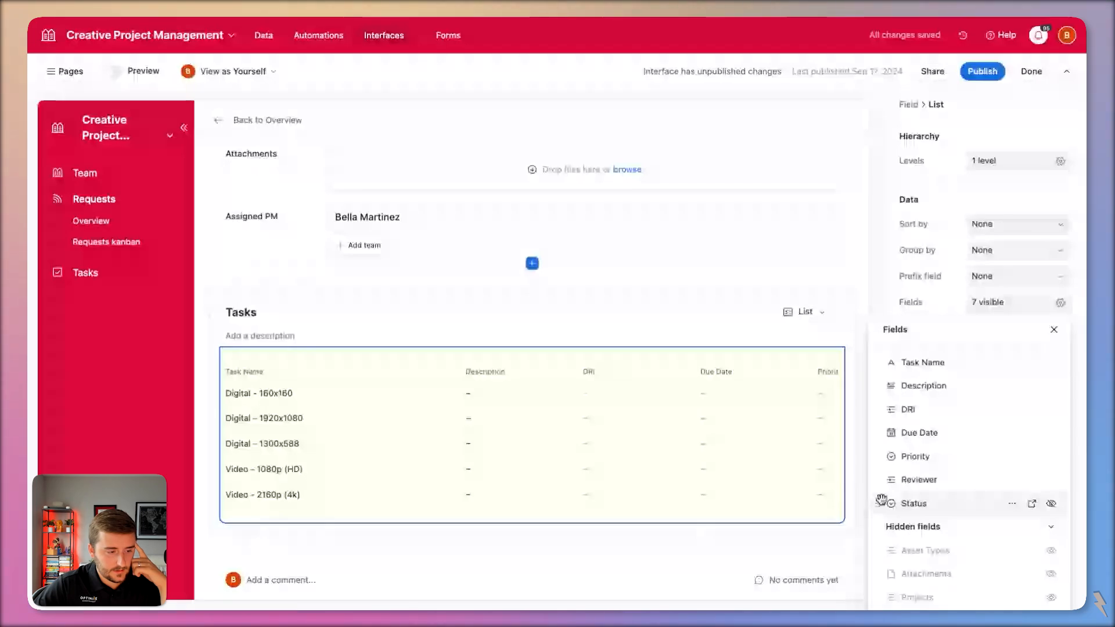
{"action": "left_click_drag", "start_coordinate": [881, 499], "coordinate": [884, 409]}
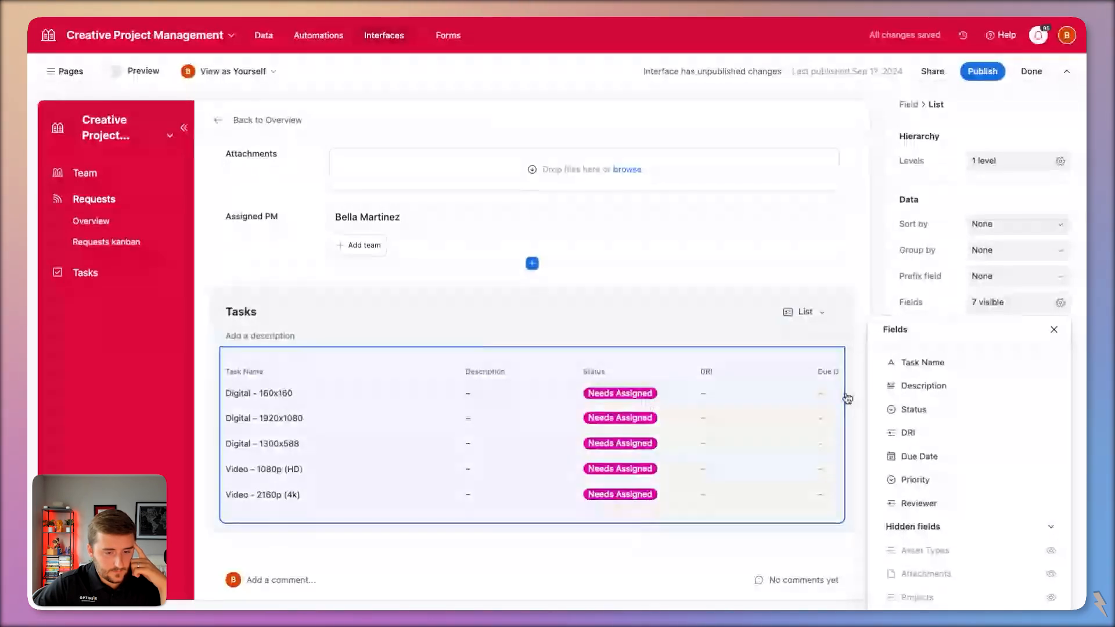
{"action": "left_click_drag", "start_coordinate": [879, 384], "coordinate": [879, 437]}
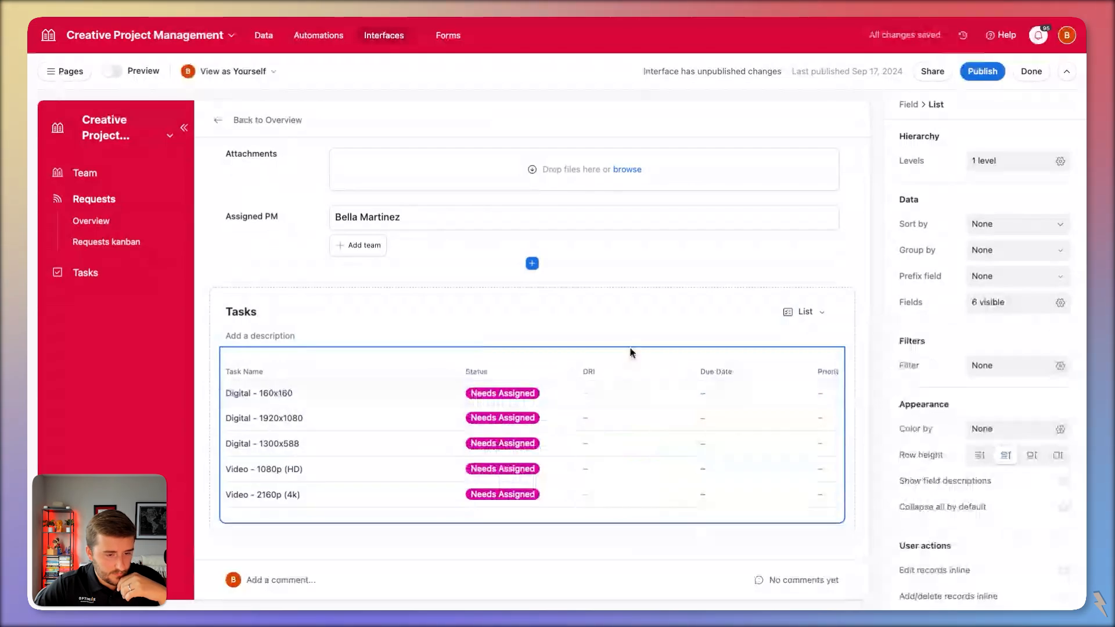
Let users sort, search, filter and group the tasks, and allow inline editing of task records.
{"action": "left_click", "coordinate": [701, 355]}
{"action": "left_click", "coordinate": [939, 303]}
{"action": "left_click", "coordinate": [946, 317]}
{"action": "left_click", "coordinate": [953, 342]}
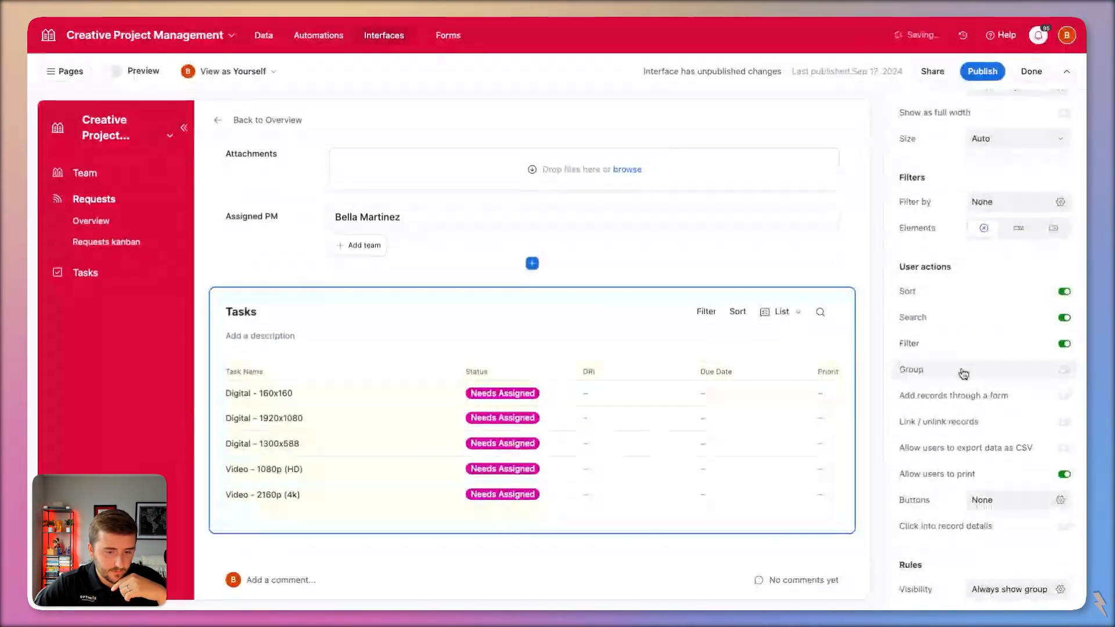
{"action": "left_click", "coordinate": [963, 372]}
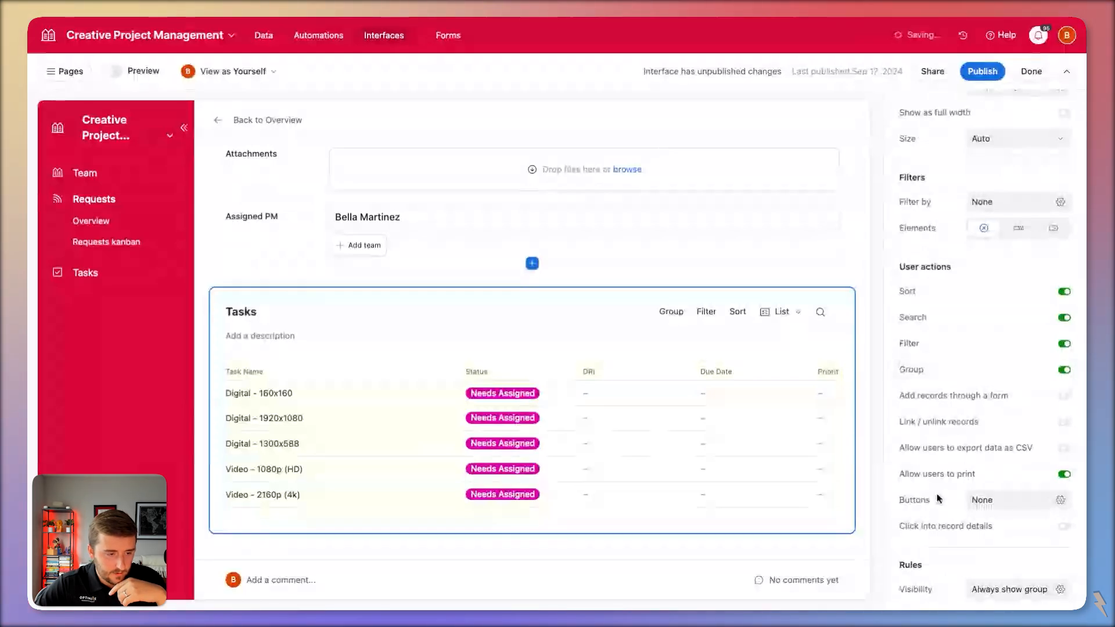
{"action": "left_click", "coordinate": [577, 316]}
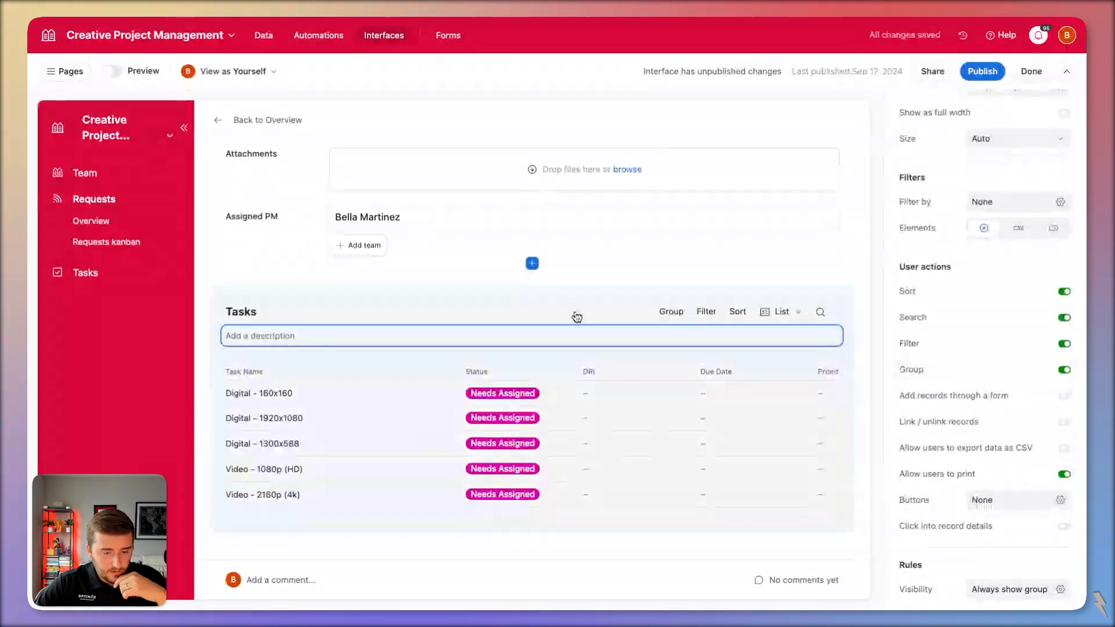
{"action": "left_click", "coordinate": [729, 425]}
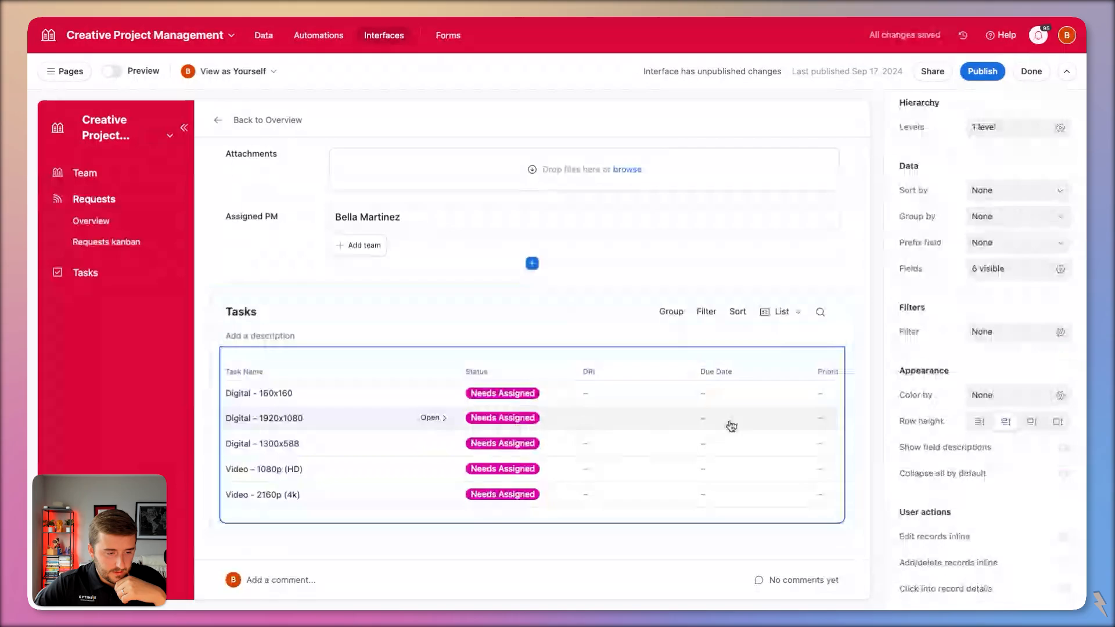
{"action": "left_click", "coordinate": [1010, 538]}
Add a DRI selection filter where Asset Types has any of the task's Asset Types, then save and confirm.
{"action": "left_click", "coordinate": [636, 372]}
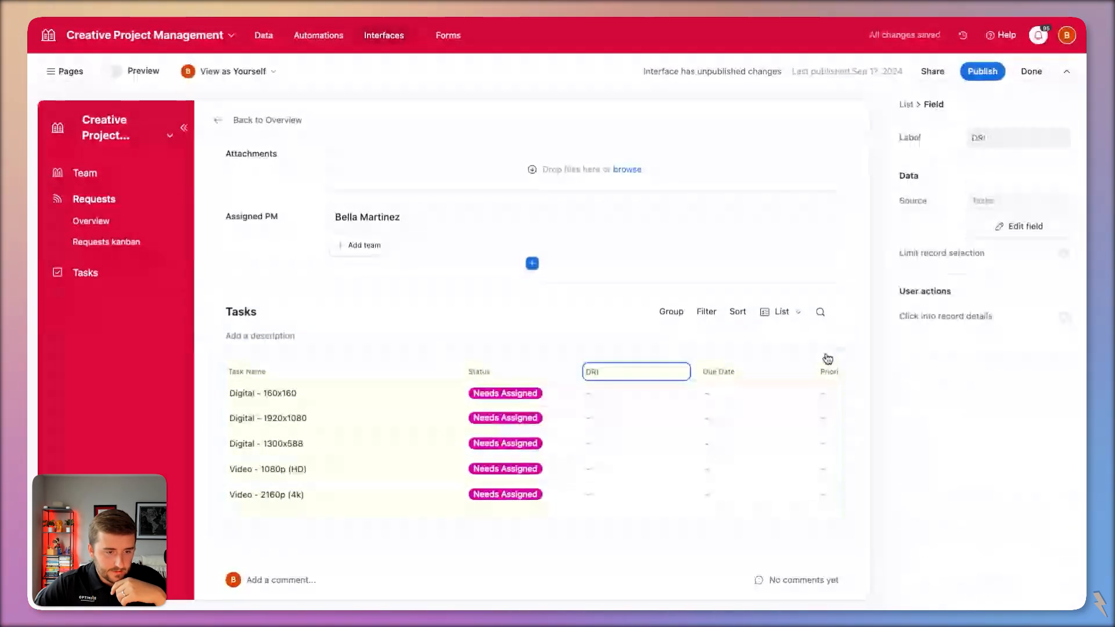
{"action": "left_click", "coordinate": [1019, 226]}
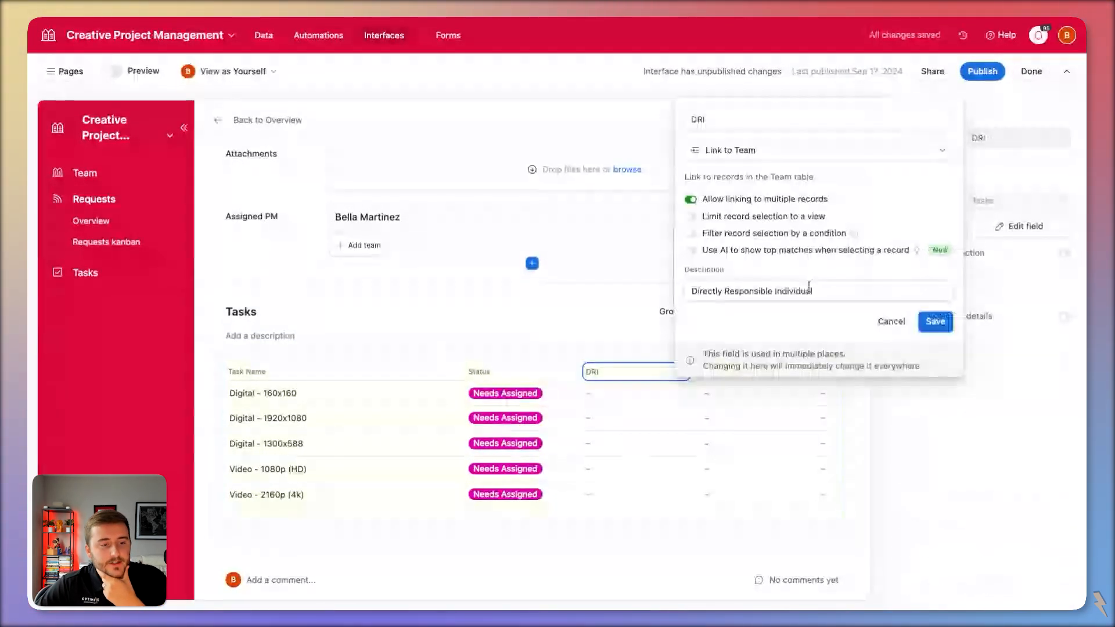
{"action": "left_click", "coordinate": [691, 233]}
{"action": "left_click", "coordinate": [677, 243]}
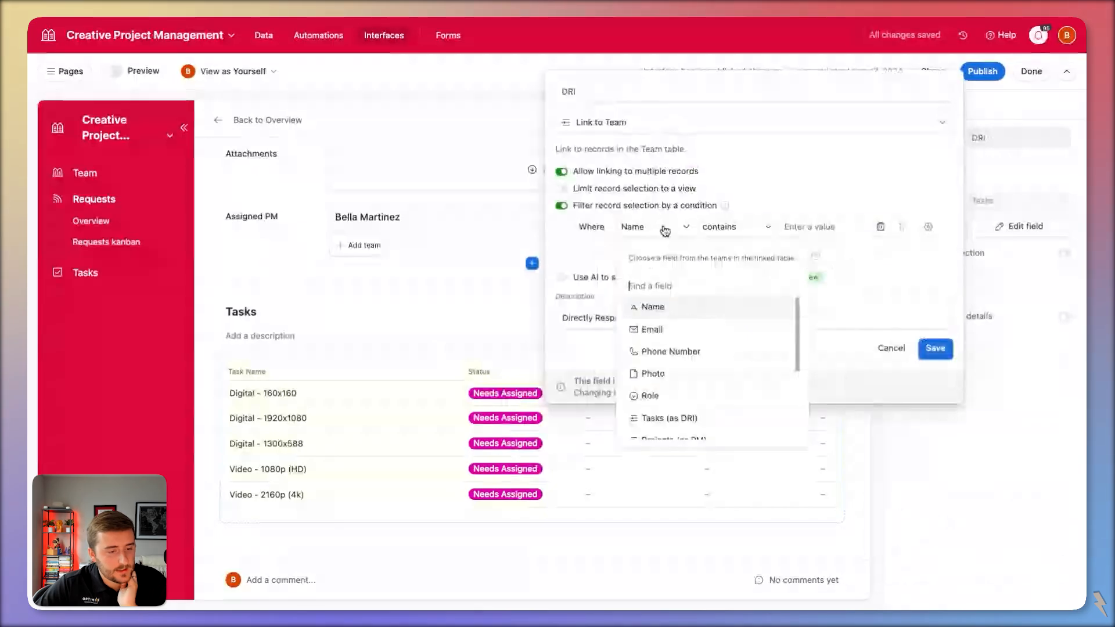
{"action": "scroll", "coordinate": [709, 341], "scroll_direction": "down", "scroll_amount": 3}
{"action": "scroll", "coordinate": [709, 341], "scroll_direction": "down", "scroll_amount": 2}
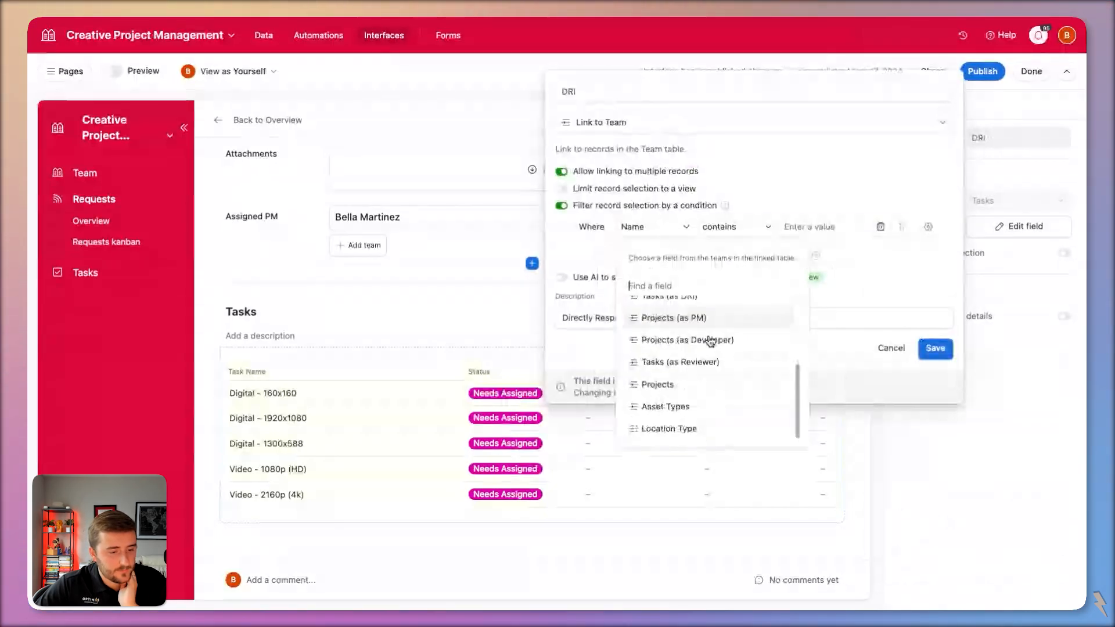
{"action": "left_click", "coordinate": [720, 416]}
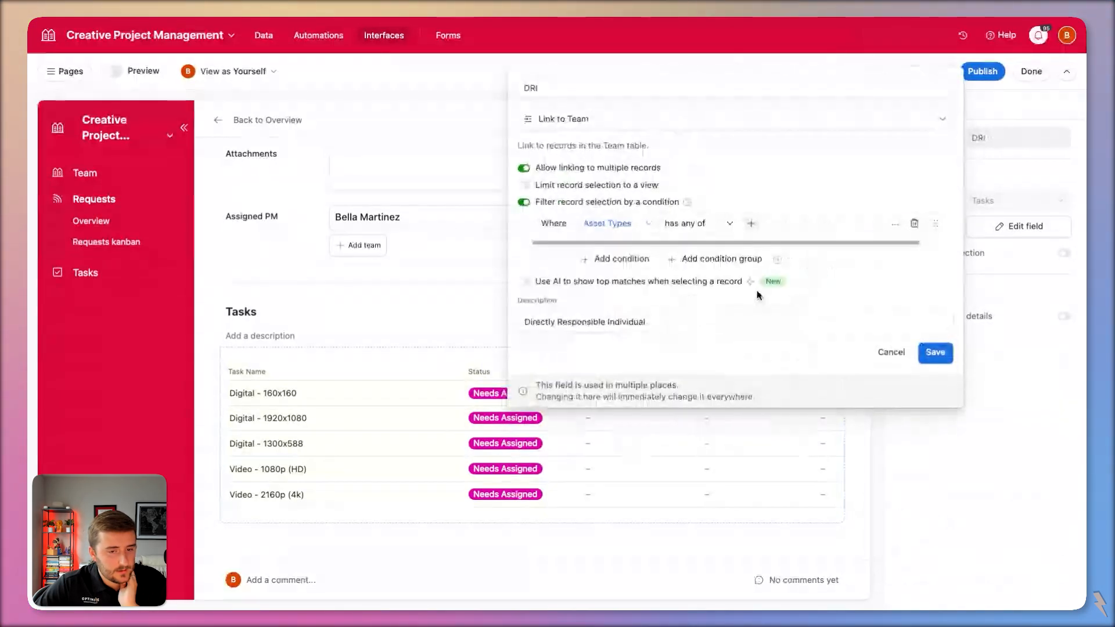
{"action": "left_click", "coordinate": [927, 223]}
{"action": "left_click", "coordinate": [962, 314]}
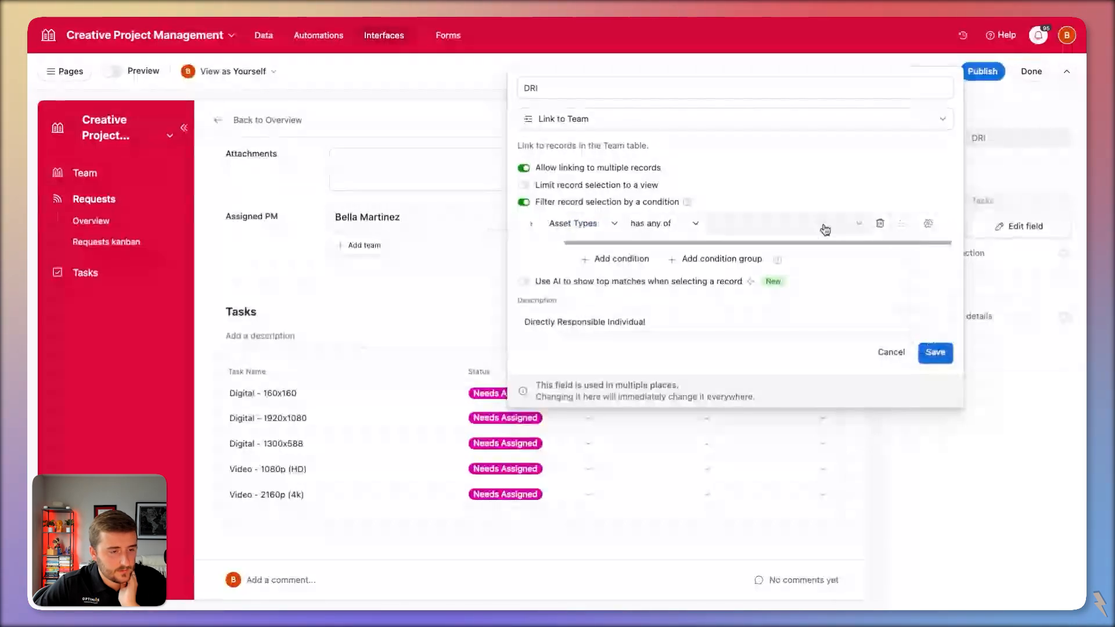
{"action": "left_click", "coordinate": [825, 229]}
{"action": "left_click", "coordinate": [750, 267]}
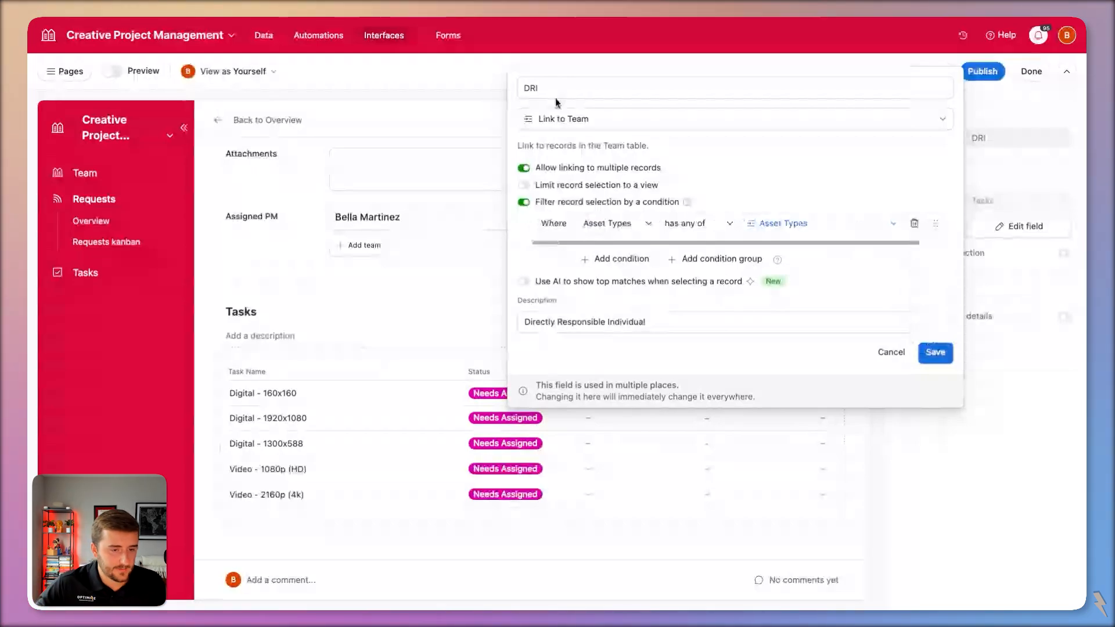
{"action": "left_click", "coordinate": [939, 356]}
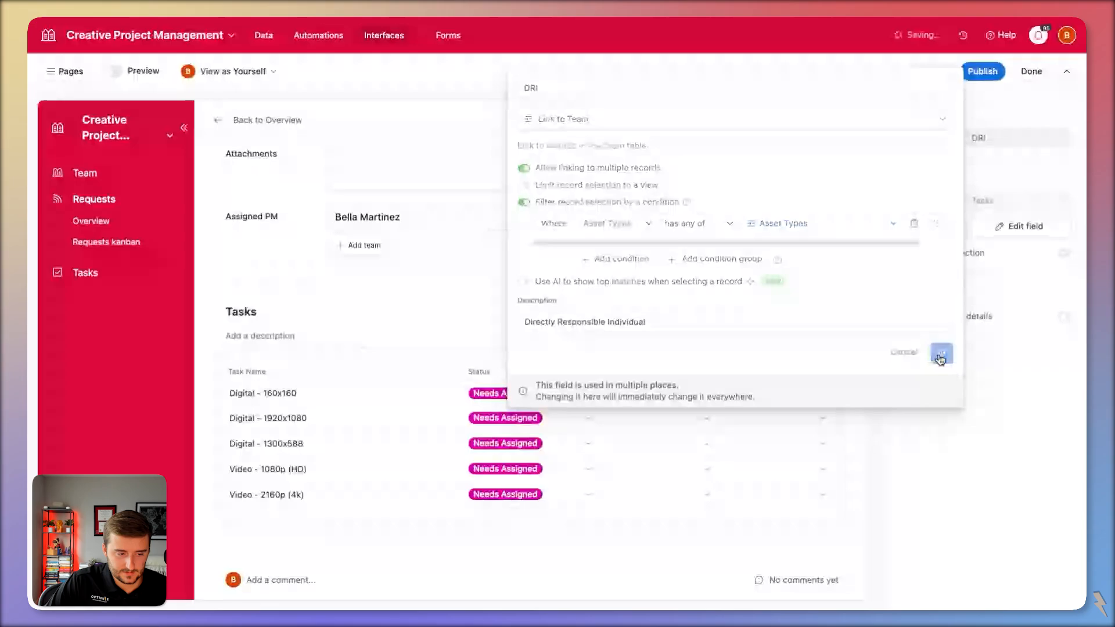
{"action": "left_click", "coordinate": [662, 415]}
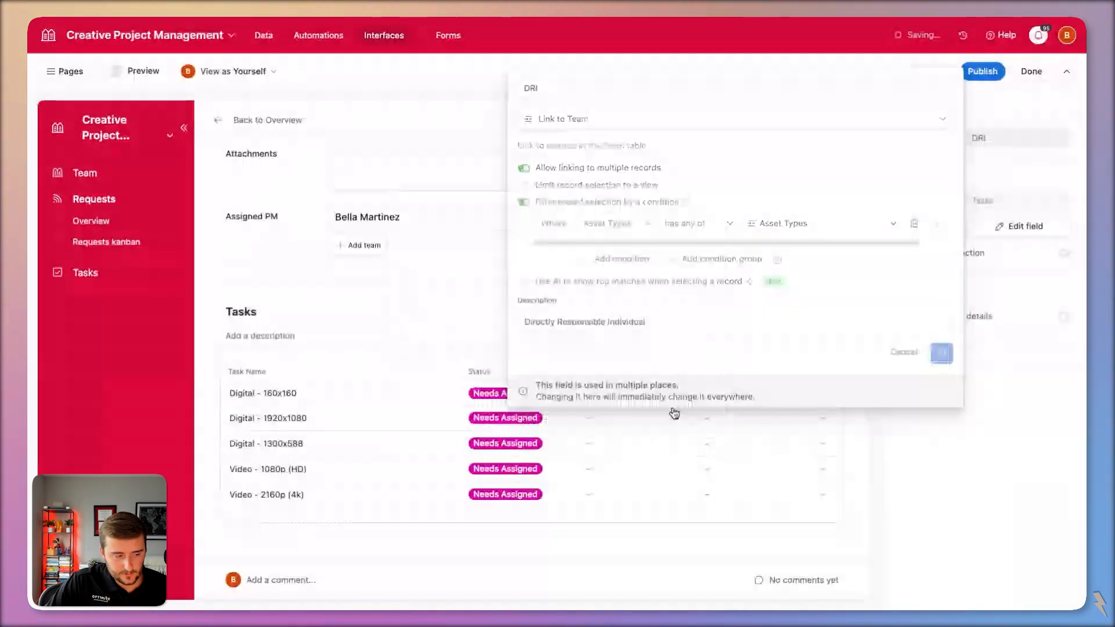
{"action": "left_click", "coordinate": [639, 396]}
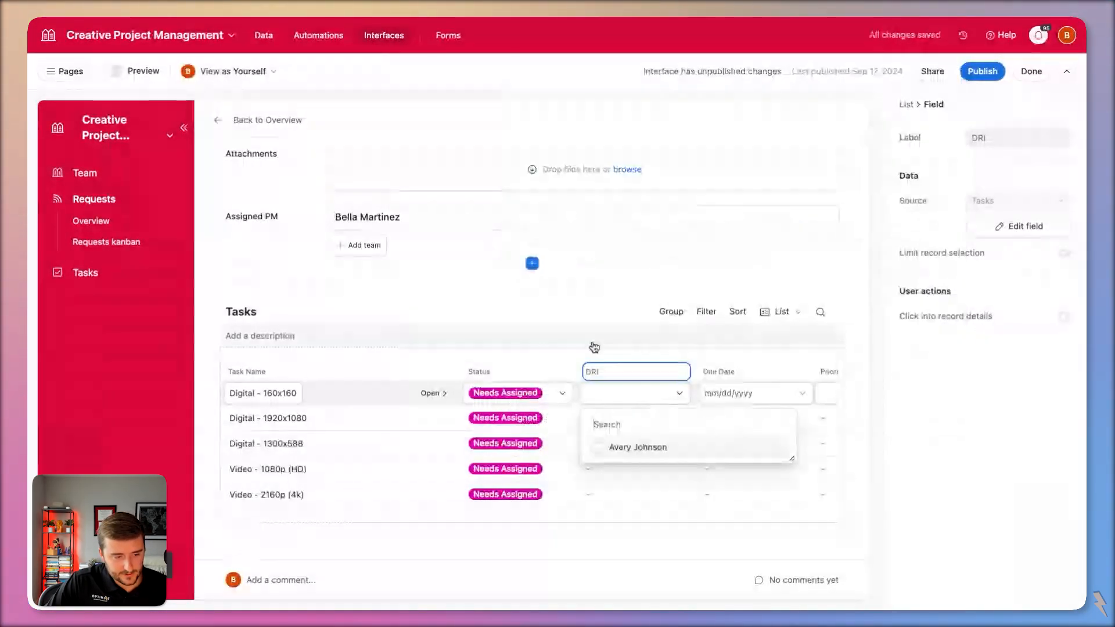
{"action": "left_click", "coordinate": [655, 447]}
{"action": "left_click", "coordinate": [654, 446]}
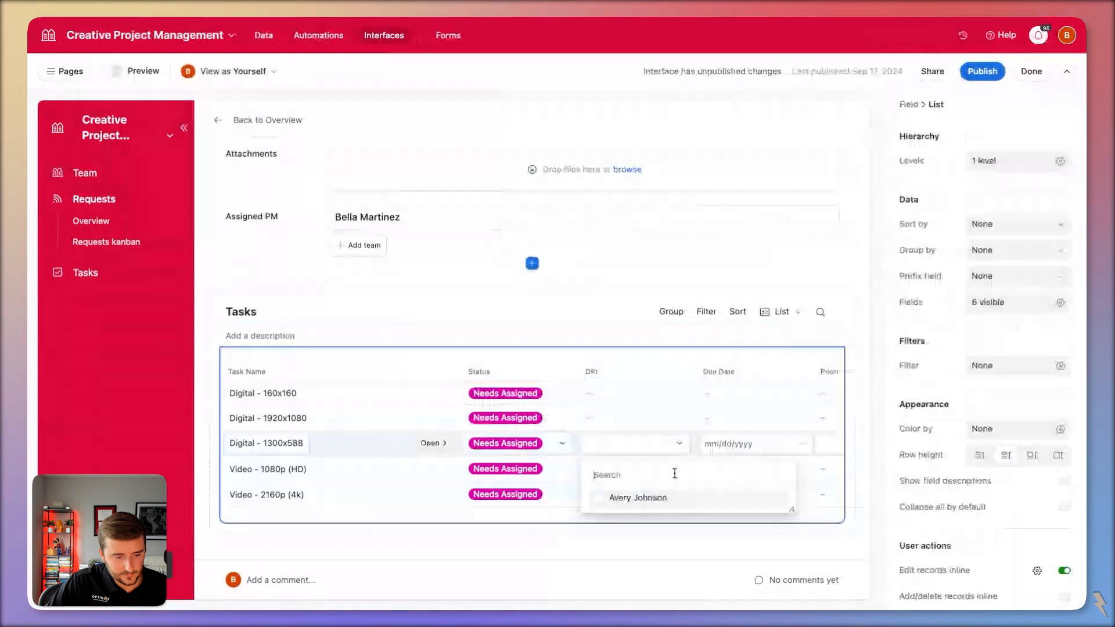
{"action": "key", "text": "Escape"}
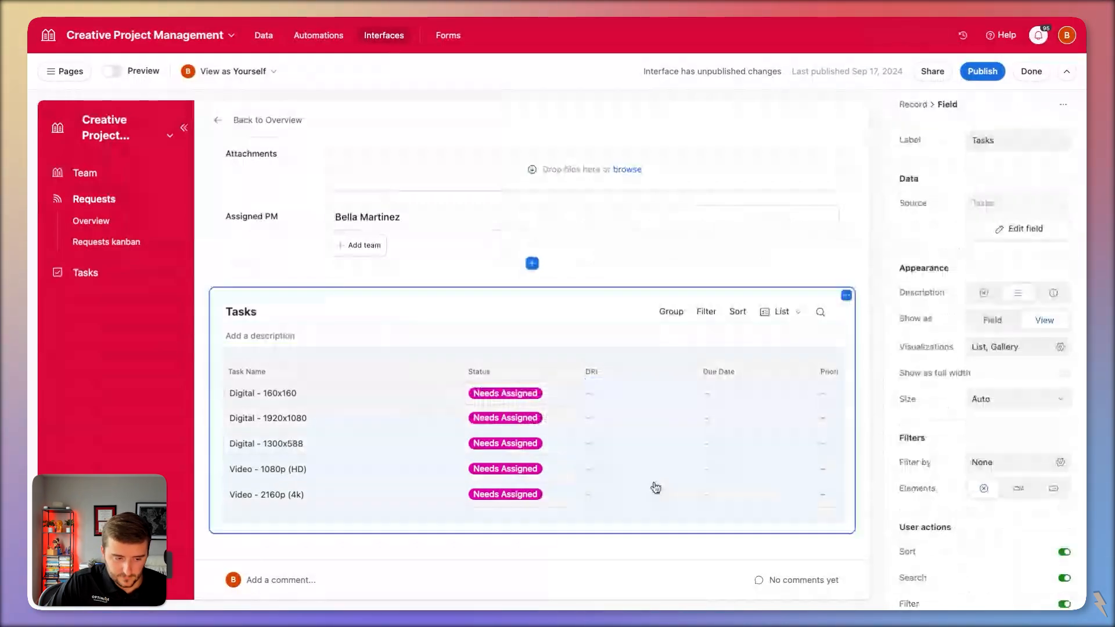
{"action": "left_click", "coordinate": [652, 470]}
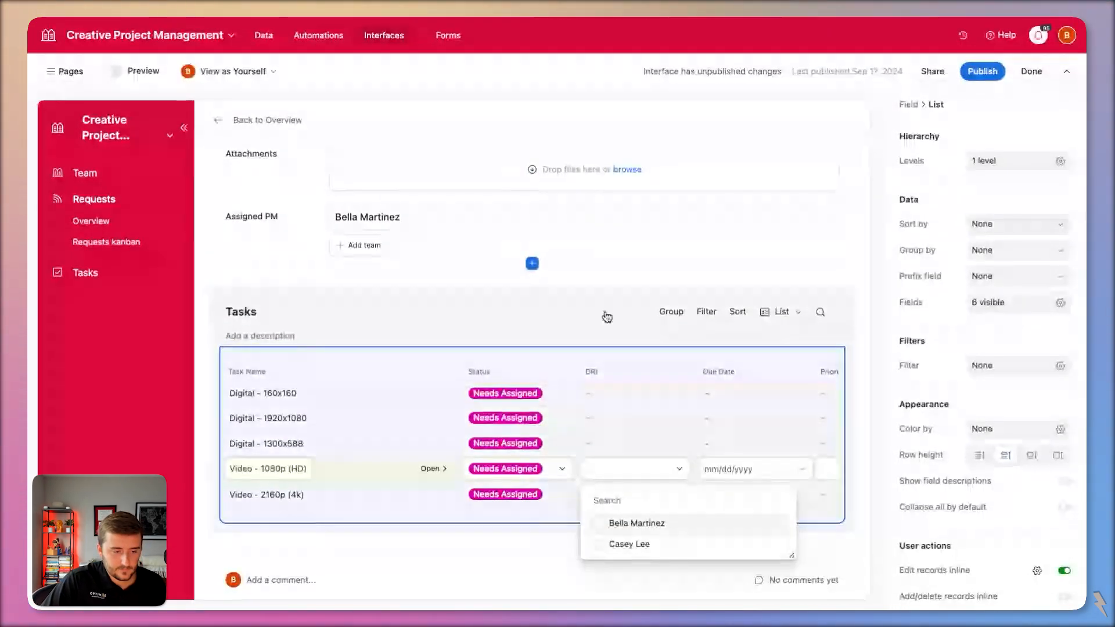
{"action": "left_click", "coordinate": [600, 314]}
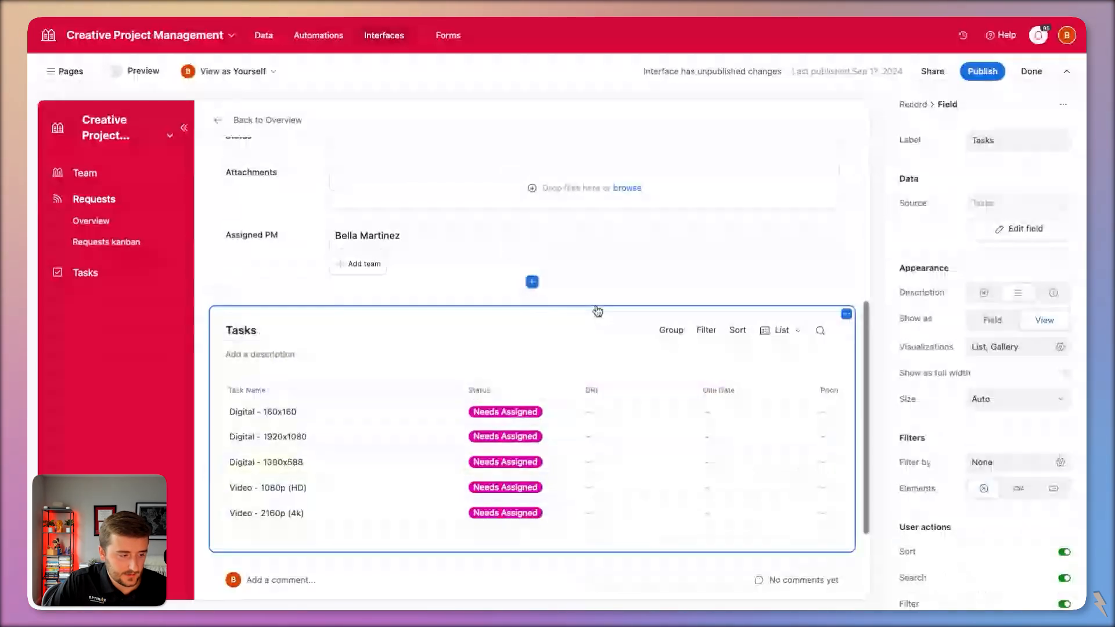
{"action": "scroll", "coordinate": [598, 312], "scroll_direction": "up", "scroll_amount": 3}
{"action": "scroll", "coordinate": [522, 331], "scroll_direction": "down", "scroll_amount": 4}
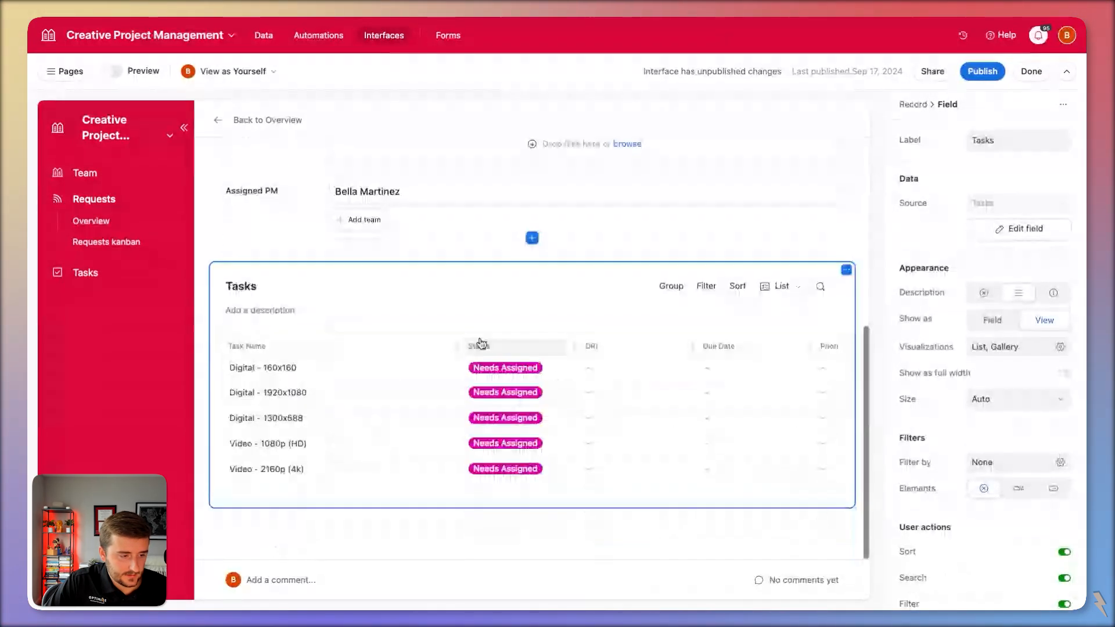
{"action": "left_click", "coordinate": [479, 342]}
Narrow the Task Name column so the Priority column fits in the Tasks list.
{"action": "left_click_drag", "start_coordinate": [458, 347], "coordinate": [351, 354]}
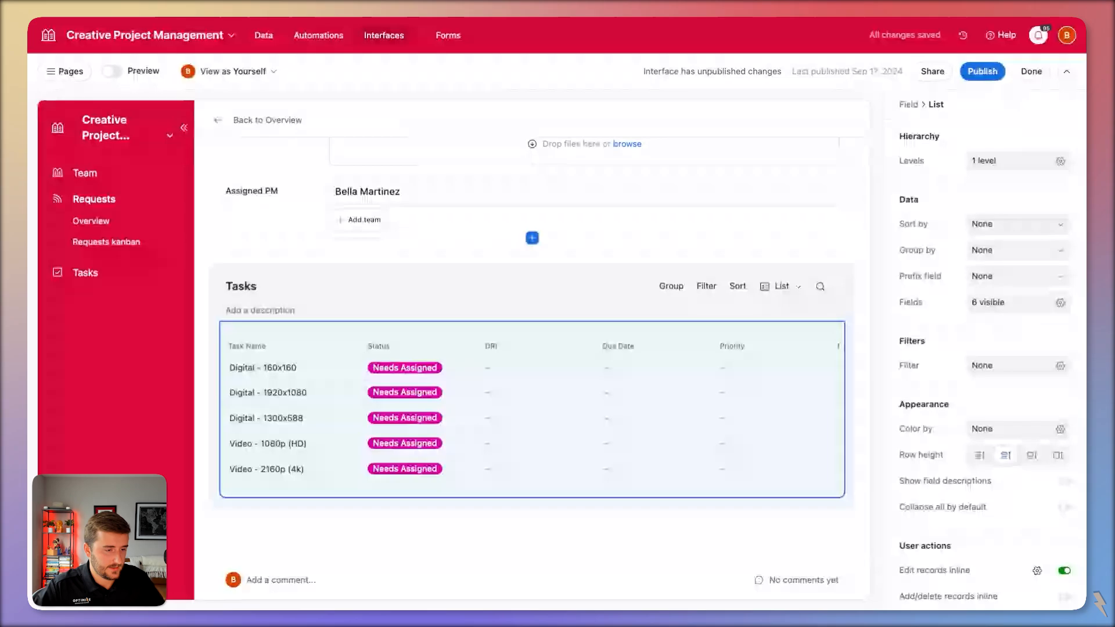
{"action": "left_click", "coordinate": [470, 281]}
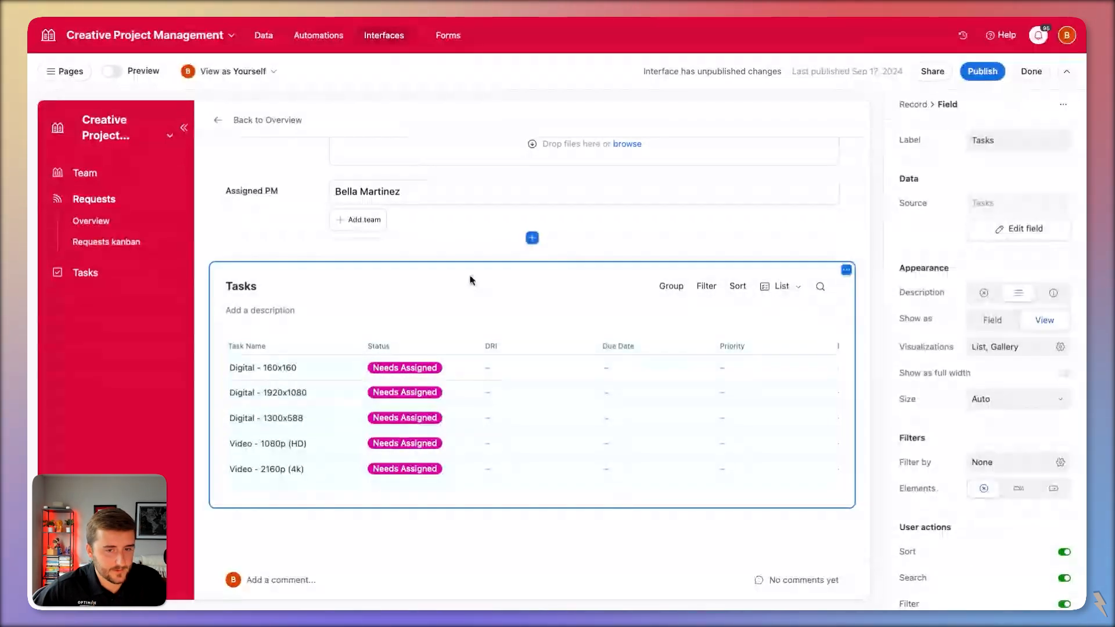
{"action": "double_click", "coordinate": [1037, 139]}
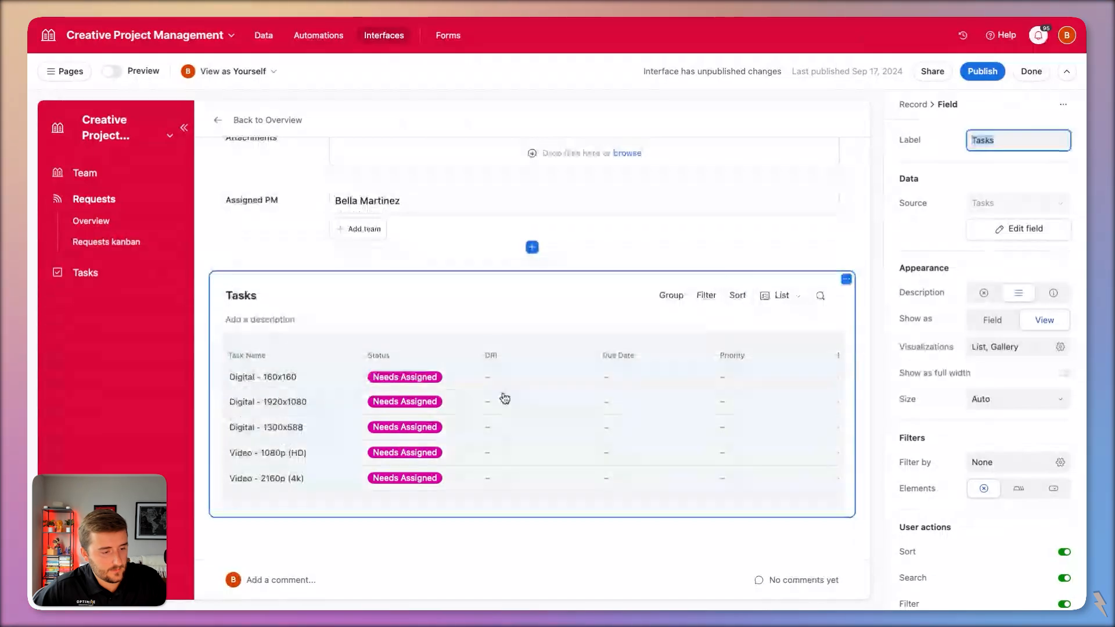
Assign a team member as DRI of the Digital - 160x160 task.
{"action": "left_click", "coordinate": [515, 382]}
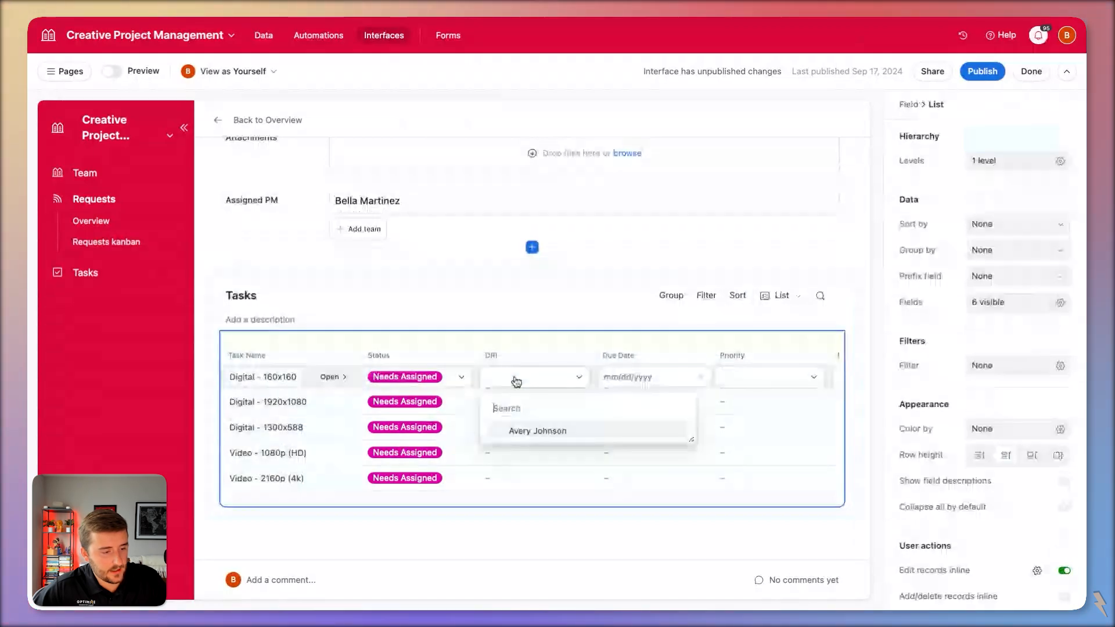
{"action": "left_click", "coordinate": [567, 437]}
{"action": "left_click", "coordinate": [474, 324]}
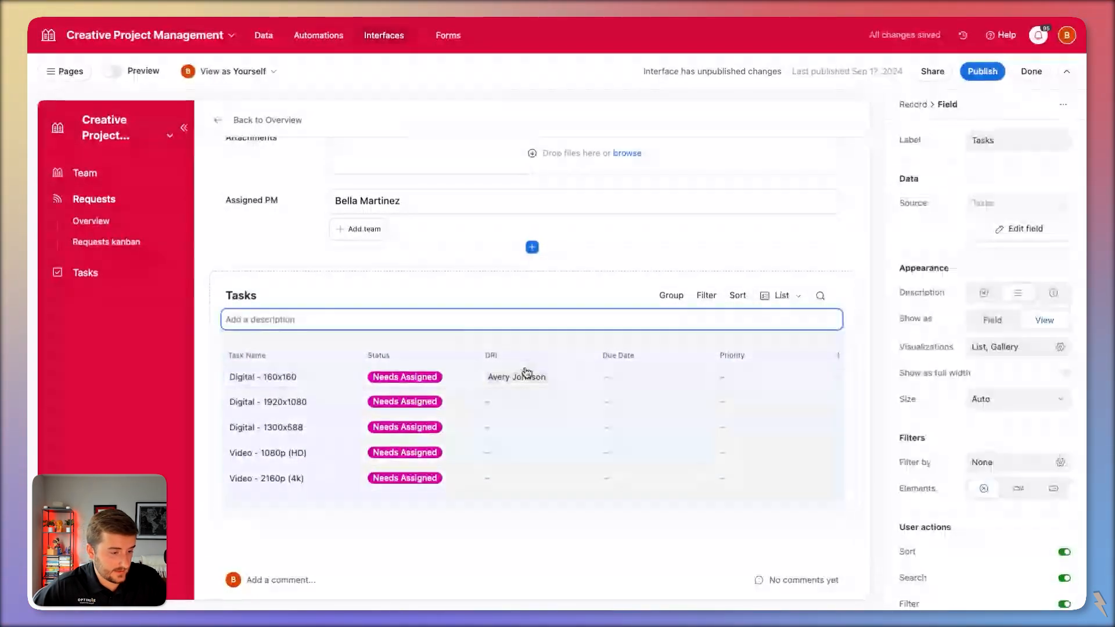
{"action": "left_click", "coordinate": [540, 377]}
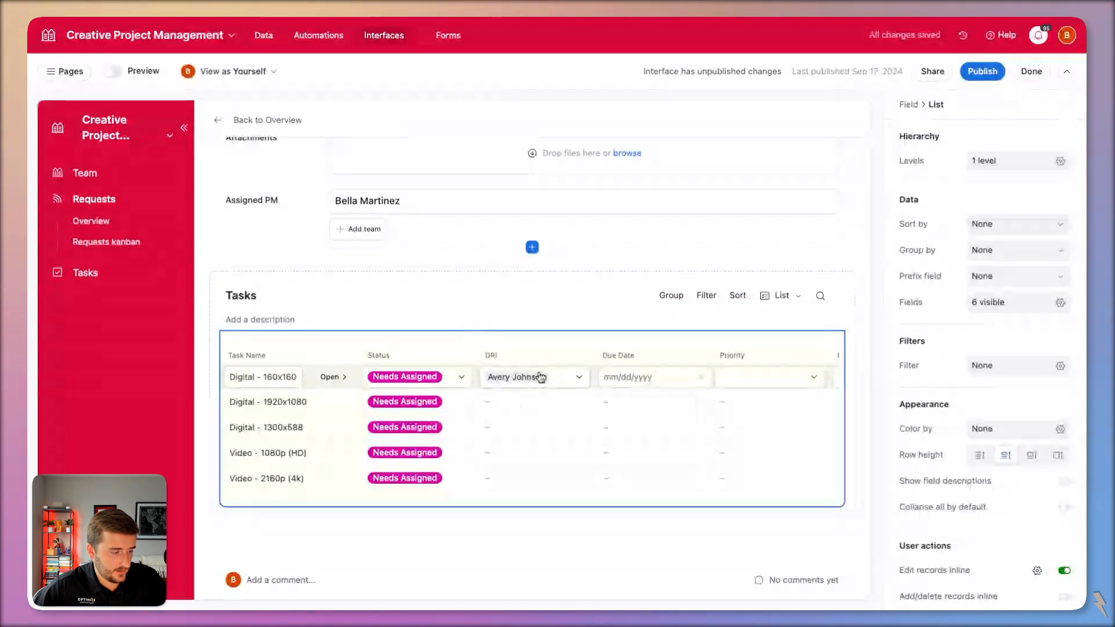
{"action": "left_click", "coordinate": [328, 36]}
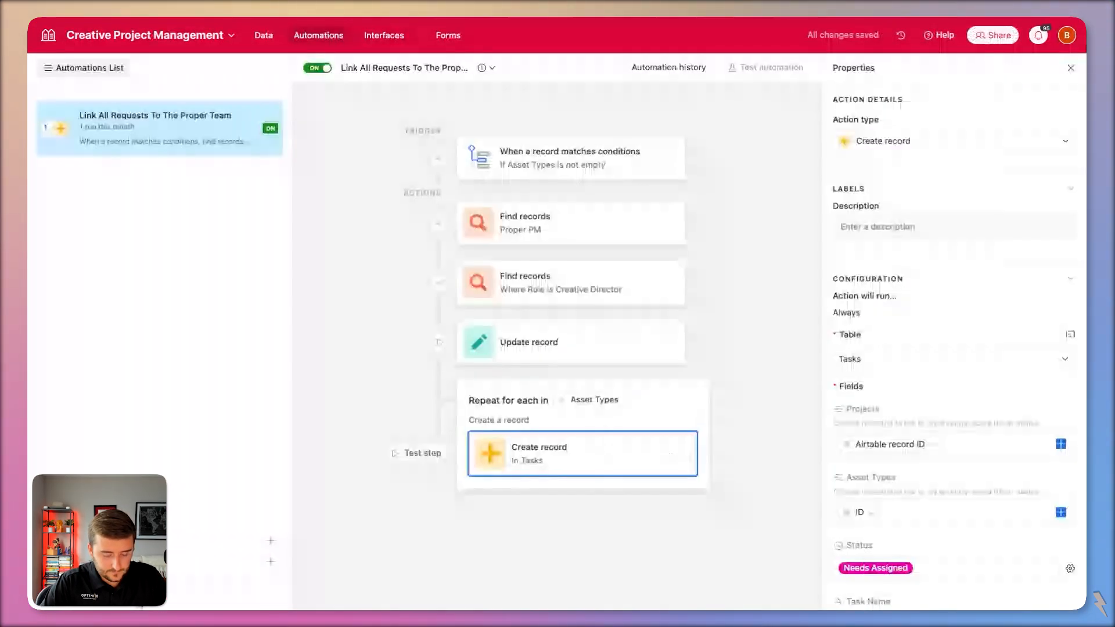
Create a new automation named 'Task Assigned'.
{"action": "left_click", "coordinate": [158, 540]}
{"action": "type", "text": "As"}
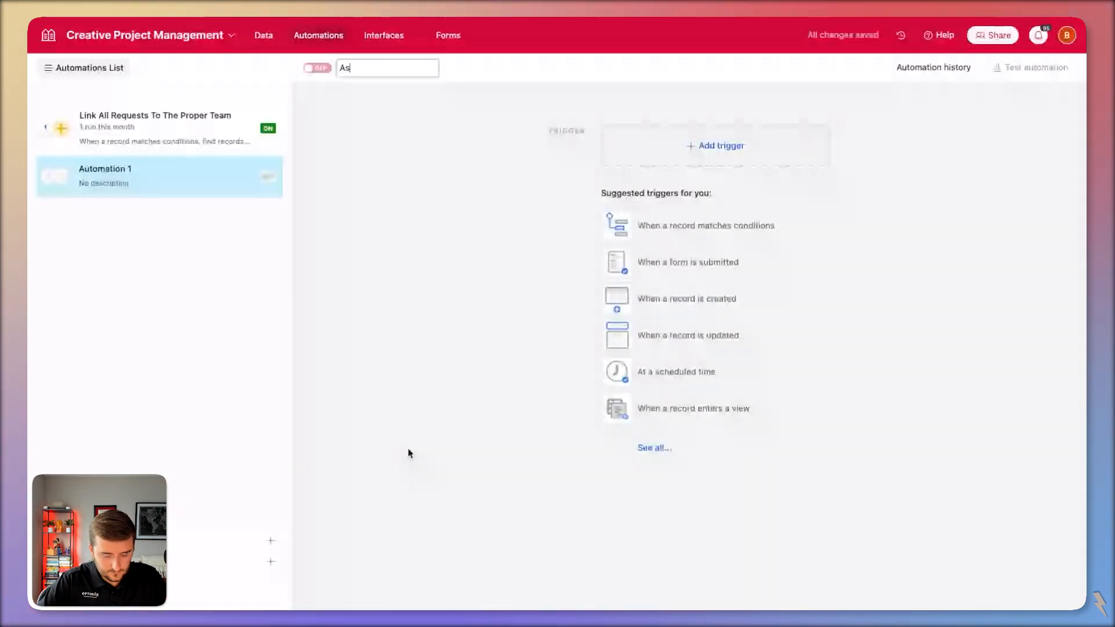
{"action": "type", "text": "signed"}
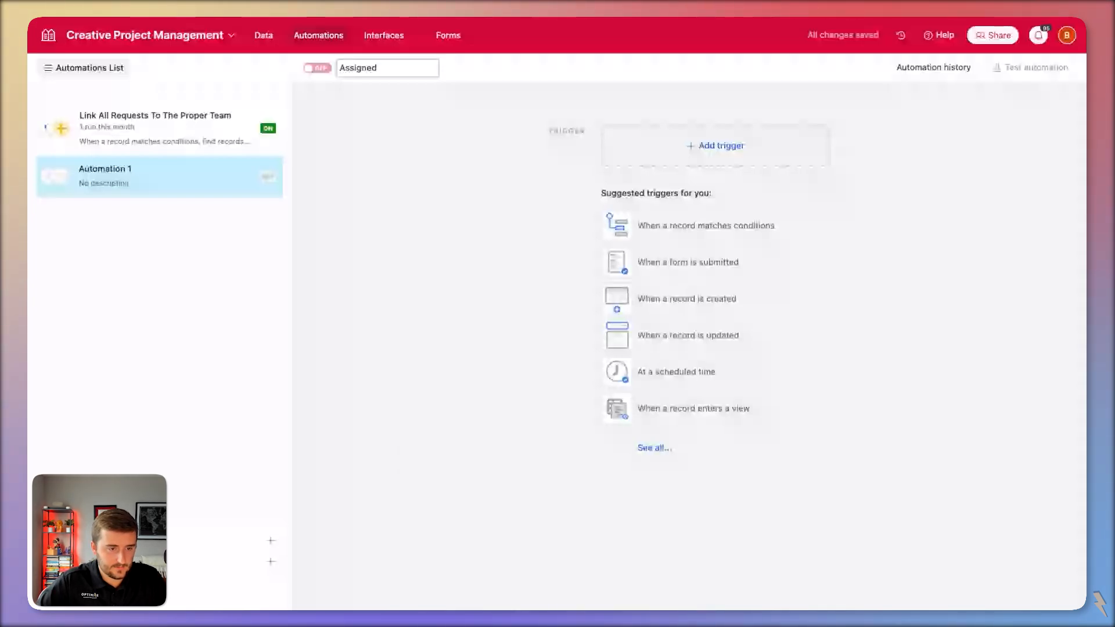
{"action": "key", "text": "Home"}
{"action": "type", "text": "Task"}
Trigger it when a Tasks record matches the condition DRI is not empty.
{"action": "left_click", "coordinate": [705, 226]}
{"action": "left_click", "coordinate": [898, 269]}
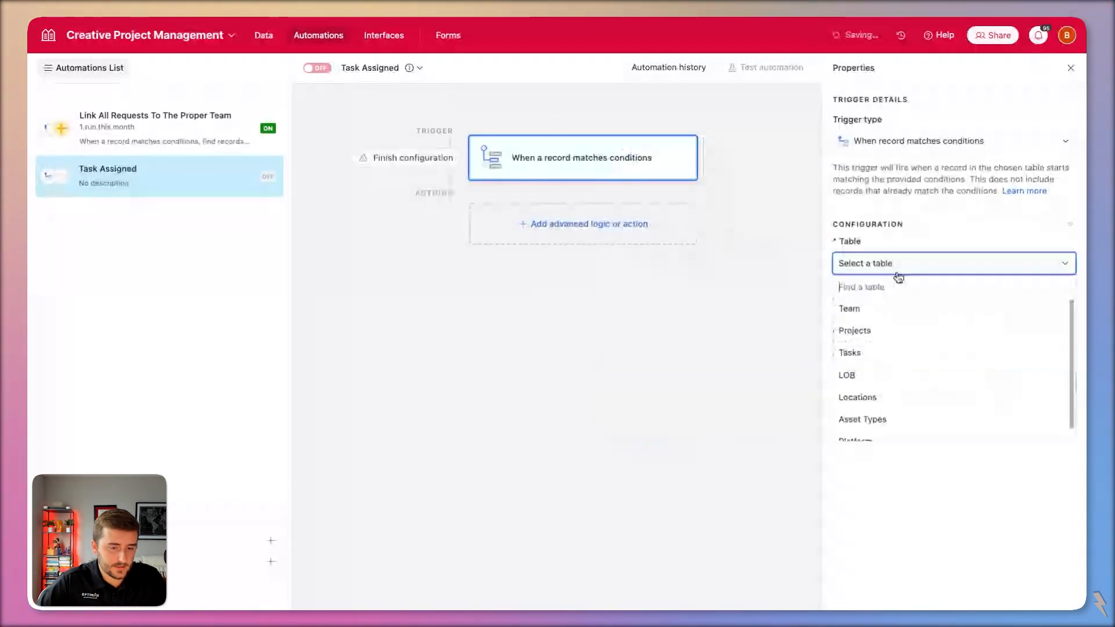
{"action": "left_click", "coordinate": [919, 352]}
{"action": "left_click", "coordinate": [883, 316]}
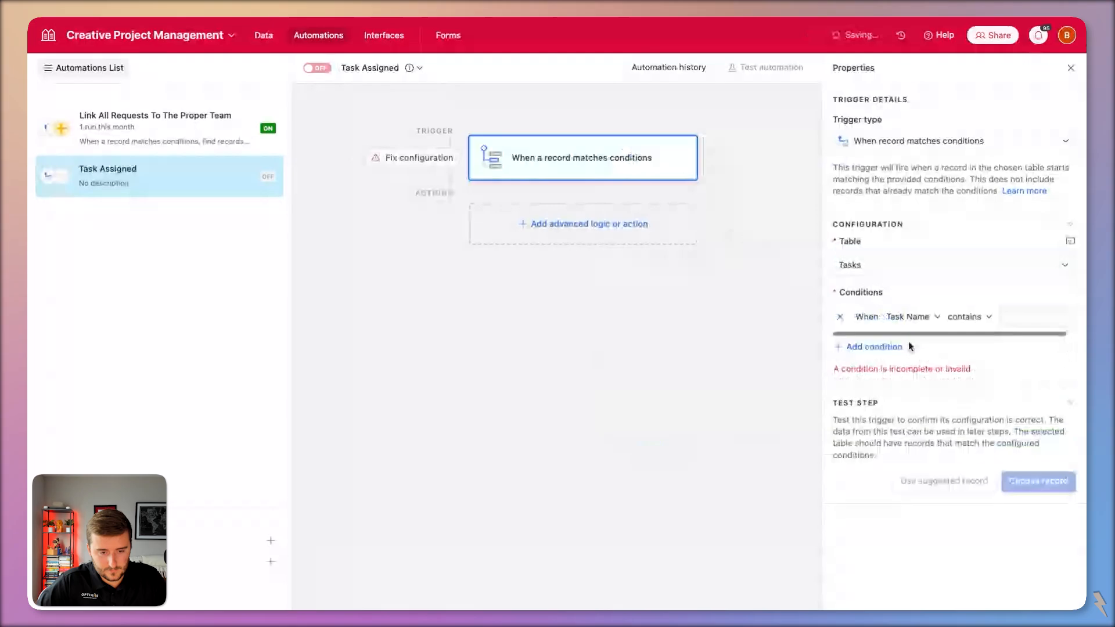
{"action": "left_click", "coordinate": [908, 316]}
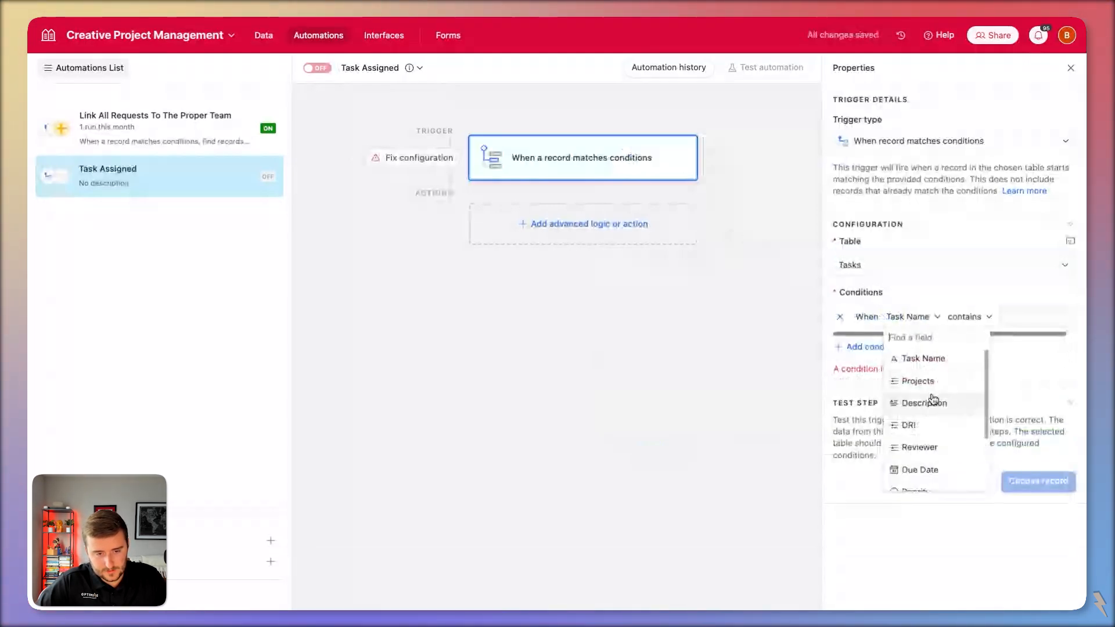
{"action": "left_click", "coordinate": [909, 425]}
{"action": "left_click", "coordinate": [942, 316]}
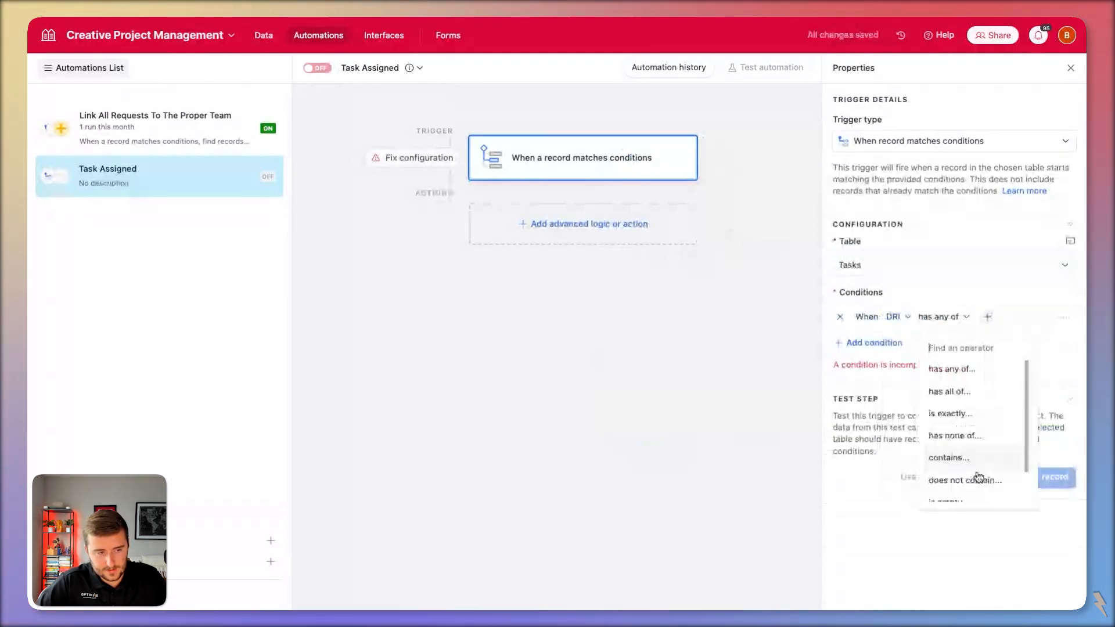
{"action": "scroll", "coordinate": [979, 476], "scroll_direction": "down", "scroll_amount": 2}
{"action": "left_click", "coordinate": [981, 493]}
{"action": "left_click", "coordinate": [589, 223]}
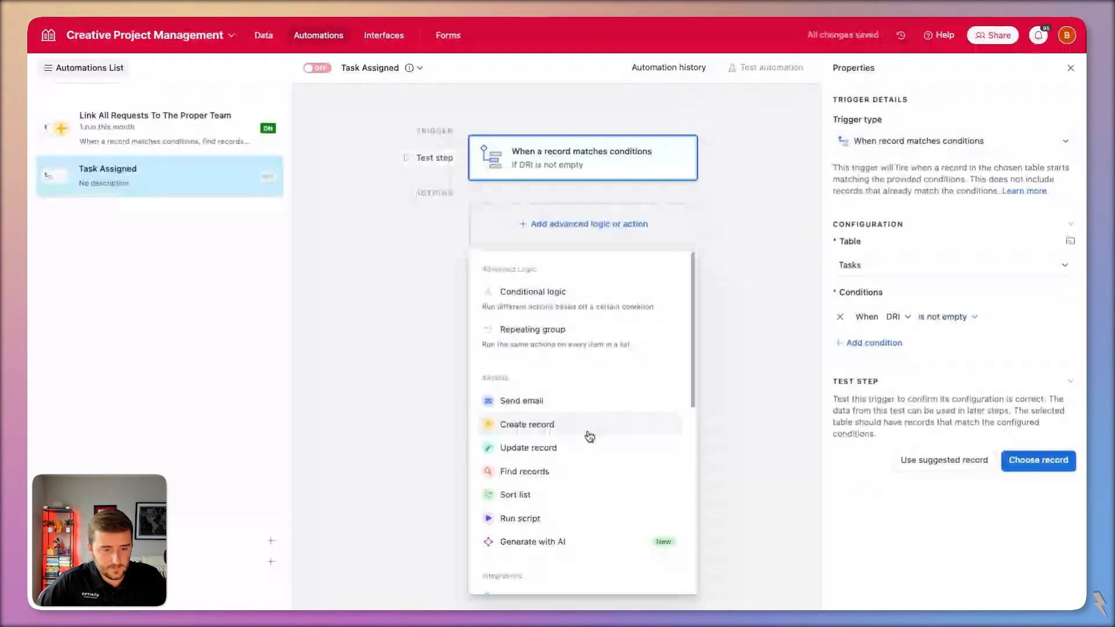
Add an Update record action on Tasks, using the trigger's record ID, setting Status to To Do.
{"action": "left_click", "coordinate": [583, 448]}
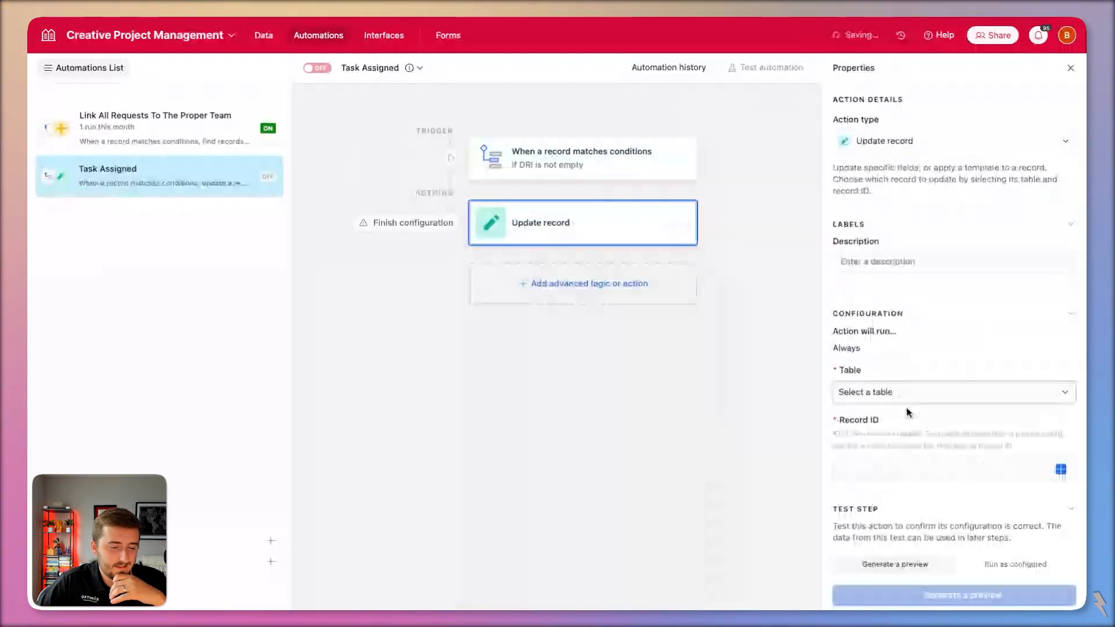
{"action": "left_click", "coordinate": [909, 400]}
{"action": "left_click", "coordinate": [909, 482]}
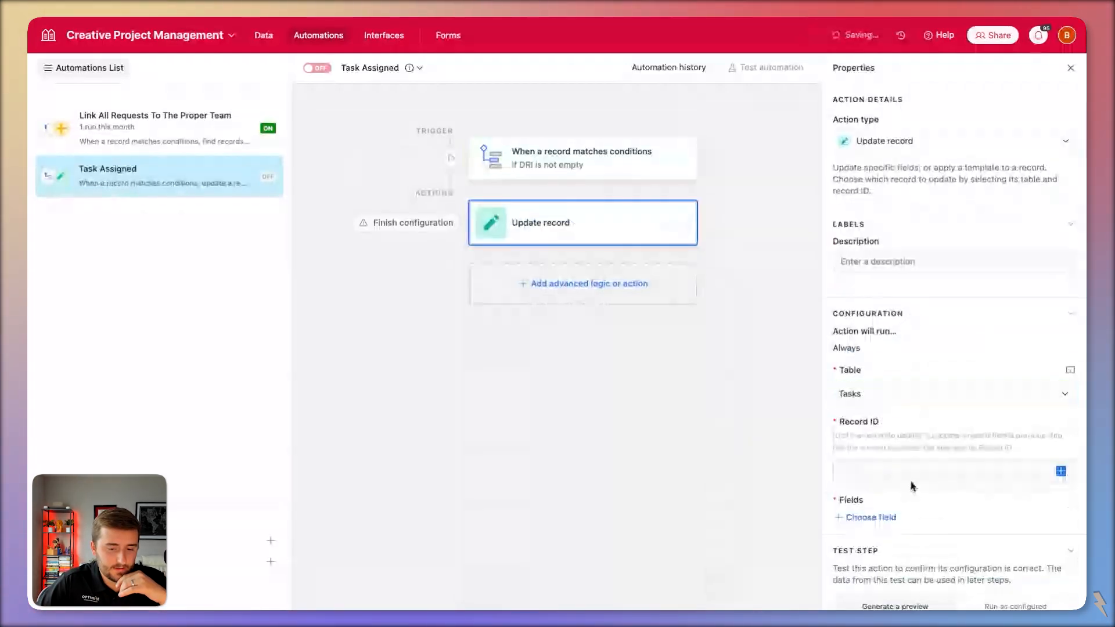
{"action": "left_click", "coordinate": [1061, 472]}
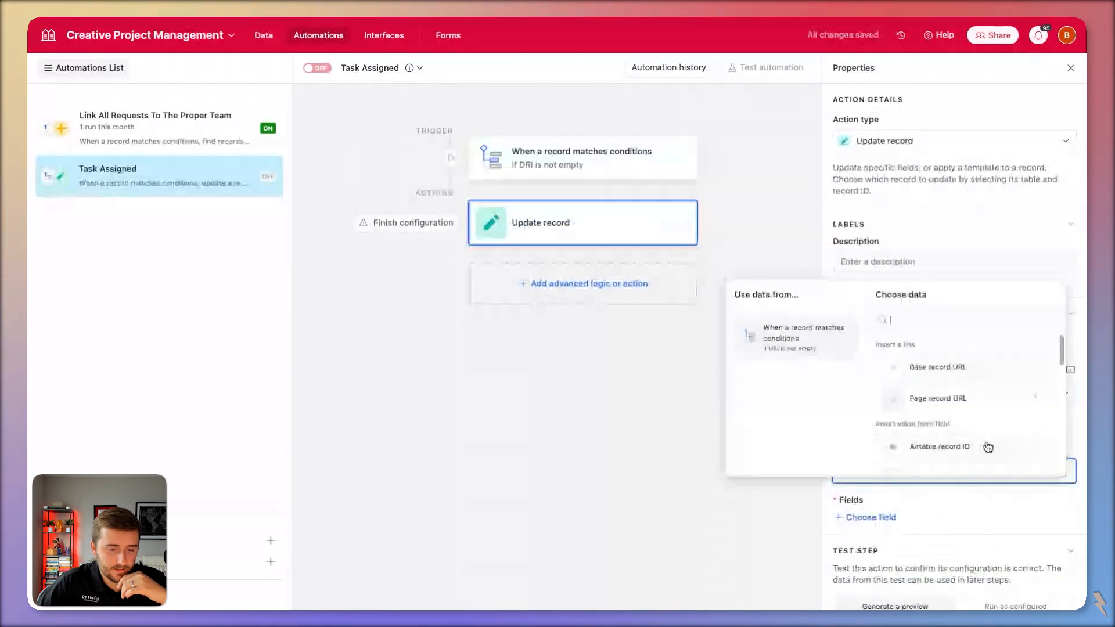
{"action": "left_click", "coordinate": [988, 447]}
{"action": "left_click", "coordinate": [871, 517]}
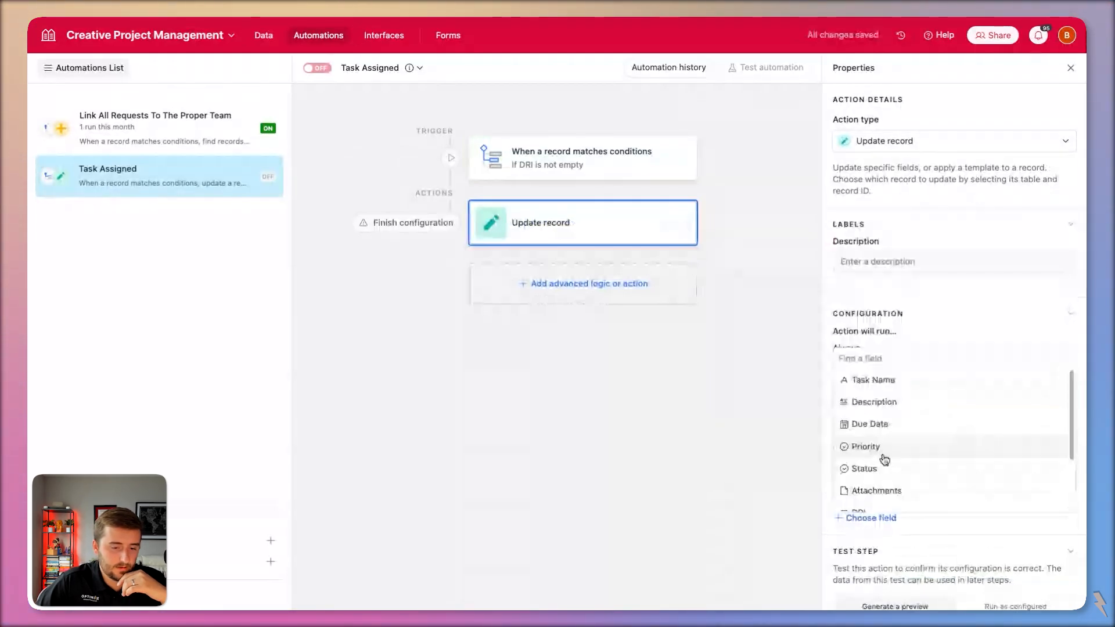
{"action": "scroll", "coordinate": [884, 459], "scroll_direction": "down", "scroll_amount": 3}
{"action": "left_click", "coordinate": [864, 390]}
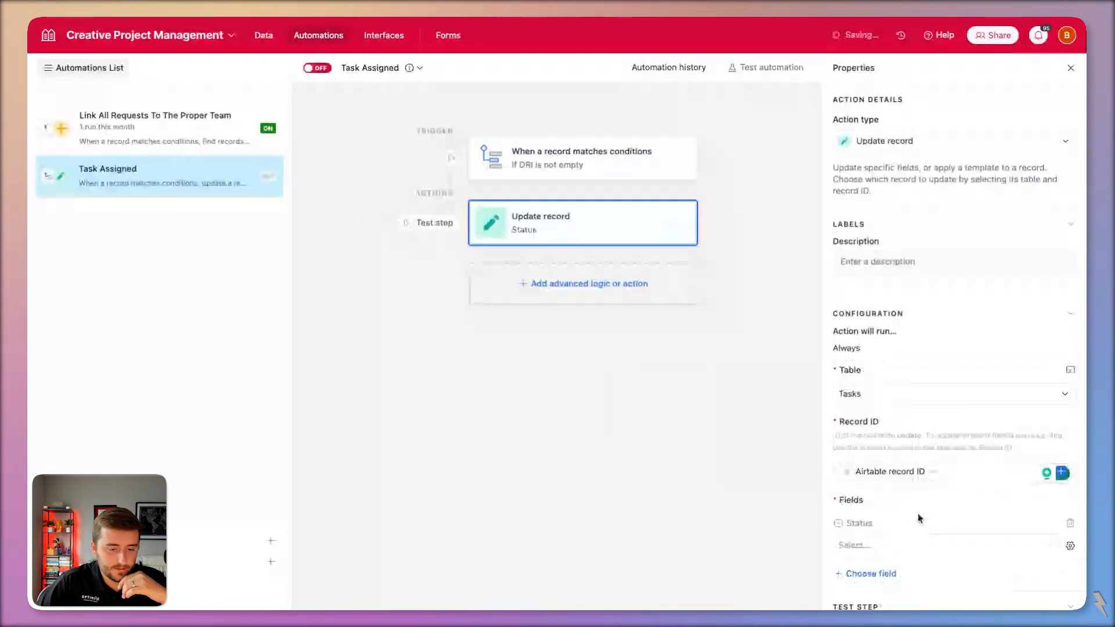
{"action": "left_click", "coordinate": [920, 537]}
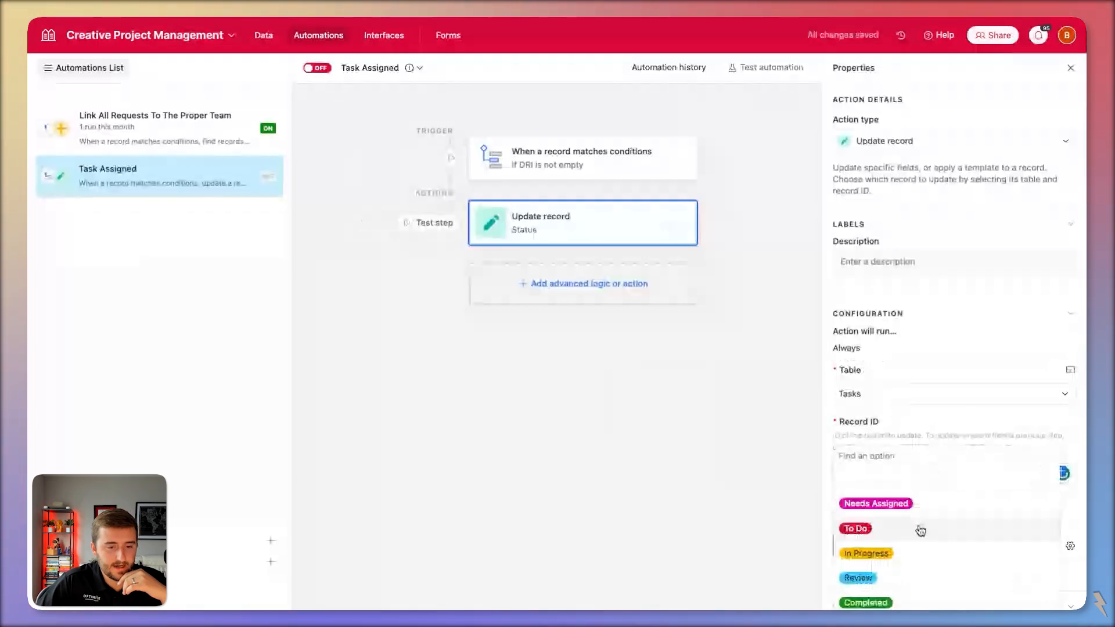
Add the trigger condition Status is Needs Assigned and turn Task Assigned on.
{"action": "left_click", "coordinate": [616, 170]}
{"action": "left_click", "coordinate": [898, 342]}
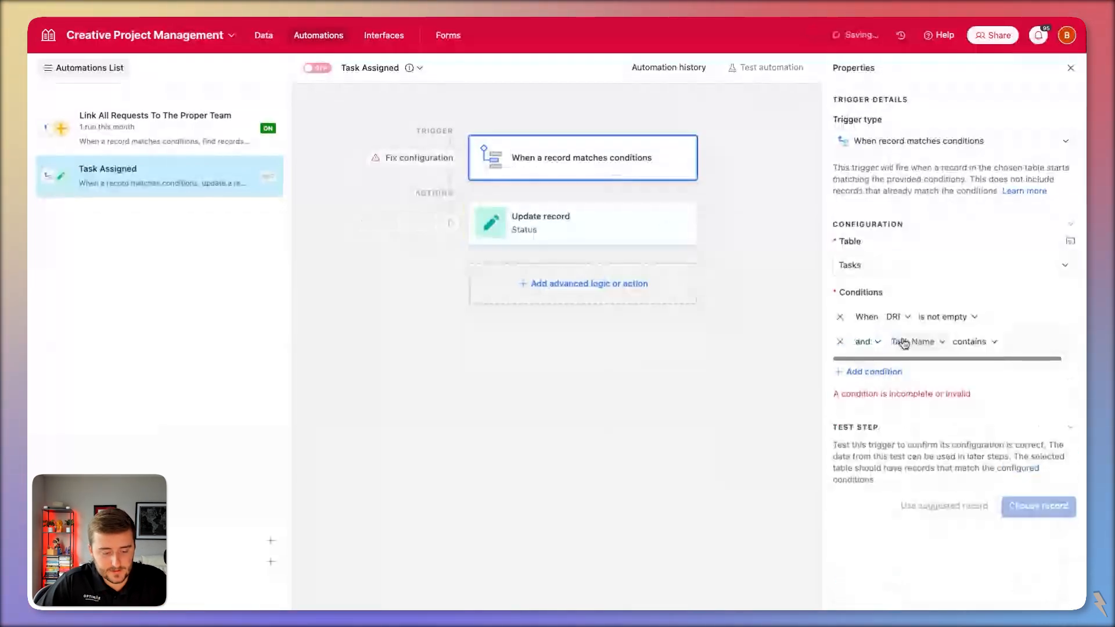
{"action": "left_click", "coordinate": [904, 343]}
{"action": "type", "text": "st"}
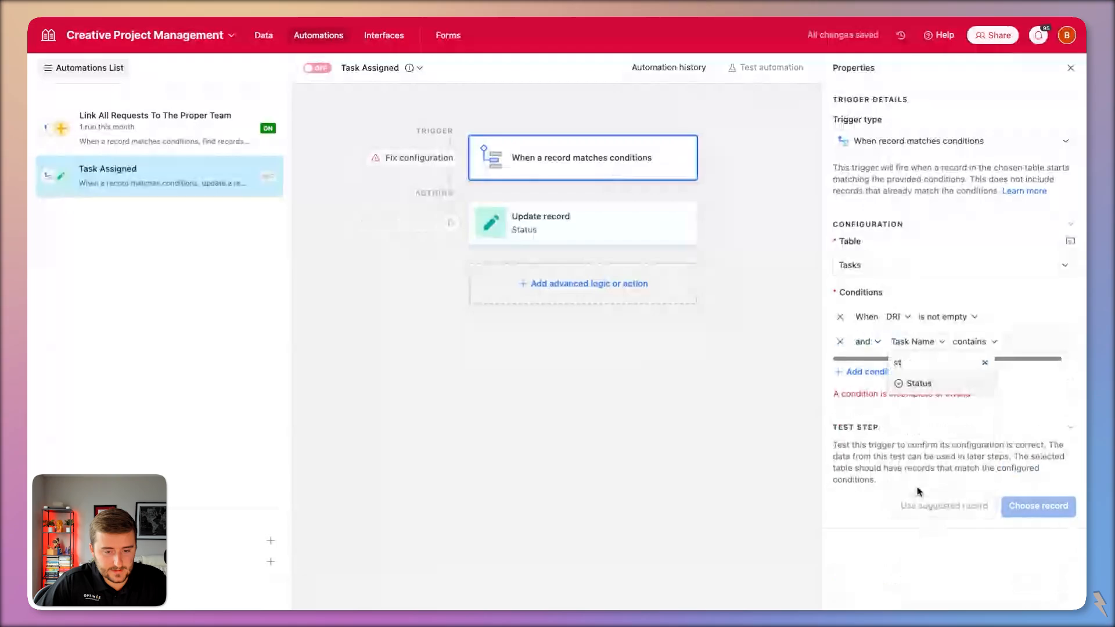
{"action": "key", "text": "Return"}
{"action": "left_click", "coordinate": [1022, 345]}
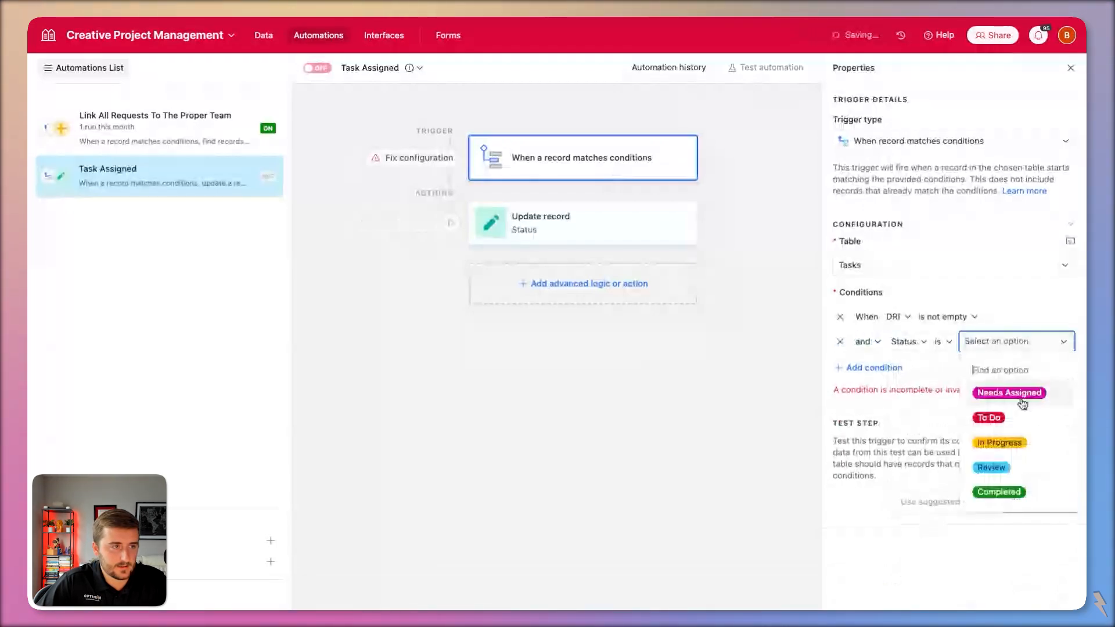
{"action": "left_click", "coordinate": [1022, 400]}
{"action": "left_click", "coordinate": [317, 68]}
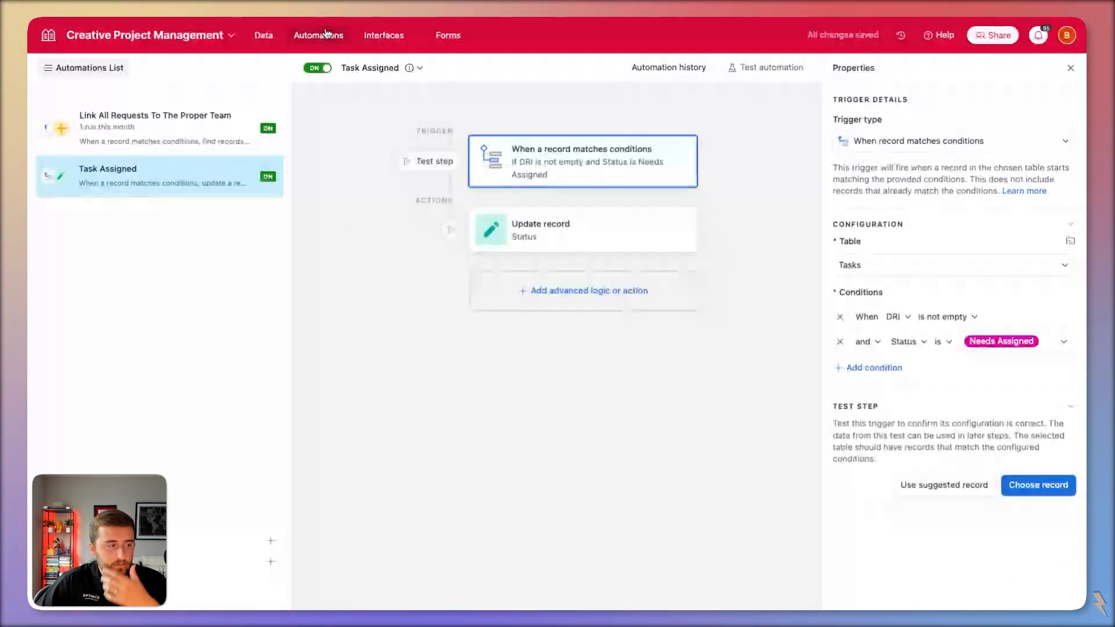
{"action": "left_click", "coordinate": [383, 36]}
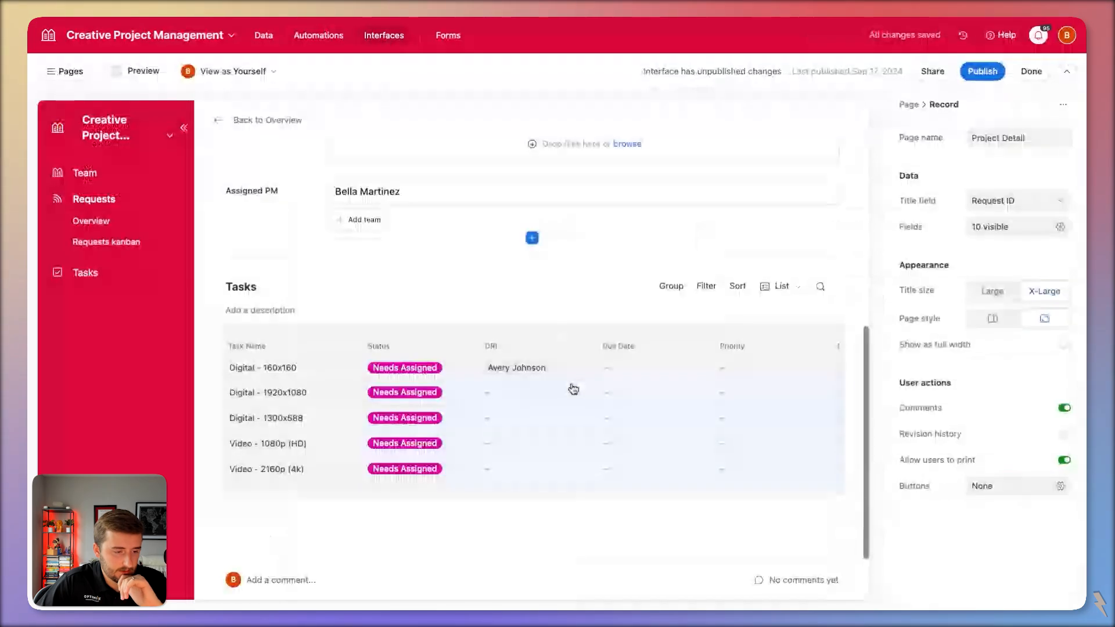
Assign DRIs to Digital - 160x160, Digital - 1920x1080, Video - 2160p (4k), Video - 1080p (HD) and Digital - 1300x588.
{"action": "left_click", "coordinate": [572, 388]}
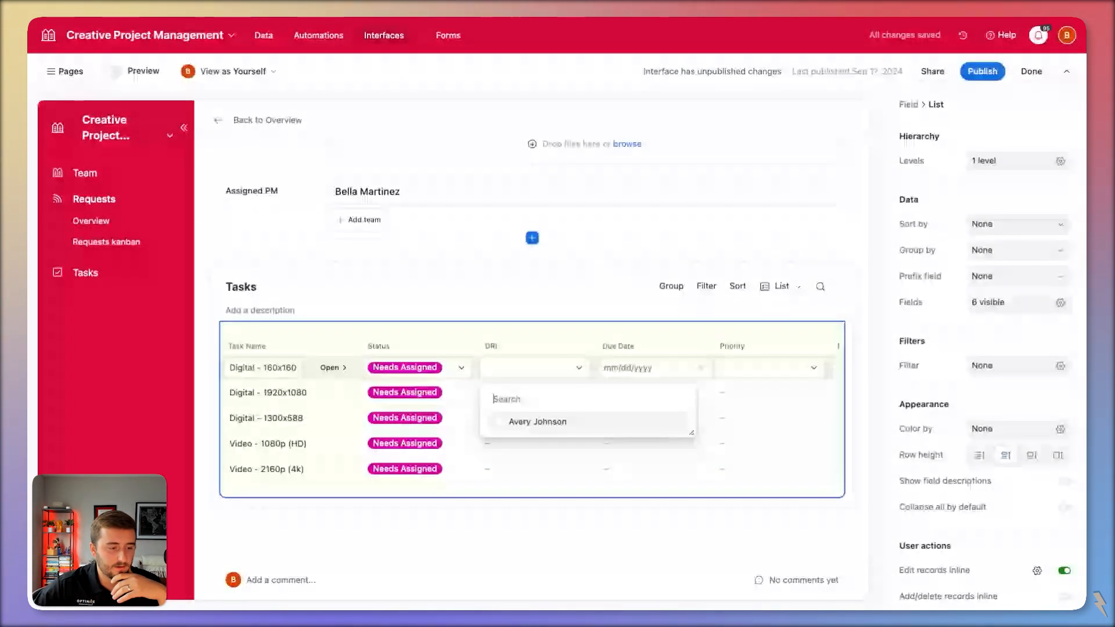
{"action": "left_click", "coordinate": [552, 423]}
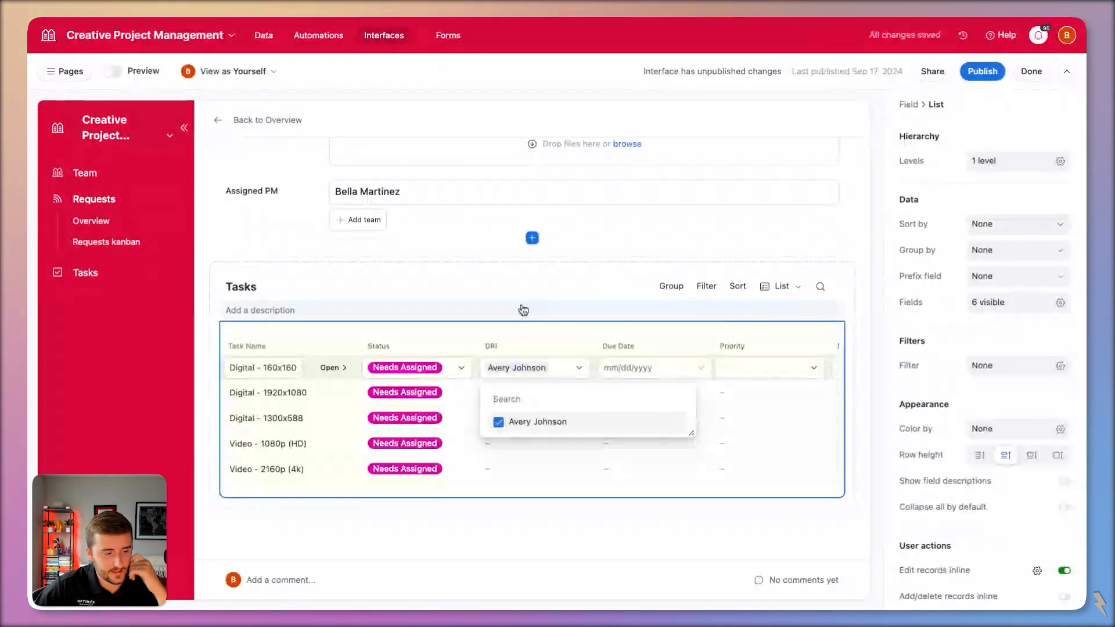
{"action": "left_click", "coordinate": [550, 289]}
{"action": "left_click", "coordinate": [530, 393]}
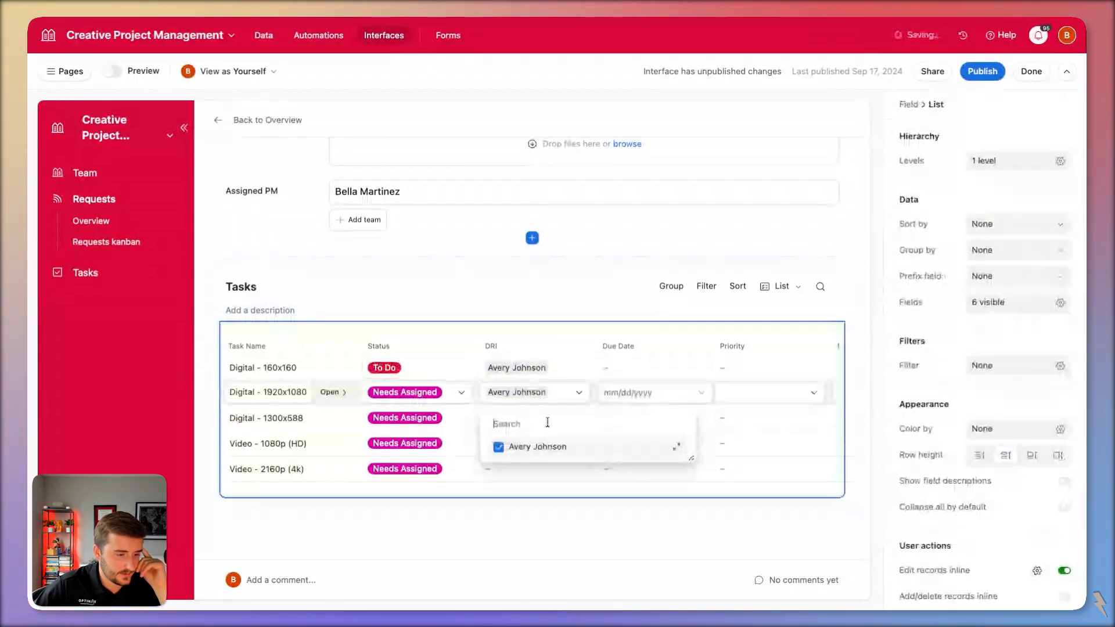
{"action": "left_click", "coordinate": [496, 312]}
{"action": "left_click", "coordinate": [526, 465]}
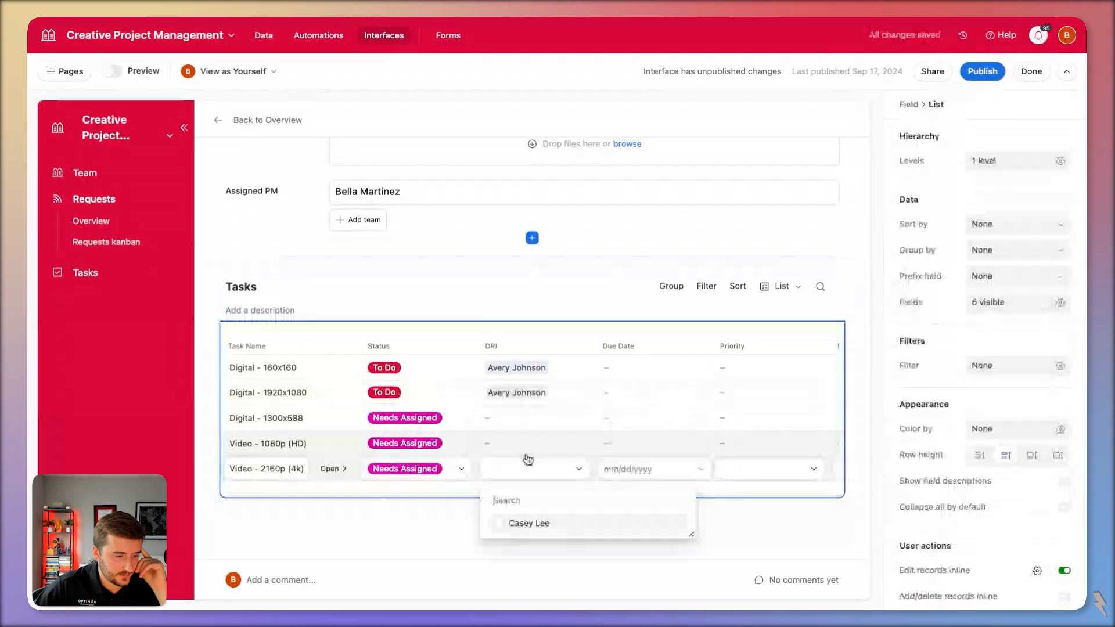
{"action": "left_click", "coordinate": [527, 463]}
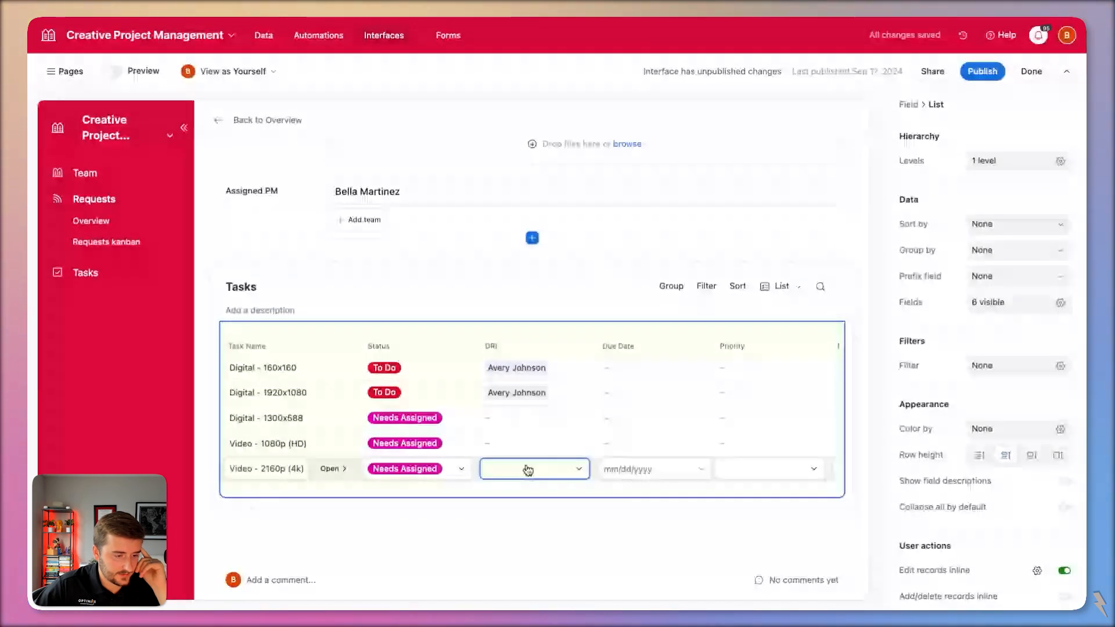
{"action": "left_click", "coordinate": [528, 469]}
{"action": "left_click", "coordinate": [541, 451]}
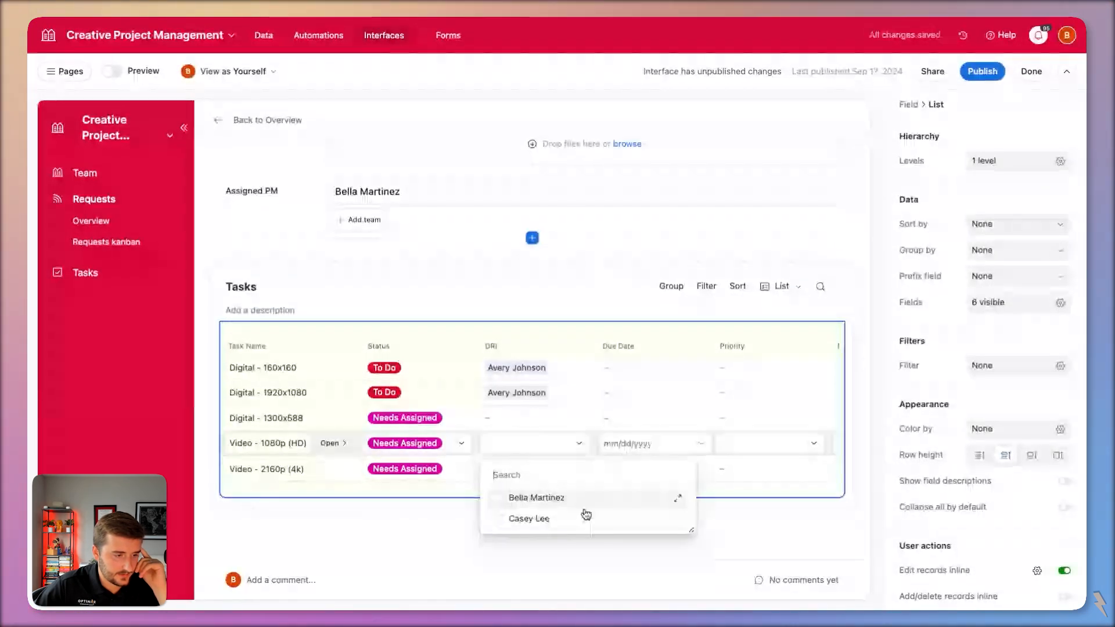
{"action": "left_click", "coordinate": [536, 498]}
{"action": "left_click", "coordinate": [478, 299]}
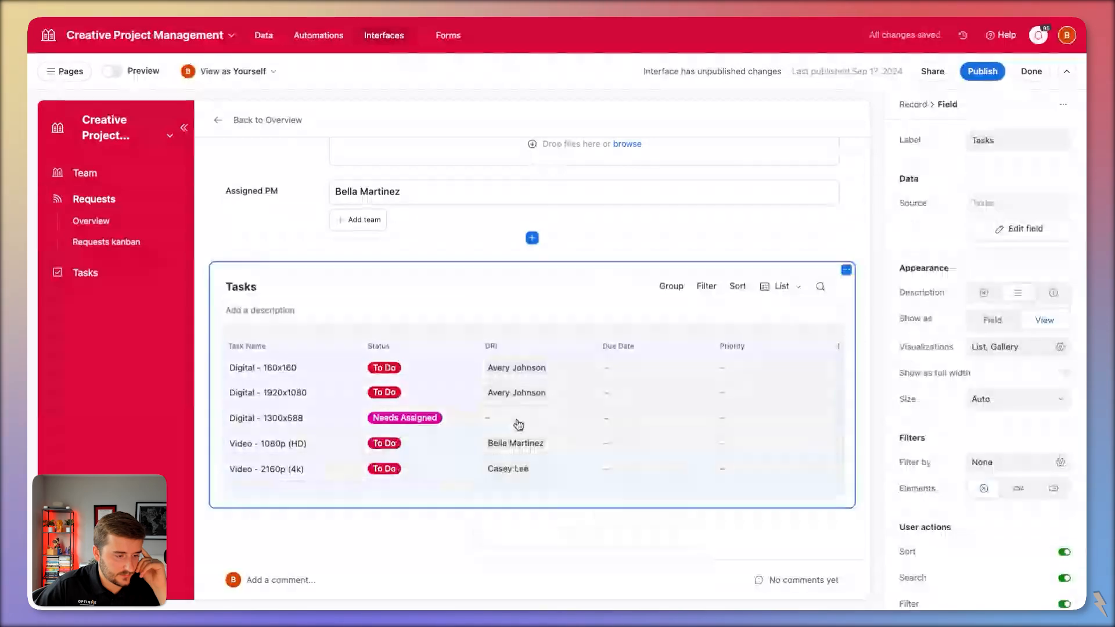
{"action": "left_click", "coordinate": [515, 429]}
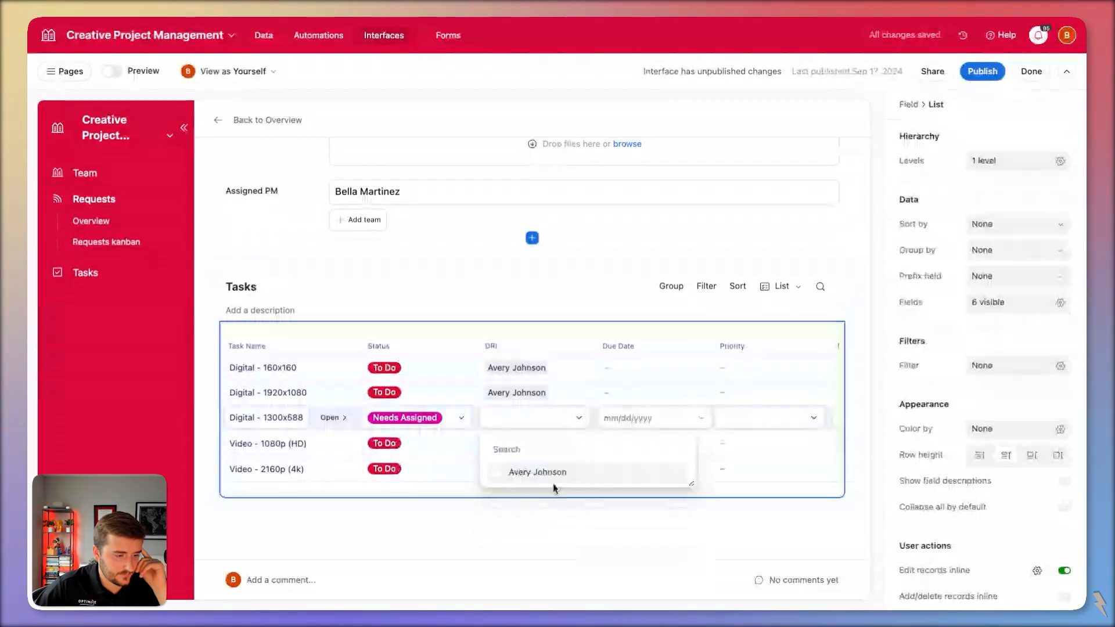
{"action": "left_click", "coordinate": [553, 480]}
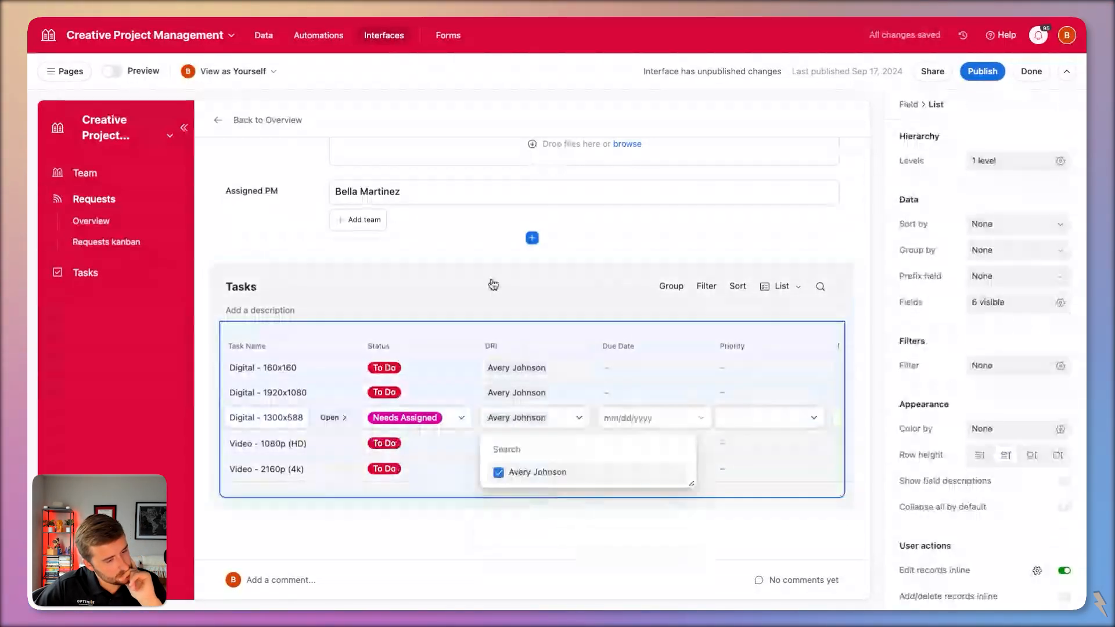
{"action": "left_click", "coordinate": [493, 284]}
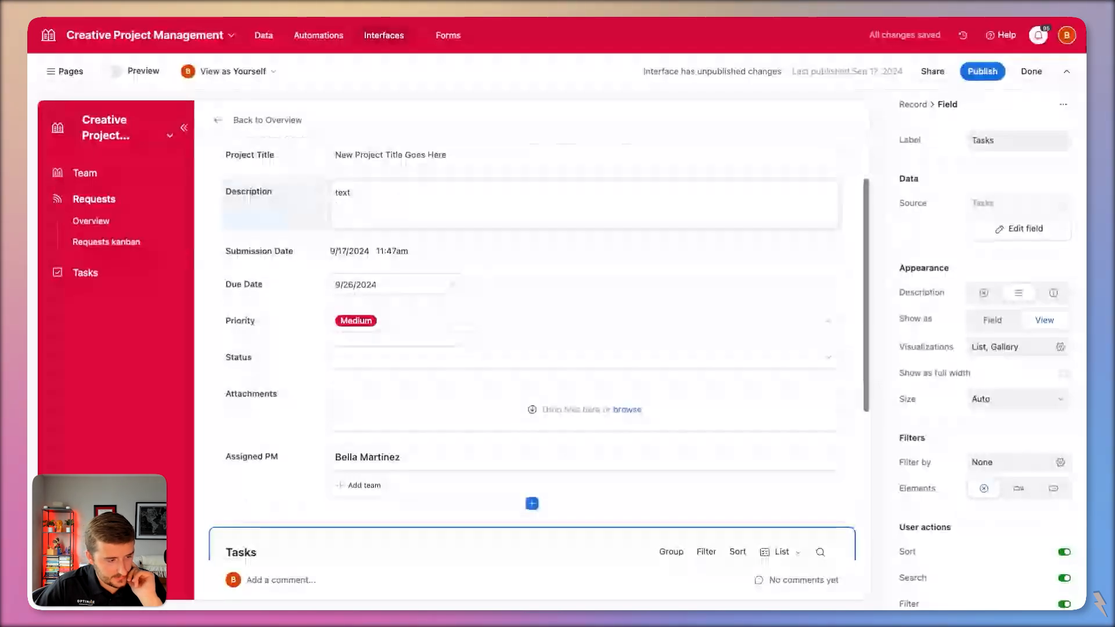
Return from the request page to the Requests overview.
{"action": "scroll", "coordinate": [493, 291], "scroll_direction": "down", "scroll_amount": 4}
{"action": "scroll", "coordinate": [414, 557], "scroll_direction": "up", "scroll_amount": 6}
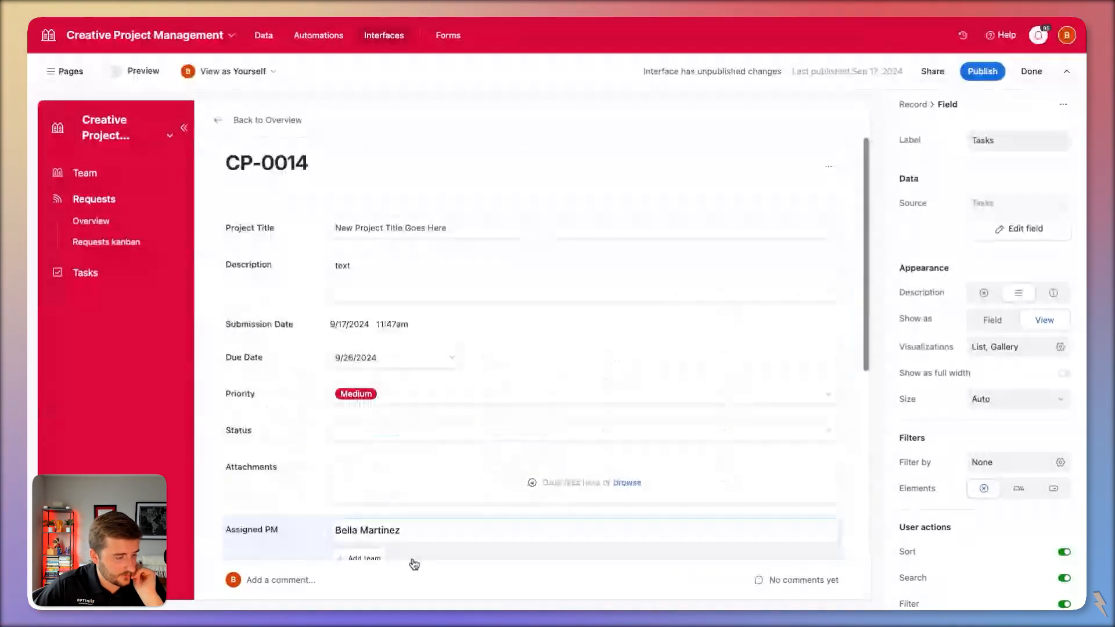
{"action": "left_click", "coordinate": [414, 562]}
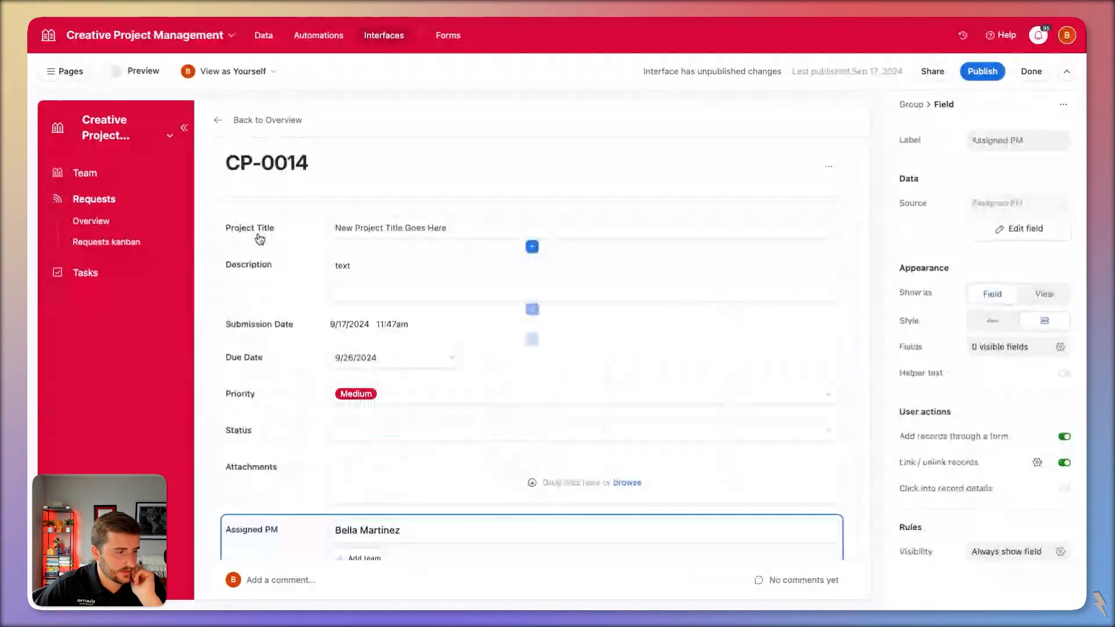
{"action": "left_click", "coordinate": [259, 120]}
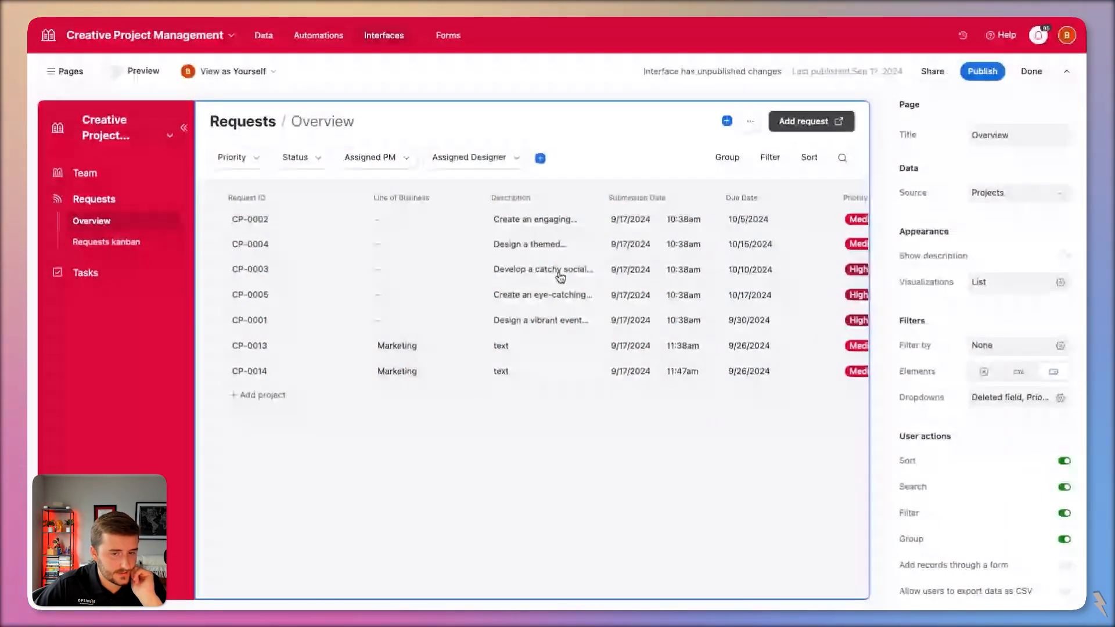
Set the requests list's Group by to Assigned PM, found by searching 'ass'.
{"action": "left_click", "coordinate": [560, 277]}
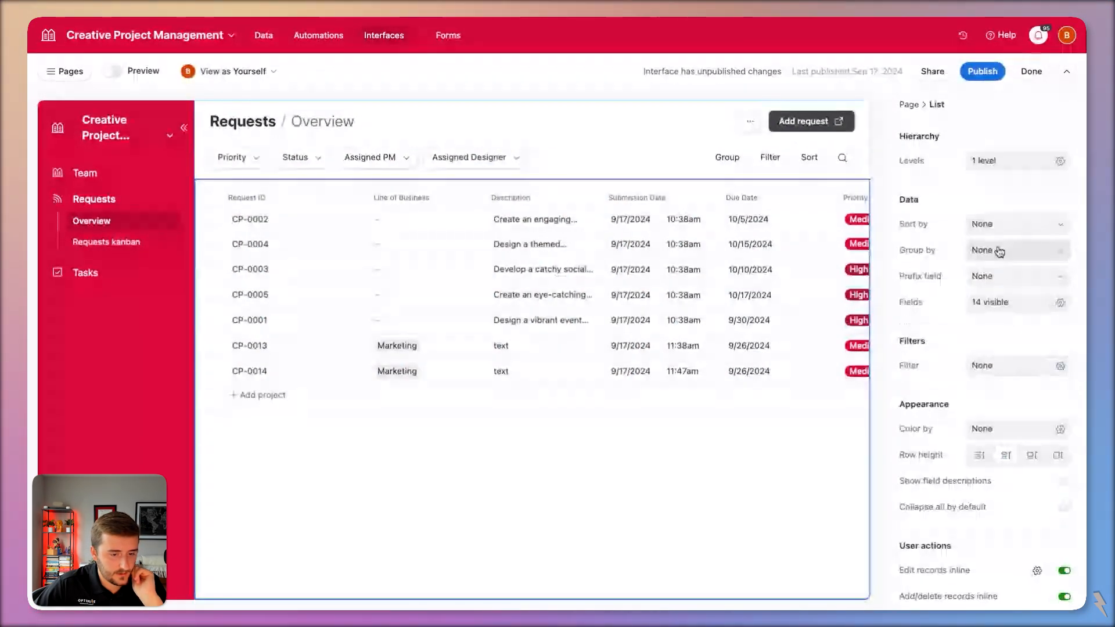
{"action": "left_click", "coordinate": [999, 251]}
{"action": "scroll", "coordinate": [891, 447], "scroll_direction": "down", "scroll_amount": 5}
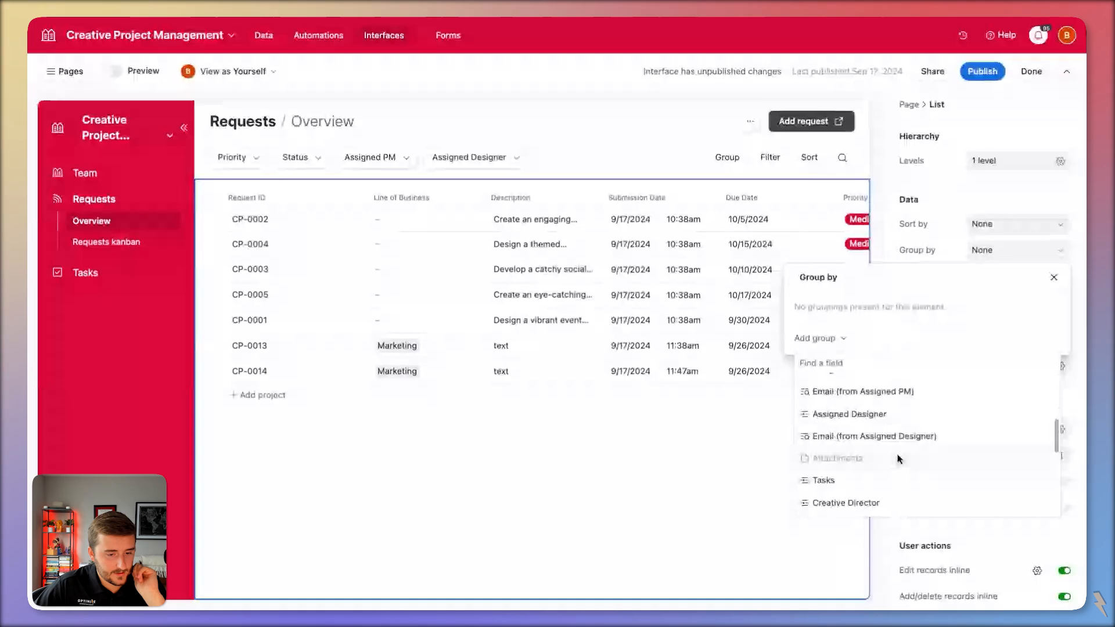
{"action": "scroll", "coordinate": [894, 459], "scroll_direction": "down", "scroll_amount": 5}
{"action": "scroll", "coordinate": [873, 459], "scroll_direction": "down", "scroll_amount": 2}
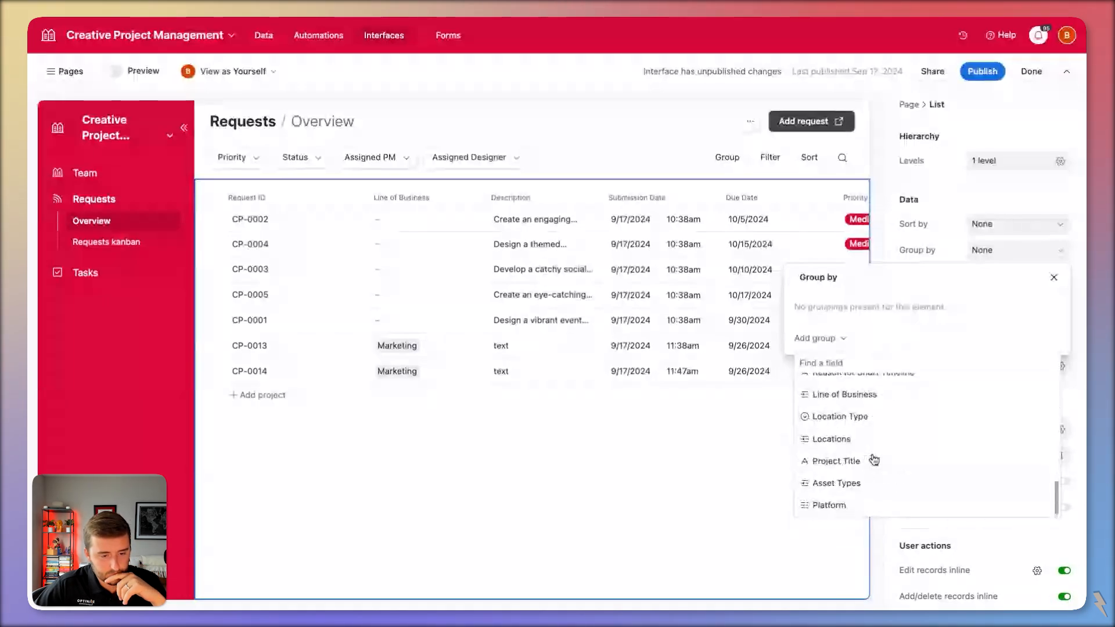
{"action": "scroll", "coordinate": [868, 441], "scroll_direction": "up", "scroll_amount": 8}
{"action": "type", "text": "ass"}
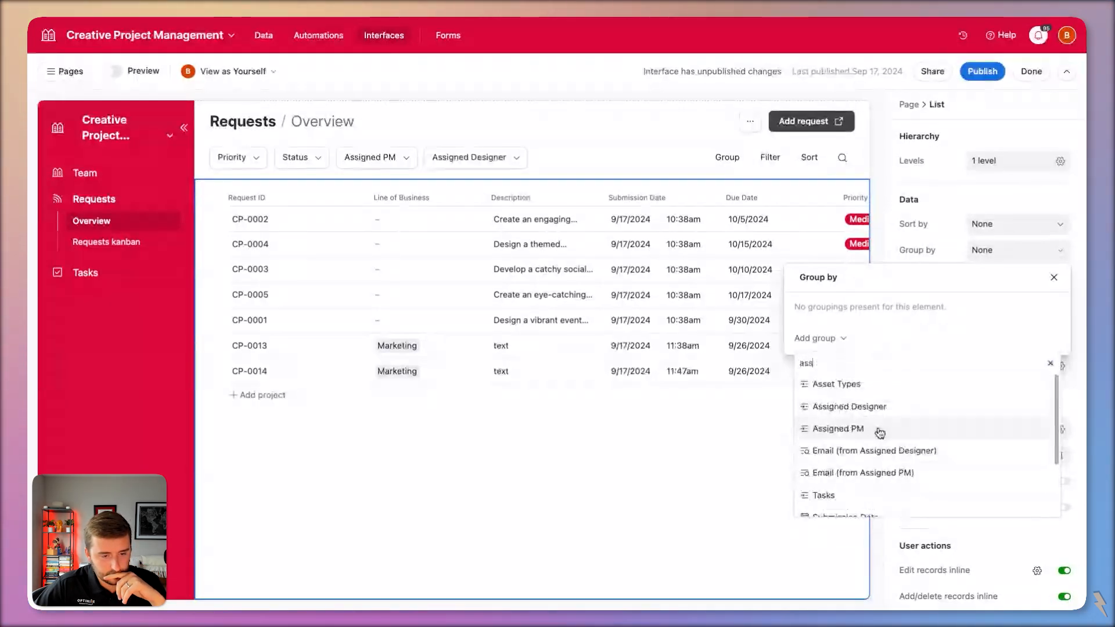
{"action": "left_click", "coordinate": [876, 430]}
{"action": "left_click", "coordinate": [577, 401]}
{"action": "scroll", "coordinate": [599, 321], "scroll_direction": "down", "scroll_amount": 1}
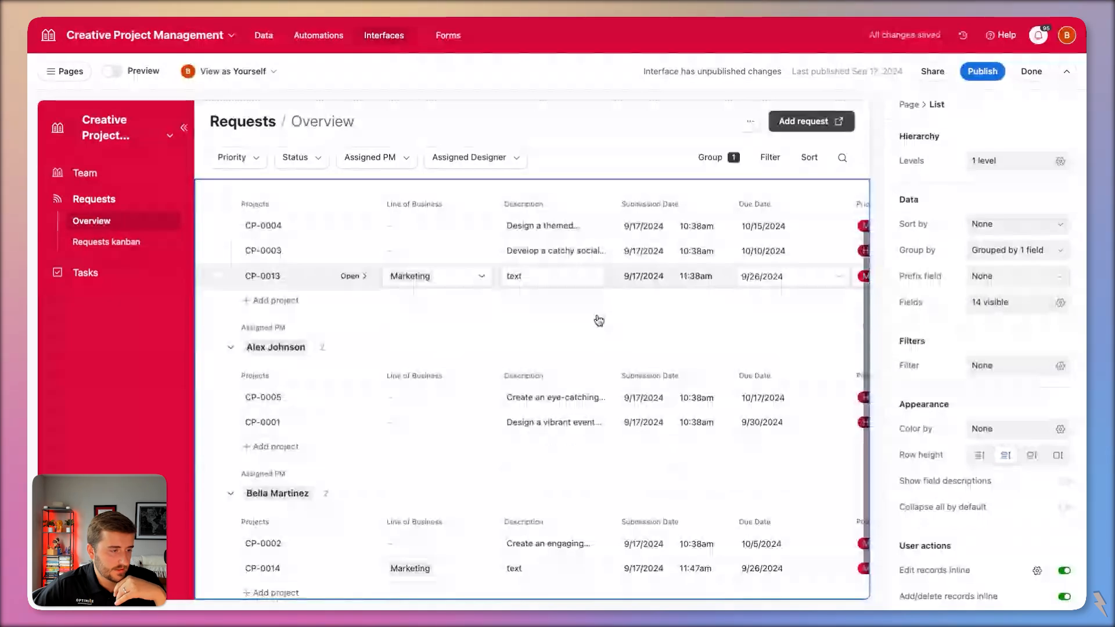
{"action": "scroll", "coordinate": [522, 305], "scroll_direction": "up", "scroll_amount": 1}
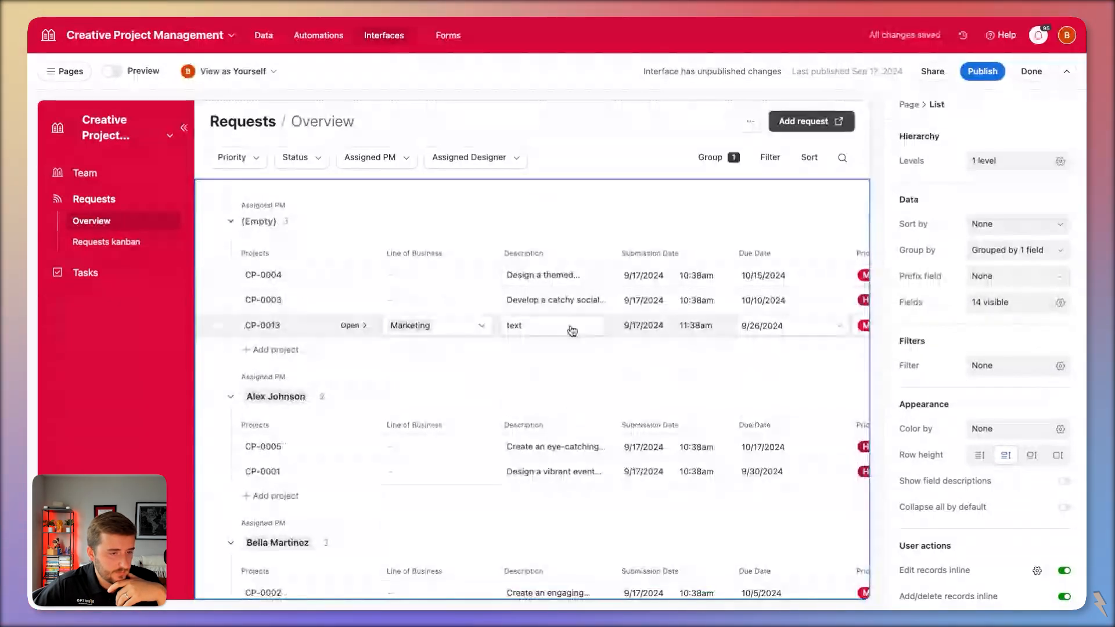
{"action": "scroll", "coordinate": [552, 311], "scroll_direction": "right", "scroll_amount": 8}
{"action": "scroll", "coordinate": [535, 291], "scroll_direction": "right", "scroll_amount": 3}
{"action": "left_click", "coordinate": [537, 278]}
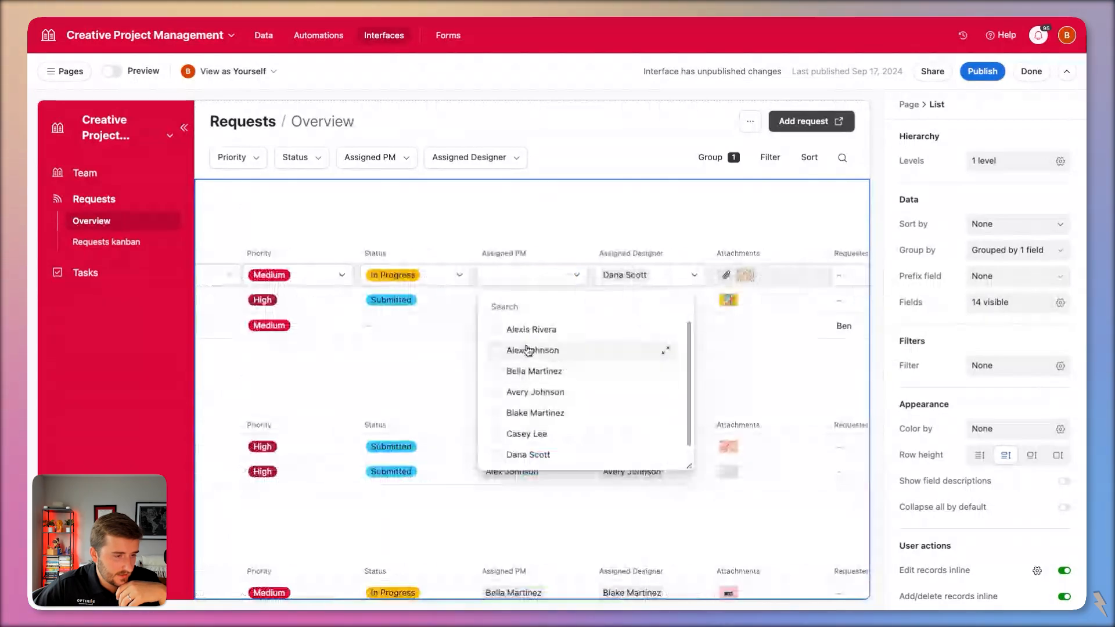
Filter Assigned PM choices to team members whose Role is Project Manager, then save and confirm.
{"action": "left_click", "coordinate": [504, 253]}
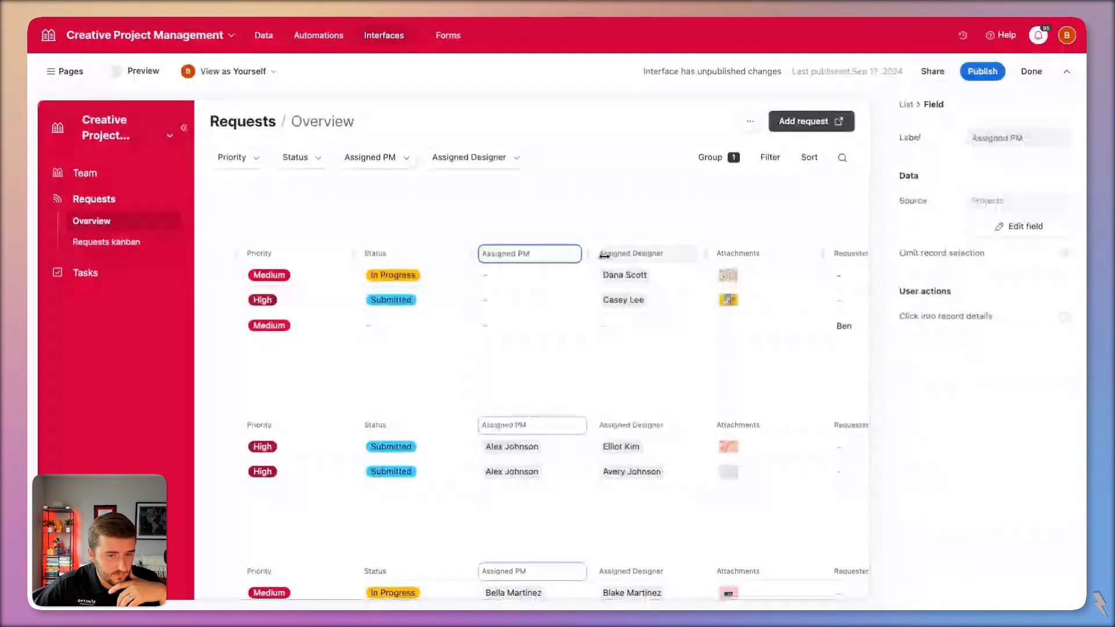
{"action": "left_click", "coordinate": [1024, 226]}
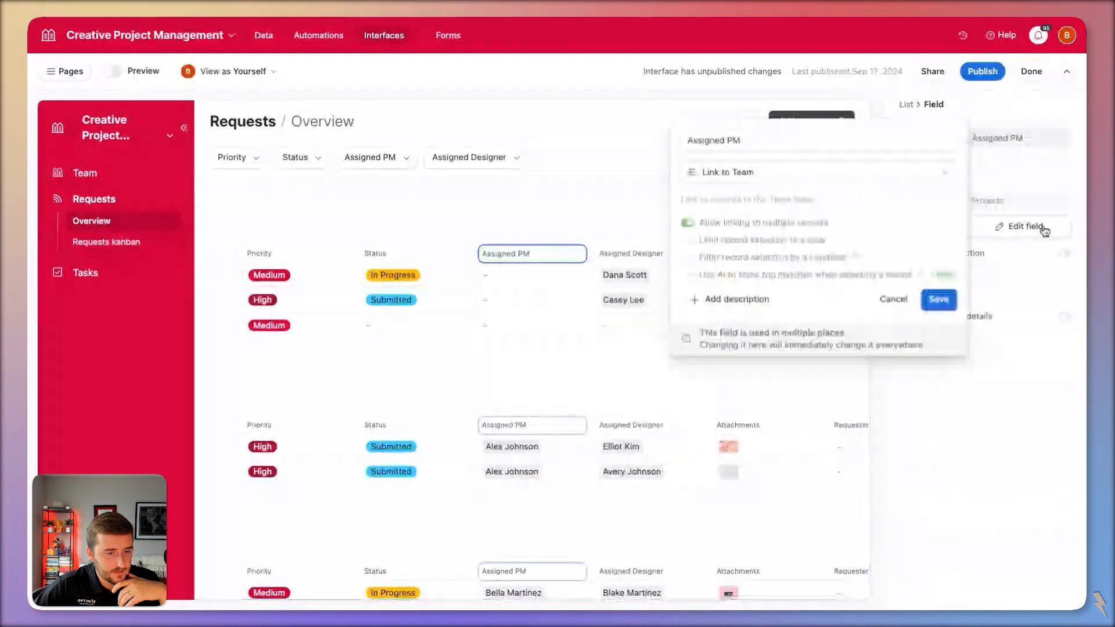
{"action": "left_click", "coordinate": [774, 258]}
{"action": "left_click", "coordinate": [677, 252]}
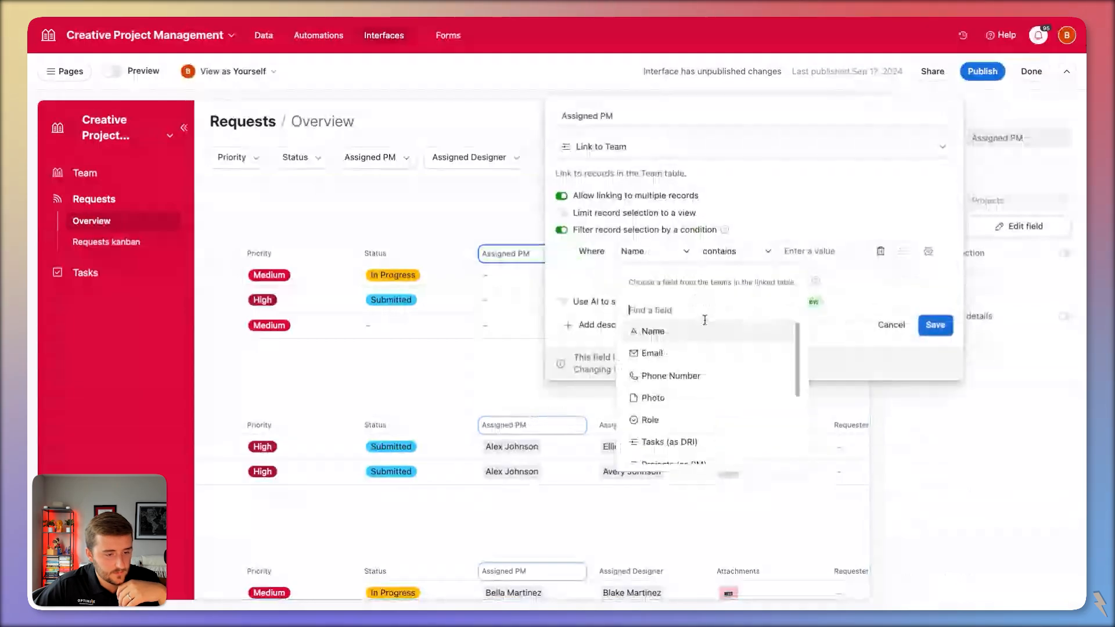
{"action": "scroll", "coordinate": [730, 386], "scroll_direction": "down", "scroll_amount": 2}
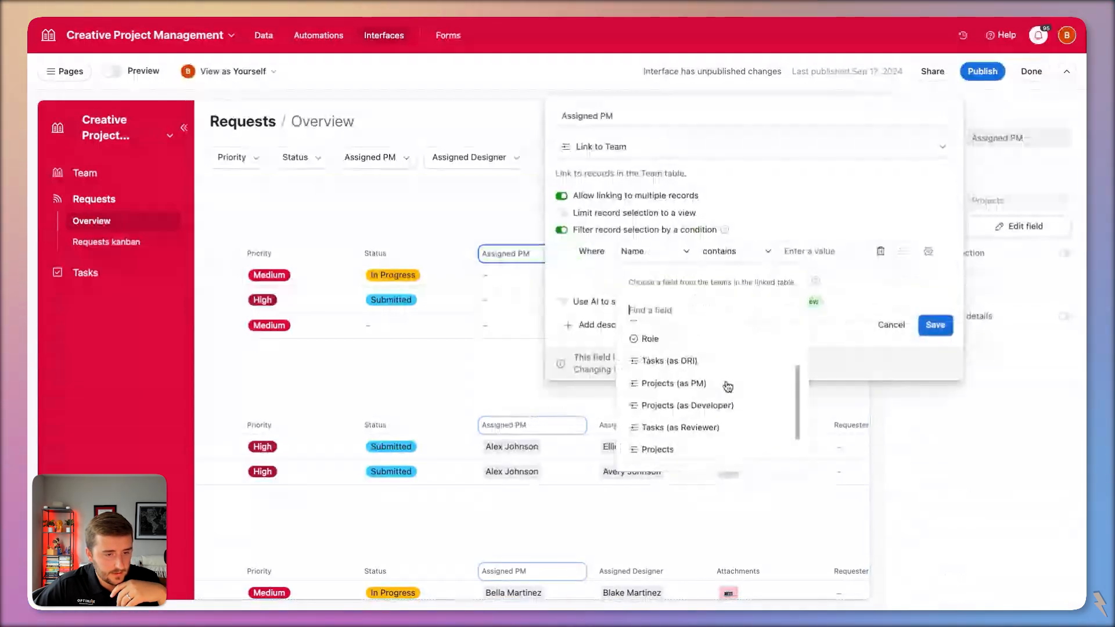
{"action": "left_click", "coordinate": [650, 339]}
{"action": "left_click", "coordinate": [934, 329]}
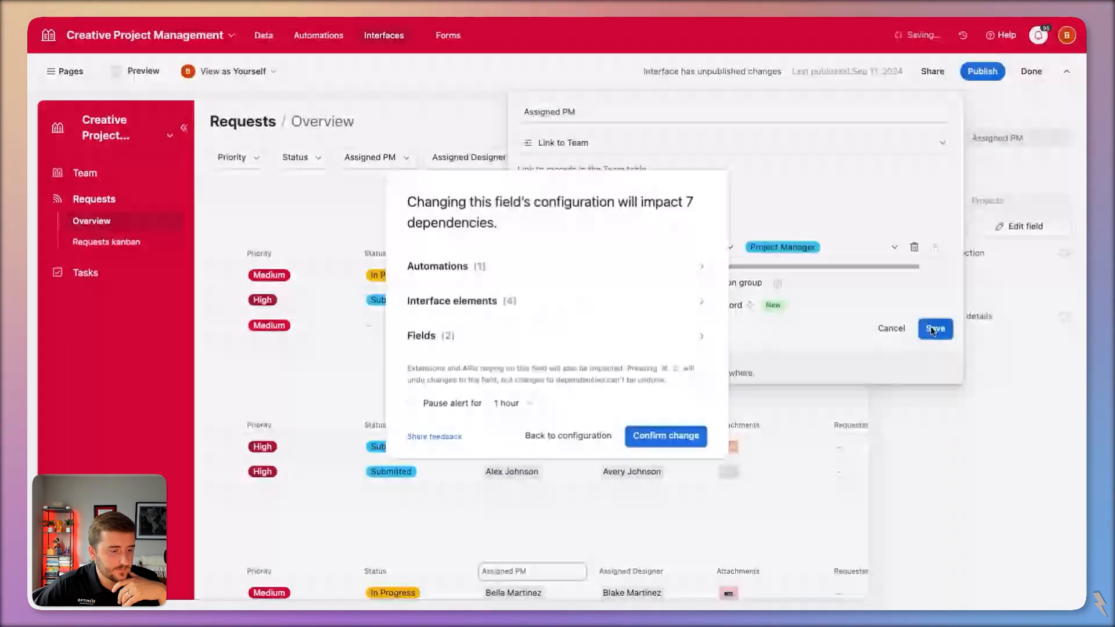
{"action": "left_click", "coordinate": [657, 439]}
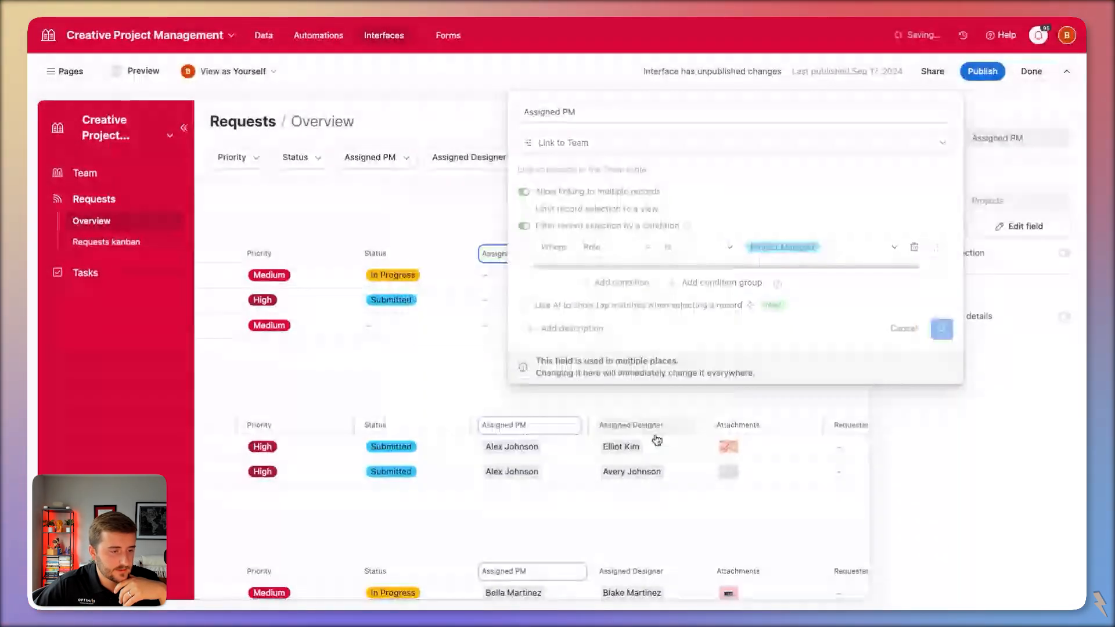
Give each of the two unassigned requests a project manager.
{"action": "left_click", "coordinate": [567, 361]}
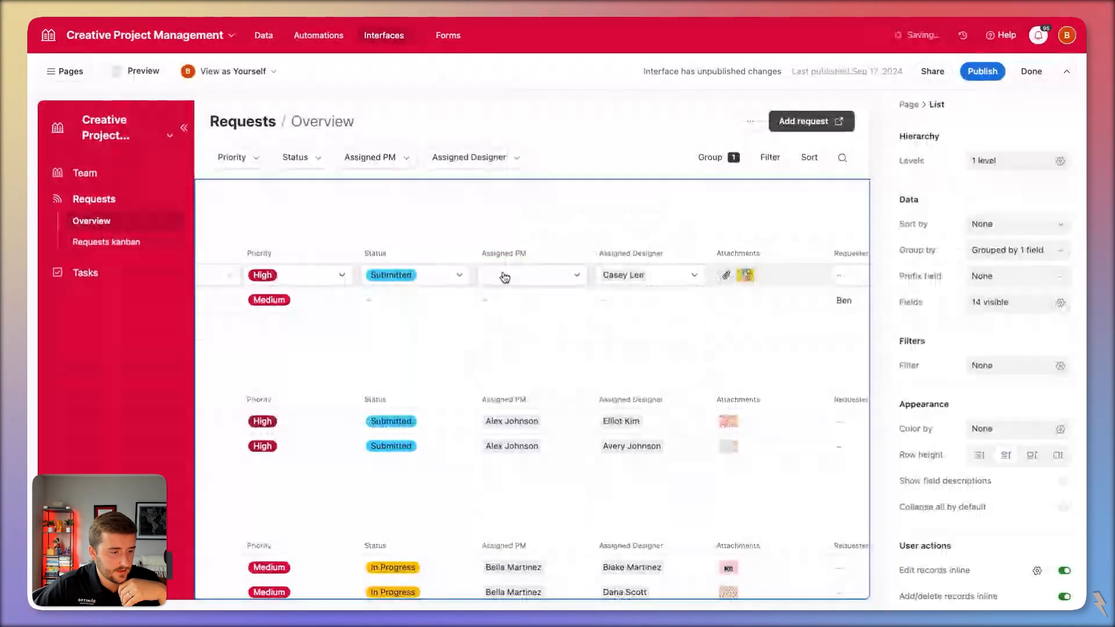
{"action": "left_click", "coordinate": [526, 276]}
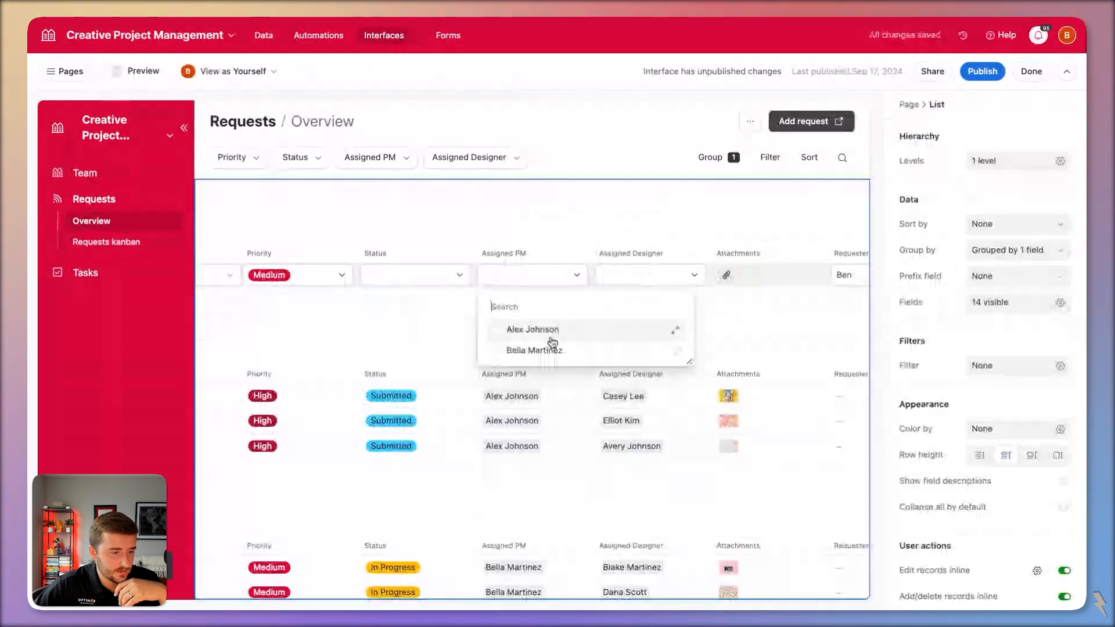
{"action": "left_click", "coordinate": [557, 350]}
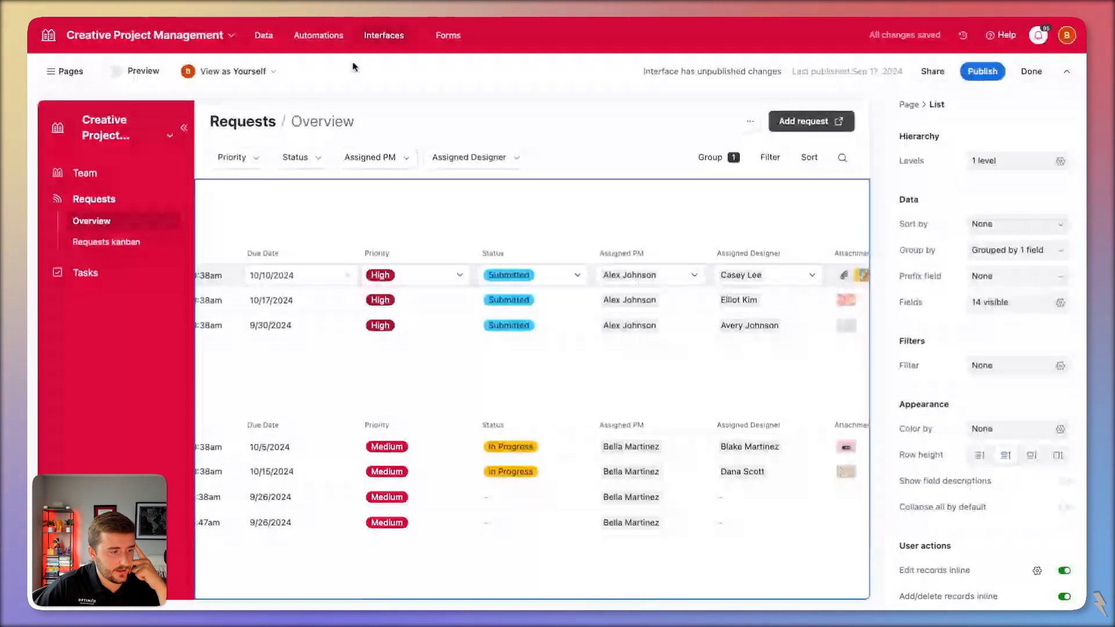
{"action": "scroll", "coordinate": [248, 300], "scroll_direction": "left", "scroll_amount": 8}
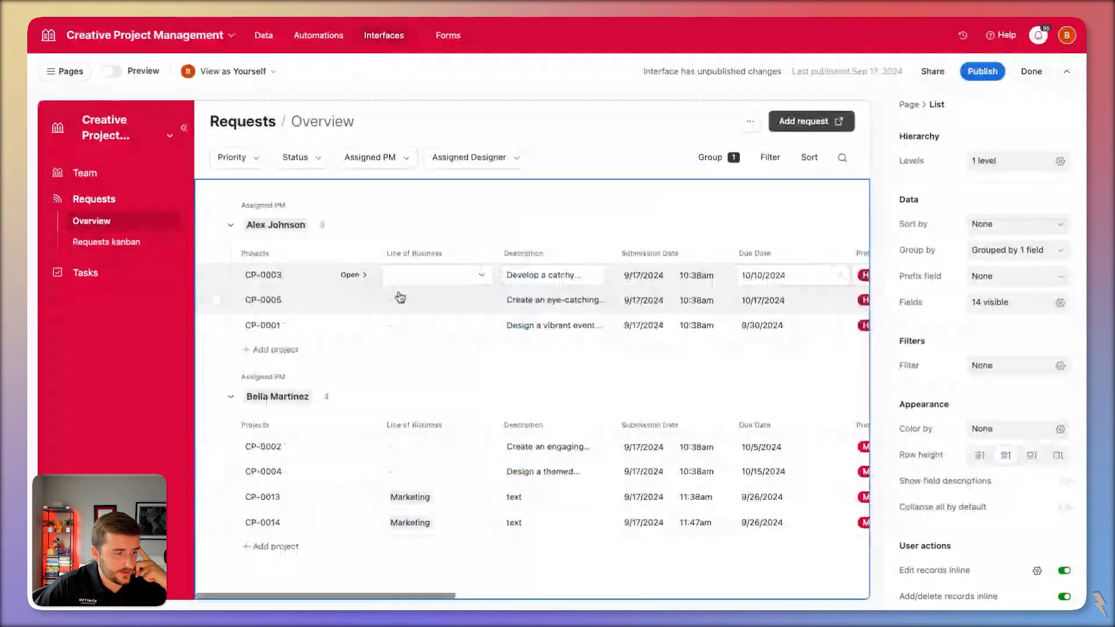
Review the CP-0005 and CP-0014 request detail pages, returning to the Requests overview between them.
{"action": "left_click", "coordinate": [400, 297]}
{"action": "scroll", "coordinate": [483, 354], "scroll_direction": "down", "scroll_amount": 6}
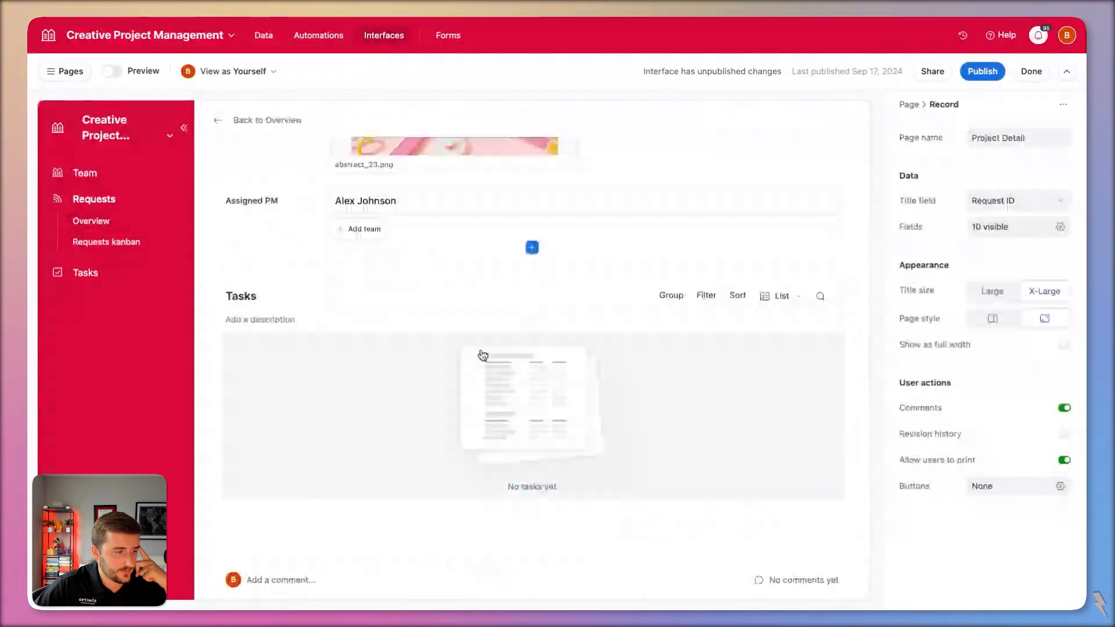
{"action": "scroll", "coordinate": [482, 354], "scroll_direction": "up", "scroll_amount": 6}
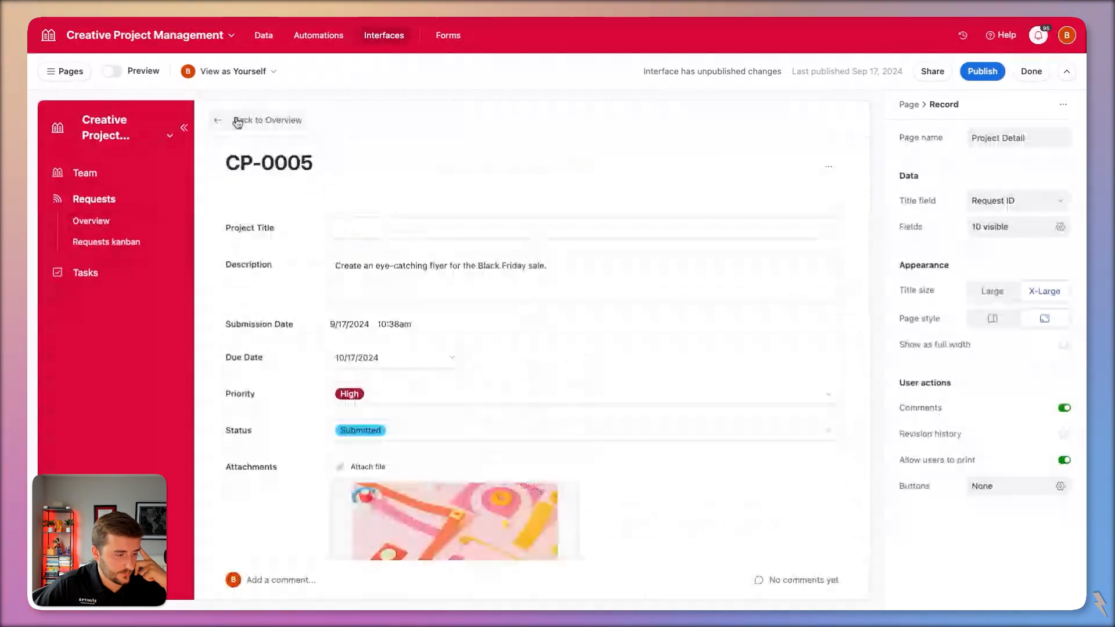
{"action": "left_click", "coordinate": [237, 121]}
{"action": "left_click", "coordinate": [346, 526]}
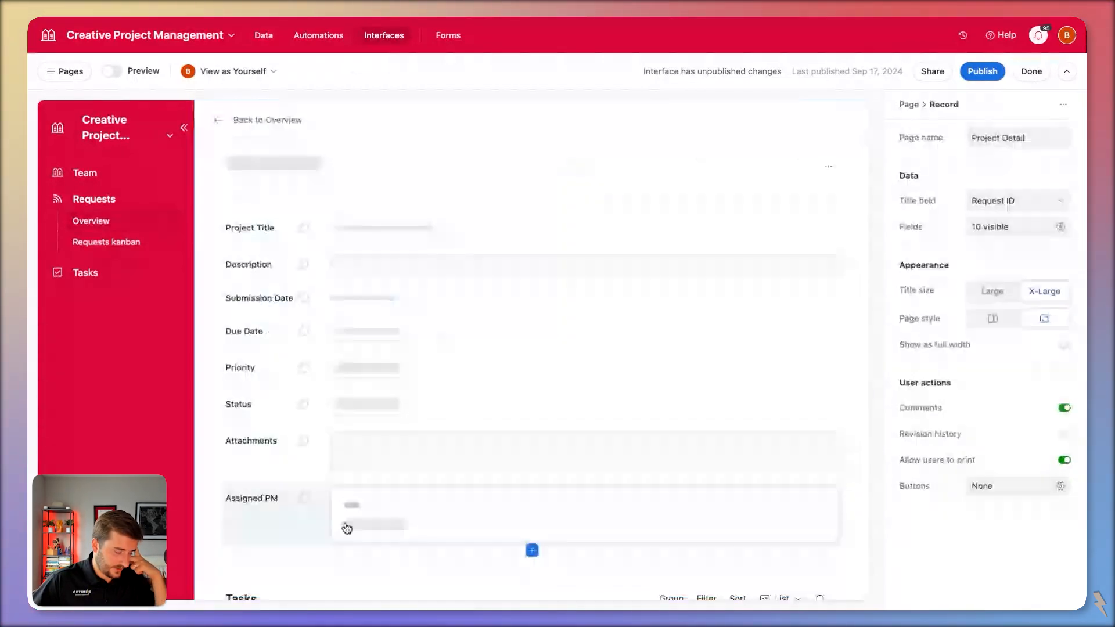
{"action": "scroll", "coordinate": [347, 529], "scroll_direction": "down", "scroll_amount": 6}
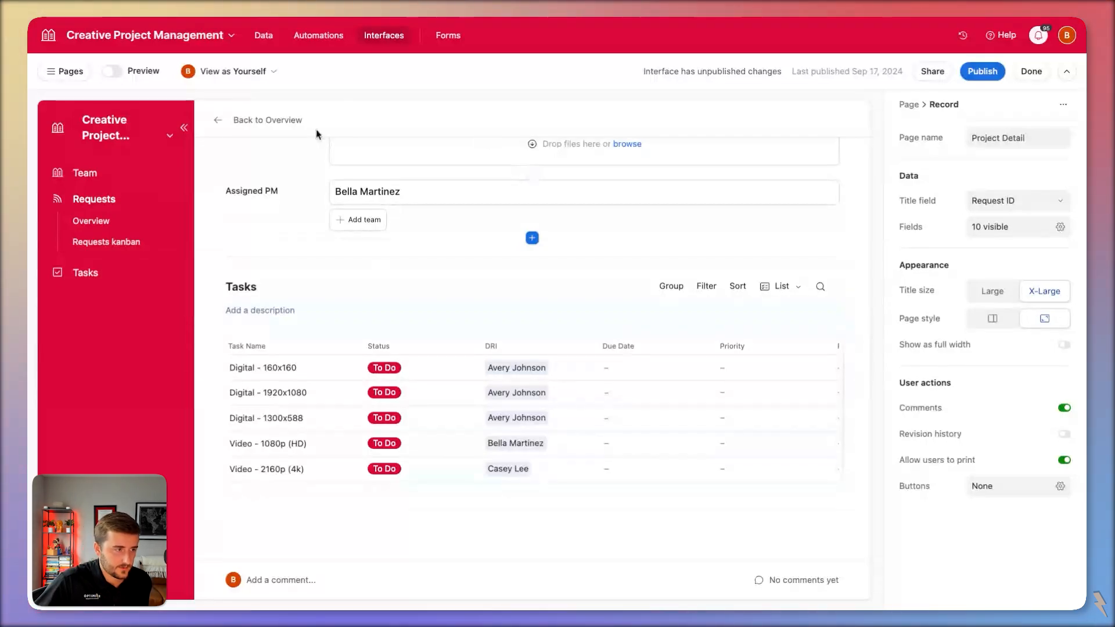
{"action": "scroll", "coordinate": [322, 186], "scroll_direction": "up", "scroll_amount": 5}
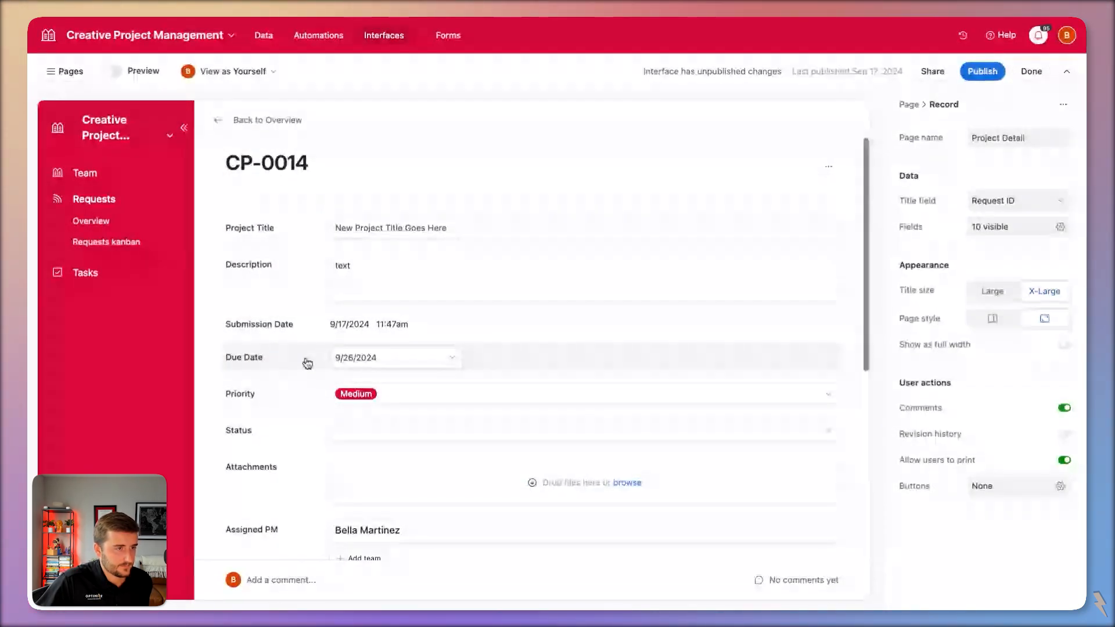
Open the Creative Request Form in the form builder down to its Platform and Asset Types fields.
{"action": "left_click", "coordinate": [447, 36]}
{"action": "scroll", "coordinate": [517, 246], "scroll_direction": "down", "scroll_amount": 3}
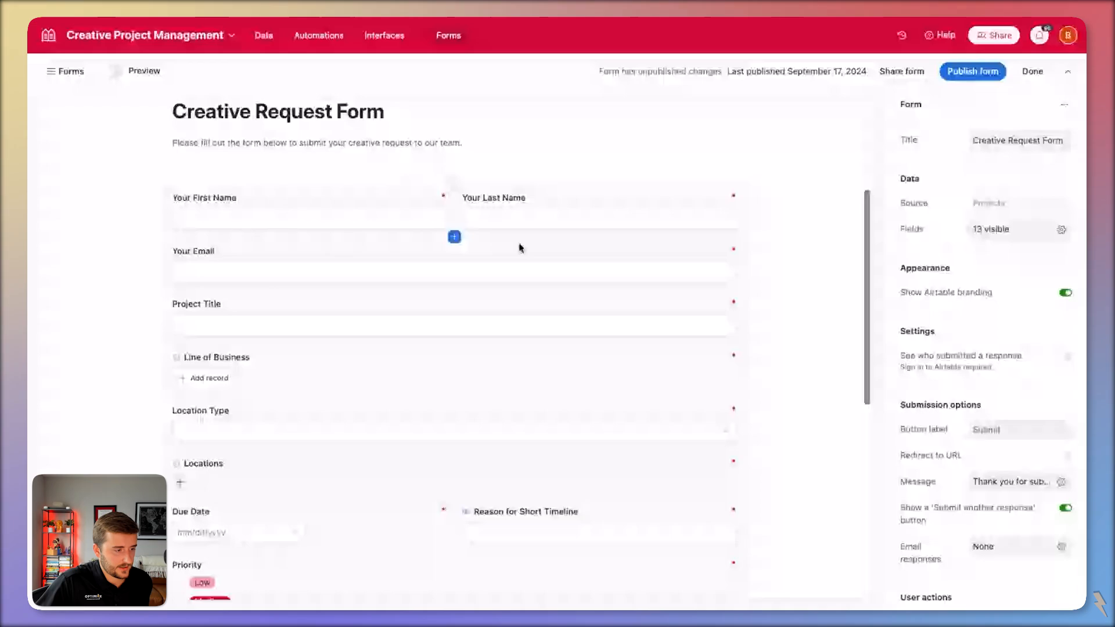
{"action": "scroll", "coordinate": [520, 248], "scroll_direction": "down", "scroll_amount": 1}
{"action": "scroll", "coordinate": [518, 248], "scroll_direction": "down", "scroll_amount": 10}
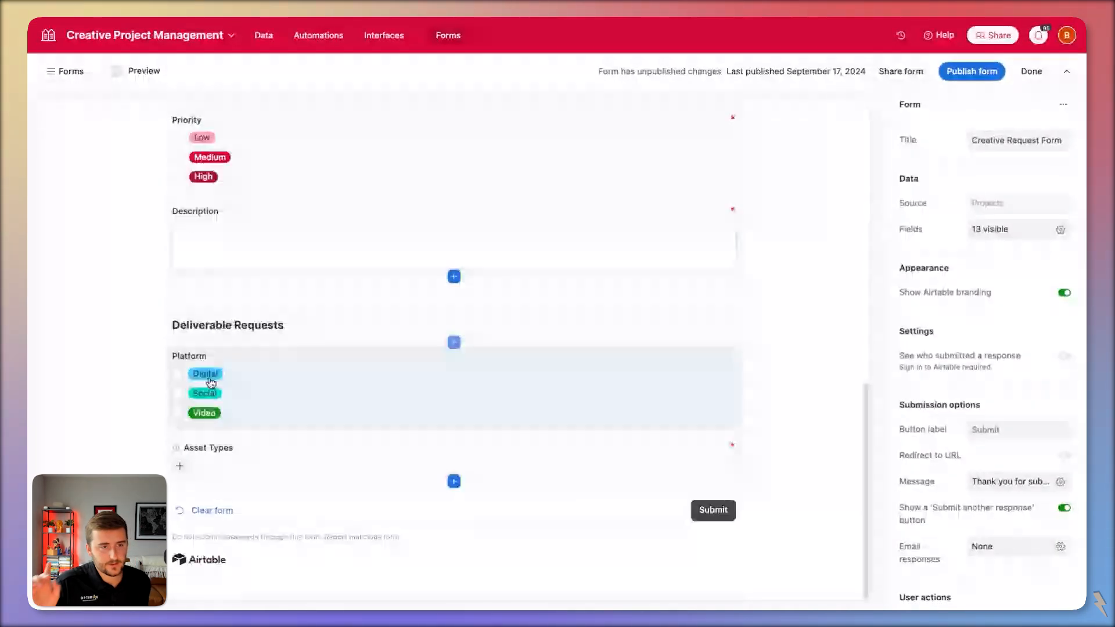